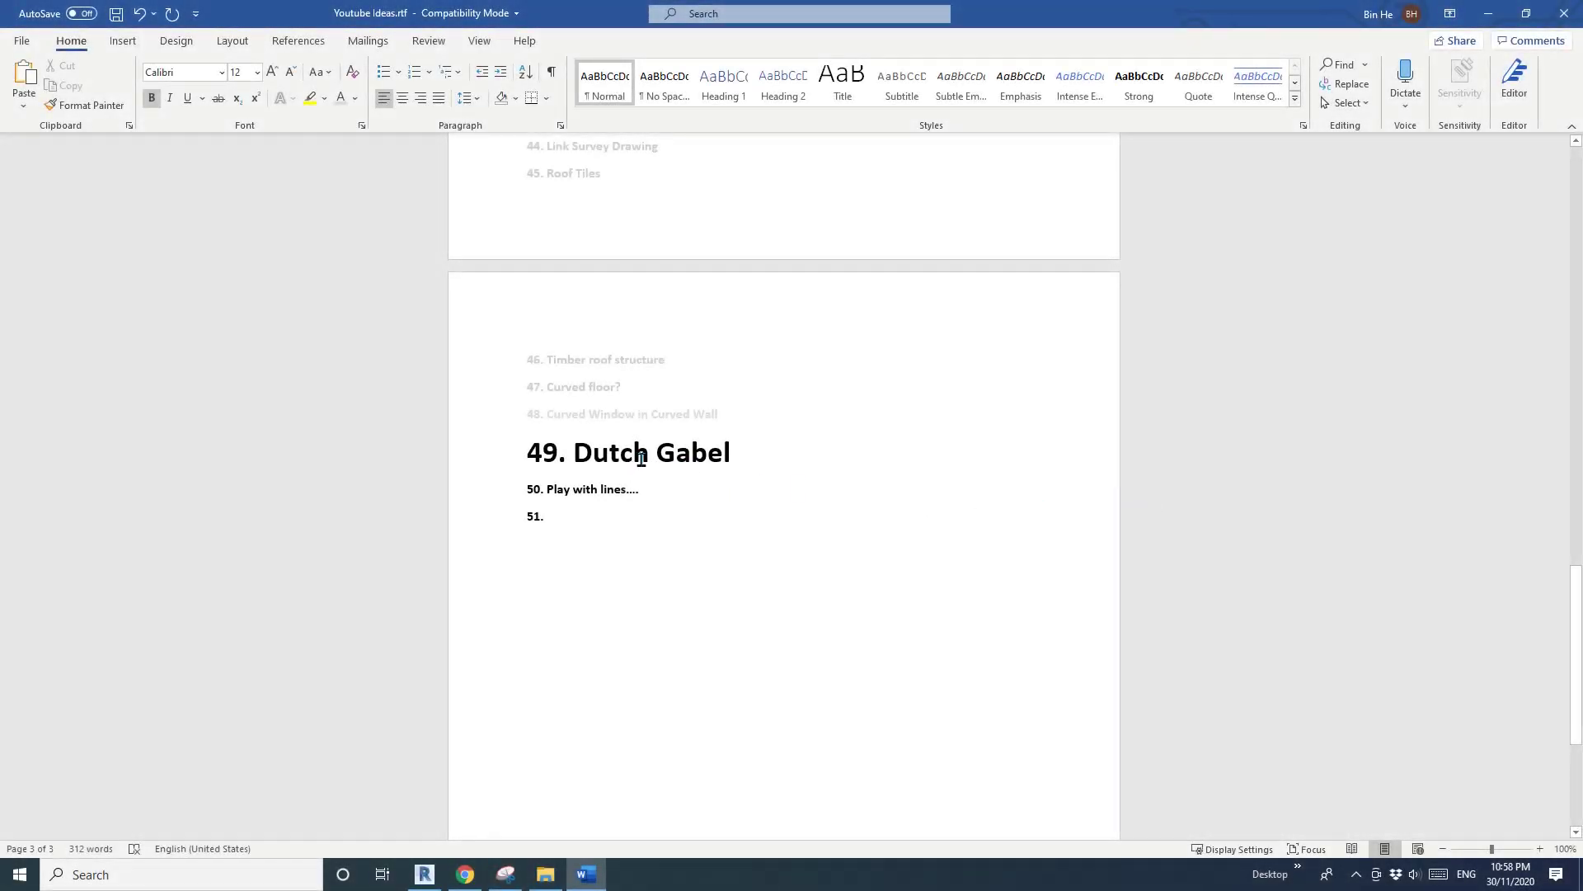
drag(738, 454, 574, 454)
click(807, 445)
Switch to Revit and create a new project from the Architectural Template.
click(426, 872)
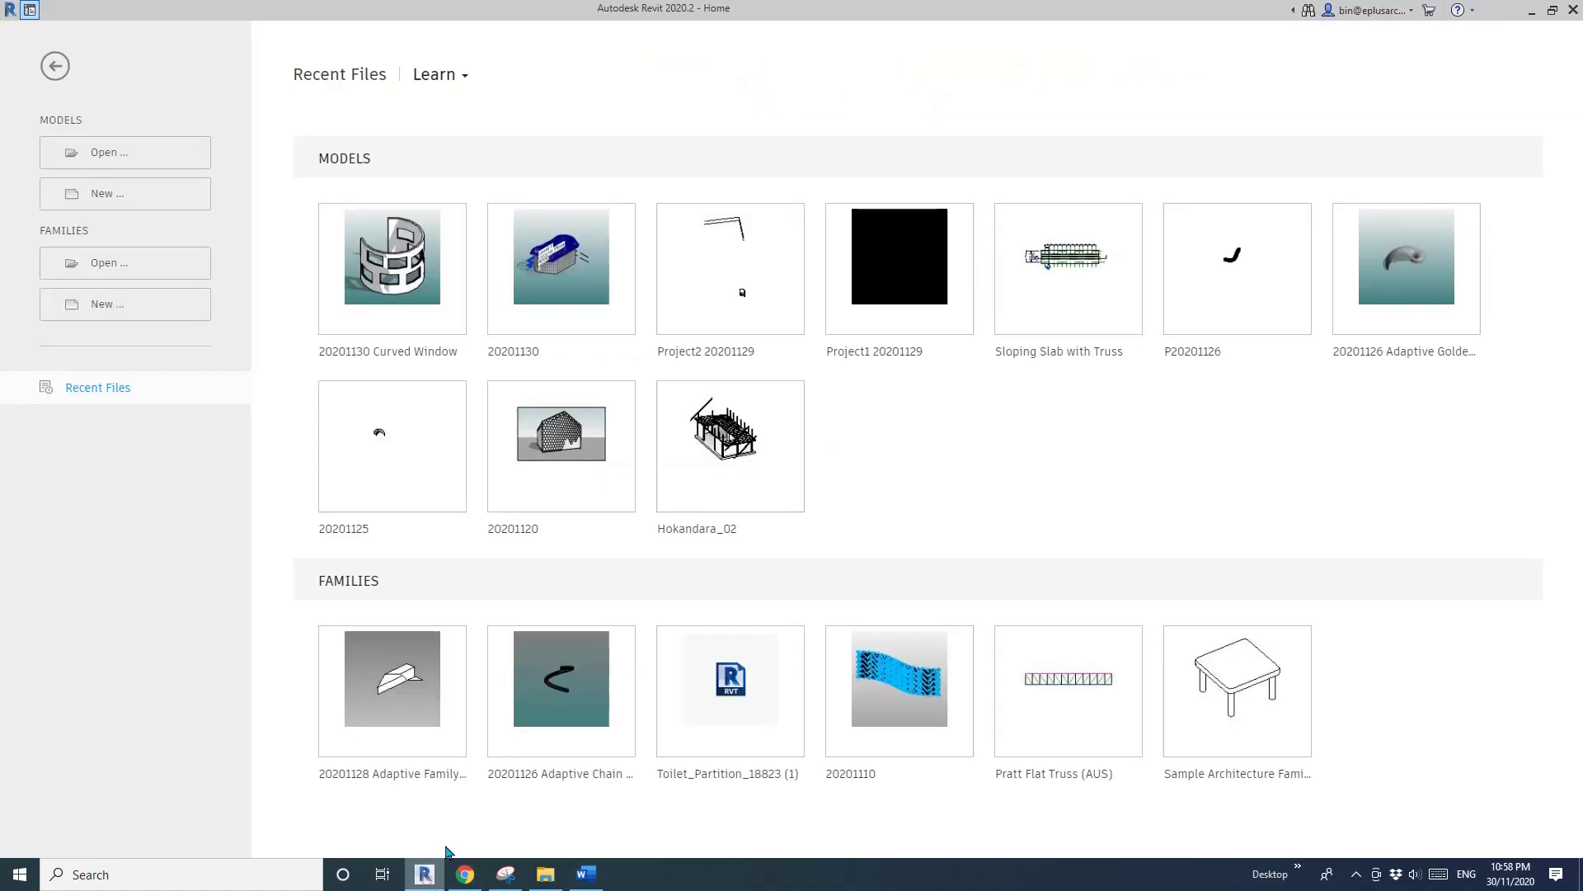
click(117, 202)
click(229, 179)
click(116, 206)
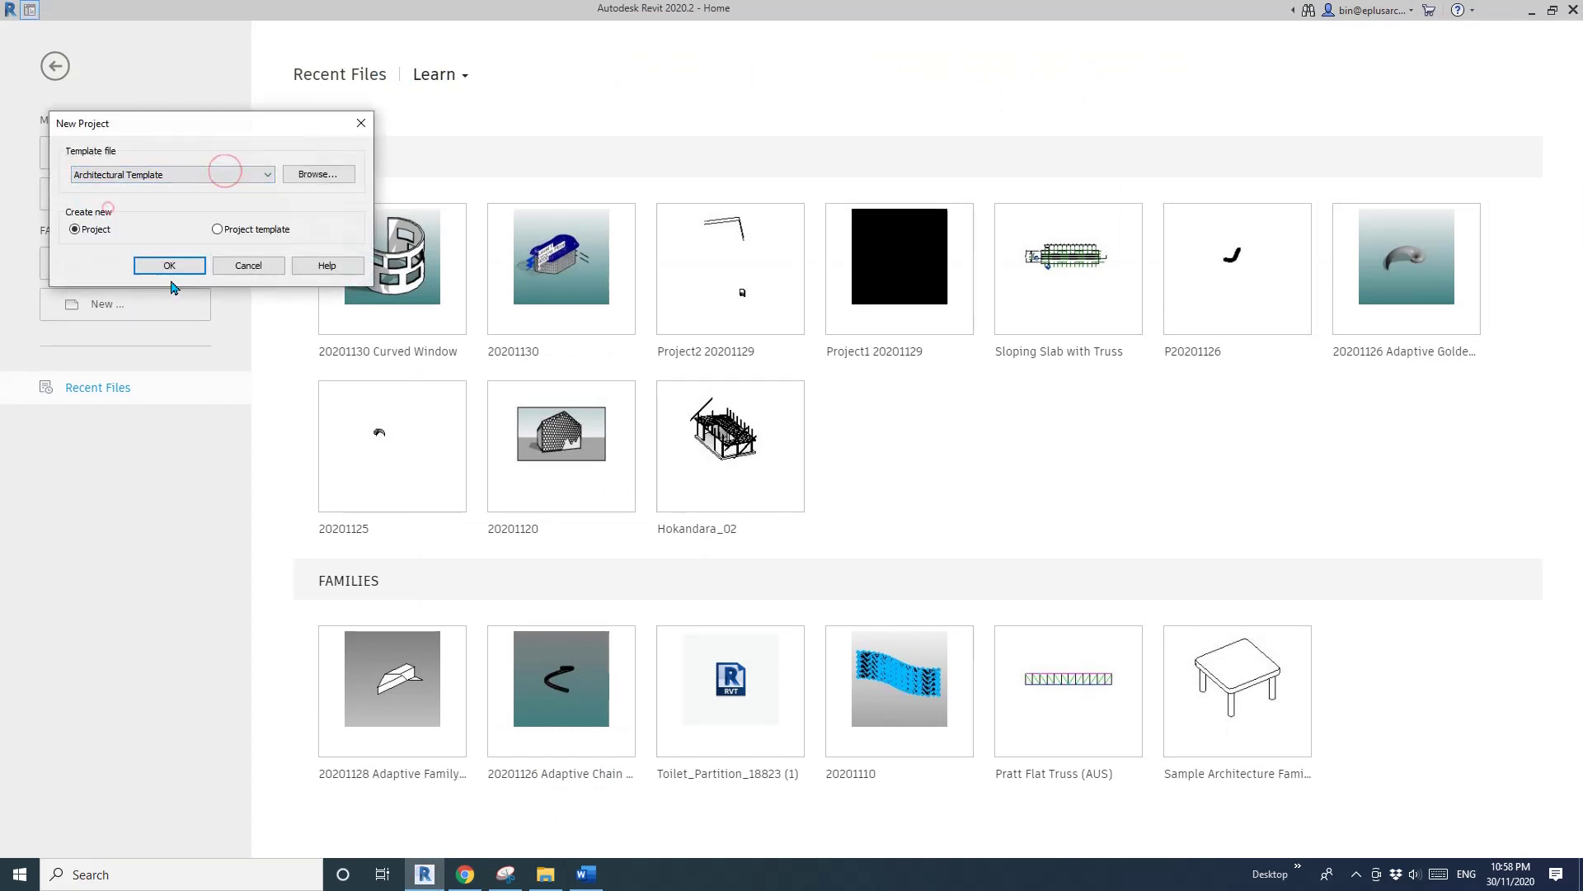
click(169, 265)
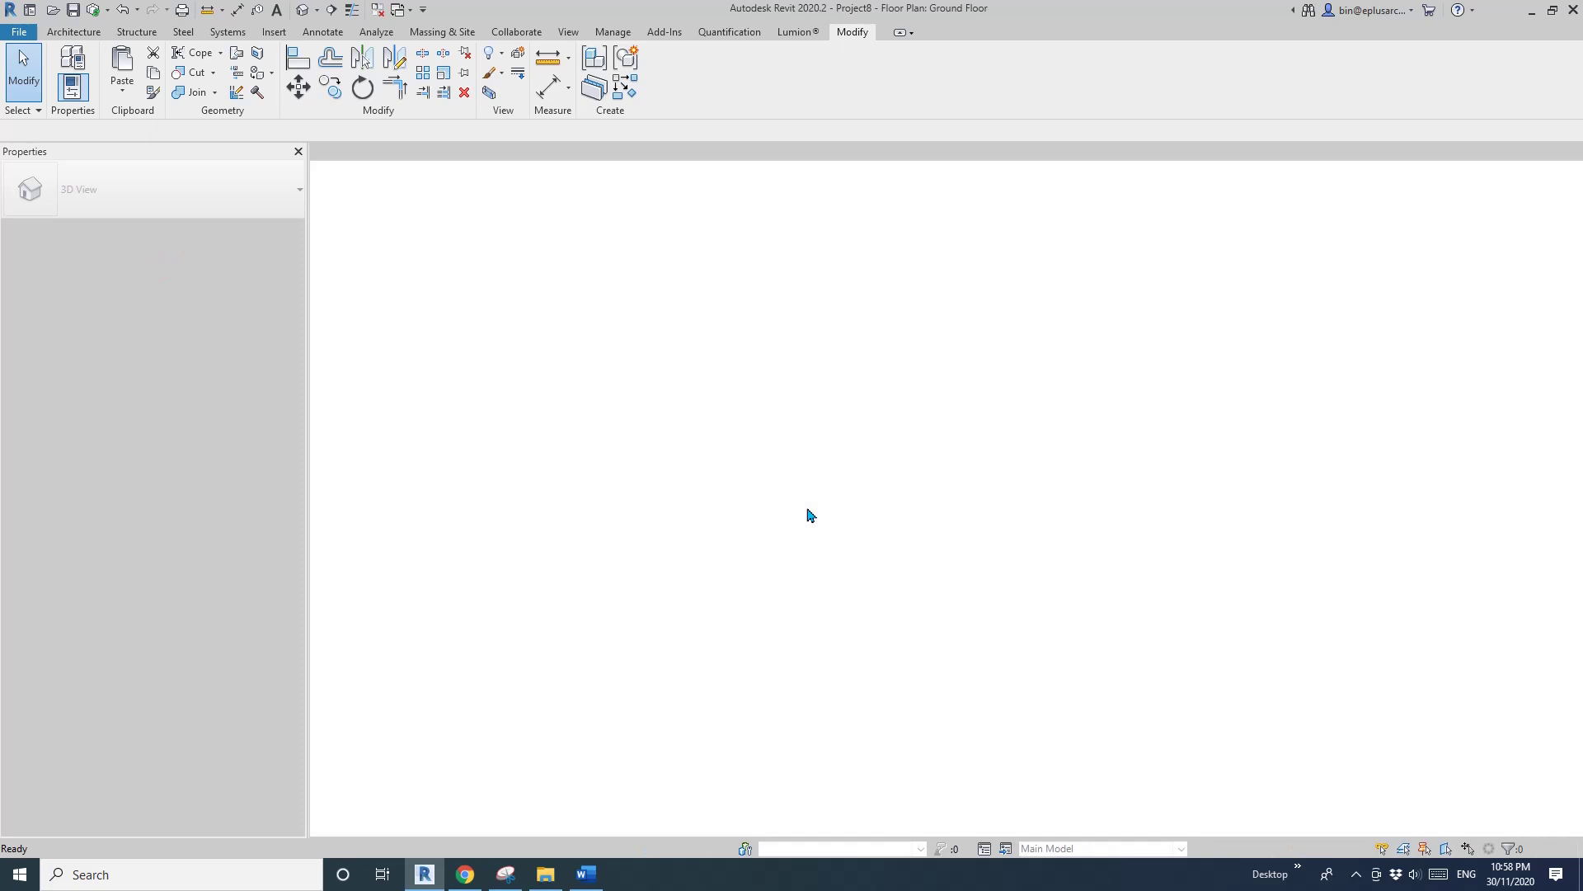
Draw a closed rectangle of Double brick - 270 walls, 8000 mm high and about 10 m long, on the Ground Floor plan.
key(w)
key(a)
middle_drag(922, 416, 799, 419)
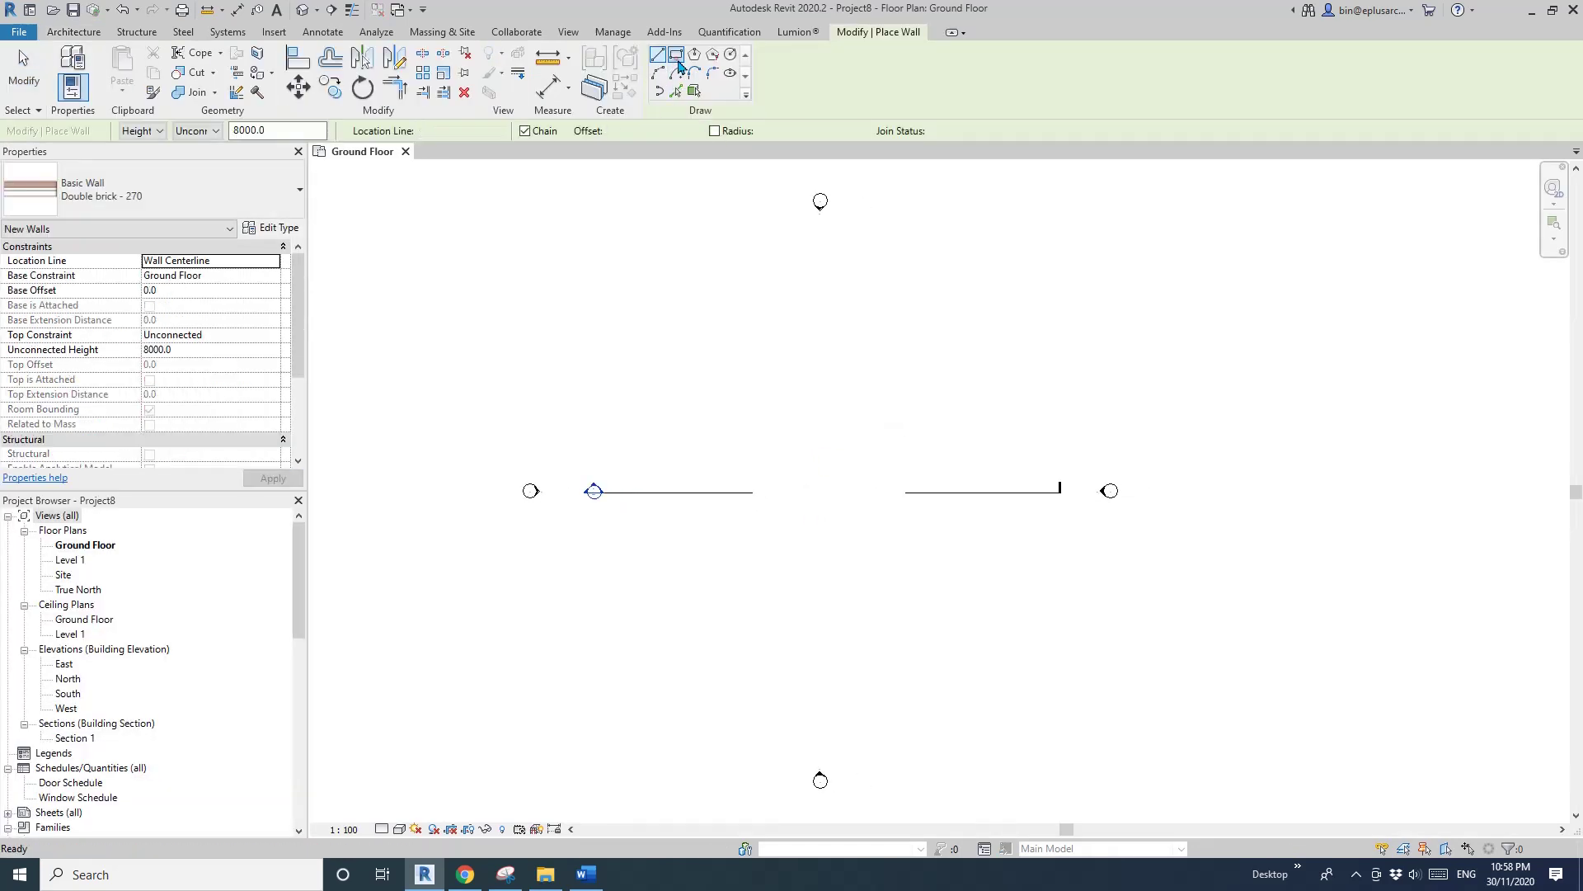
click(675, 54)
click(746, 361)
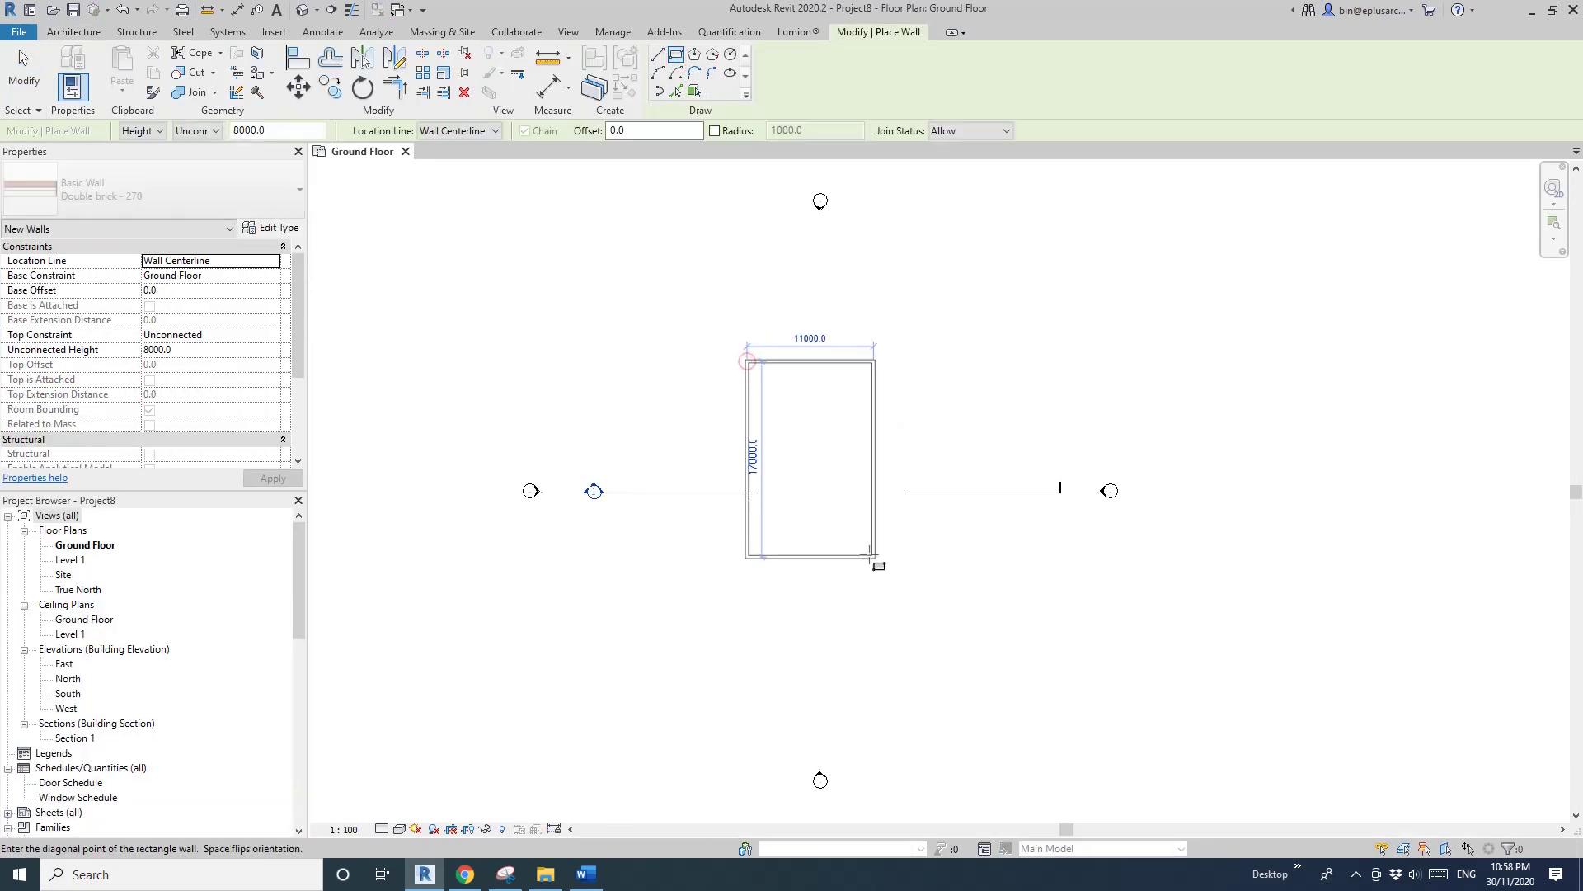
click(828, 475)
key(Escape)
key(Escape)
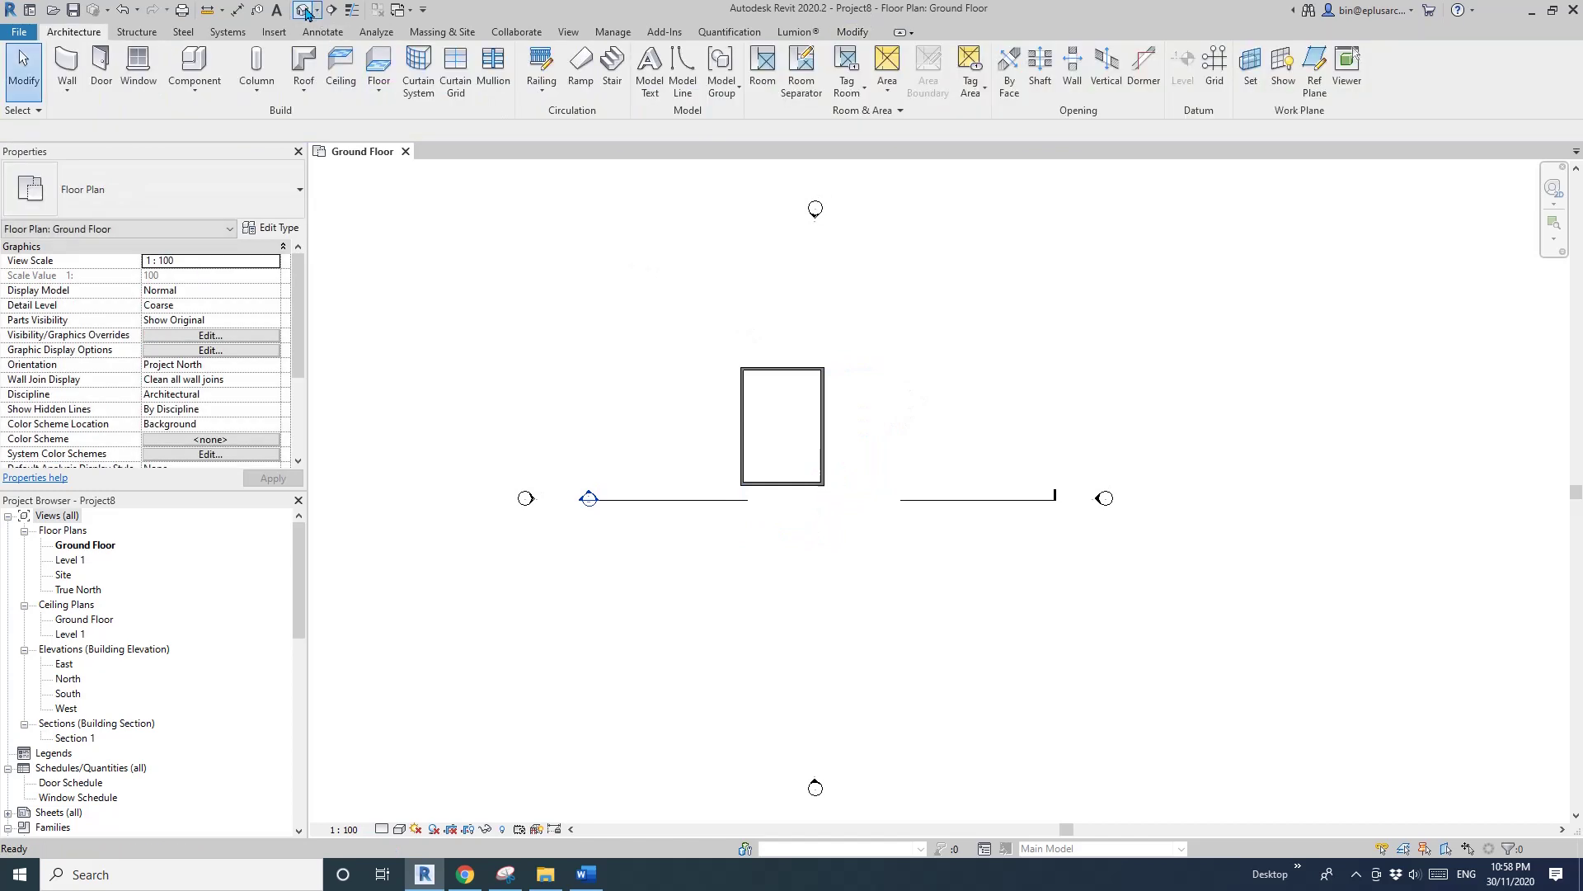
Open the 3D view and sketch a footprint roof on Level 1 along all four walls of the building.
click(302, 9)
scroll(1063, 441, up, 1)
middle_drag(1005, 454, 887, 495)
scroll(859, 499, up, 1)
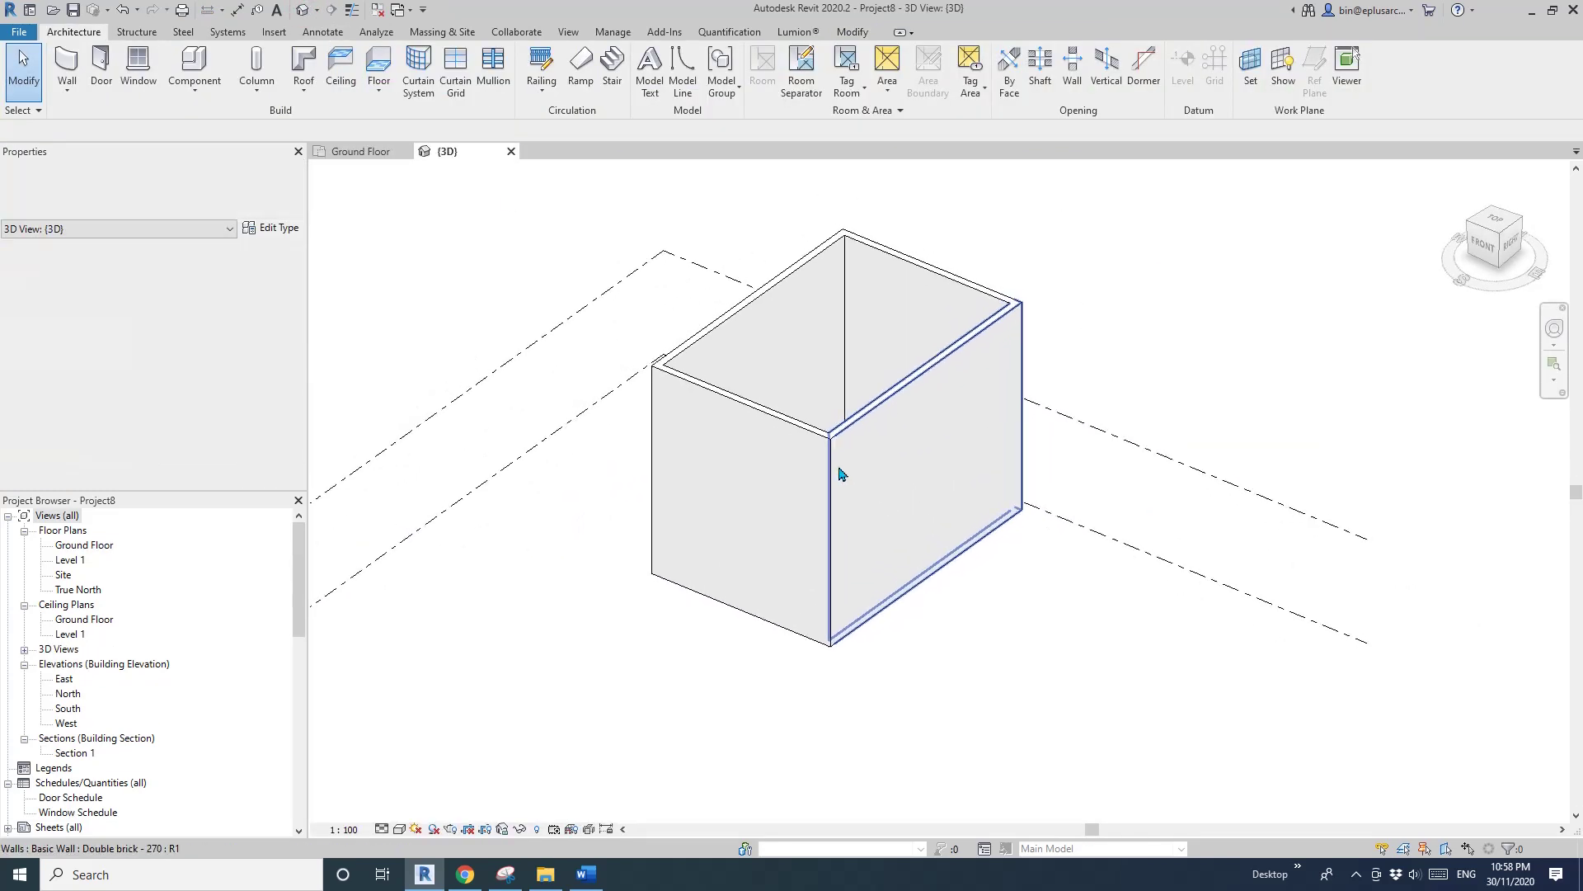
click(302, 66)
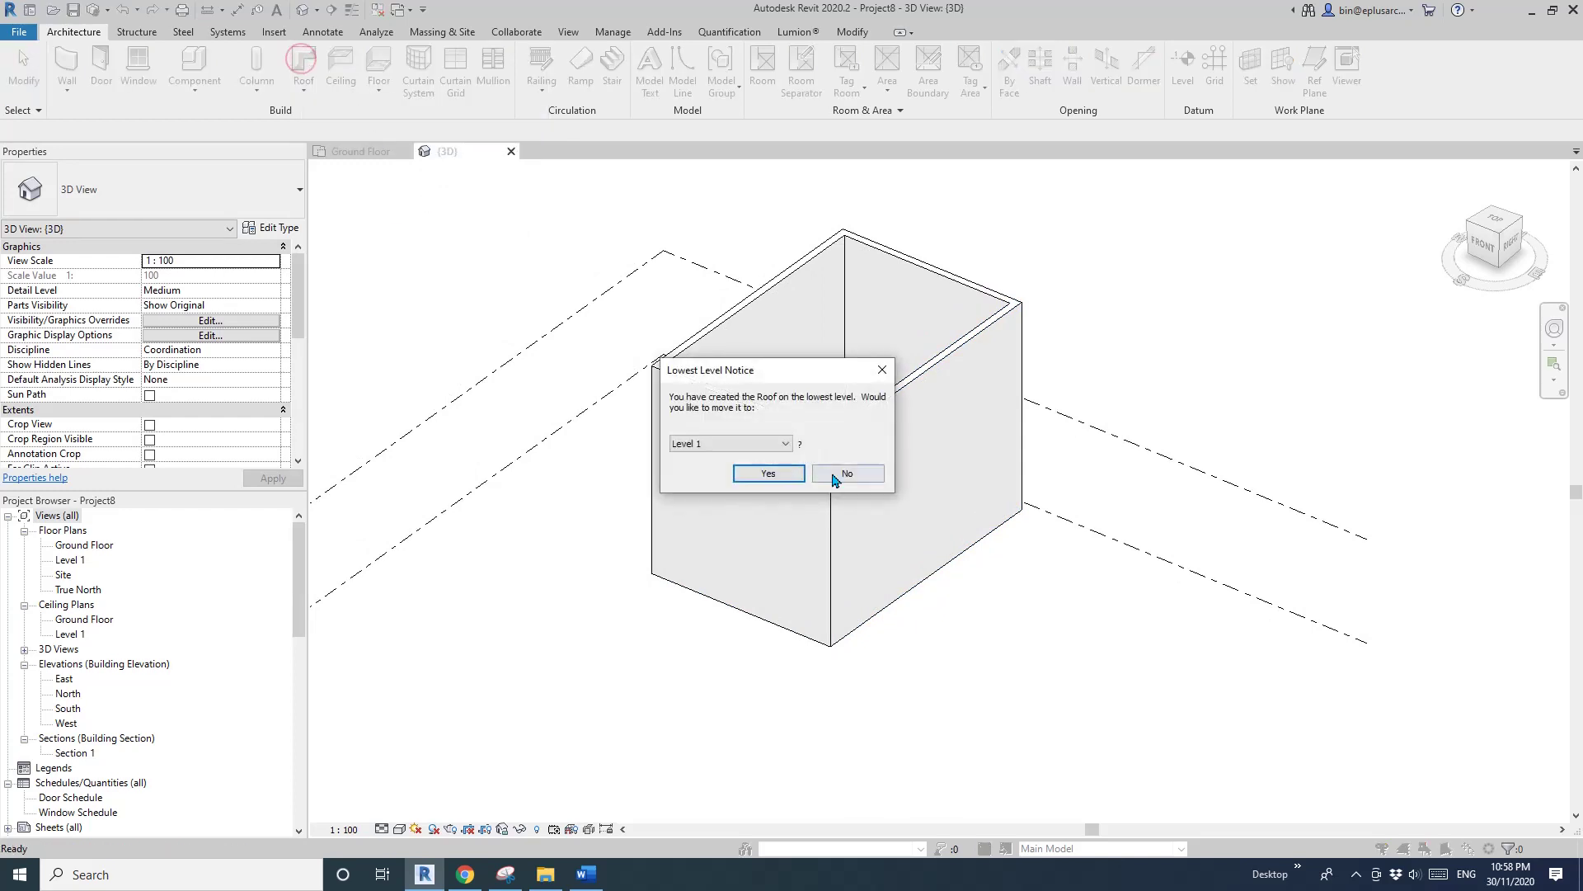
click(772, 472)
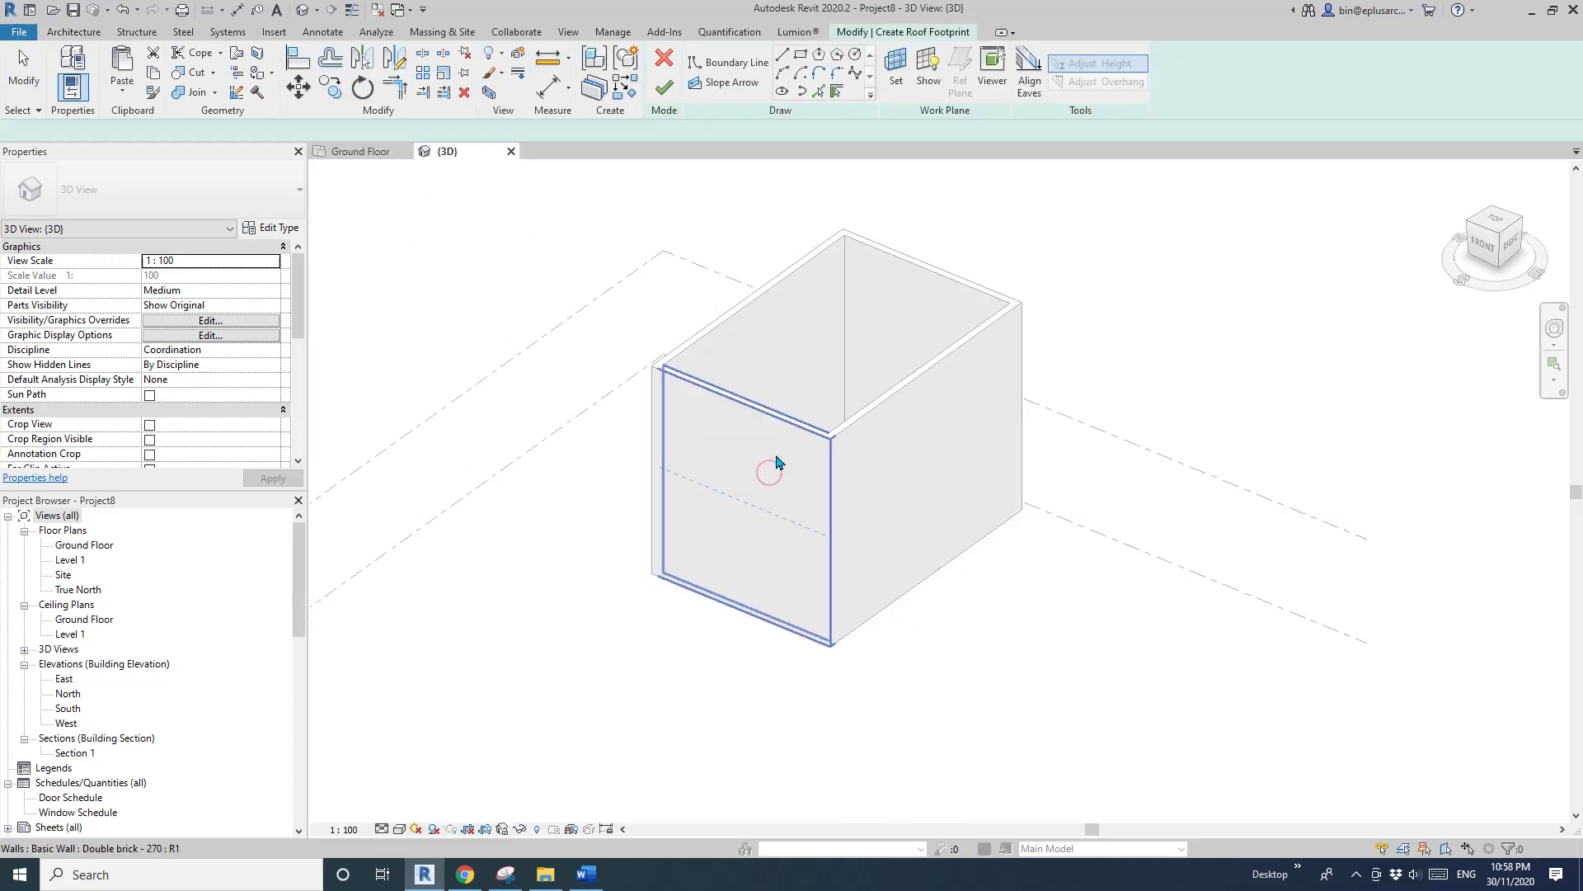
key(Tab)
click(940, 498)
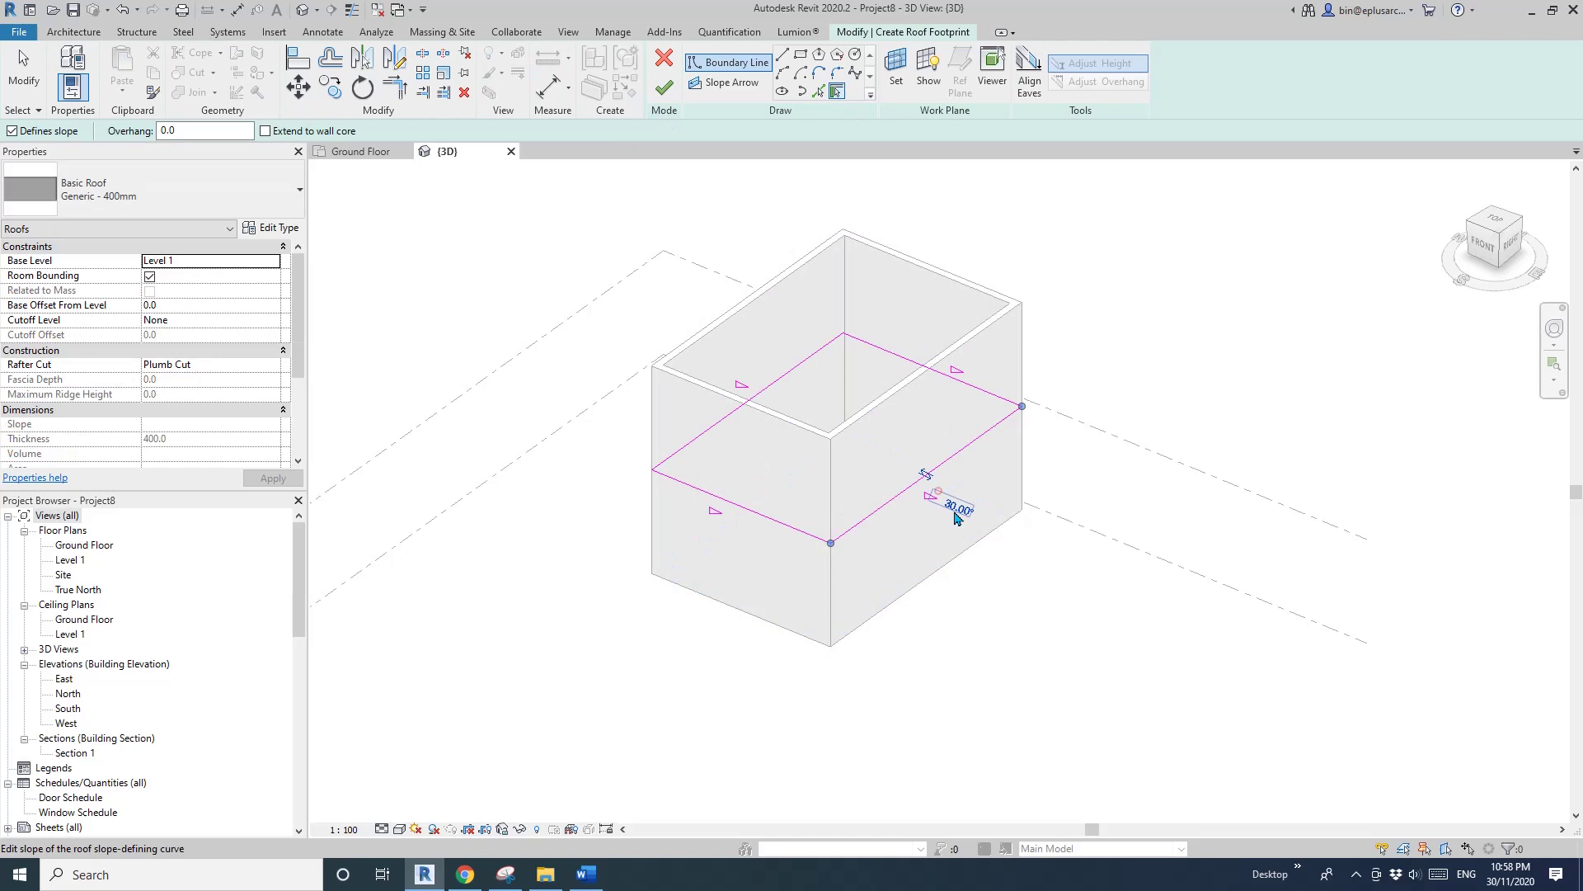
Set the overhang of all four roof boundary lines to 450 mm.
key(Escape)
click(896, 502)
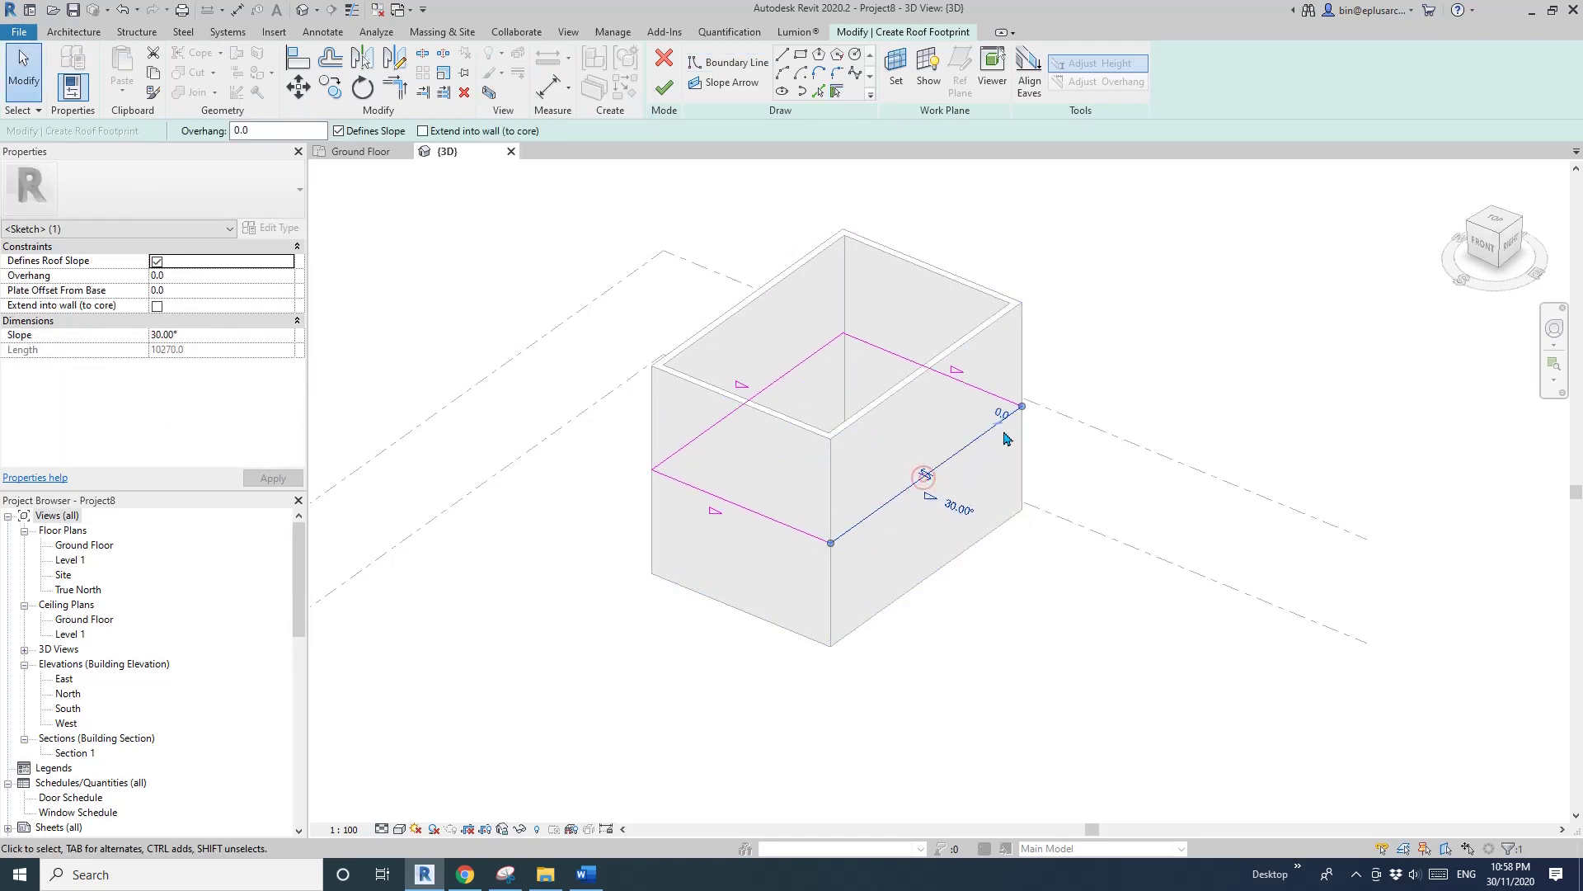
key(Tab)
click(952, 456)
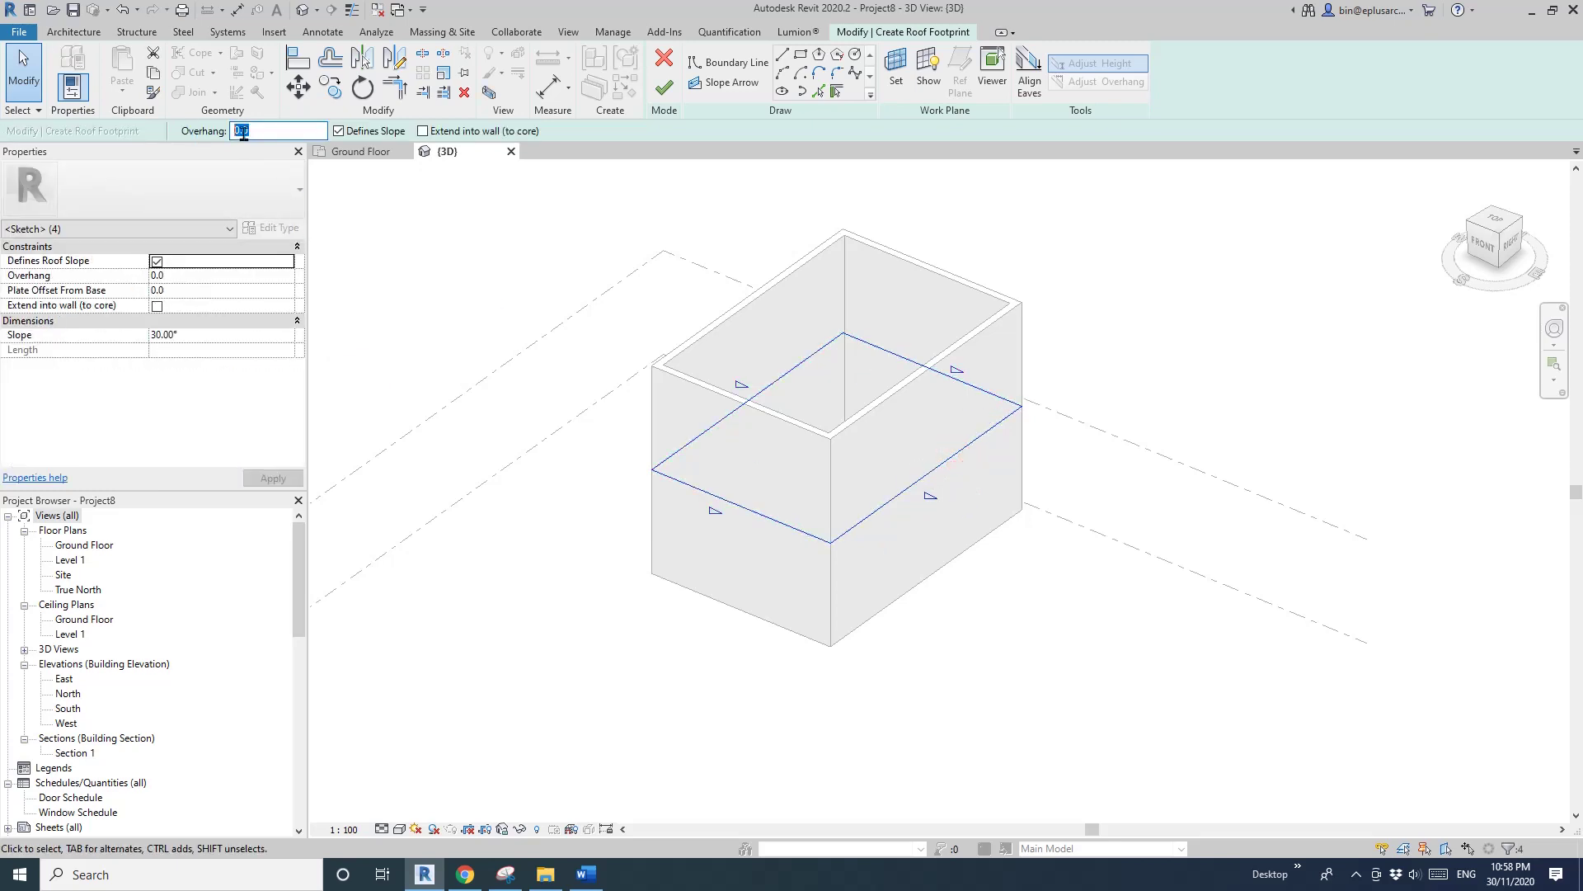
click(245, 133)
text(450)
key(Return)
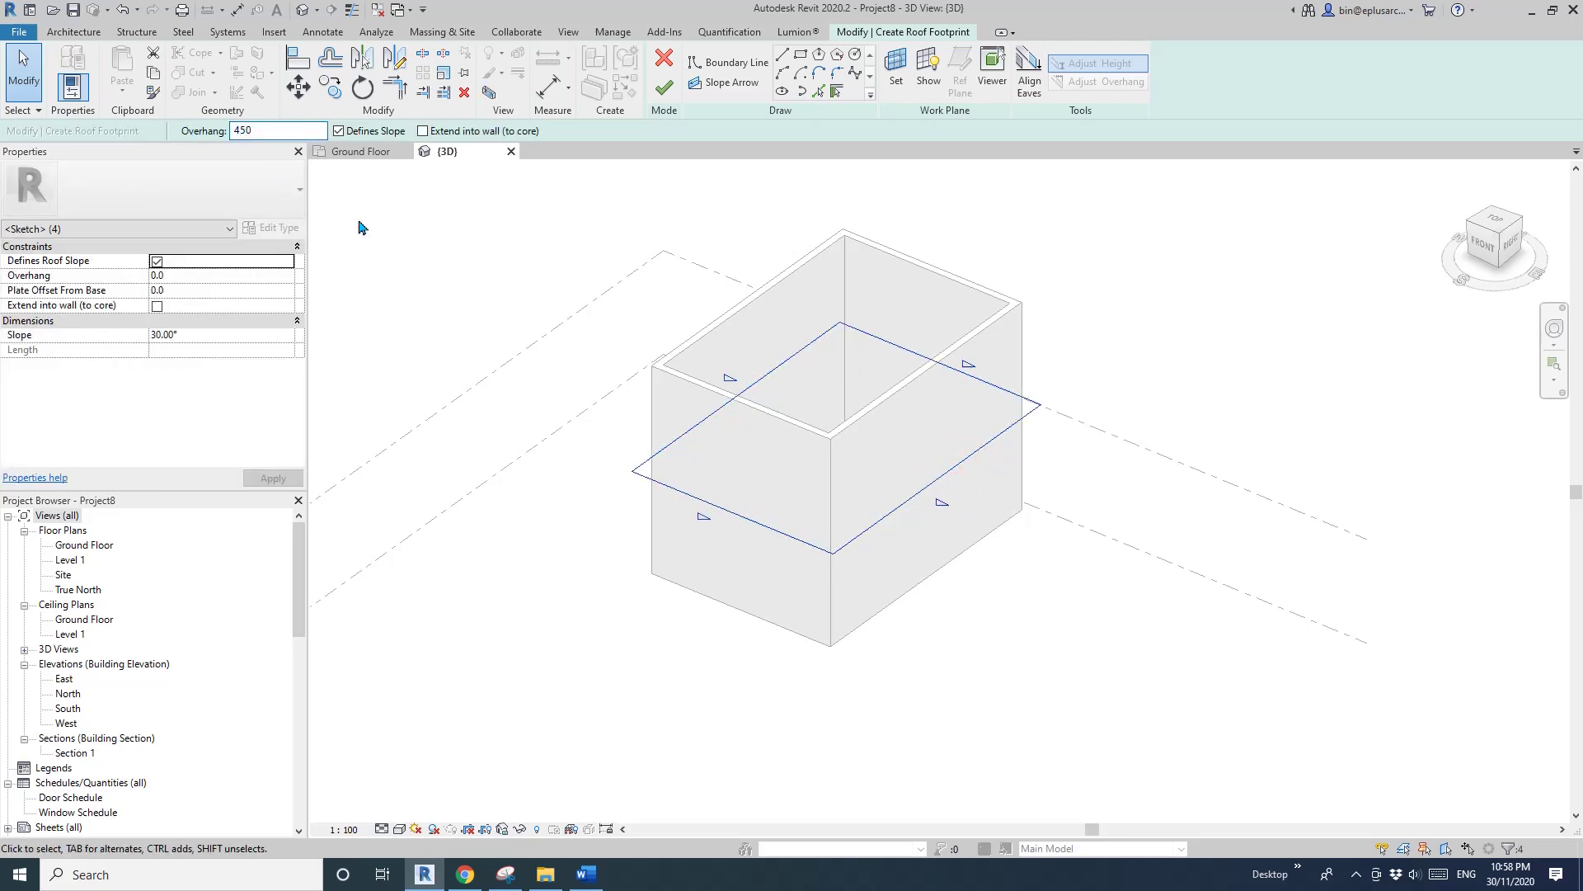
Finish the roof footprint sketch and attach the highlighted walls to the roof.
shift+middle_drag(449, 260, 775, 383)
click(668, 88)
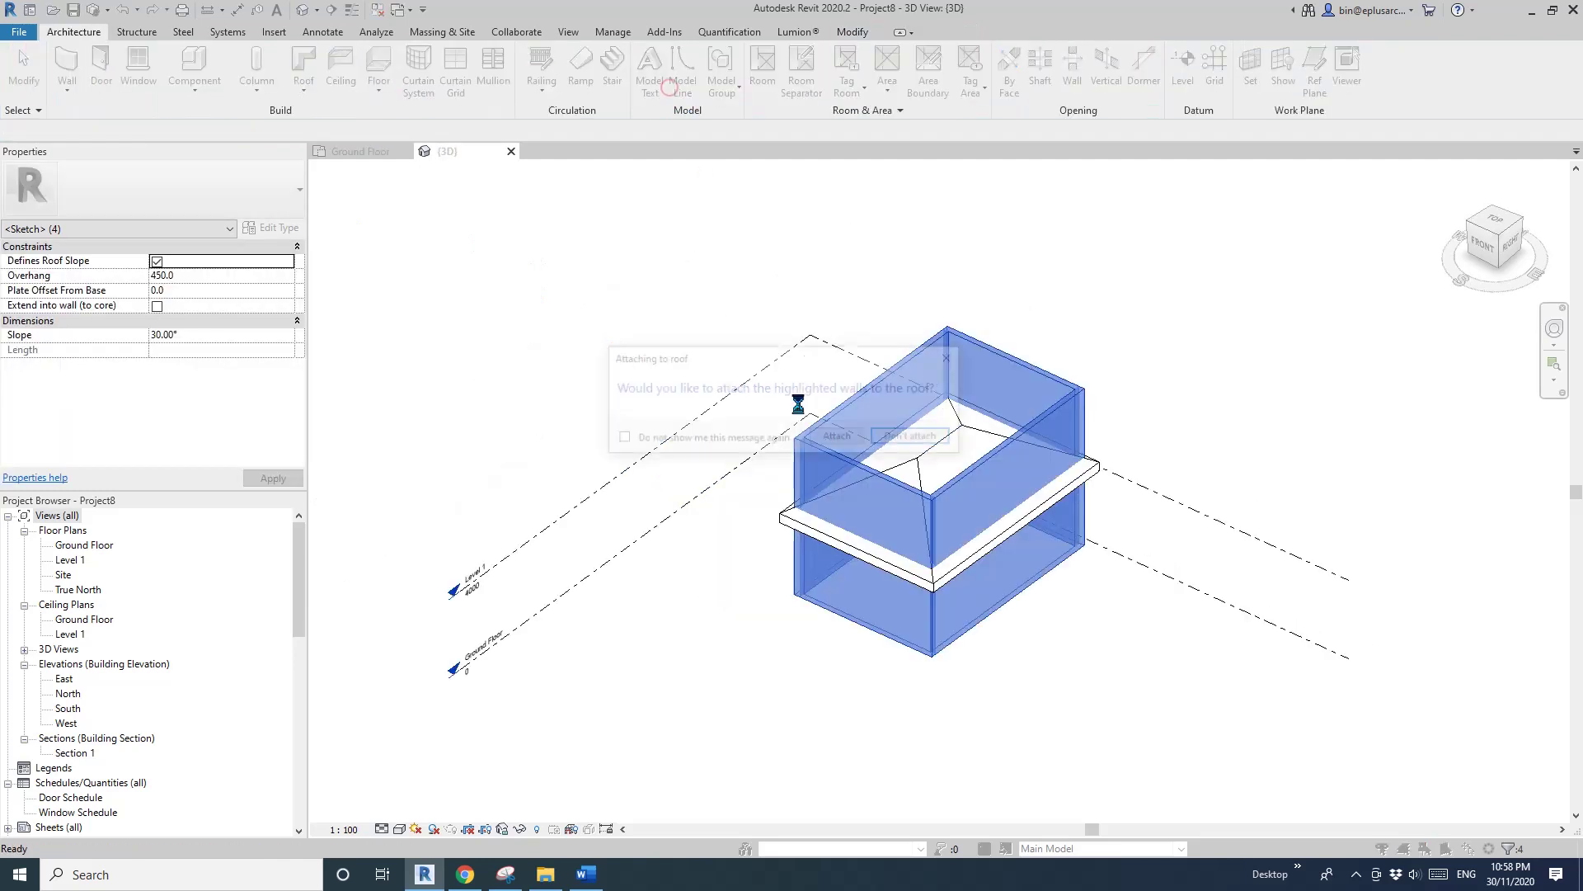
click(856, 442)
click(1053, 576)
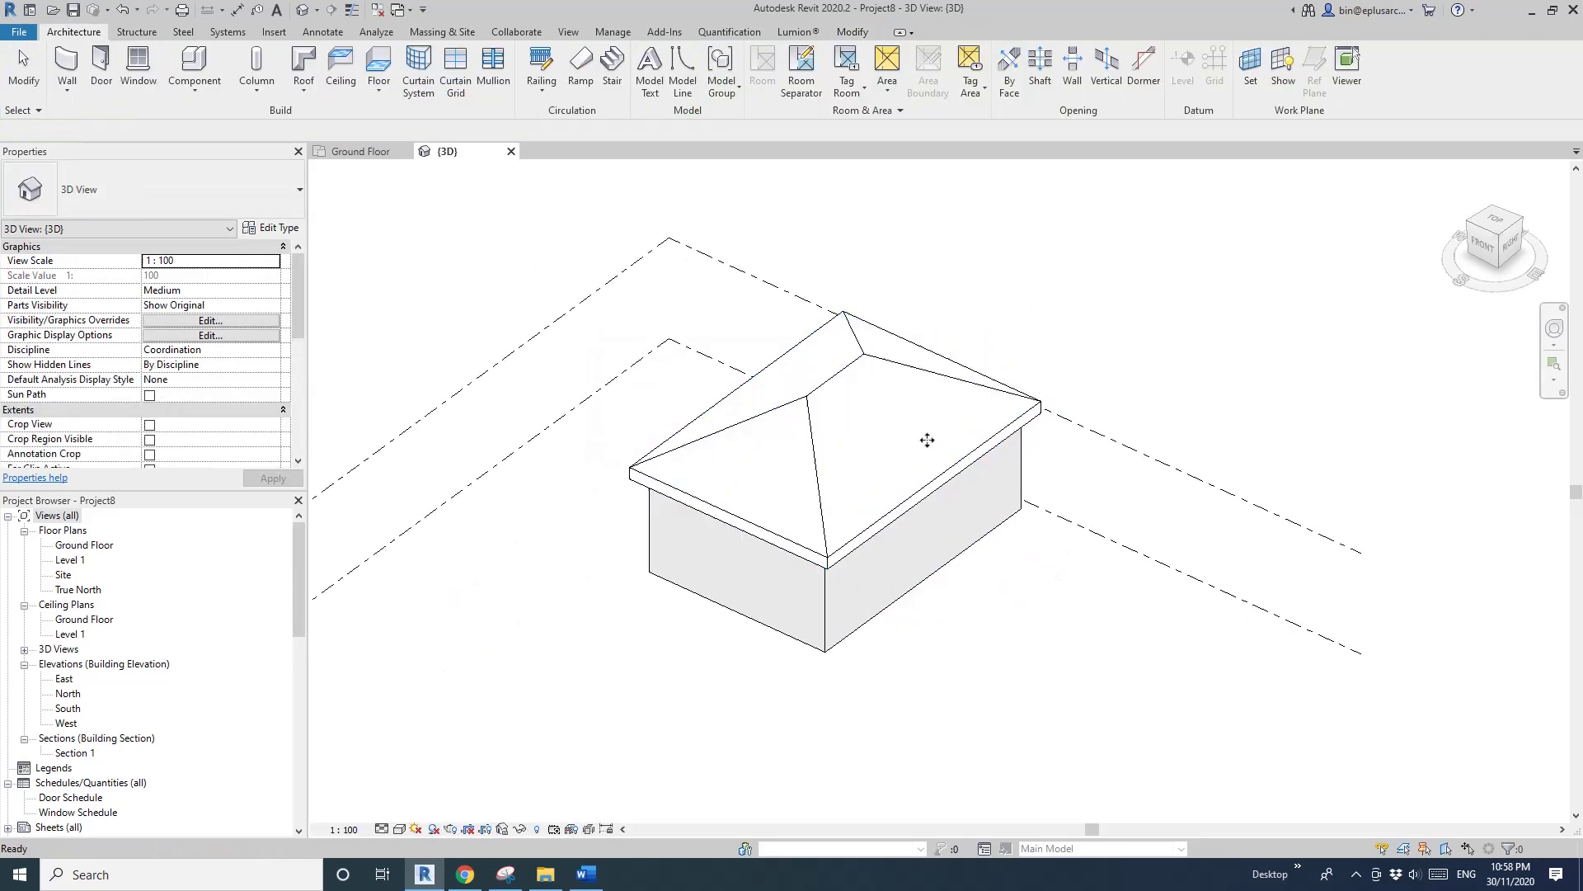
Examine the hip roof from several angles and check the properties of the roof and of Level 1.
shift+middle_drag(927, 438, 926, 526)
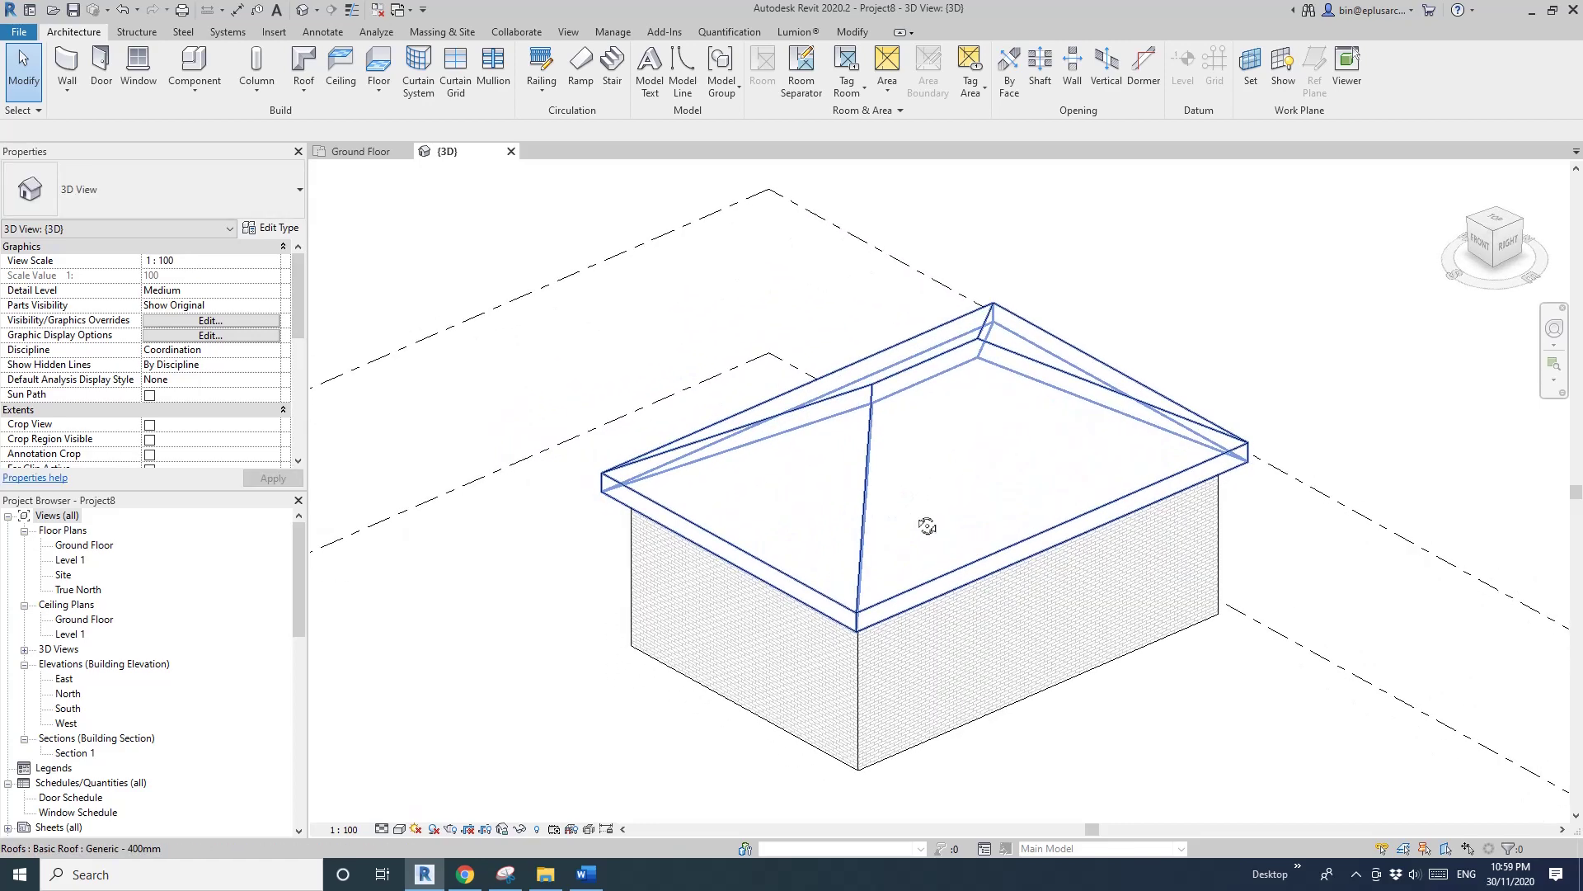
scroll(931, 486, down, 3)
shift+middle_drag(937, 470, 912, 439)
click(871, 420)
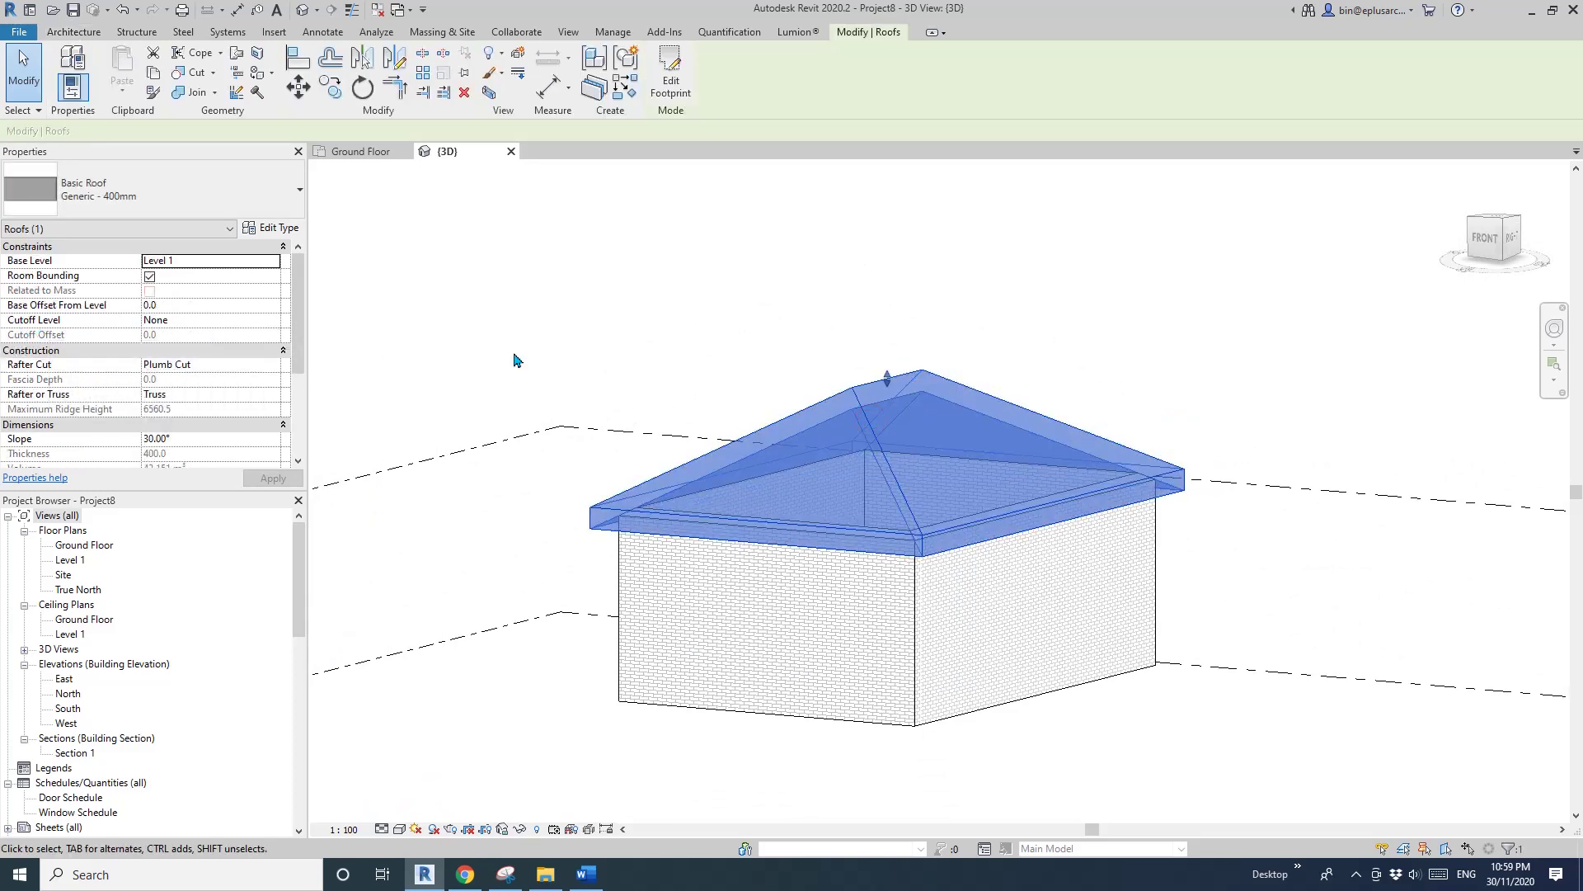
click(556, 422)
middle_drag(722, 507, 714, 495)
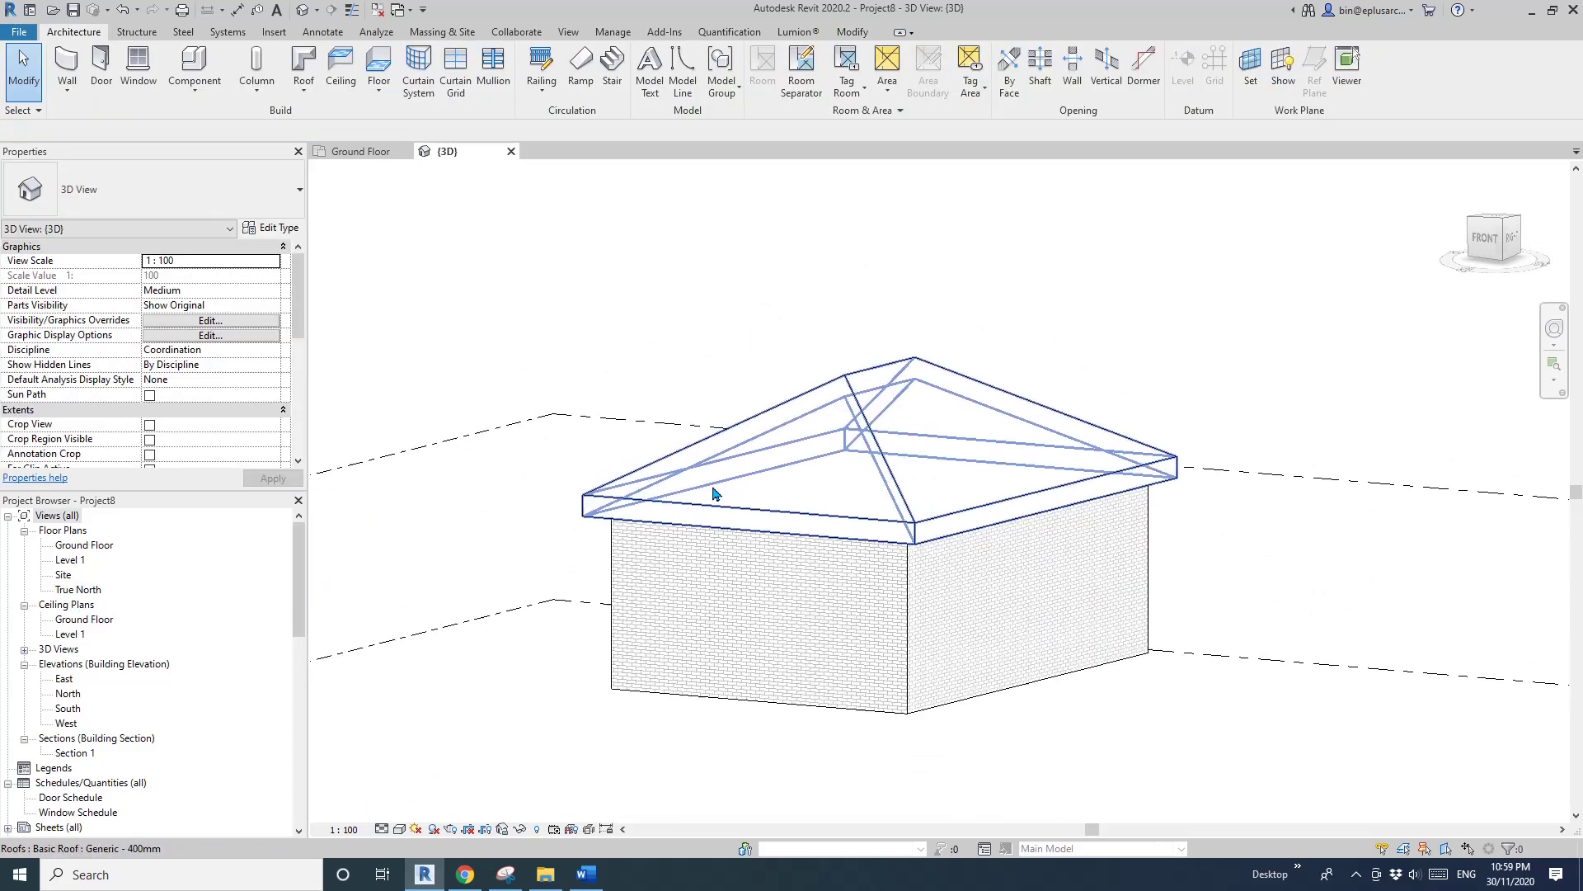
scroll(714, 495, down, 1)
mouse_move(940, 505)
shift+middle_down()
mouse_move(1126, 530)
mouse_move(940, 505)
shift+middle_up()
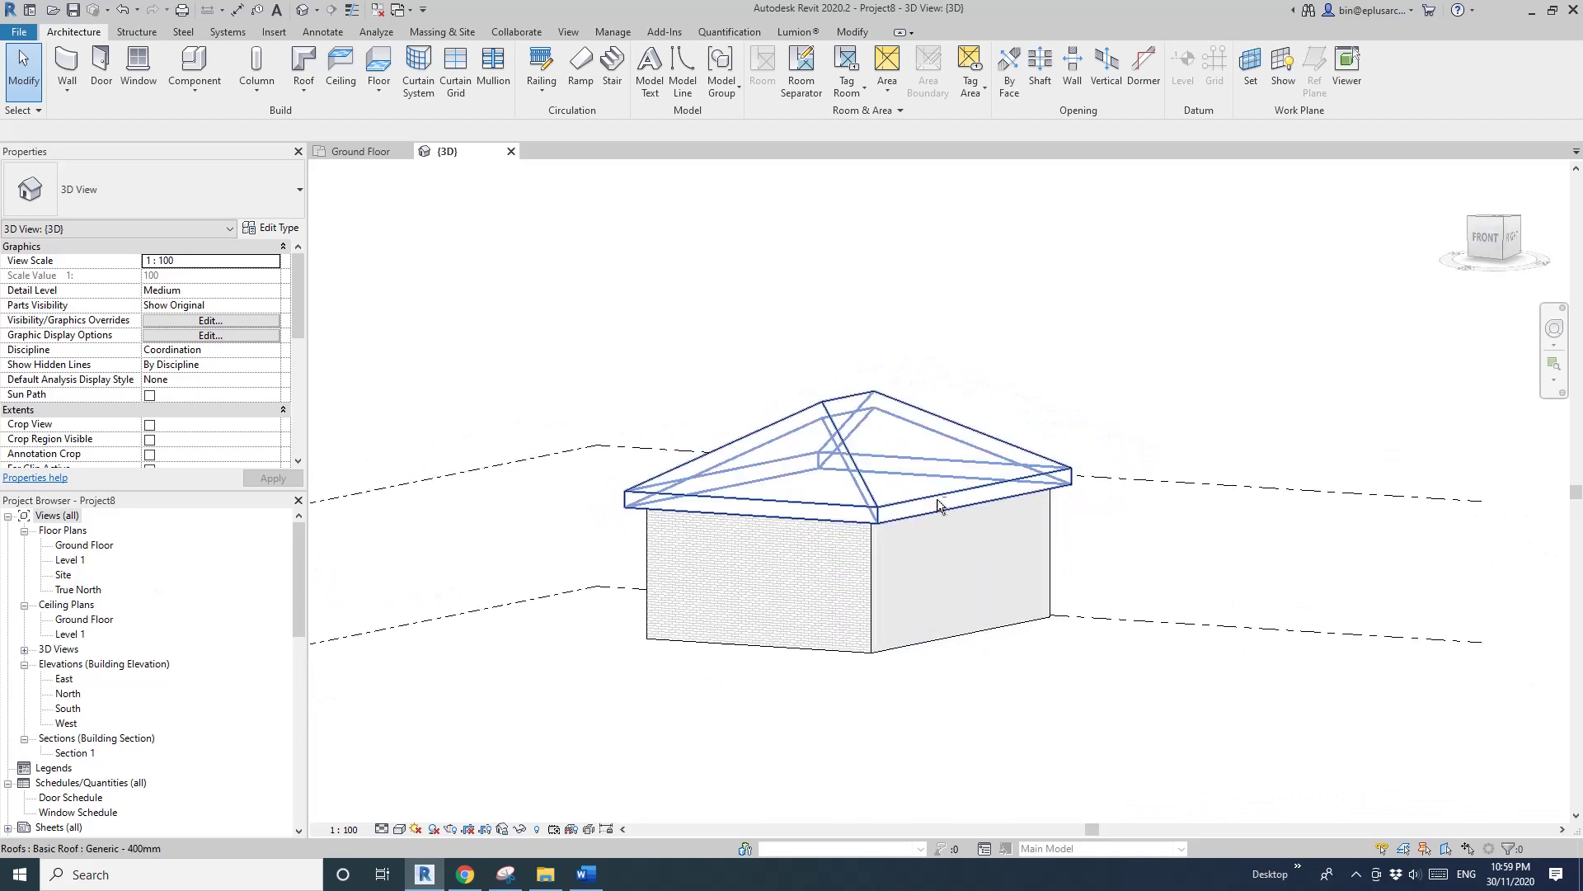
click(774, 443)
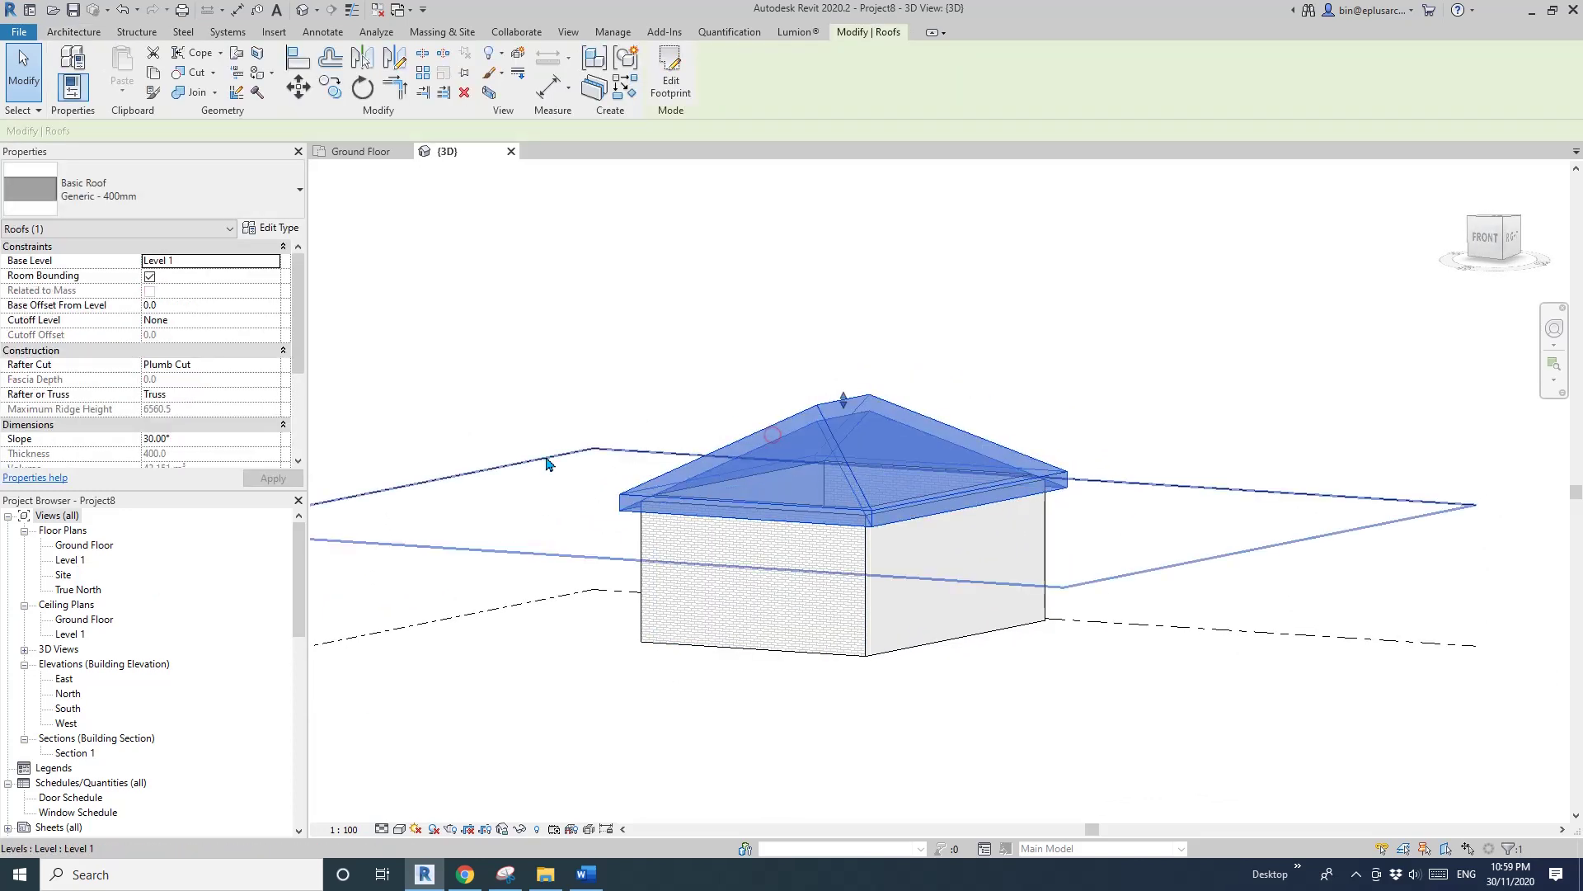
click(448, 484)
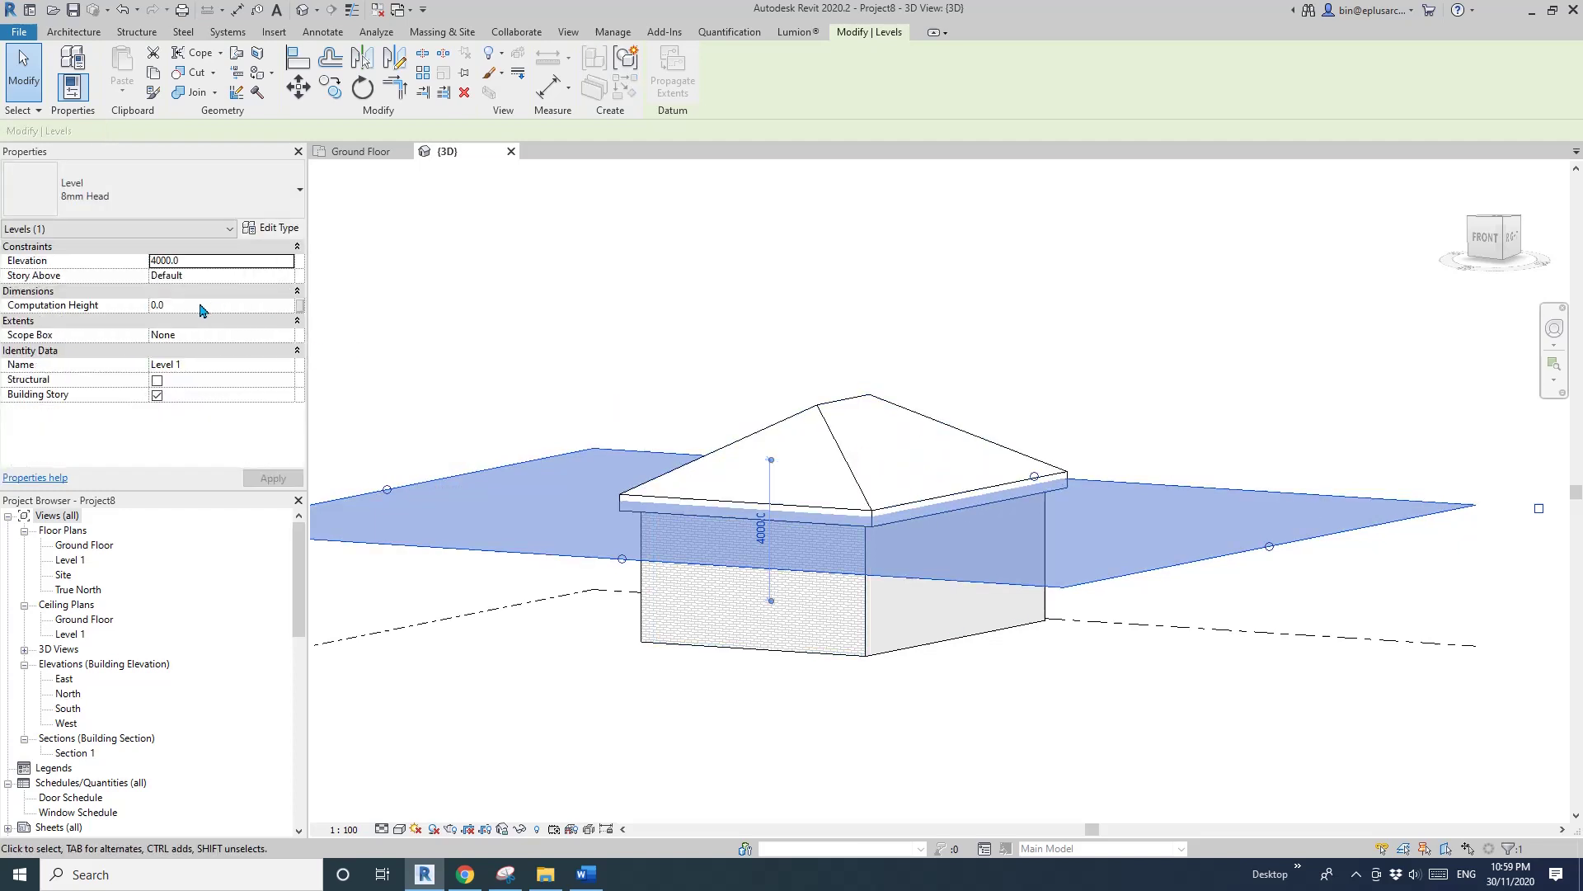
scroll(577, 362, down, 1)
click(604, 374)
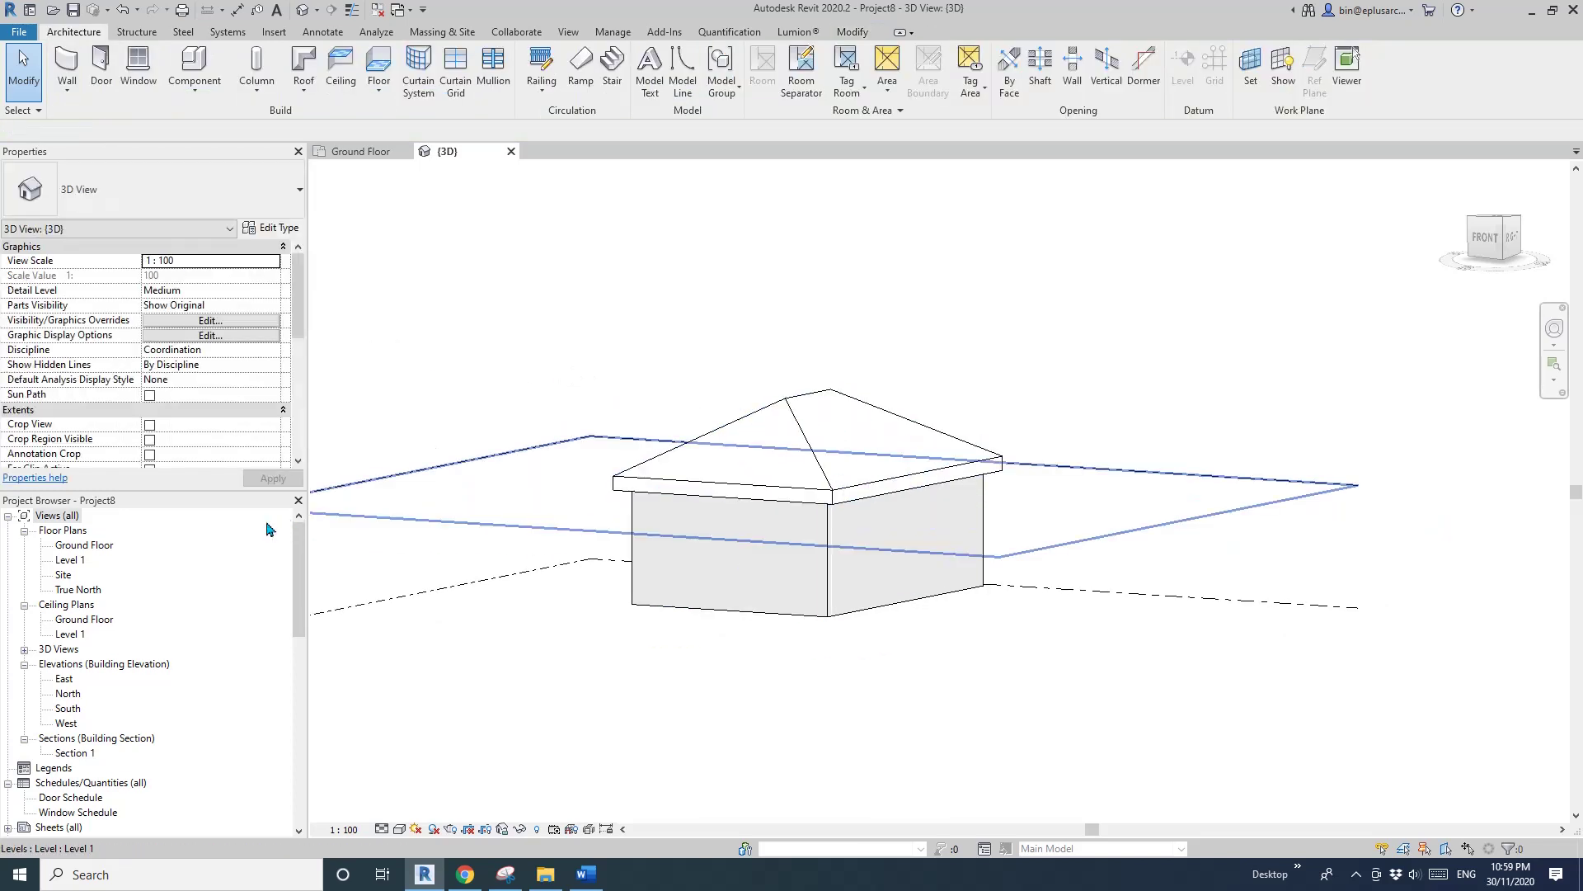
Open the North elevation and copy the Level 1 line straight up by 1700 mm.
double_click(68, 695)
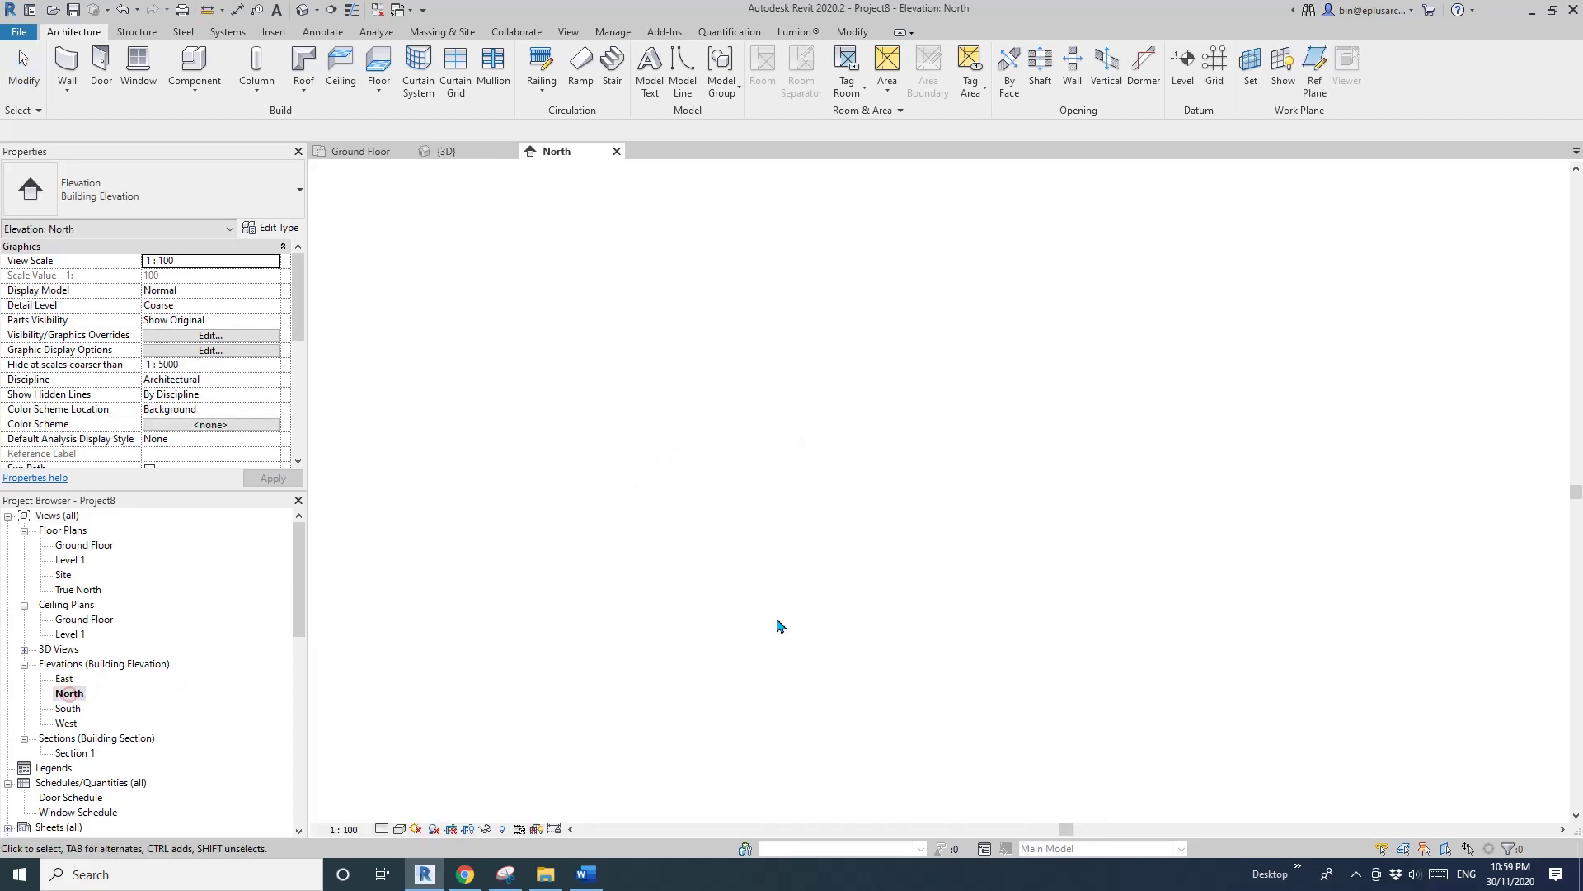
click(1197, 508)
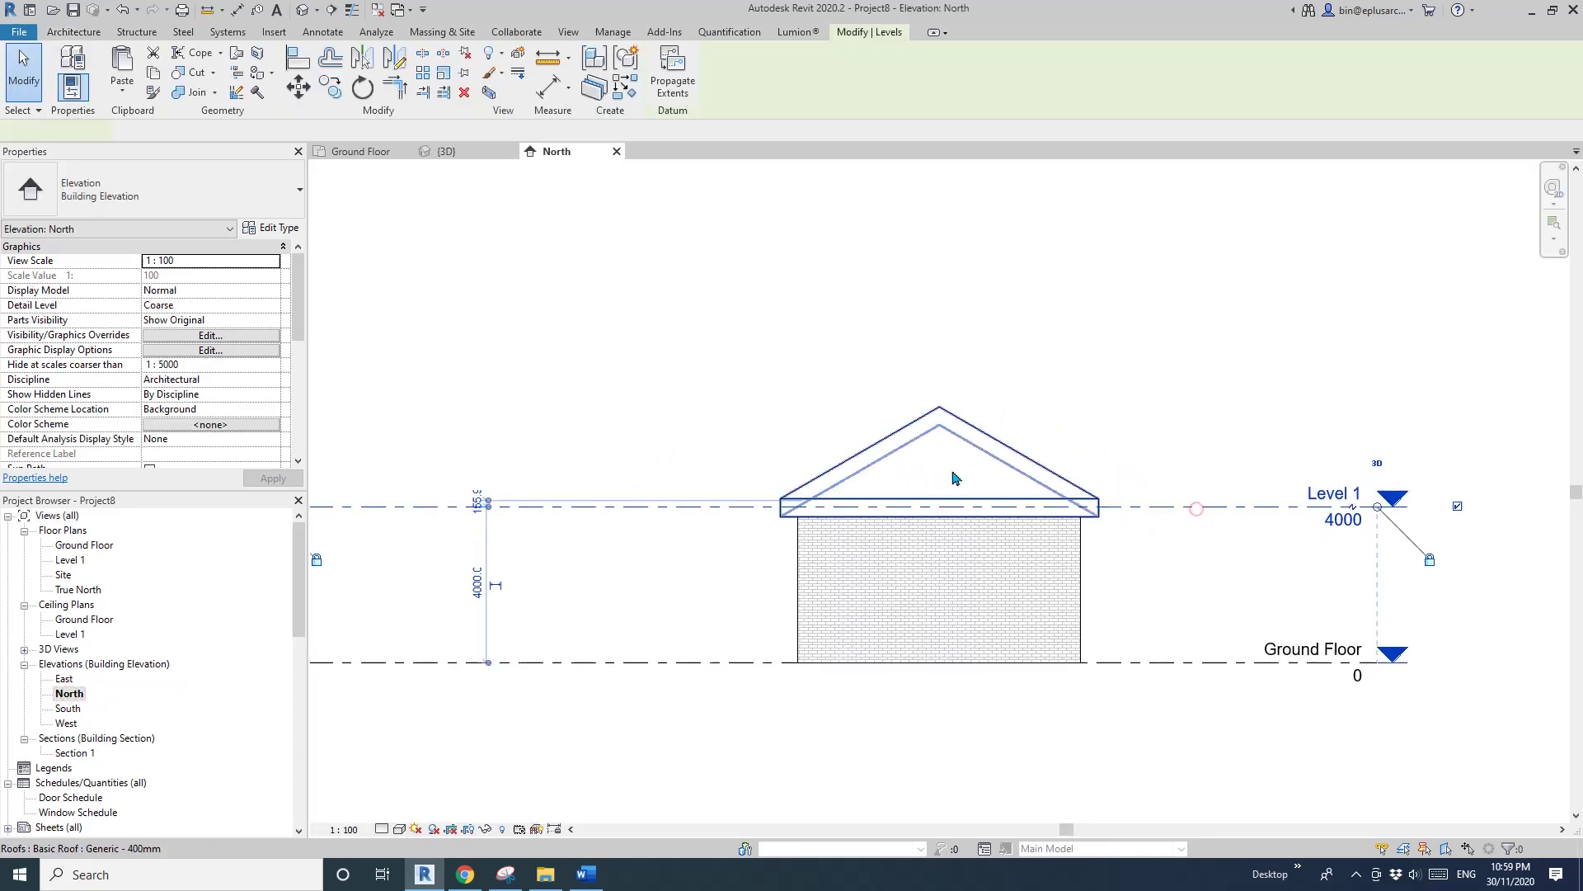
middle_drag(1293, 492, 1222, 504)
scroll(1244, 499, up, 1)
ctrl+drag(1078, 523, 1077, 472)
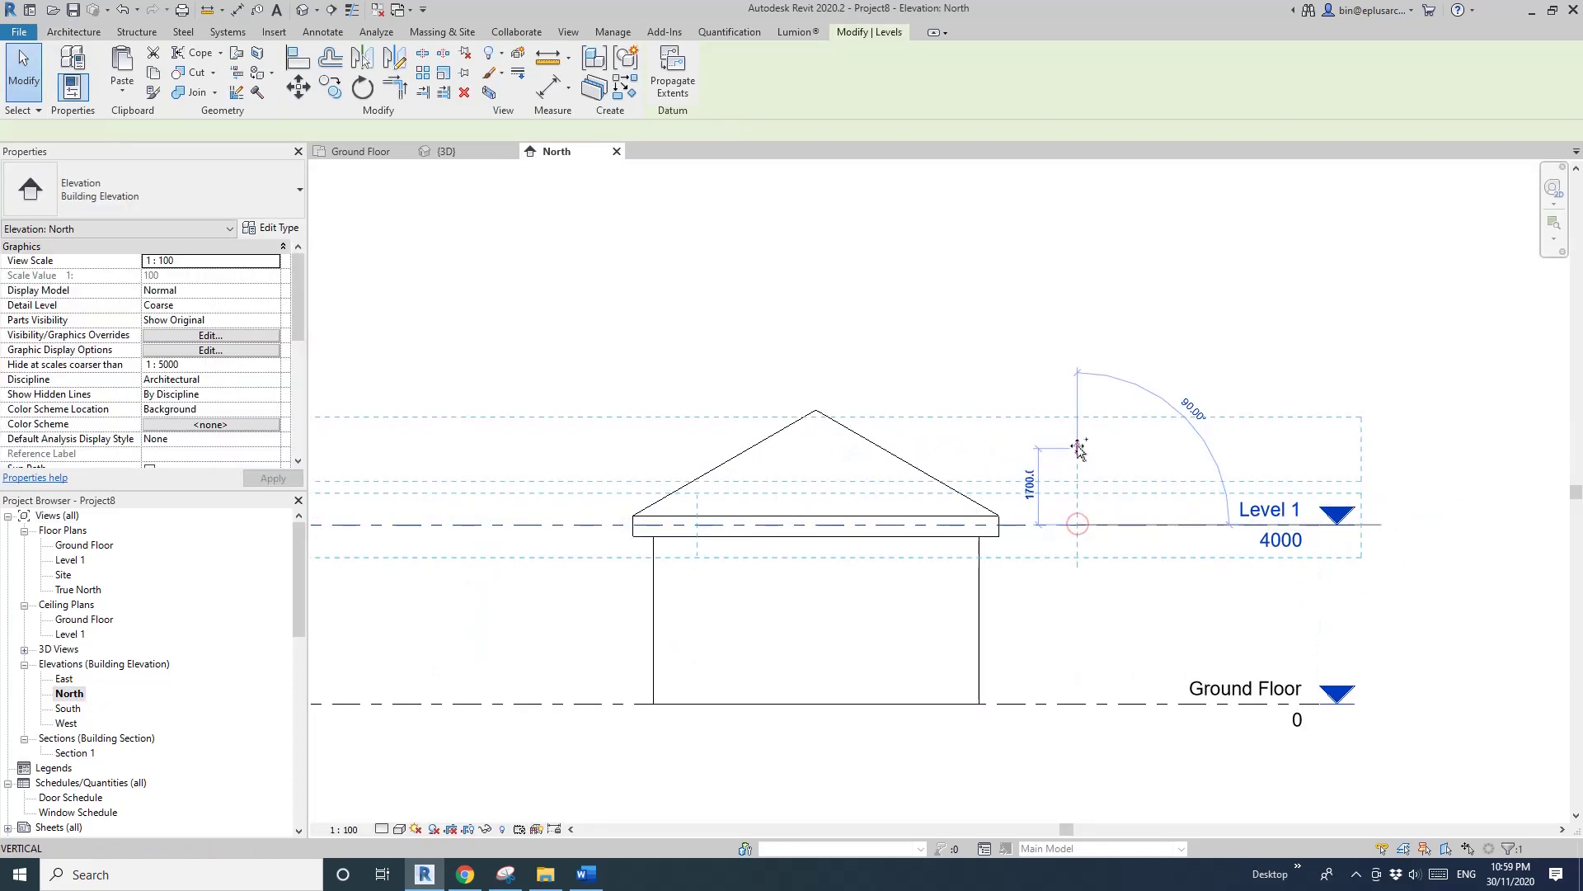
click(1076, 449)
scroll(1283, 446, up, 1)
key(Escape)
Rename the copied level as Cutoff.
double_click(1275, 433)
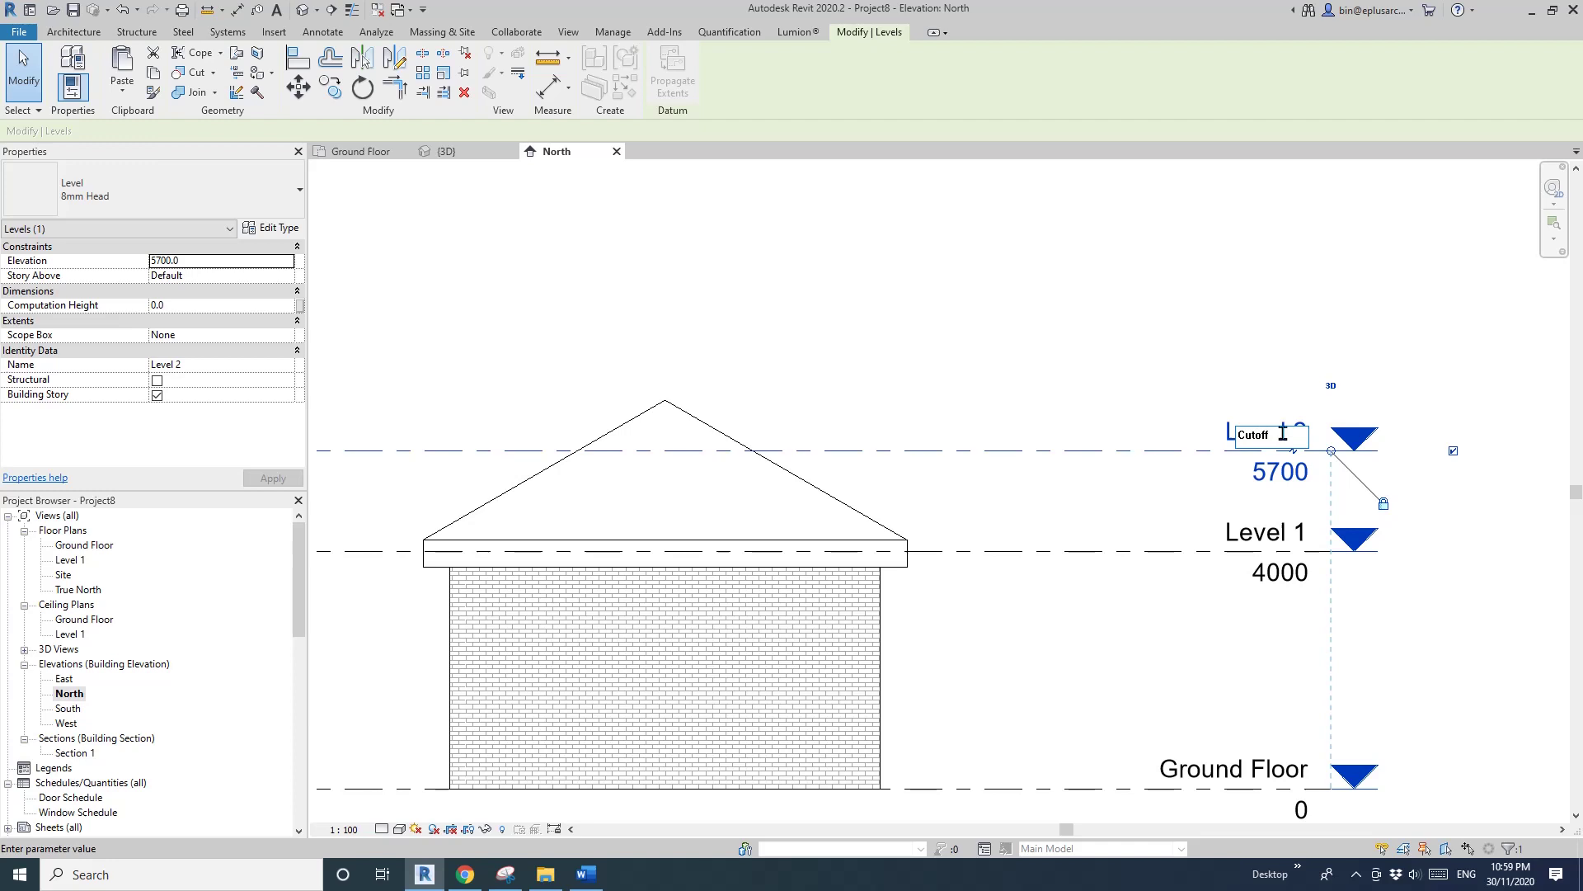
key(Return)
key(Escape)
Nudge the Cutoff level down to an elevation of 5640.
click(852, 452)
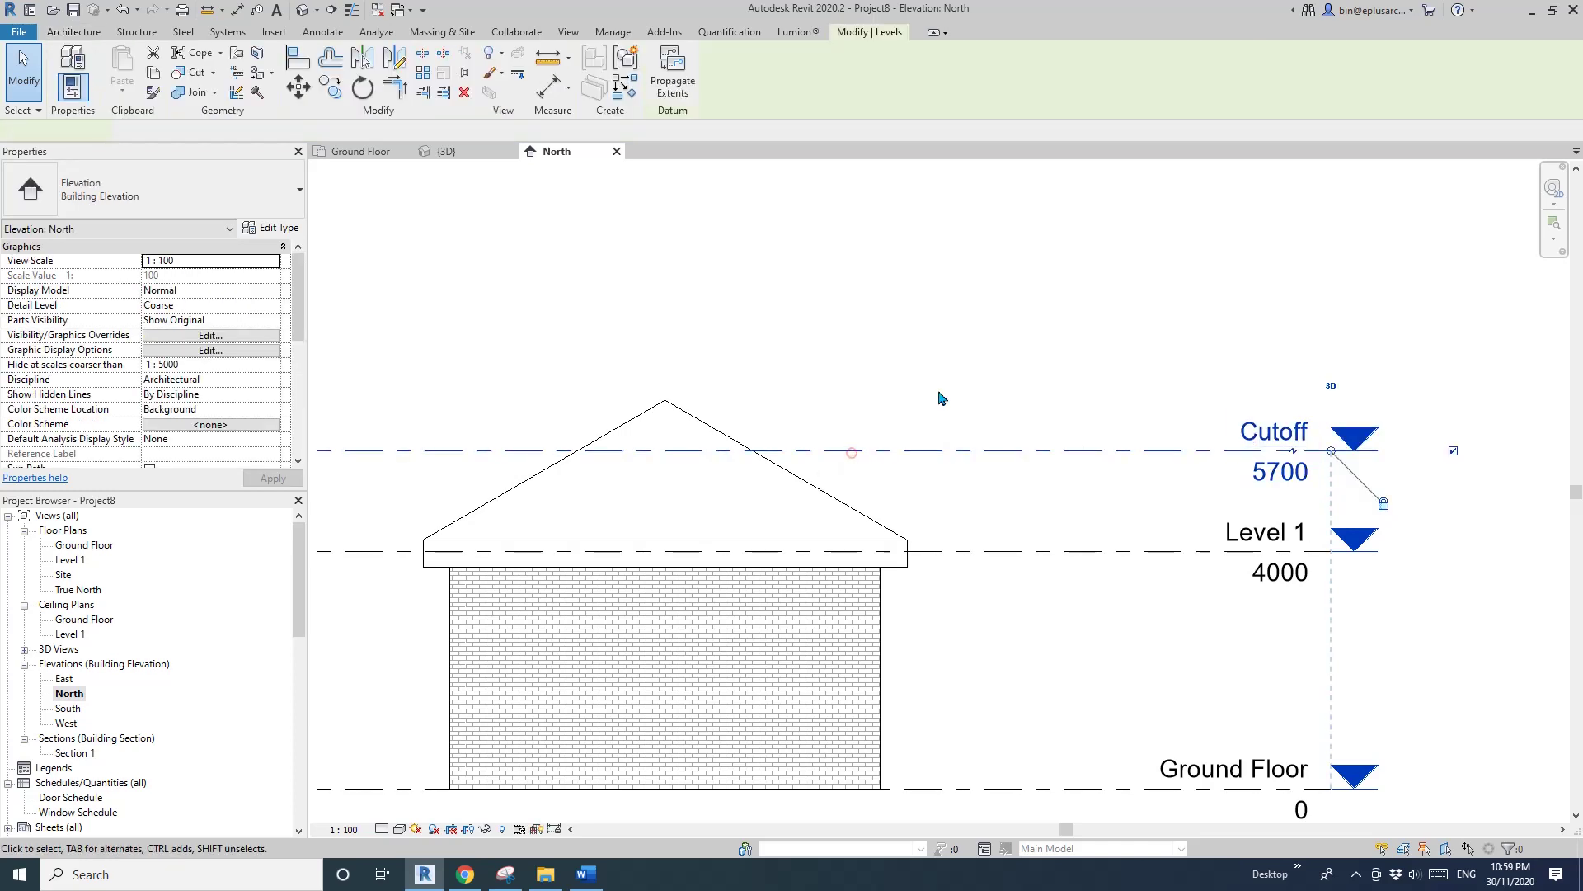
middle_drag(946, 393, 948, 403)
key(Down)
key(Down)
key(Up)
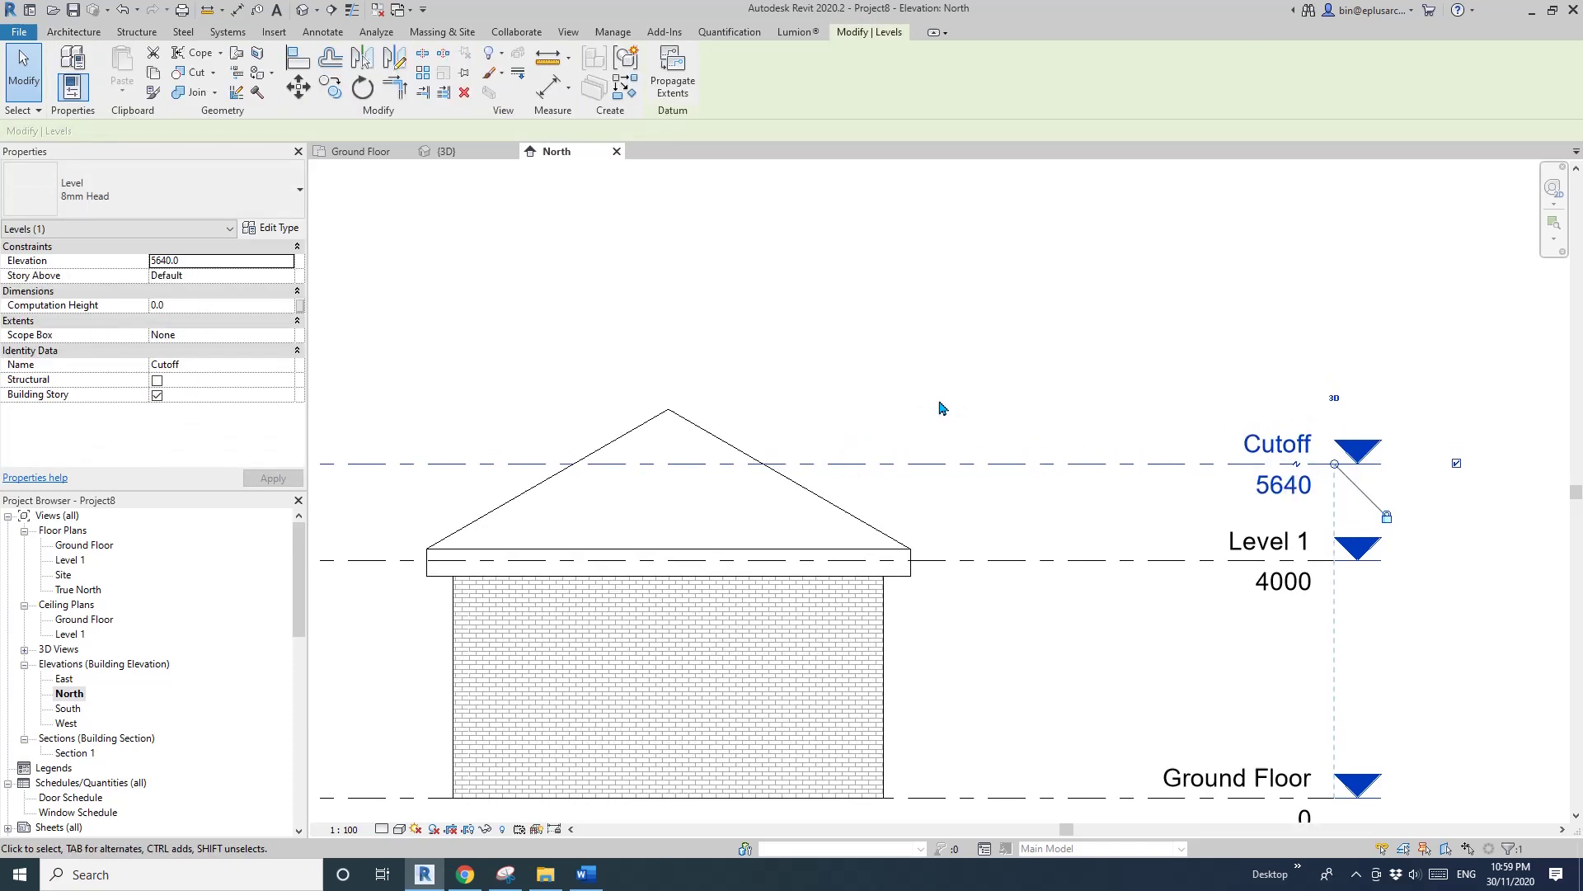
scroll(943, 392, down, 1)
middle_drag(738, 445, 831, 435)
key(Escape)
scroll(876, 367, down, 1)
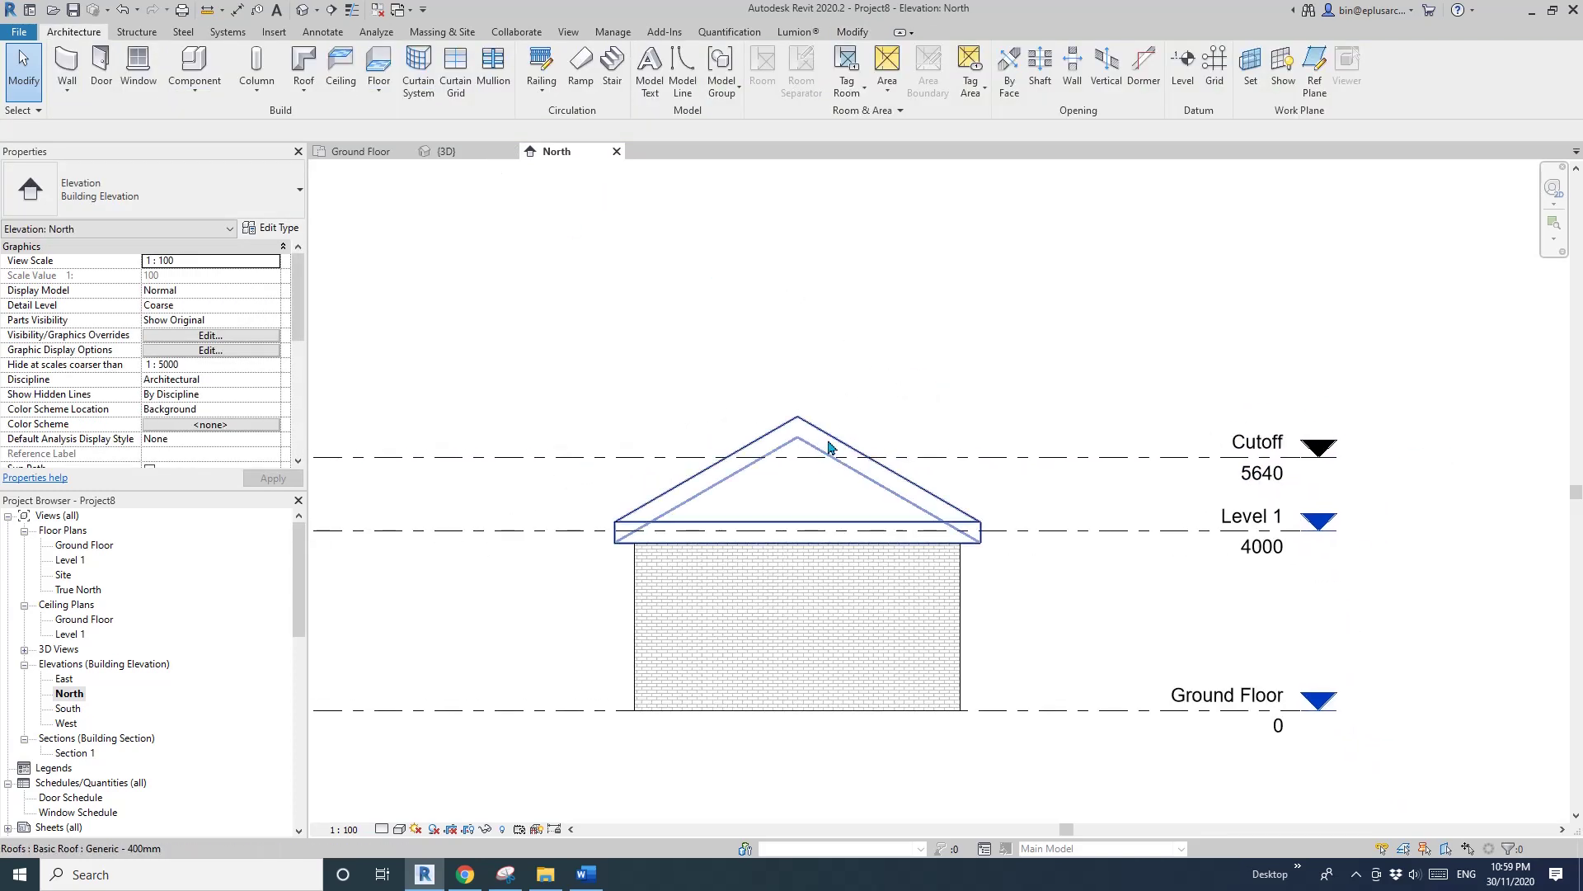
Set the hip roof's Cutoff Level to the Cutoff level.
click(828, 439)
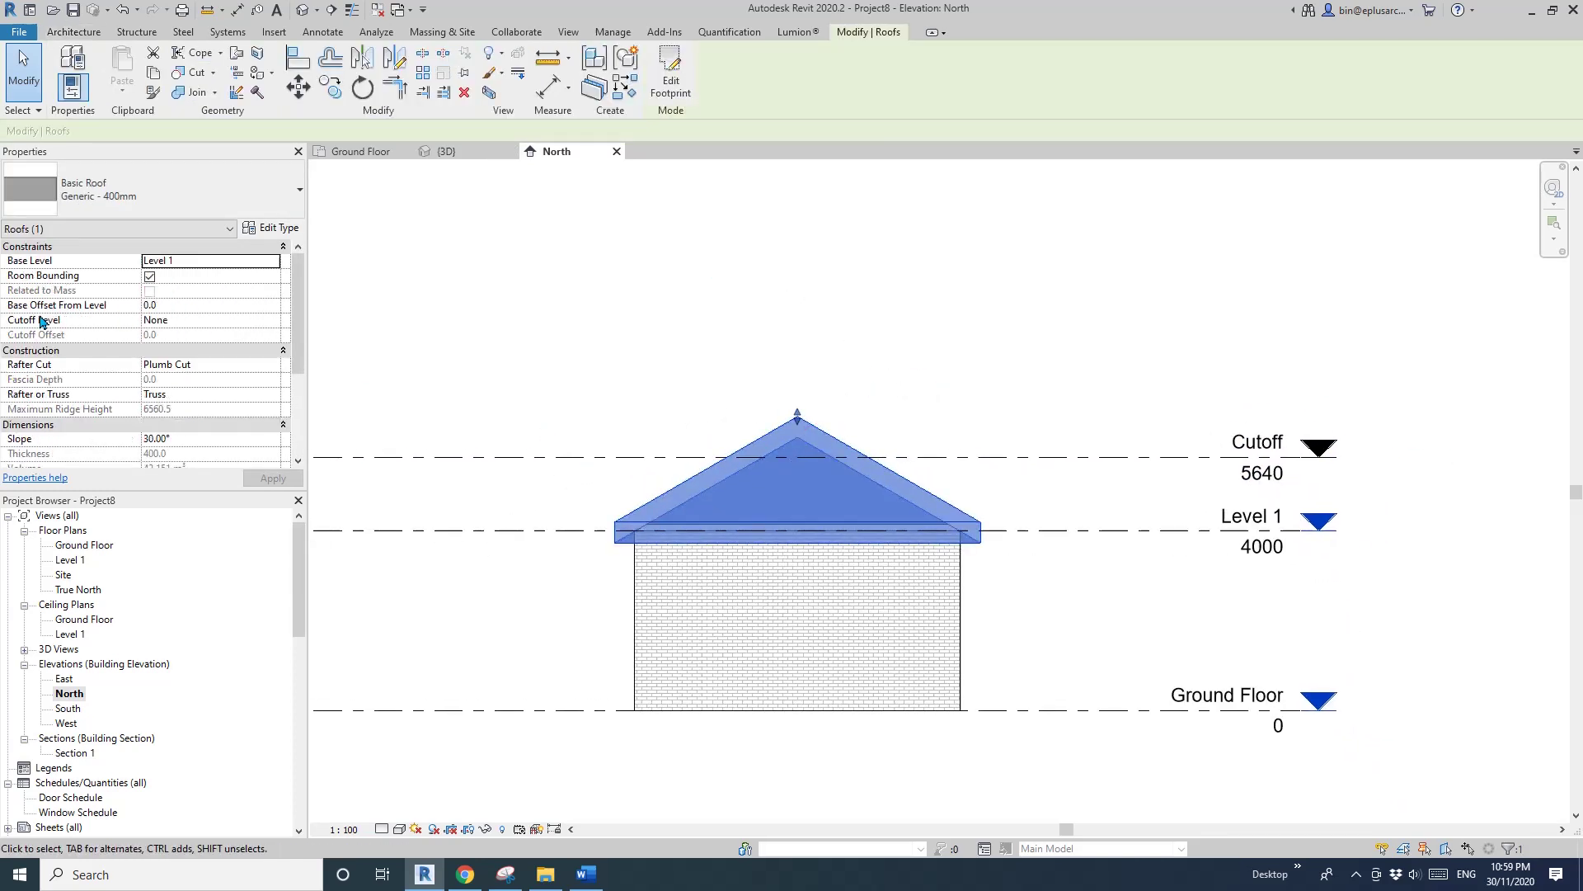
click(272, 320)
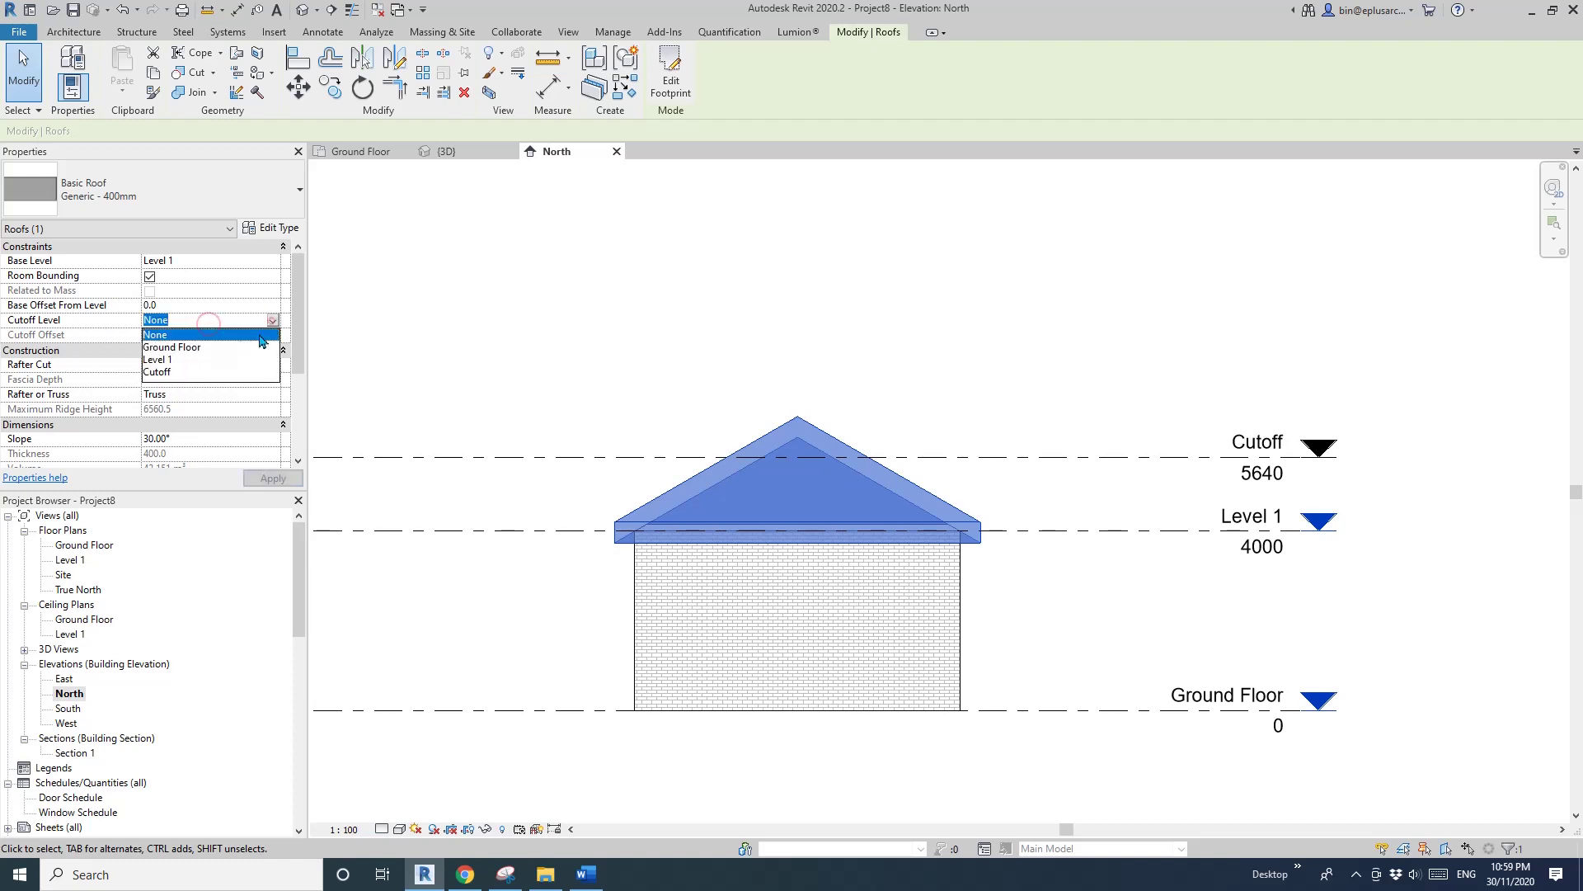
click(156, 372)
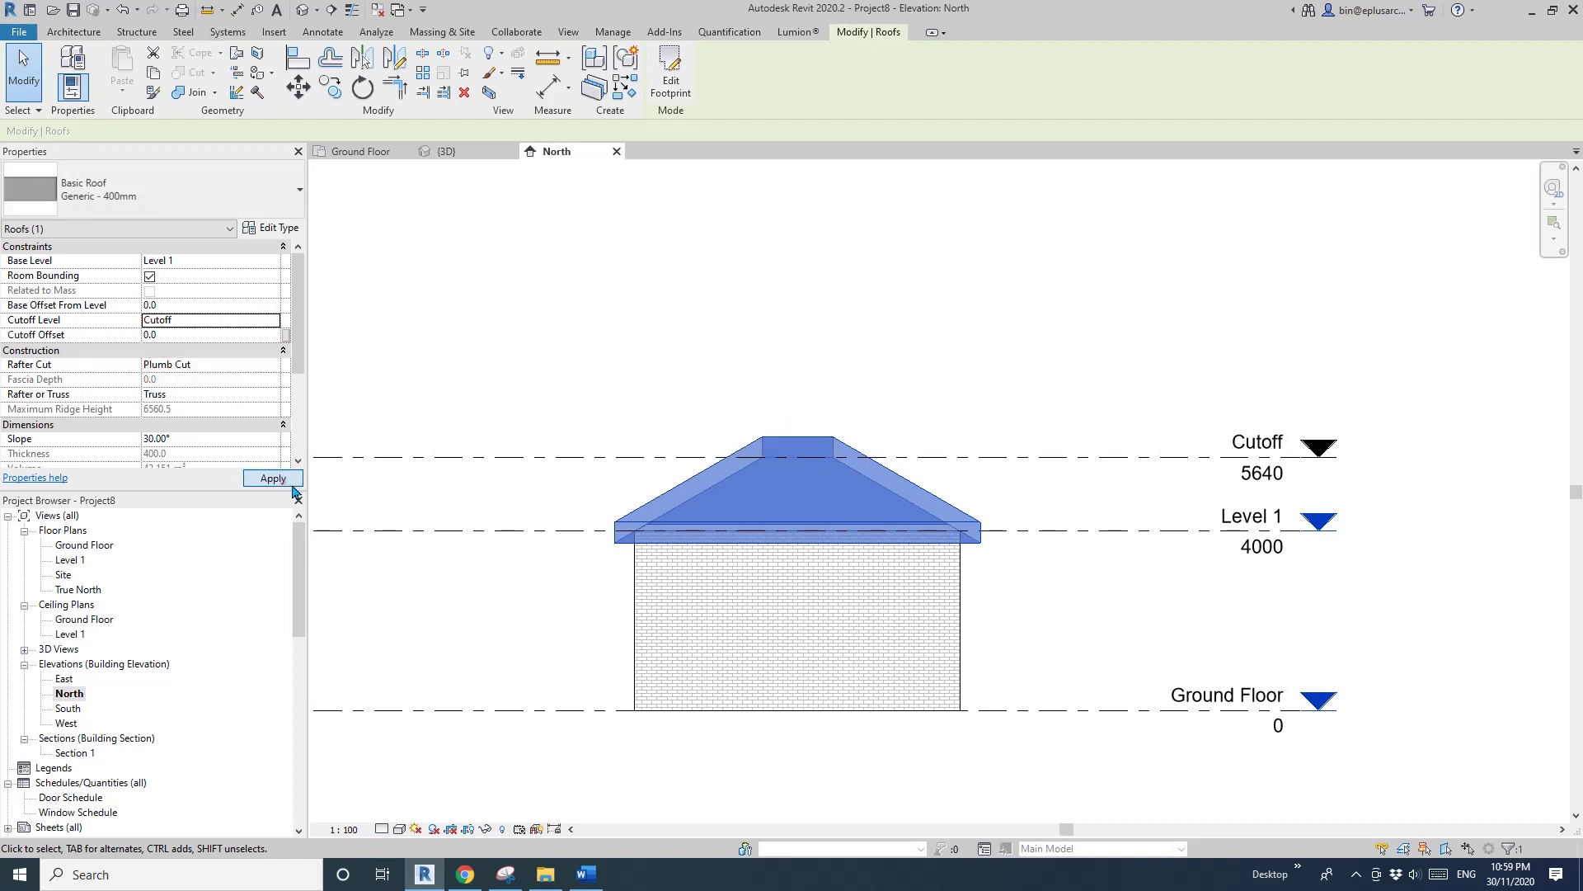
click(823, 404)
scroll(746, 520, up, 2)
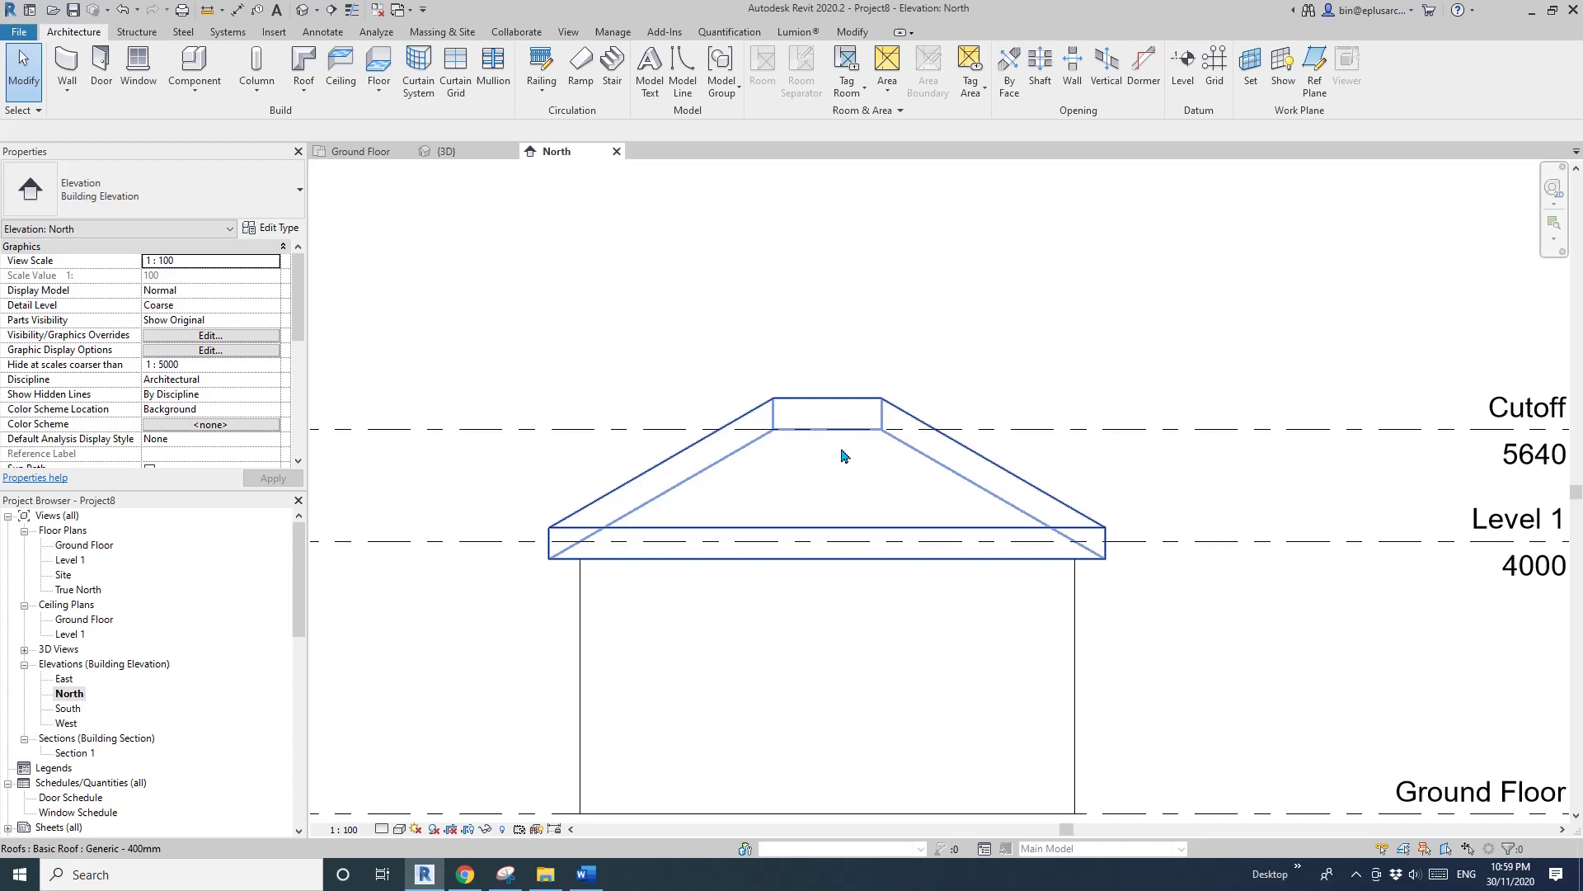
middle_drag(831, 442, 796, 438)
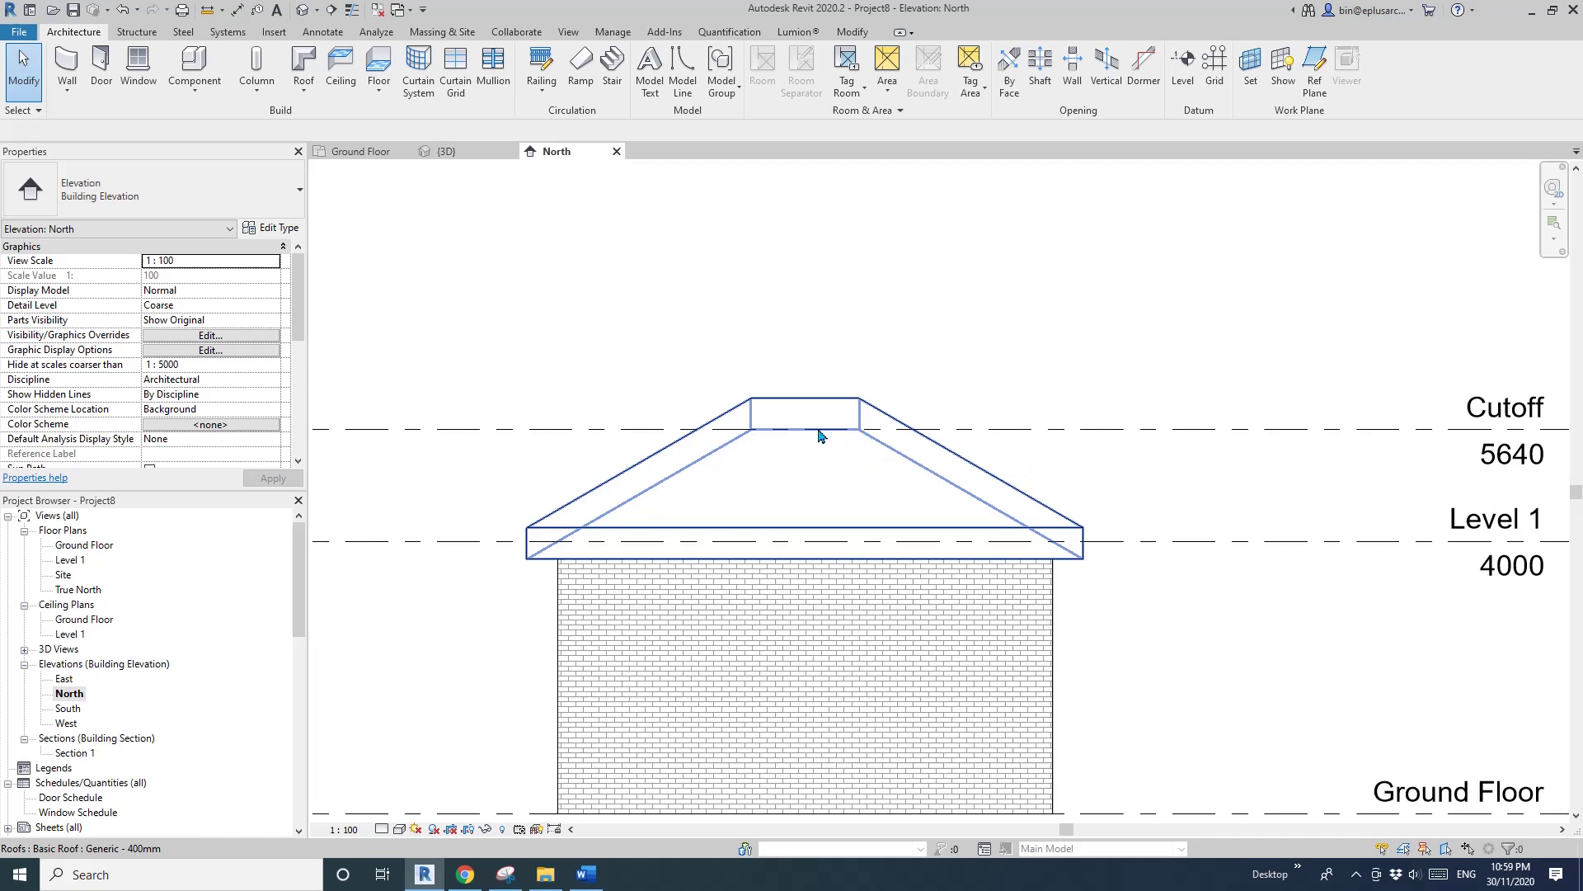
middle_drag(1053, 414, 1046, 414)
middle_drag(901, 440, 883, 442)
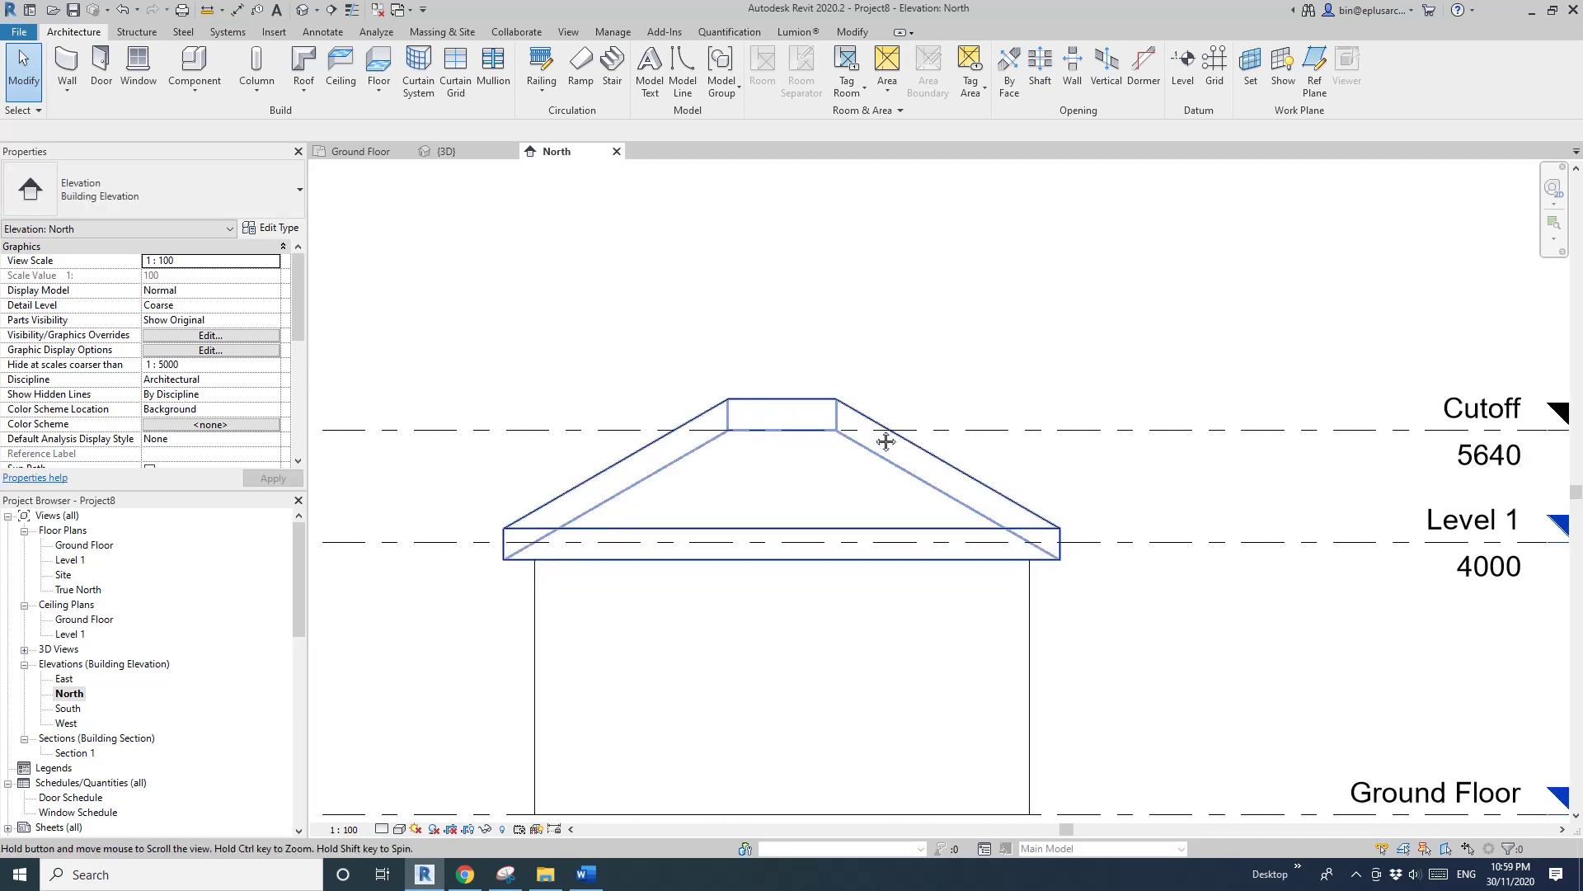
Nudge the Cutoff level down to an elevation of 5480.
click(1059, 428)
middle_drag(1084, 428, 1011, 416)
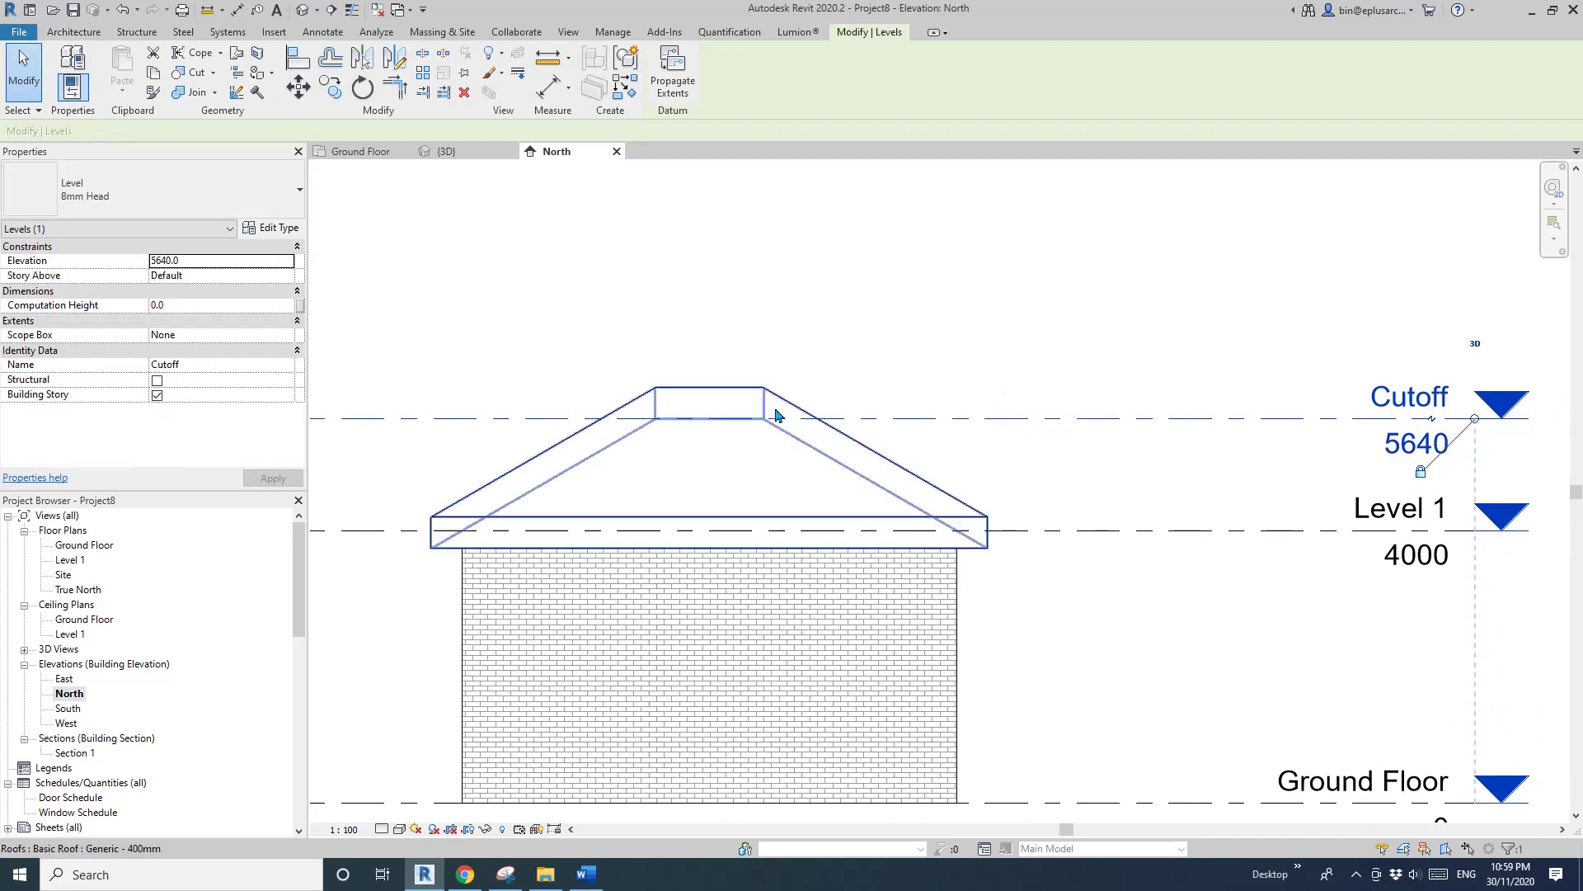
key(Down)
key(Down)
key(Down)
key(Down)
key(Down)
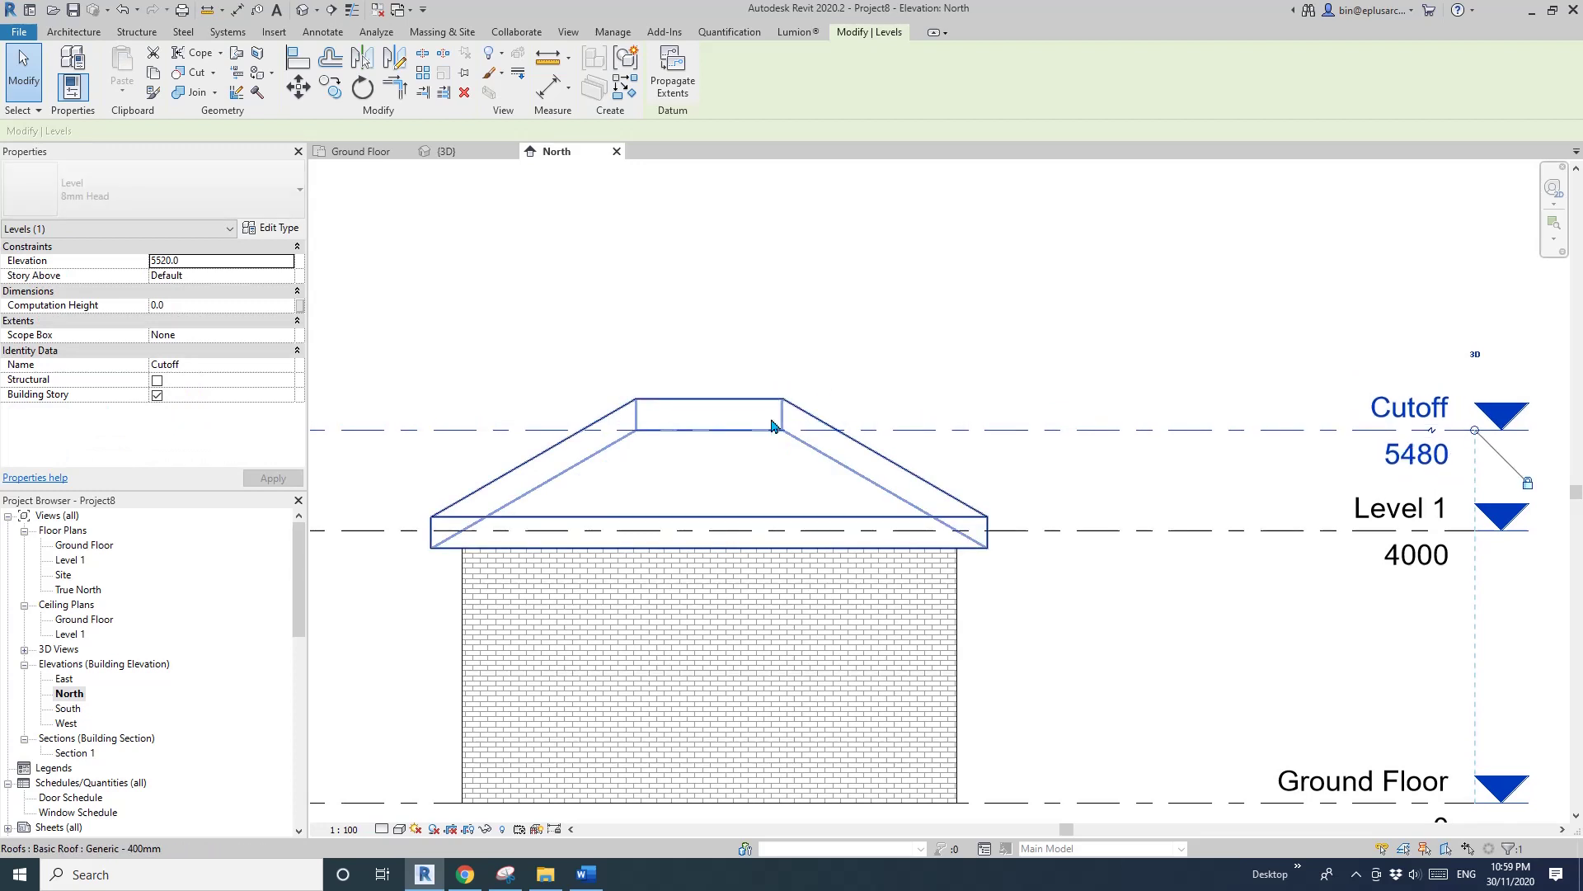
key(Down)
key(Up)
key(Up)
key(Down)
key(Down)
key(Up)
key(Up)
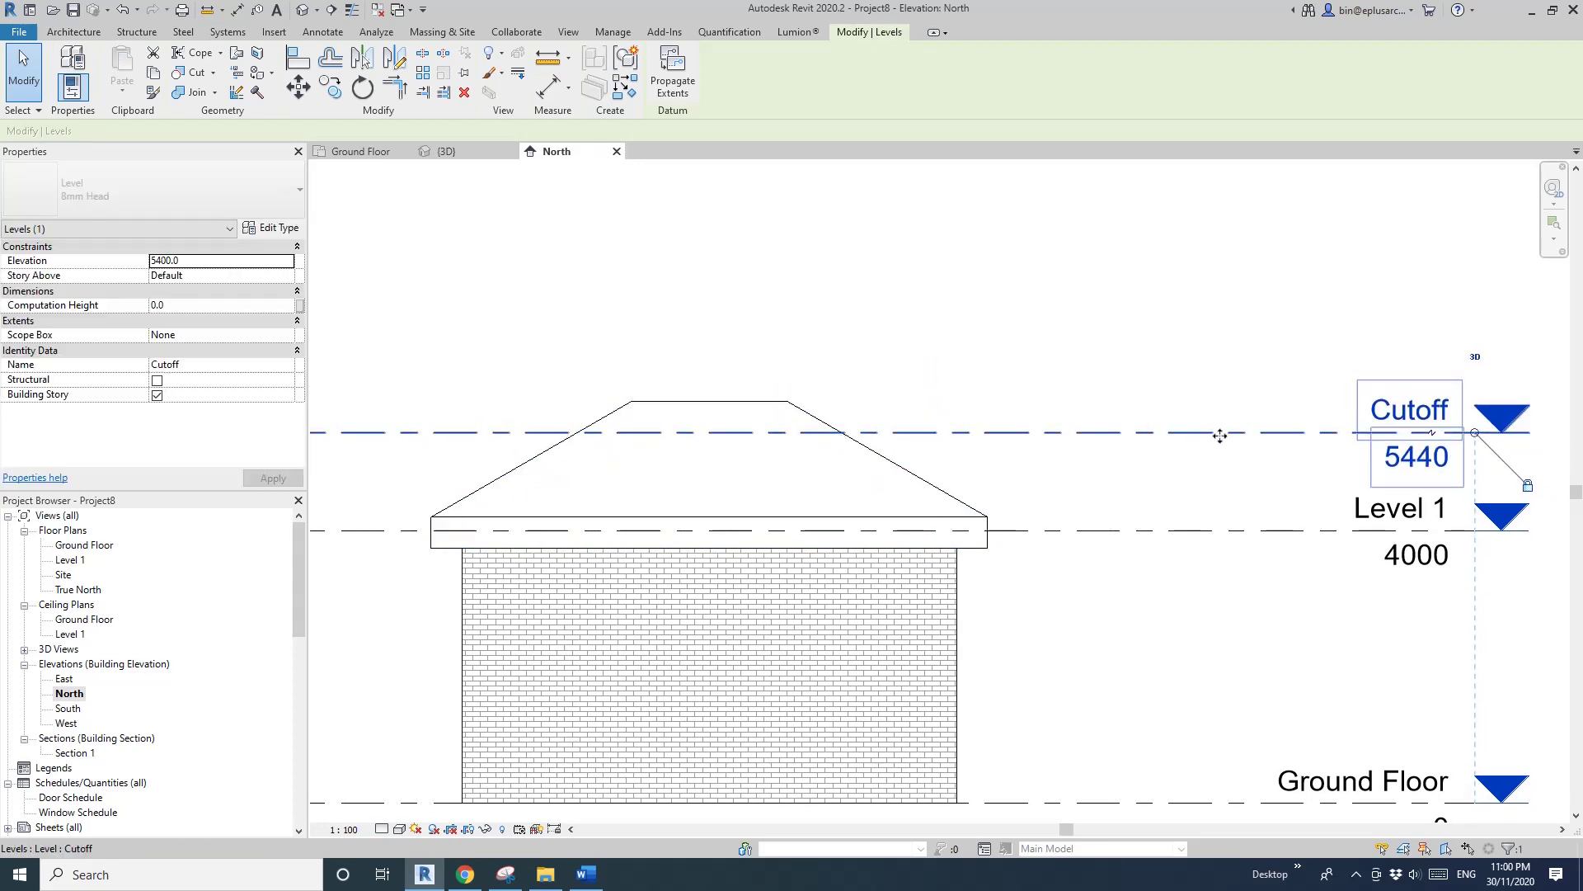
Turn off Building Story for the Cutoff level.
scroll(1345, 445, down, 1)
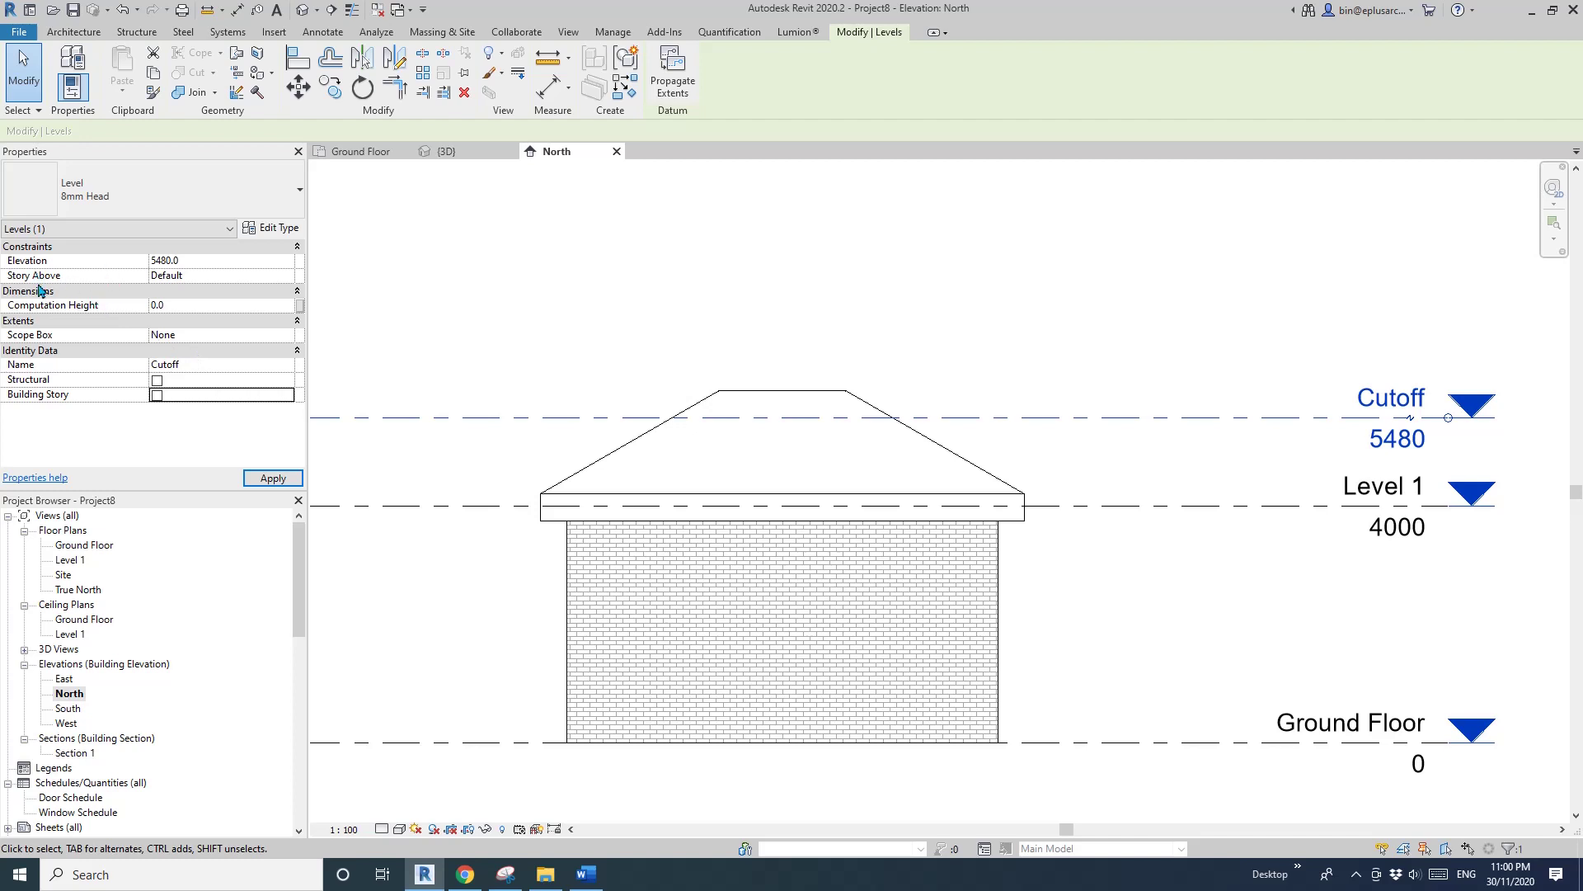
click(499, 367)
middle_drag(783, 364, 771, 453)
scroll(817, 365, down, 1)
Open the 3D view and start a new roof by footprint on the Cutoff level.
click(302, 9)
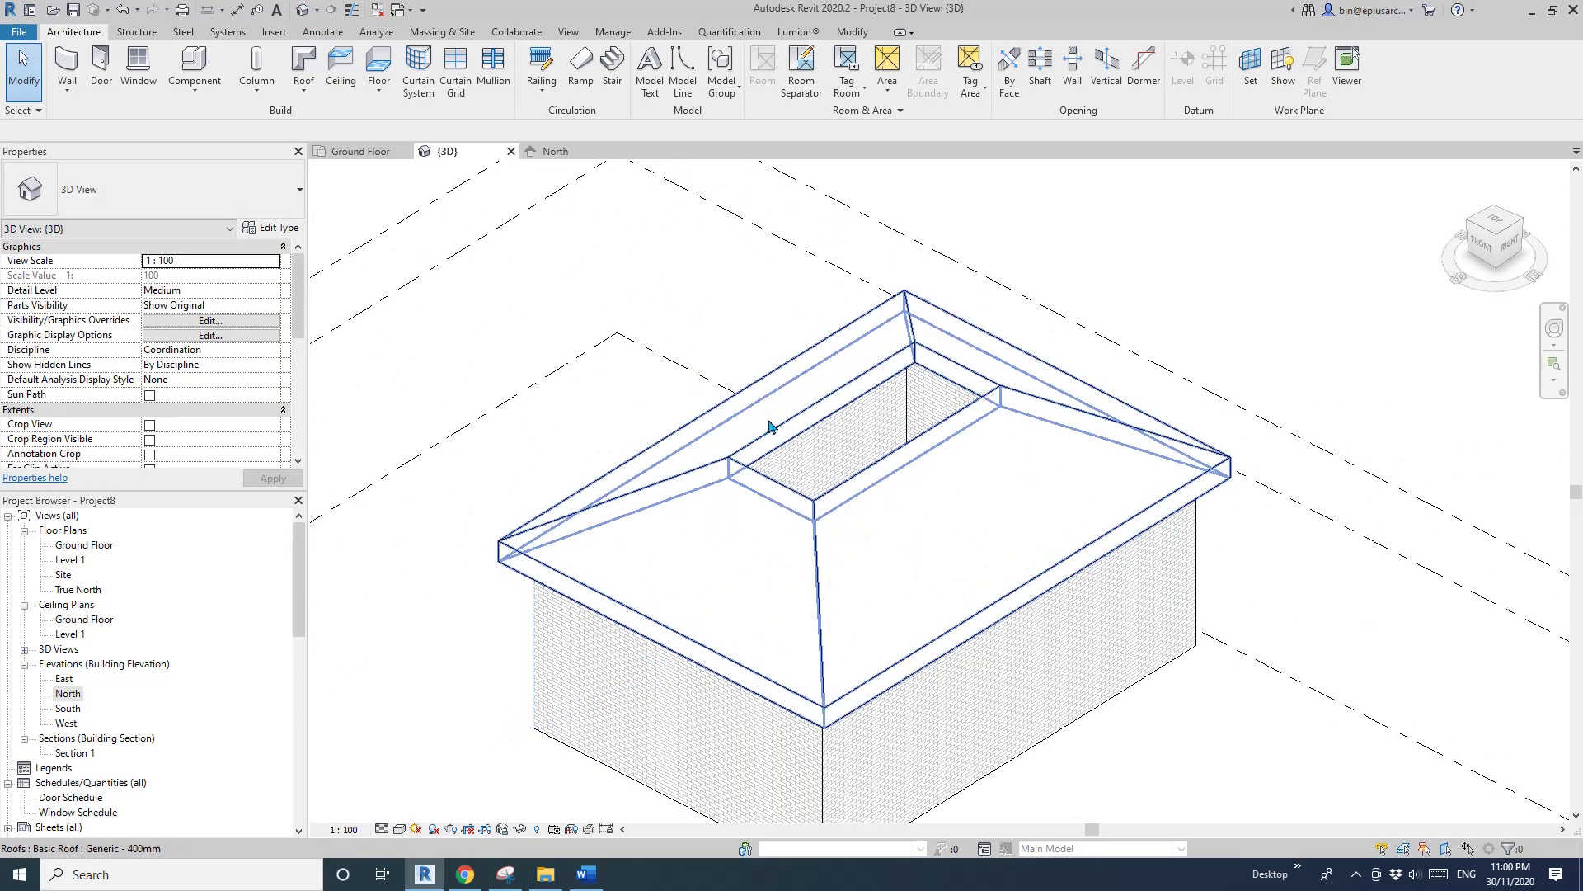
middle_drag(961, 372, 914, 363)
click(299, 70)
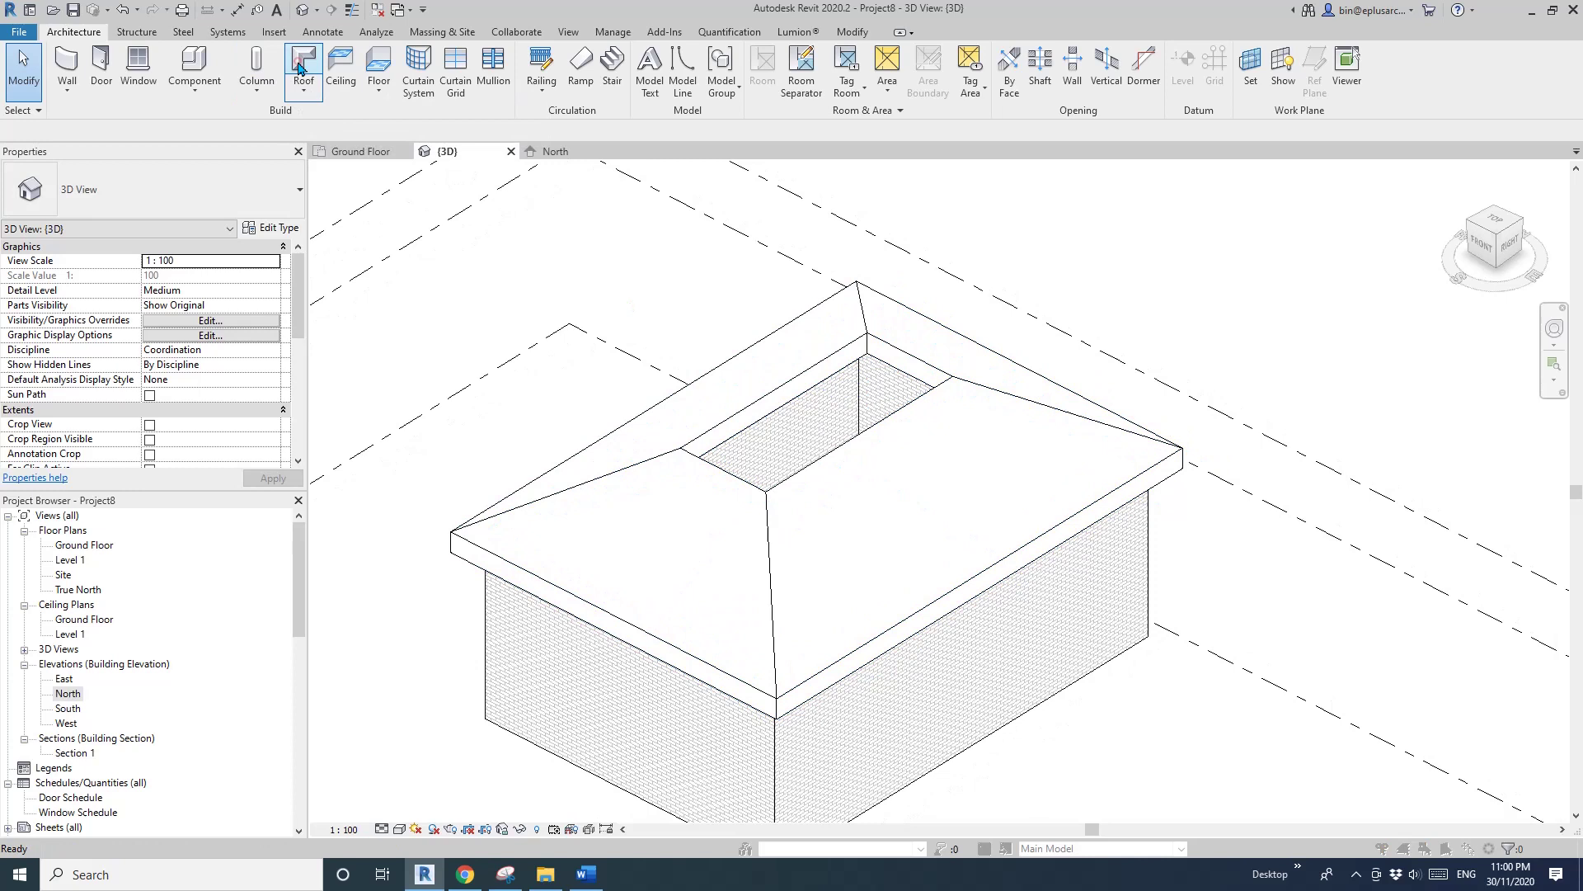
click(752, 443)
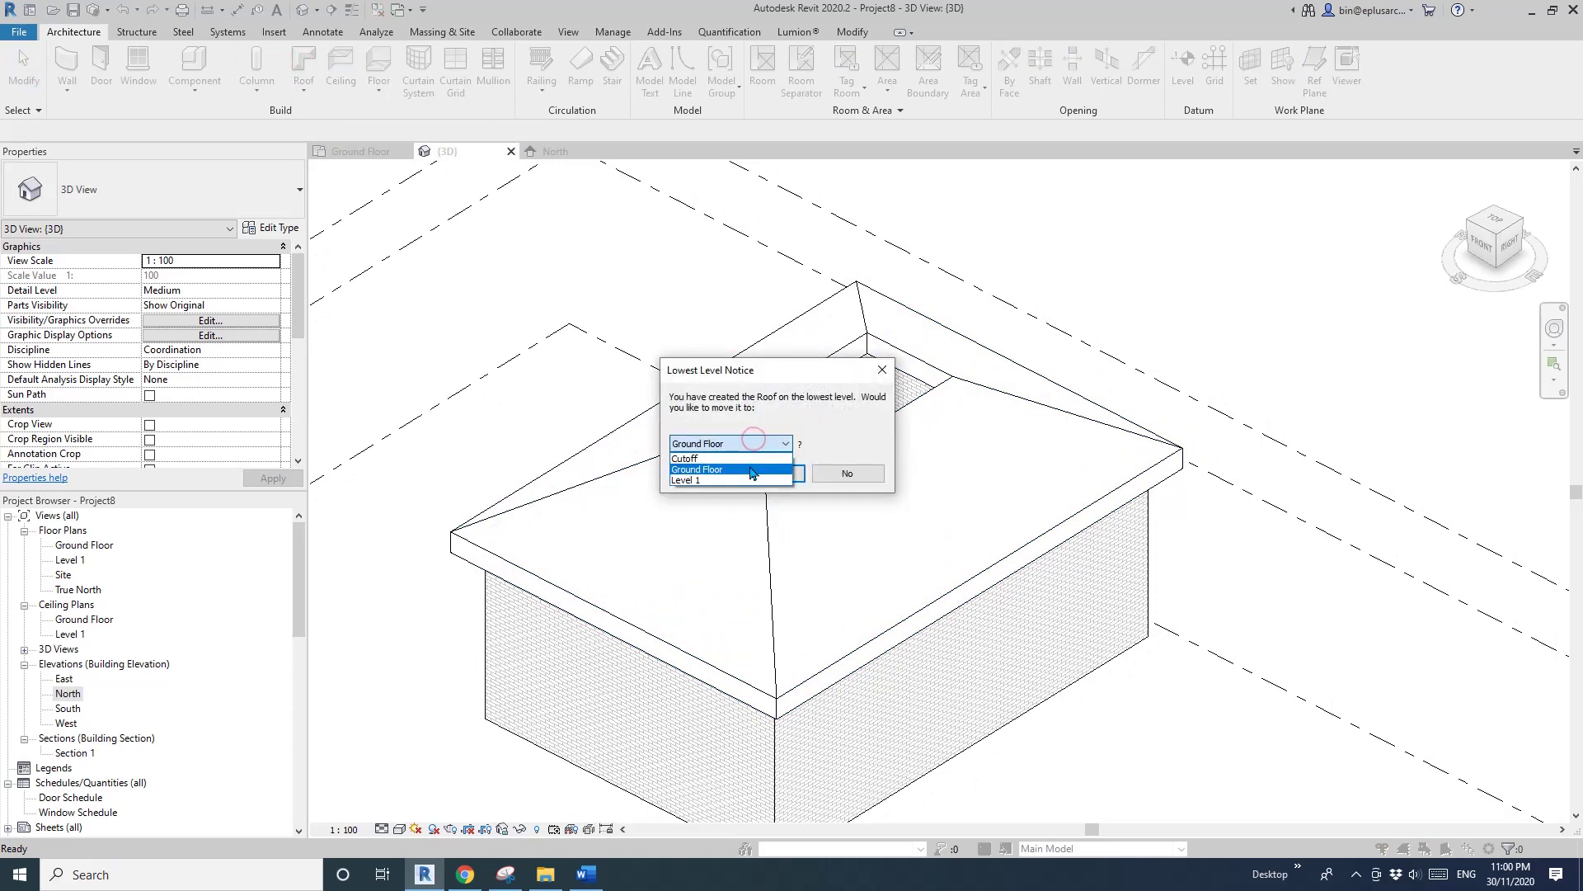
click(696, 459)
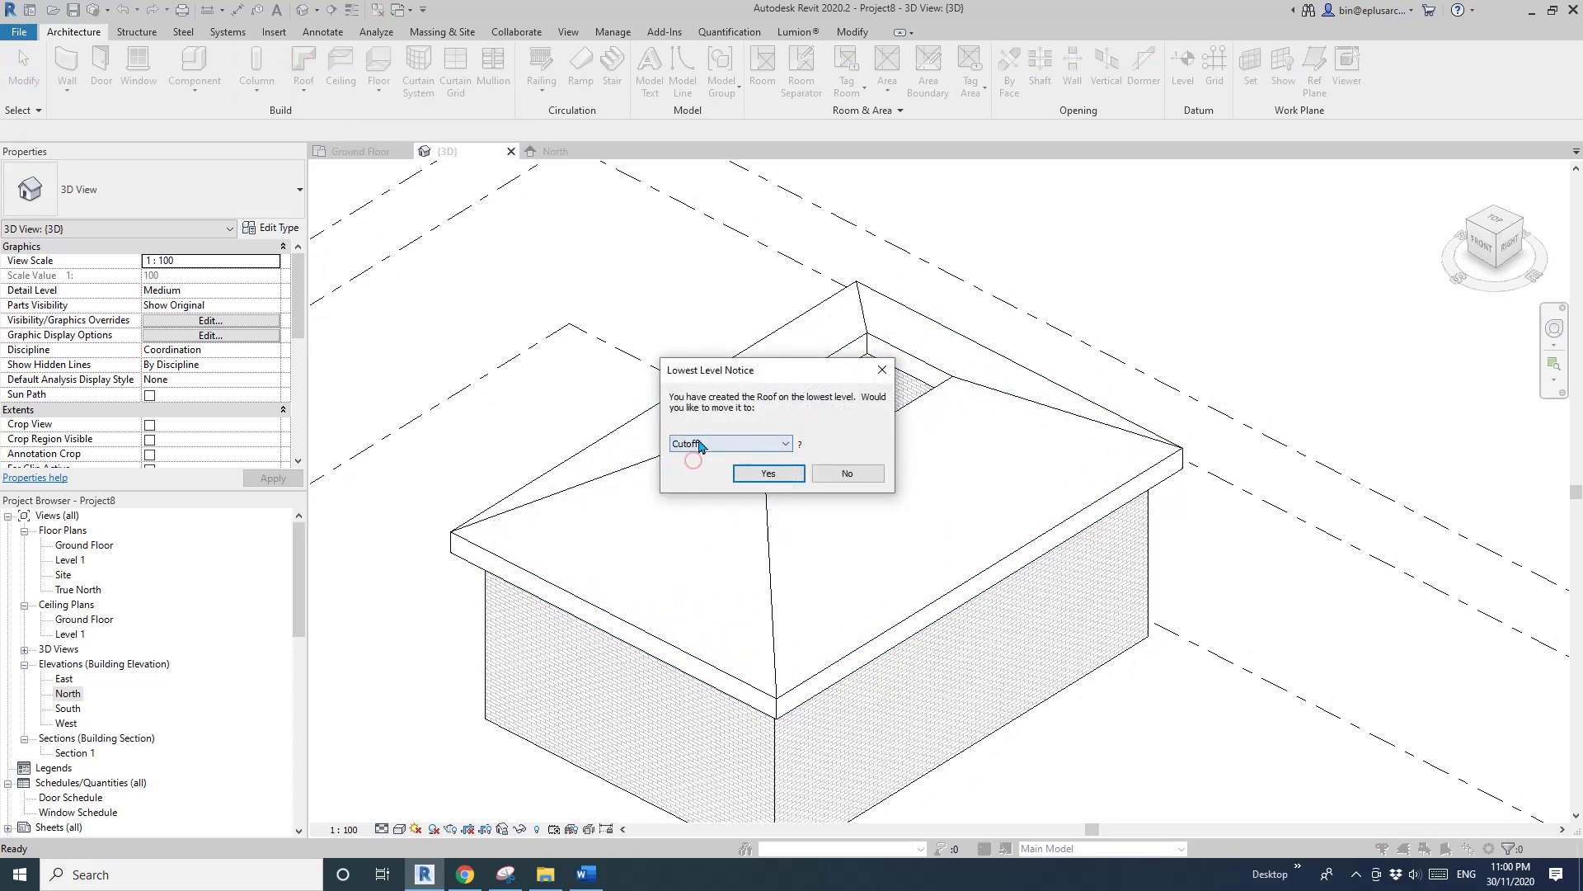
click(769, 475)
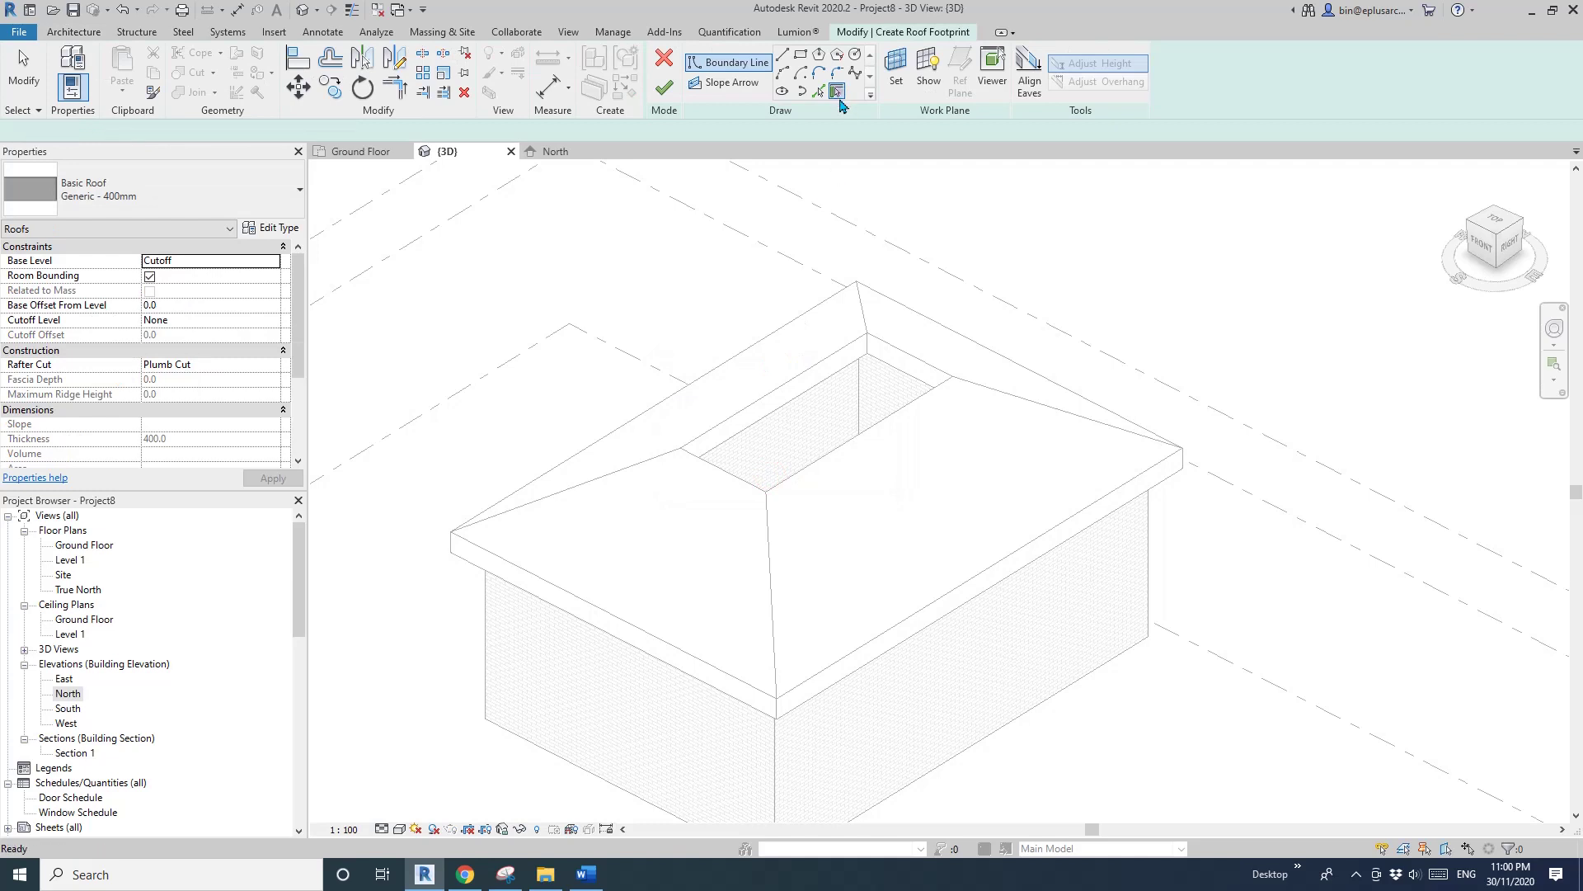
Pick the four edges of the opening in the cut-off hip roof as locked boundary lines for the new roof.
click(818, 90)
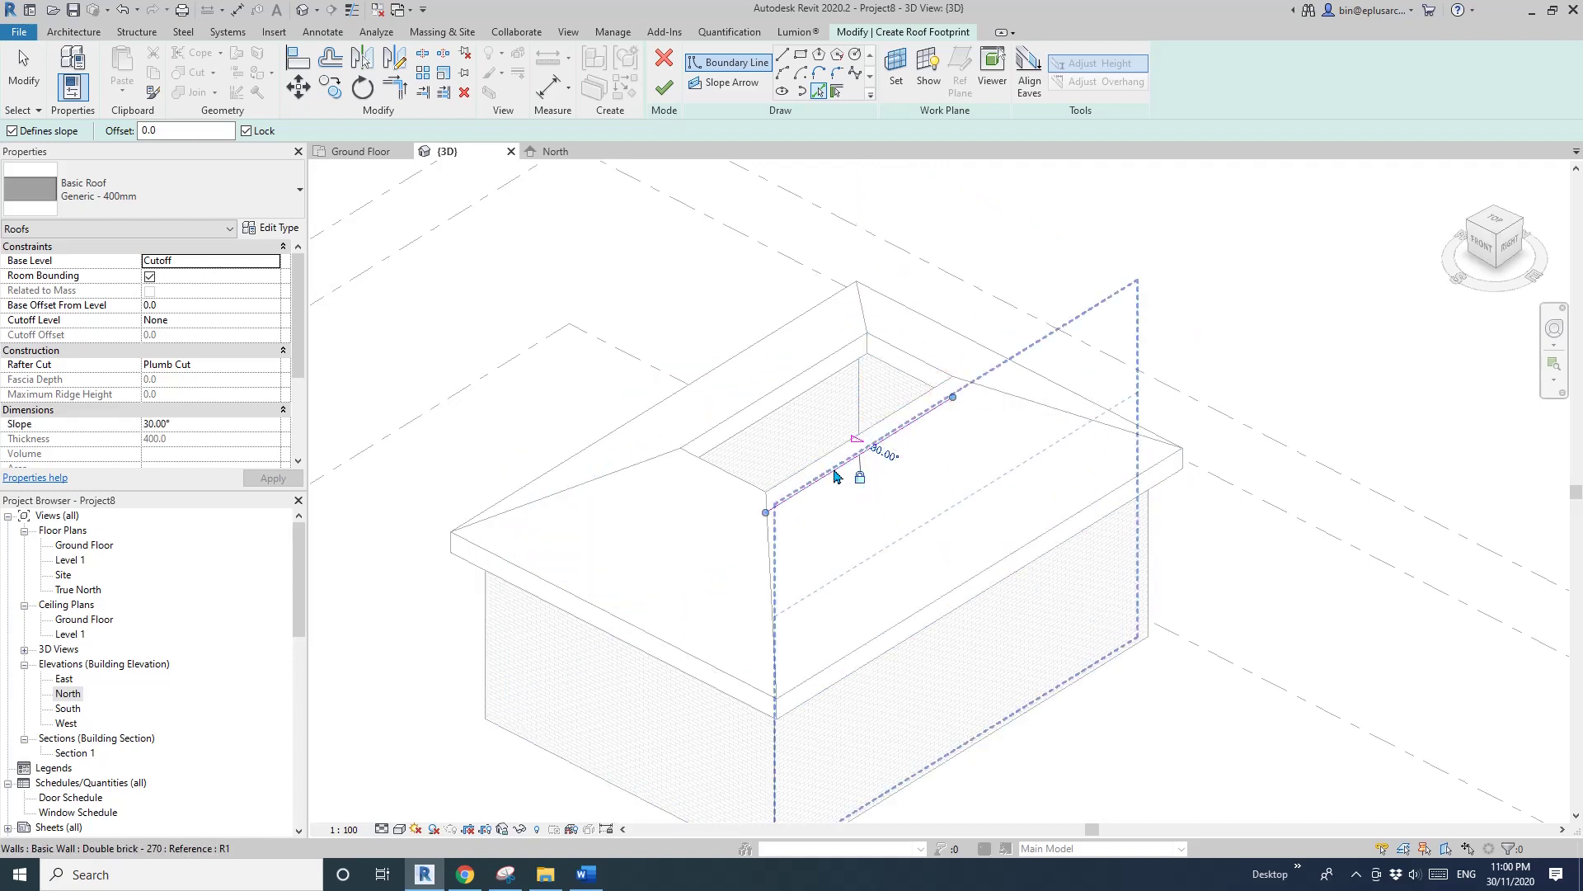
click(816, 387)
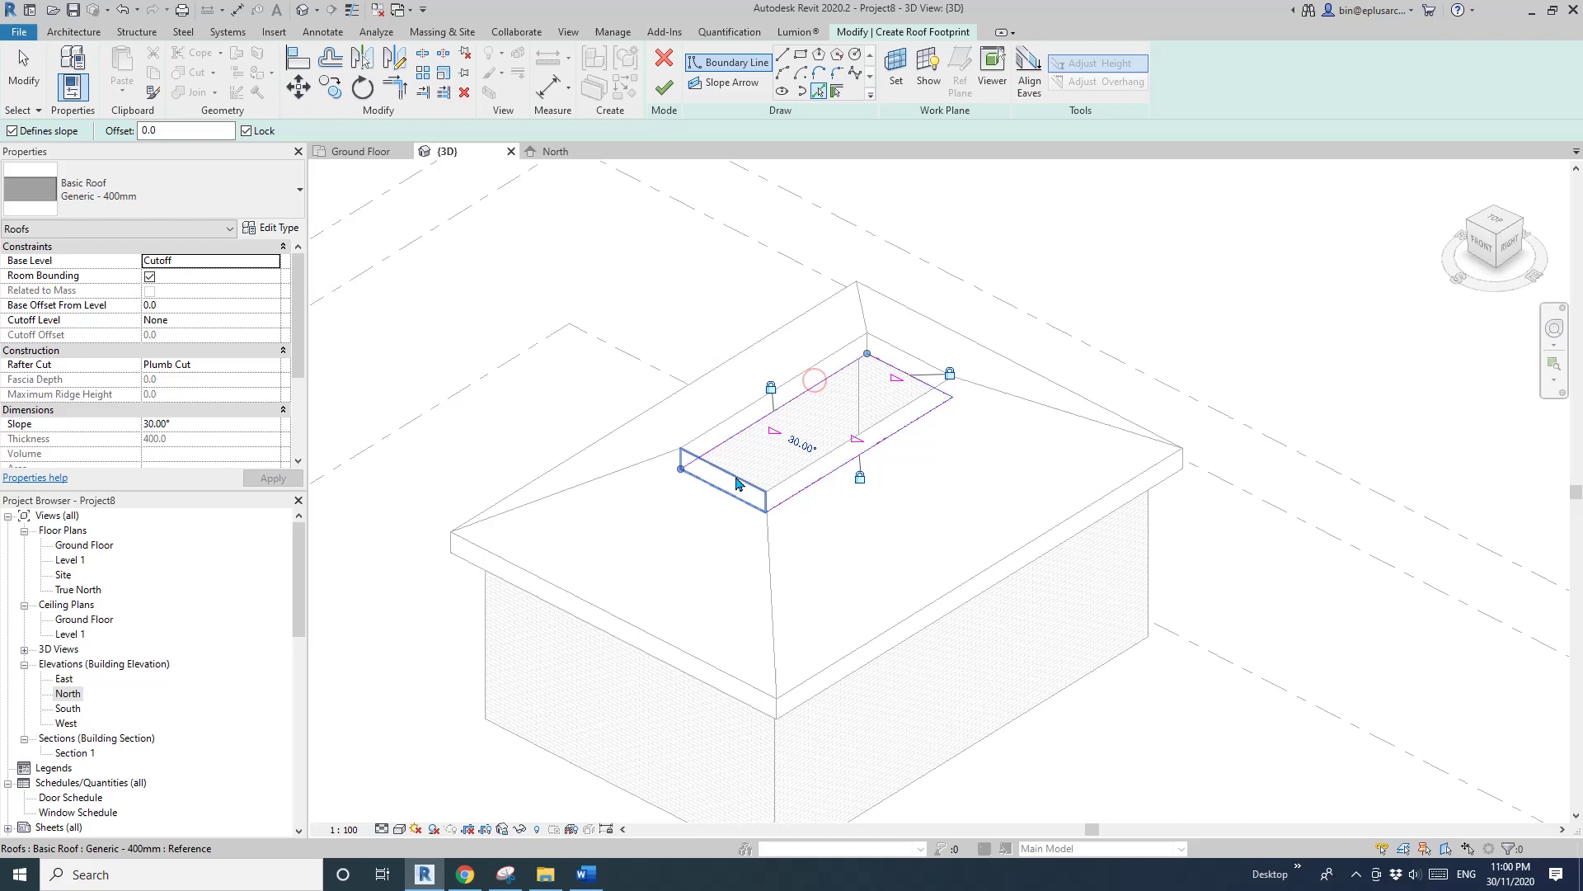
click(725, 489)
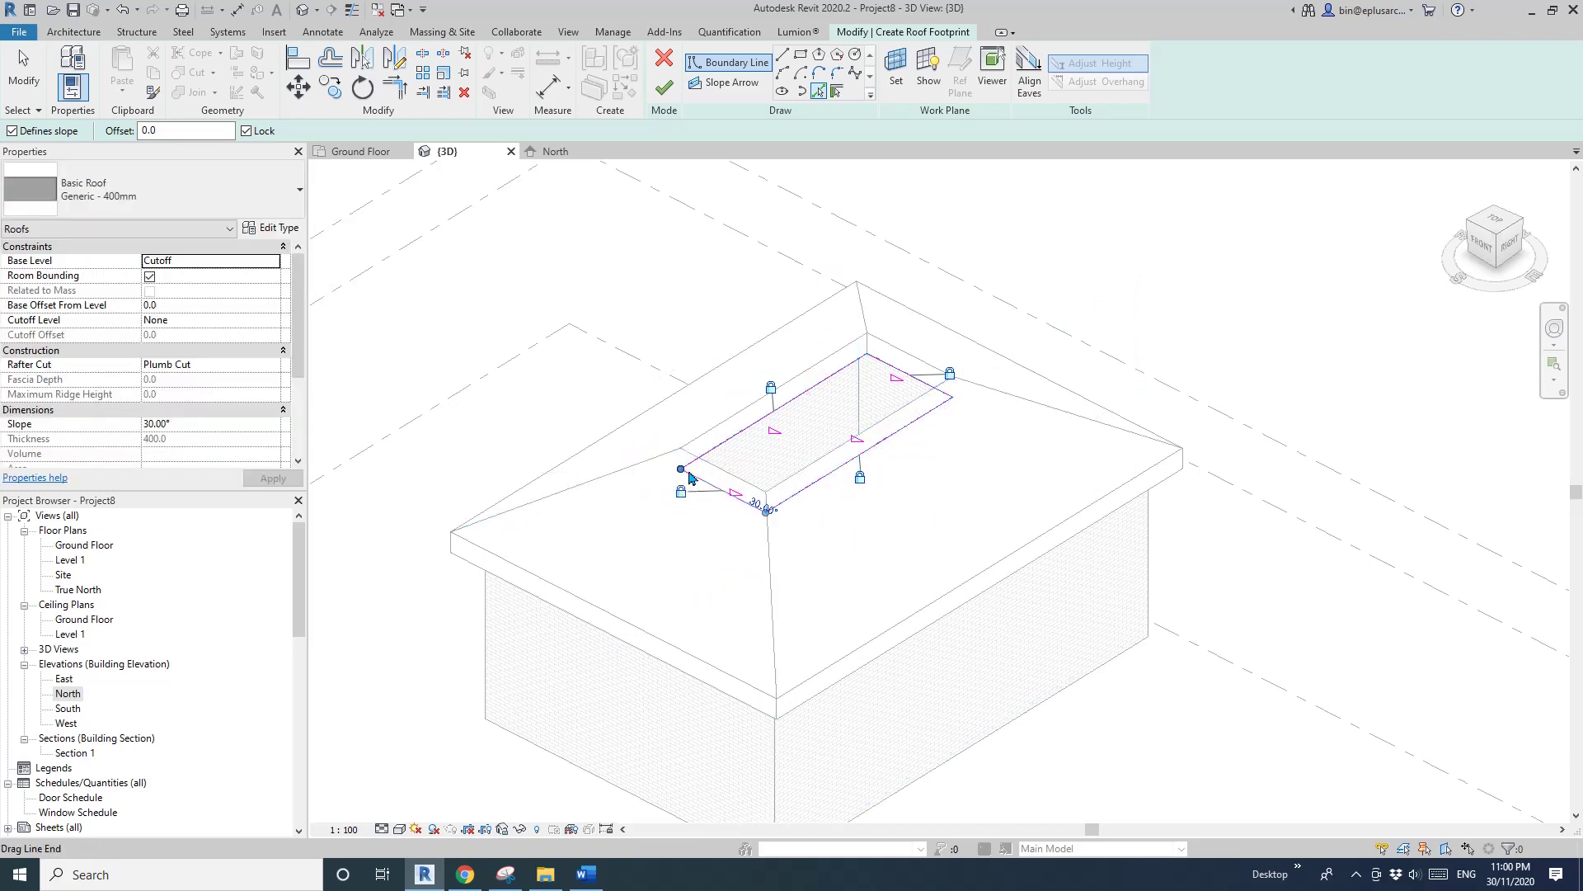
key(Escape)
key(Escape)
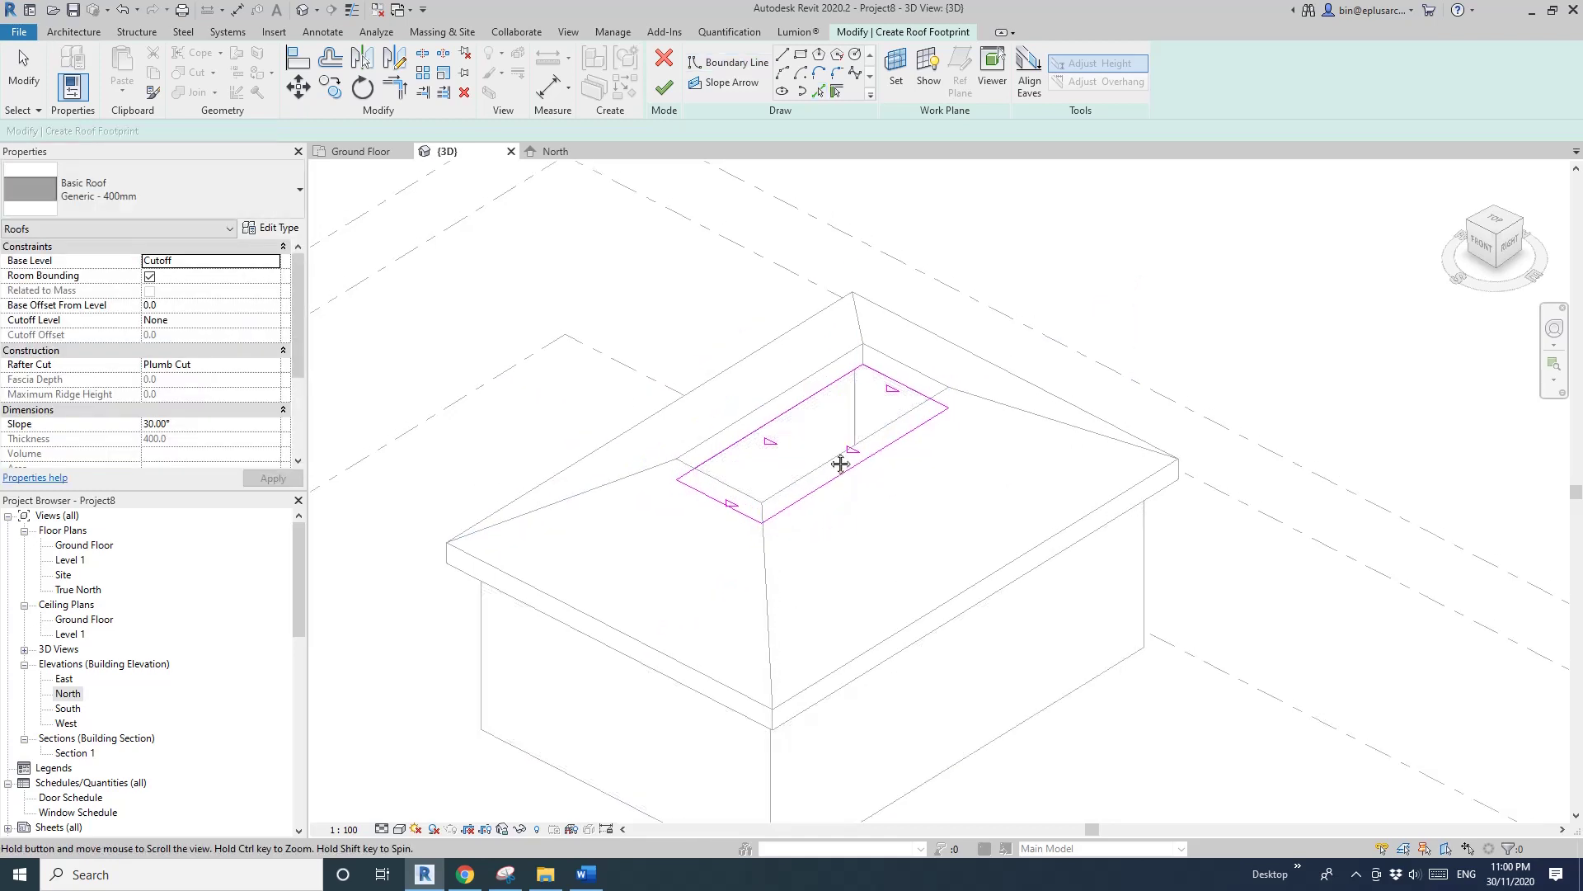
Turn off Defines Roof Slope for the two short boundary lines of the upper roof.
click(905, 389)
ctrl+click(720, 504)
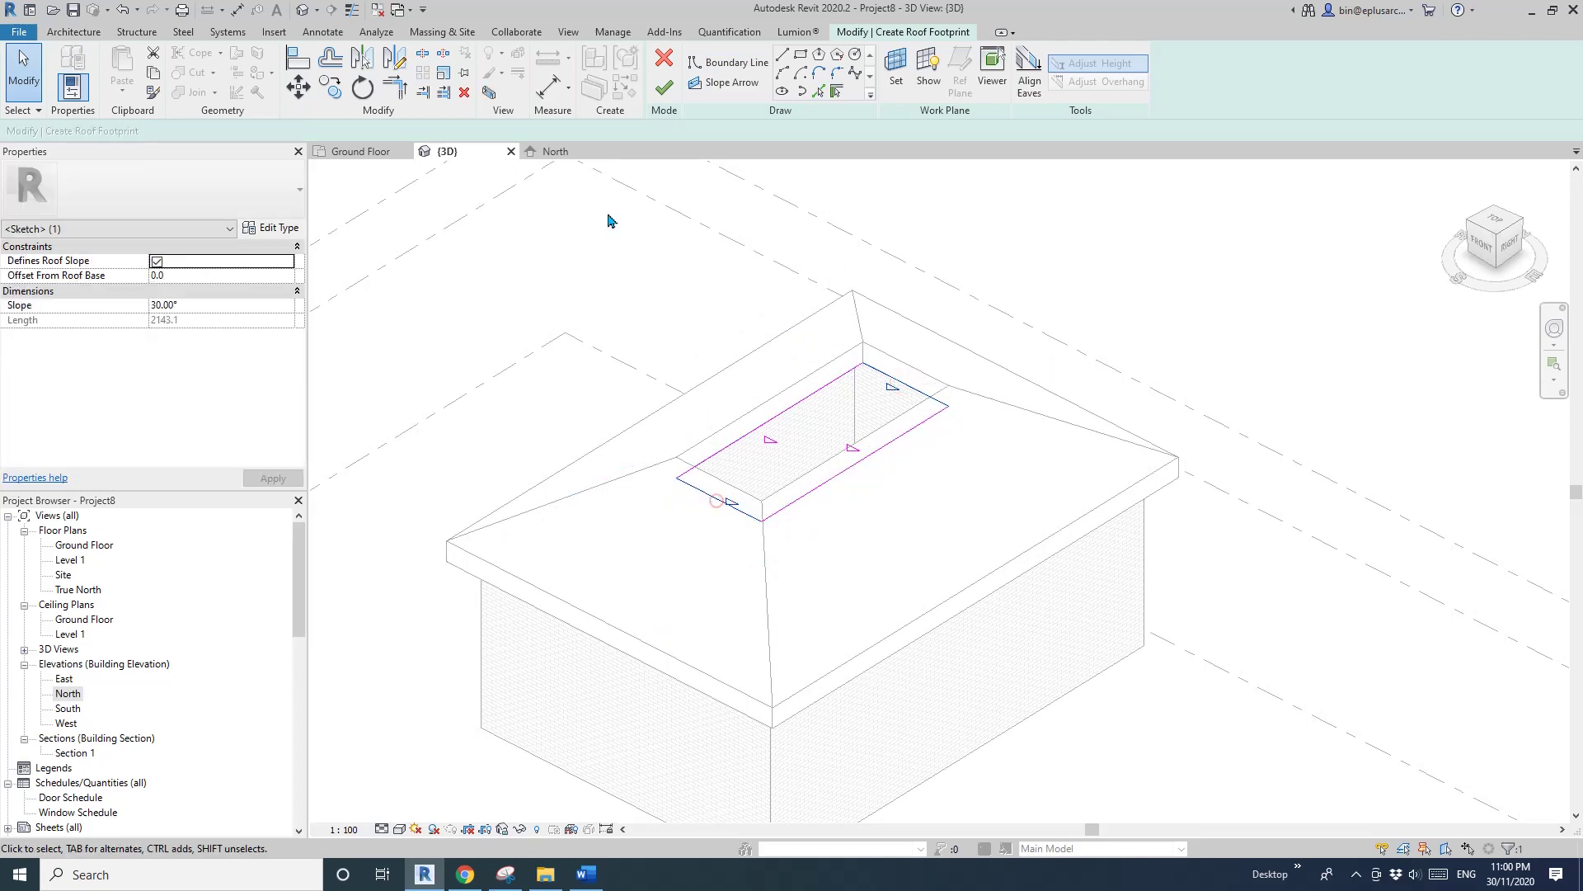
middle_drag(831, 294, 824, 289)
click(843, 306)
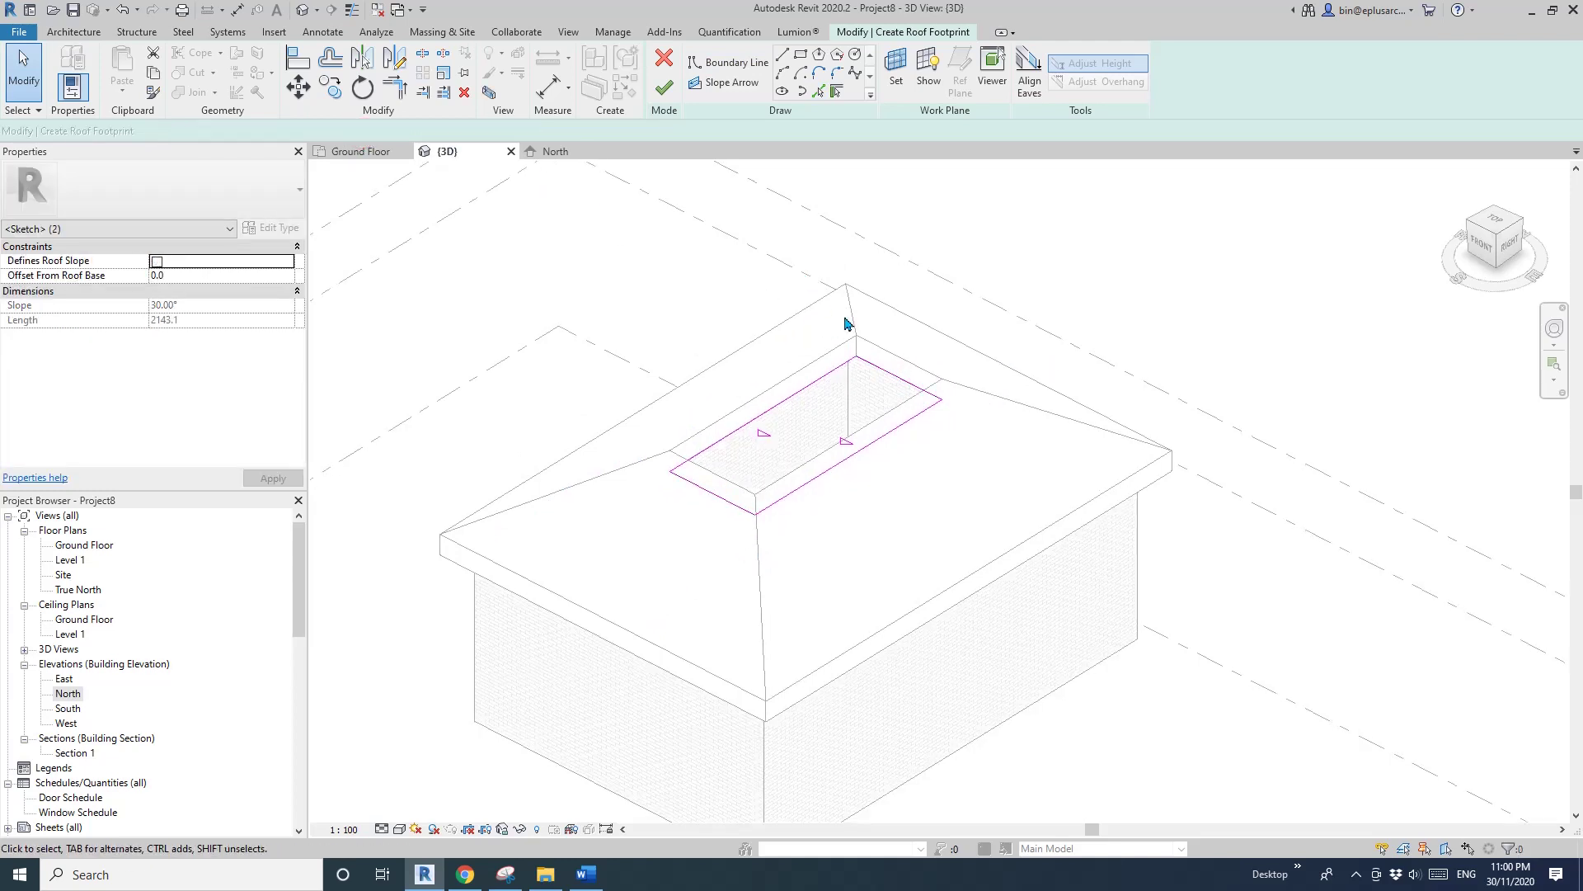
Check the slope setting of the two long boundary lines and finish the upper roof footprint.
shift+middle_drag(859, 449, 902, 460)
click(869, 441)
ctrl+click(801, 387)
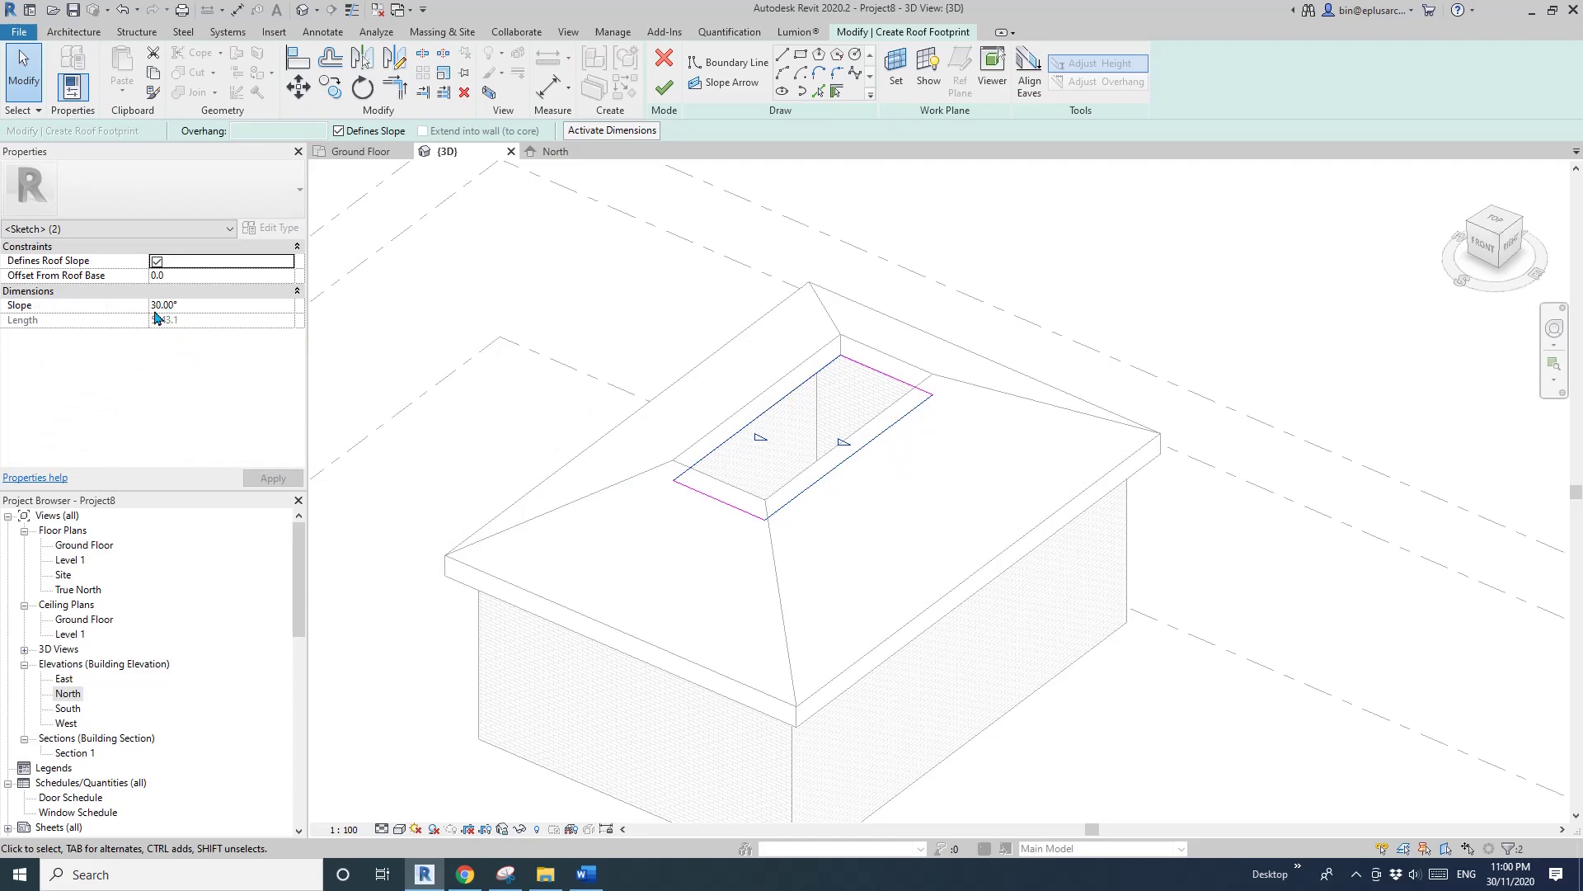
mouse_move(883, 517)
middle_down()
mouse_move(1145, 304)
mouse_move(937, 439)
middle_up()
click(663, 89)
key(Escape)
Join the geometry of the upper gable roof with the hip roof below it.
click(852, 31)
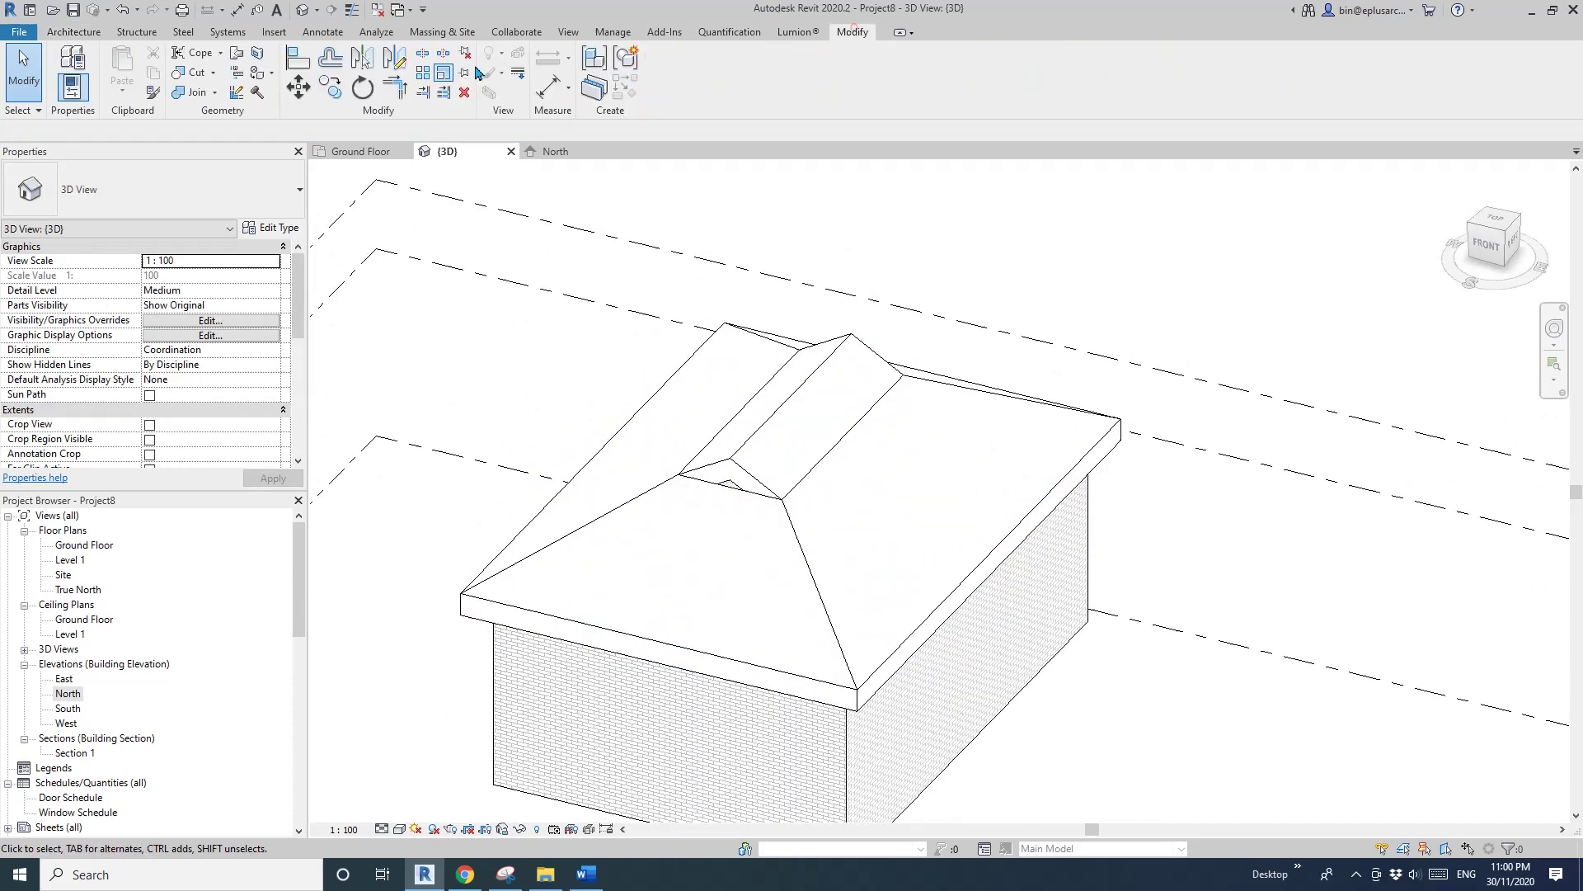
click(189, 94)
click(707, 423)
click(901, 477)
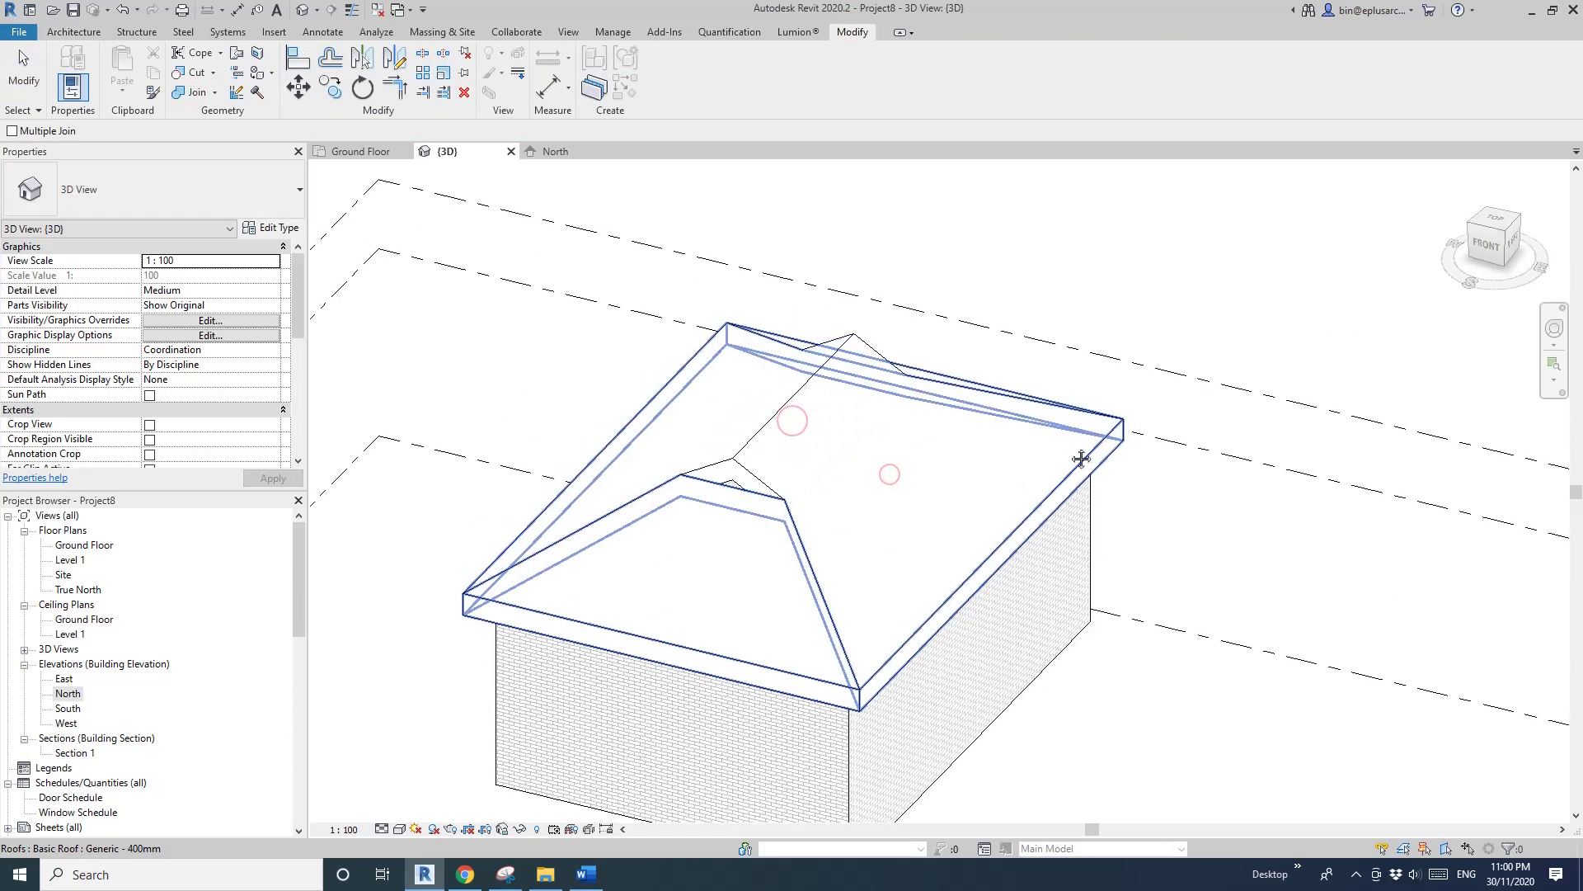
shift+middle_drag(1059, 479, 914, 453)
key(Escape)
Examine the joined gable and hip roofs from several sides, including the gable ends.
scroll(913, 453, up, 3)
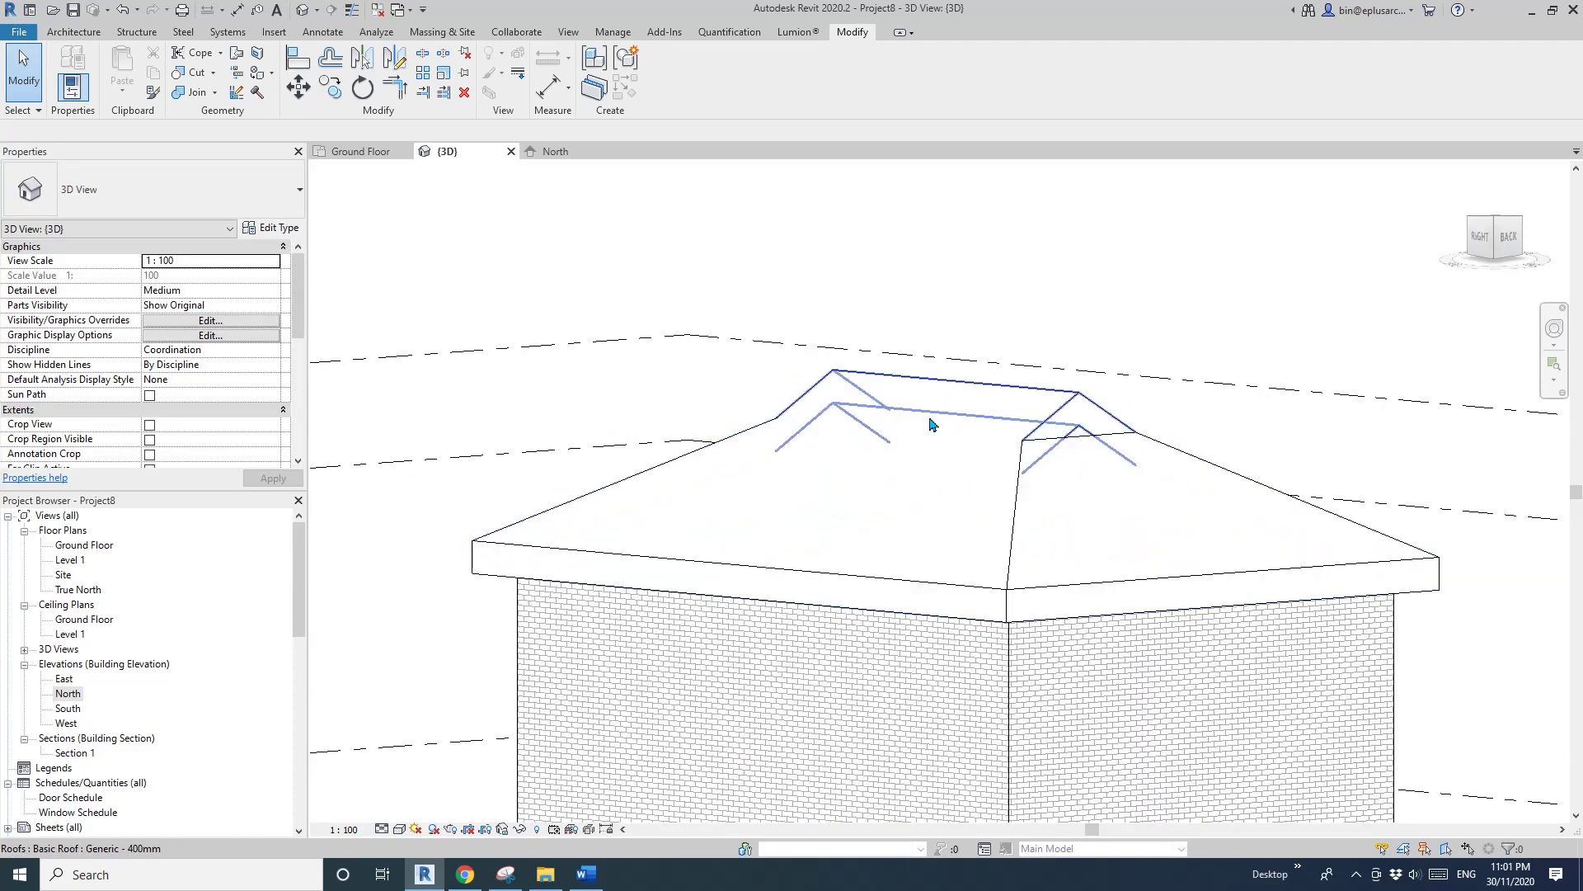
mouse_move(929, 418)
shift+middle_down()
mouse_move(887, 458)
mouse_move(824, 421)
mouse_move(820, 396)
mouse_move(945, 438)
shift+middle_up()
scroll(907, 432, up, 2)
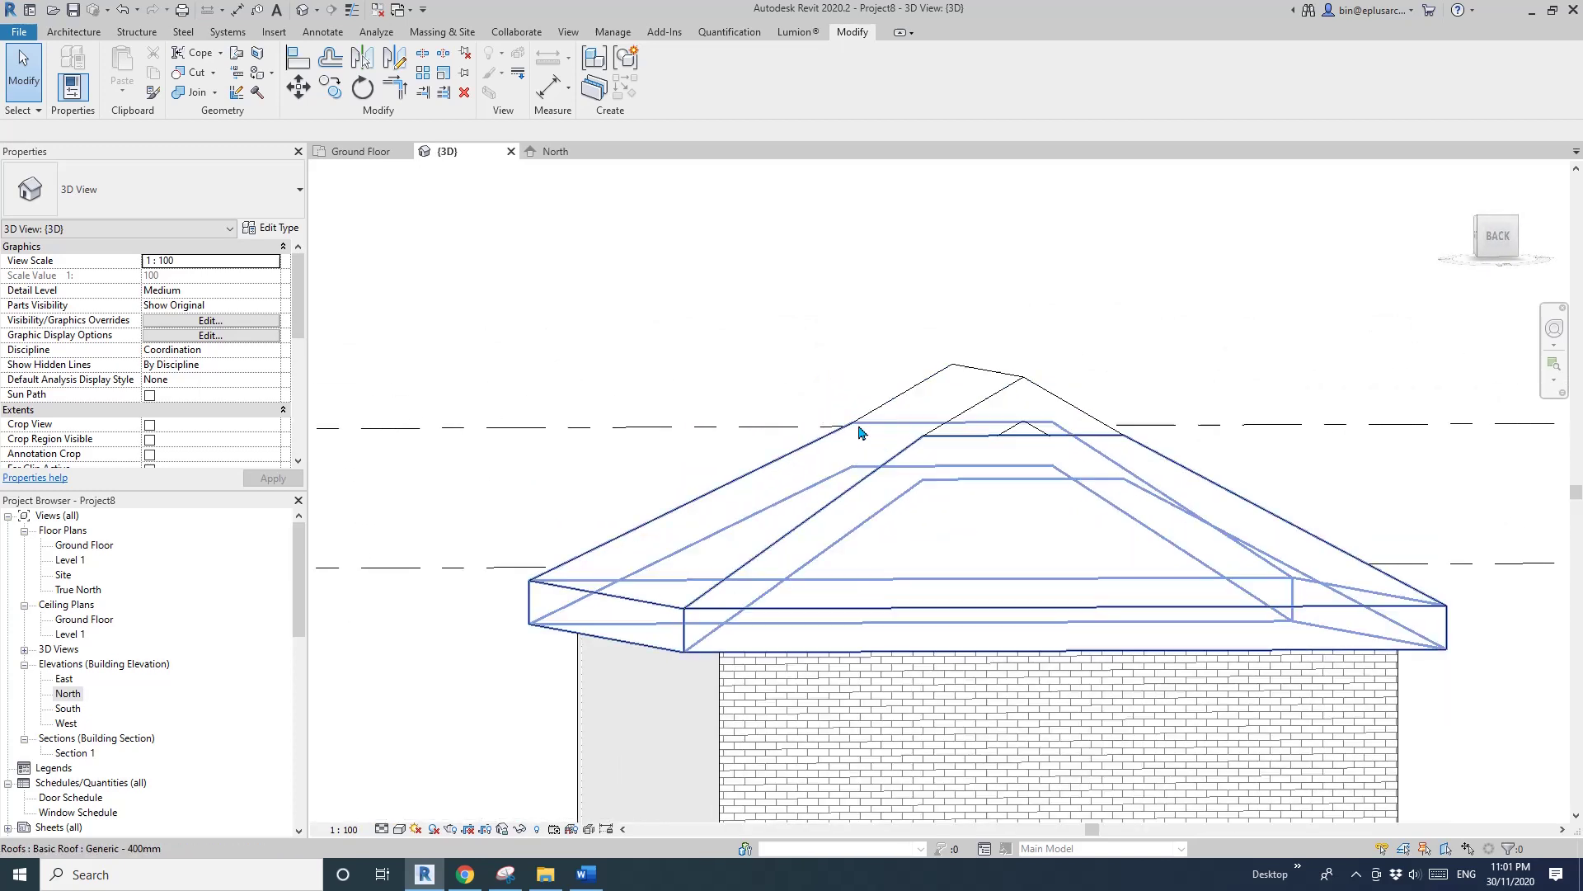
scroll(876, 435, down, 3)
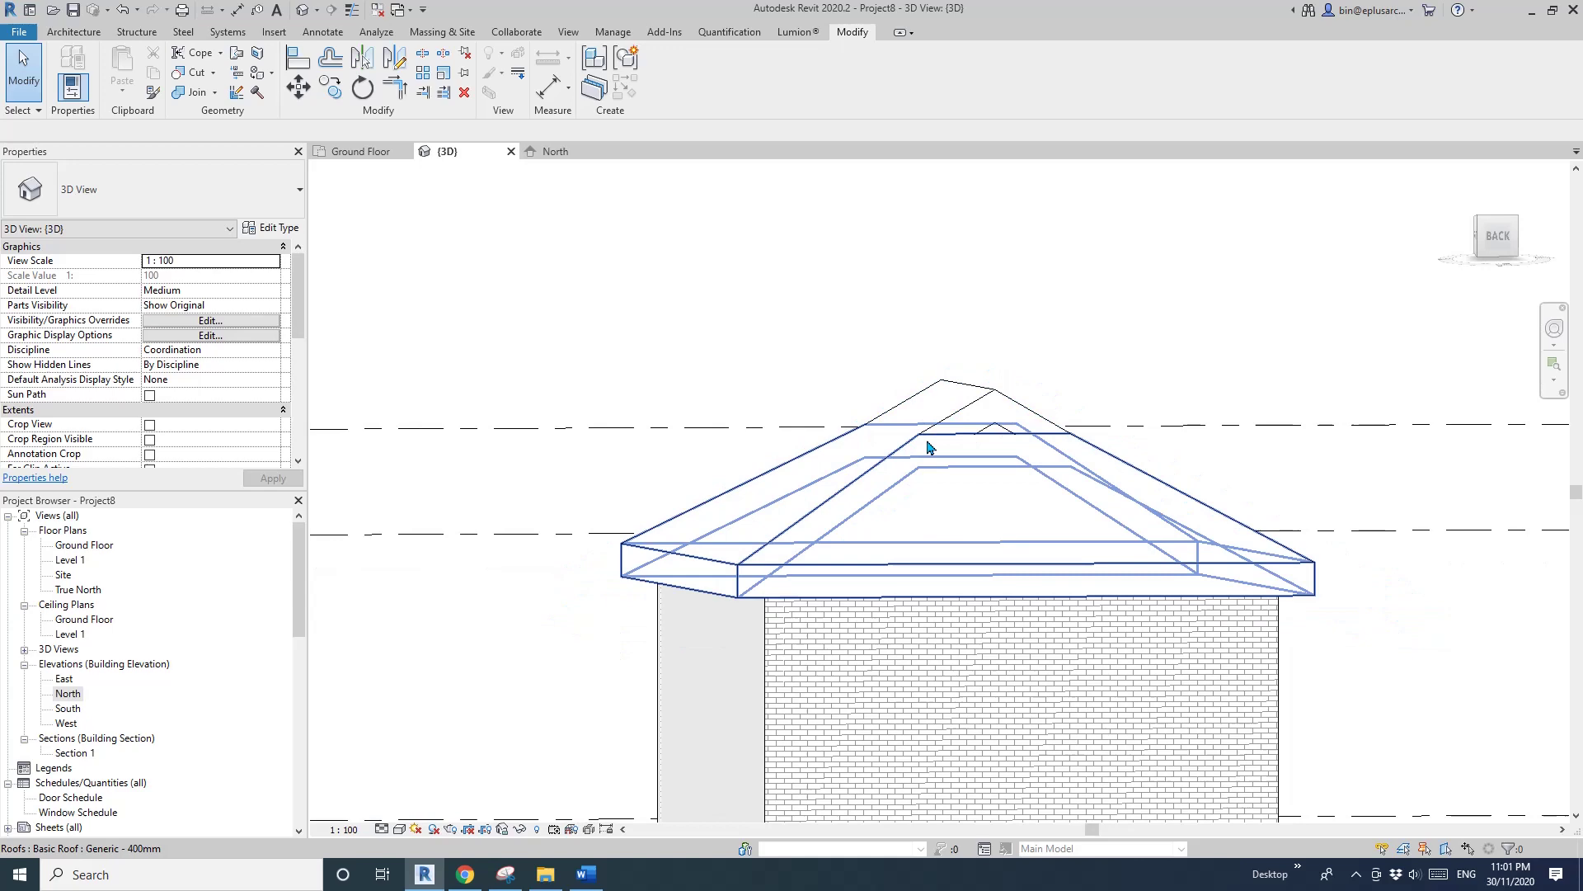
shift+middle_drag(926, 442, 870, 516)
scroll(911, 494, up, 1)
scroll(911, 486, down, 1)
scroll(1003, 503, down, 1)
middle_drag(1003, 503, 891, 500)
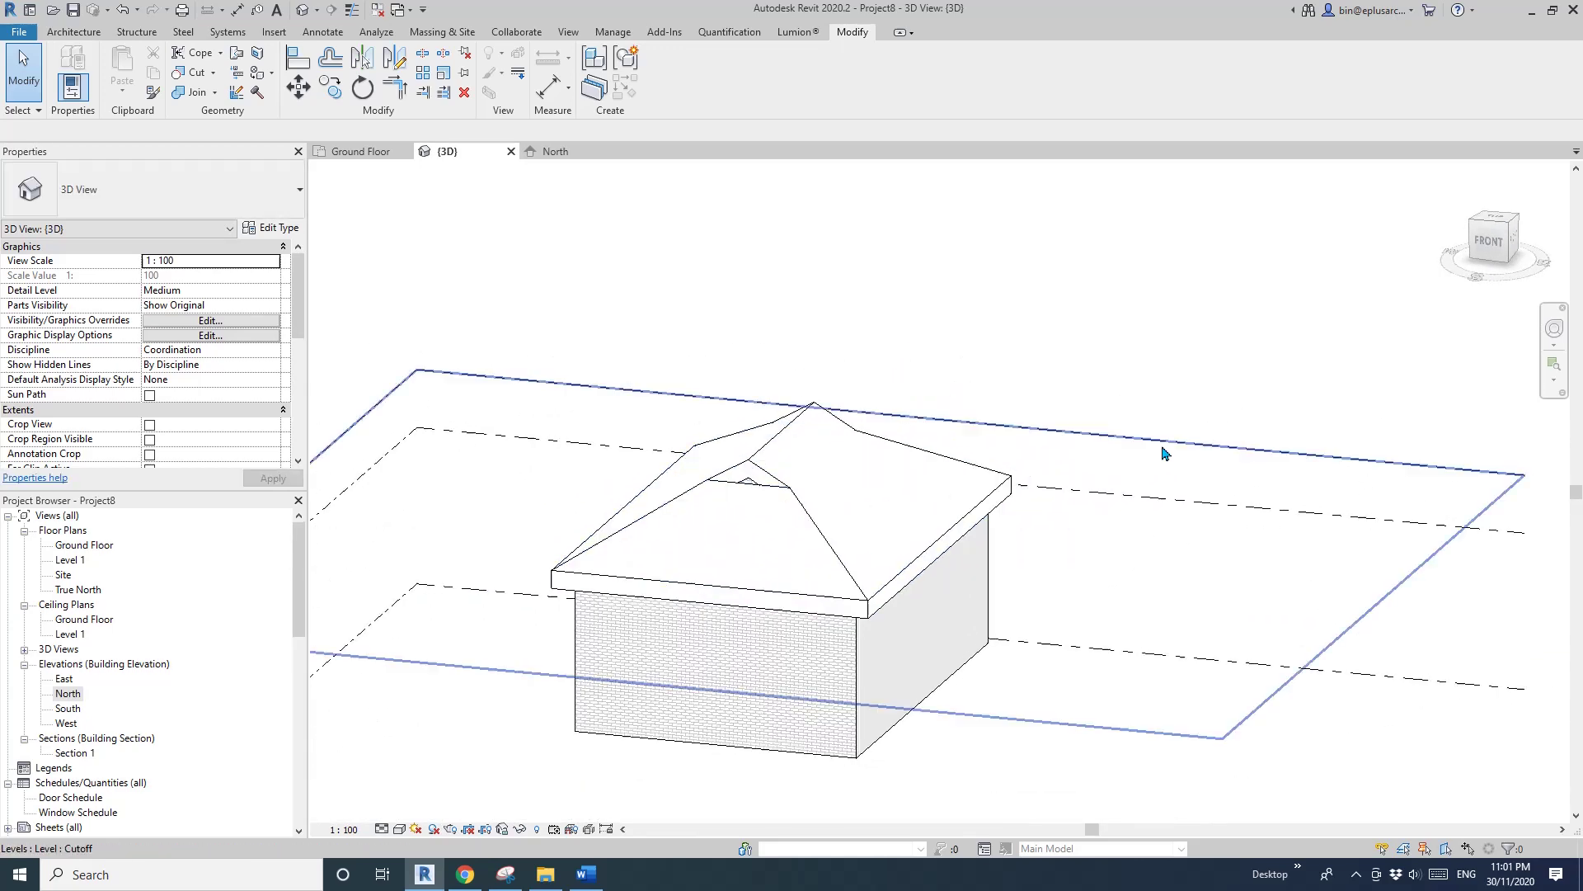
Set the Cutoff level's elevation to 5300 in the 3D view.
click(1165, 443)
middle_drag(1088, 485, 1543, 453)
middle_drag(859, 491, 787, 490)
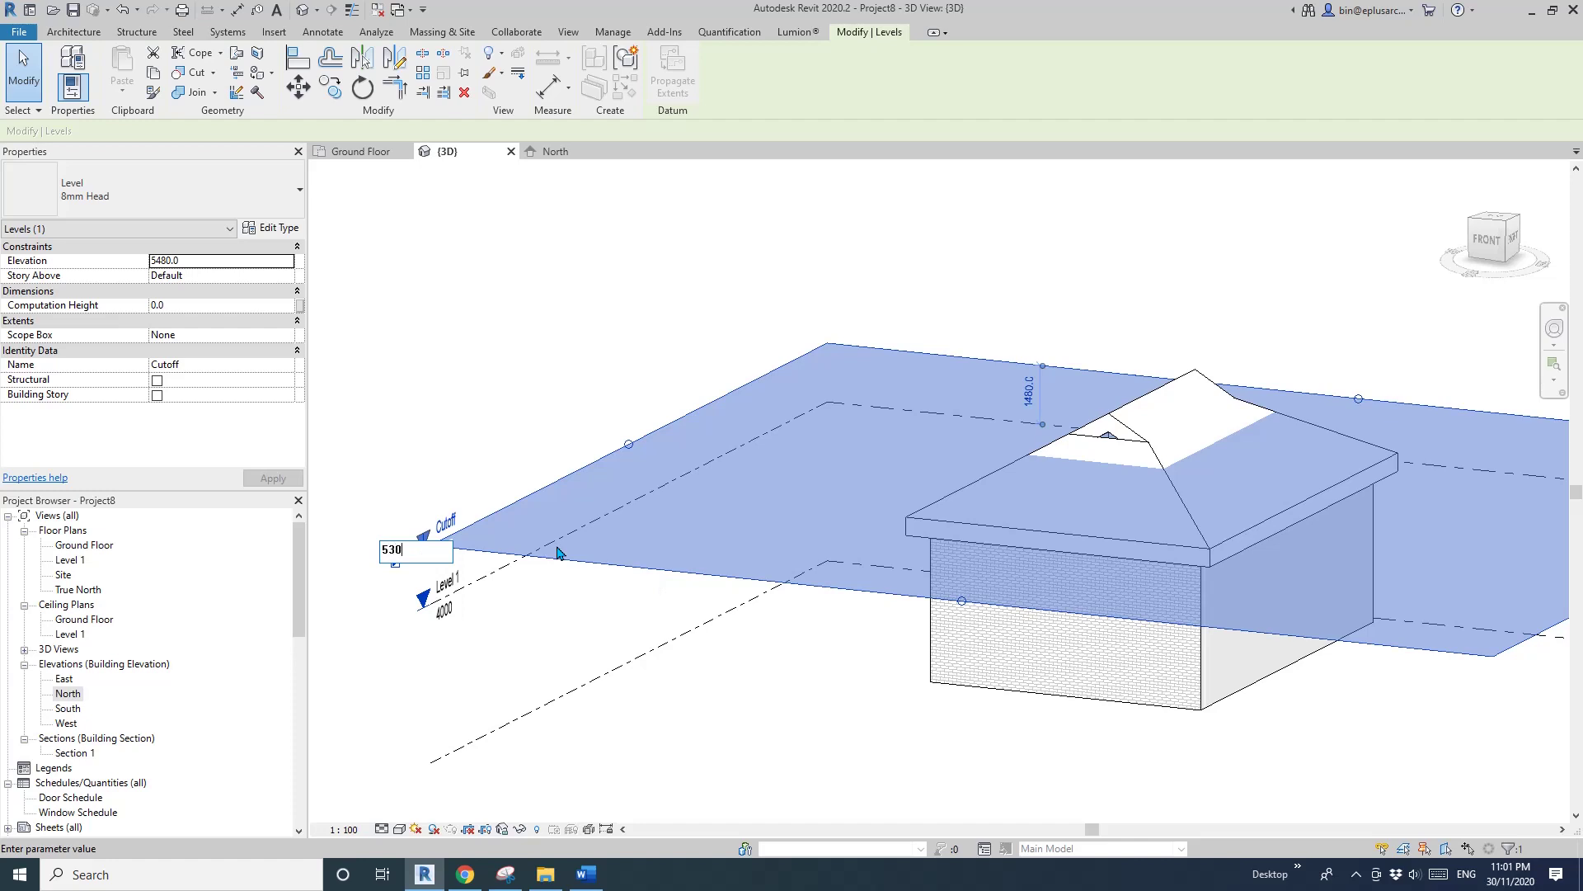
text(0)
key(Return)
Inspect how the hip roof and the upper gable roof are constrained to the Cutoff level.
shift+middle_drag(1153, 459, 1060, 546)
click(1125, 530)
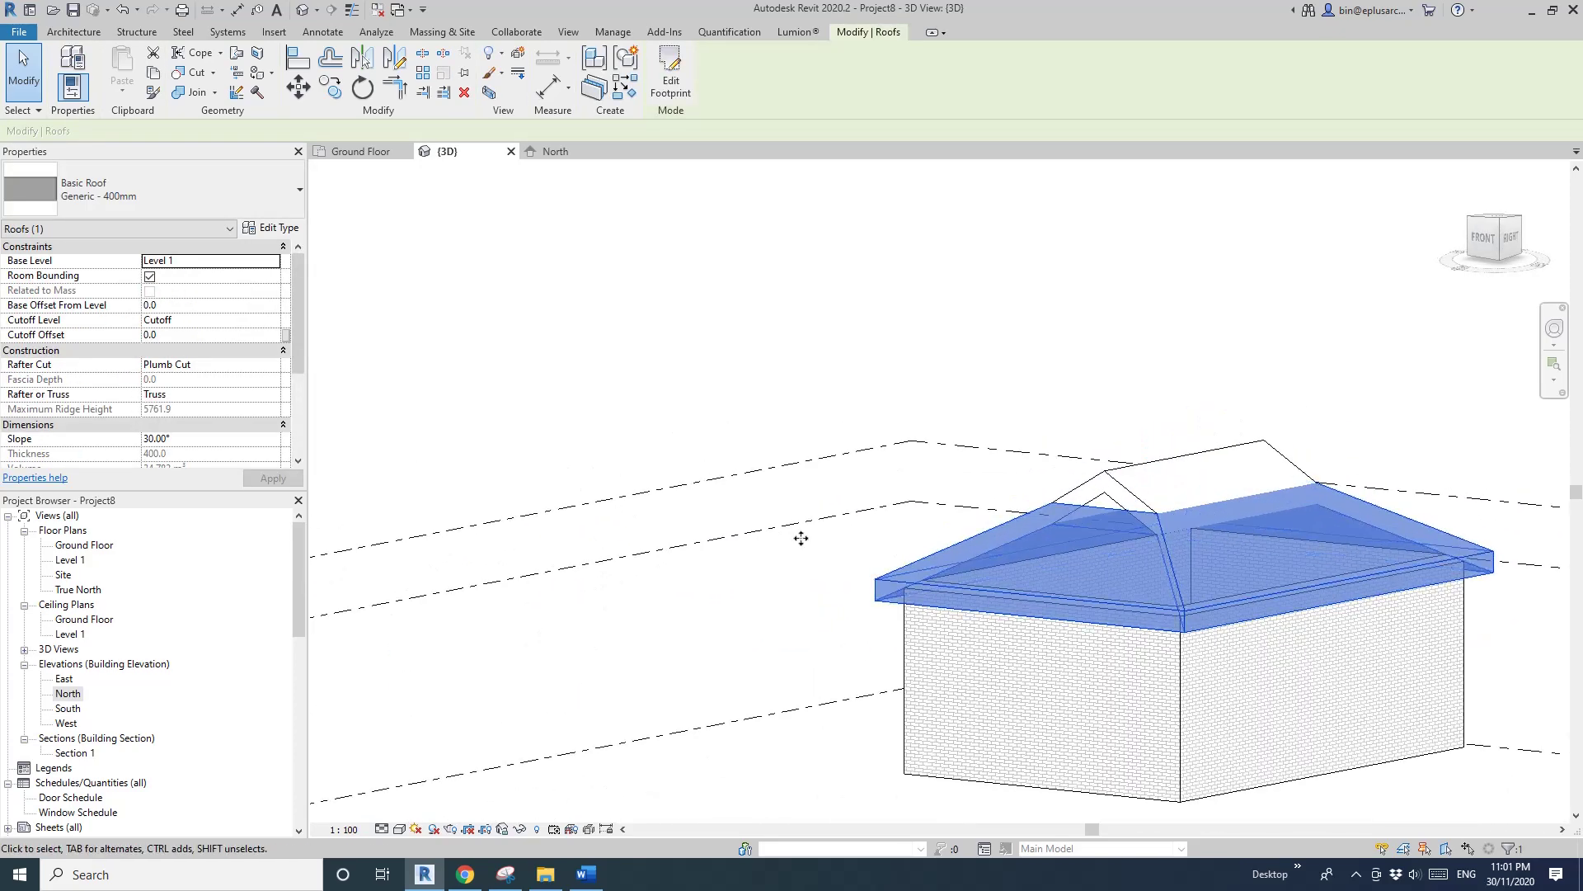
middle_drag(538, 565, 807, 505)
click(613, 496)
scroll(956, 454, down, 1)
middle_drag(961, 452, 1237, 472)
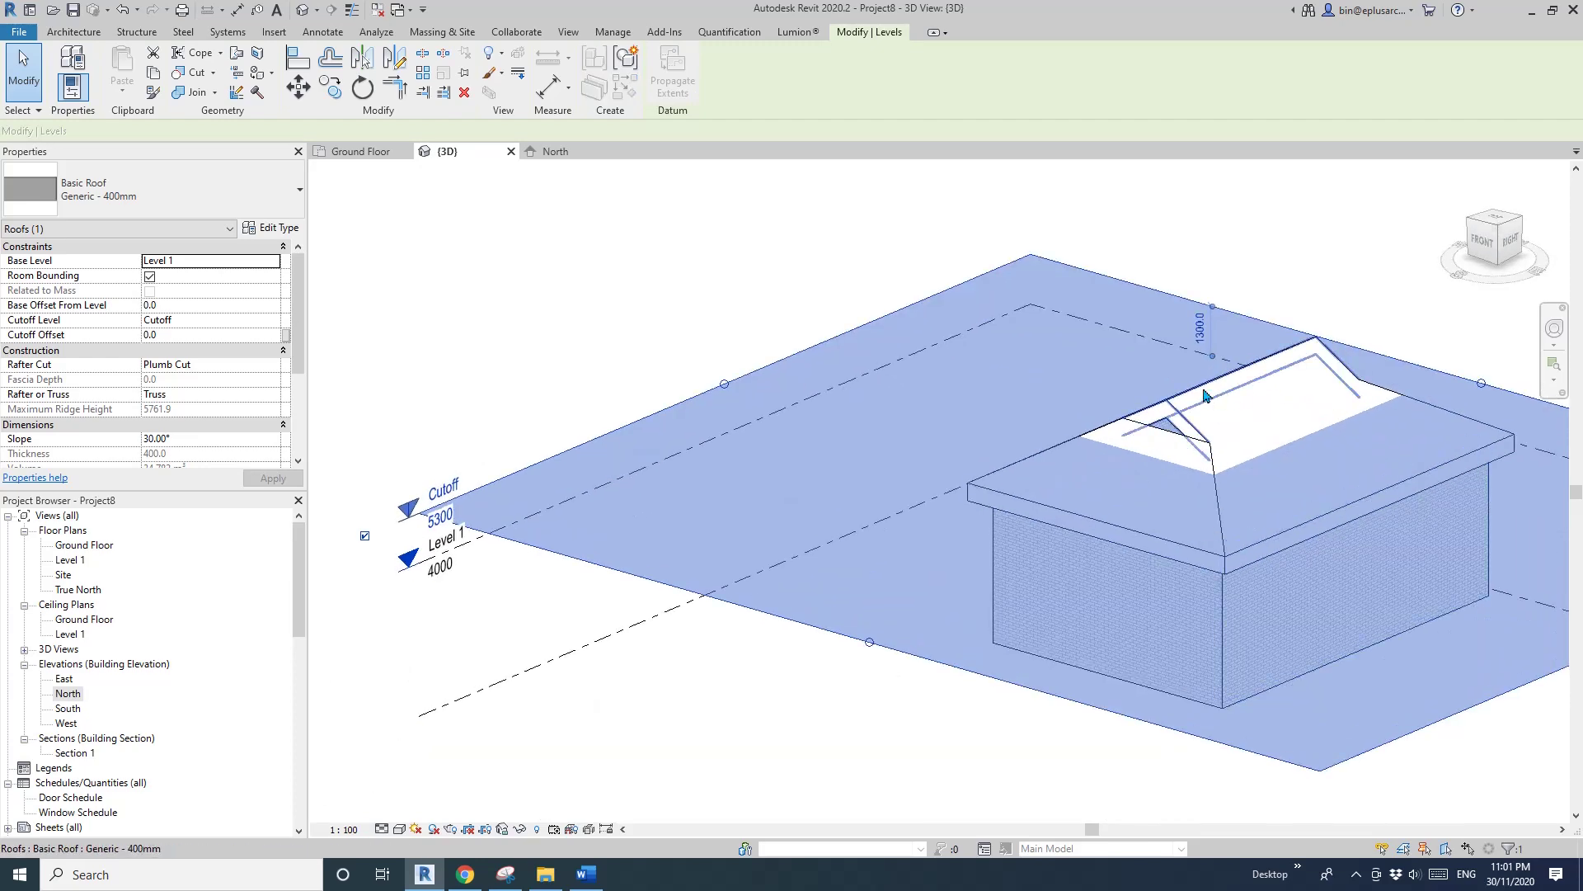
click(1242, 415)
scroll(1249, 414, down, 2)
shift+middle_drag(1242, 415, 1175, 532)
scroll(1169, 447, up, 2)
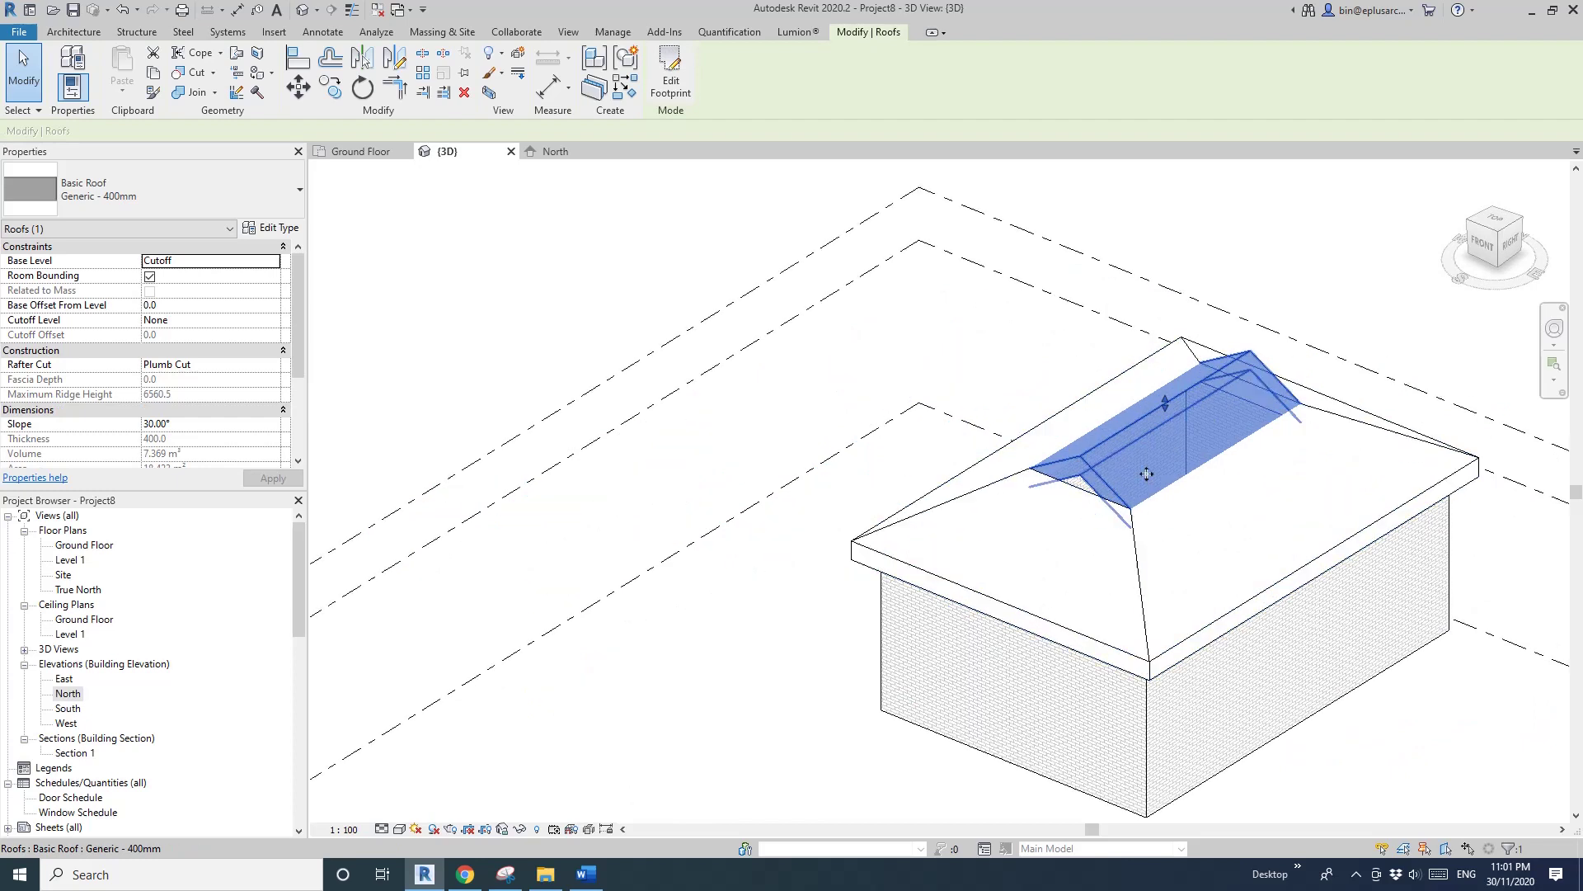
click(1011, 531)
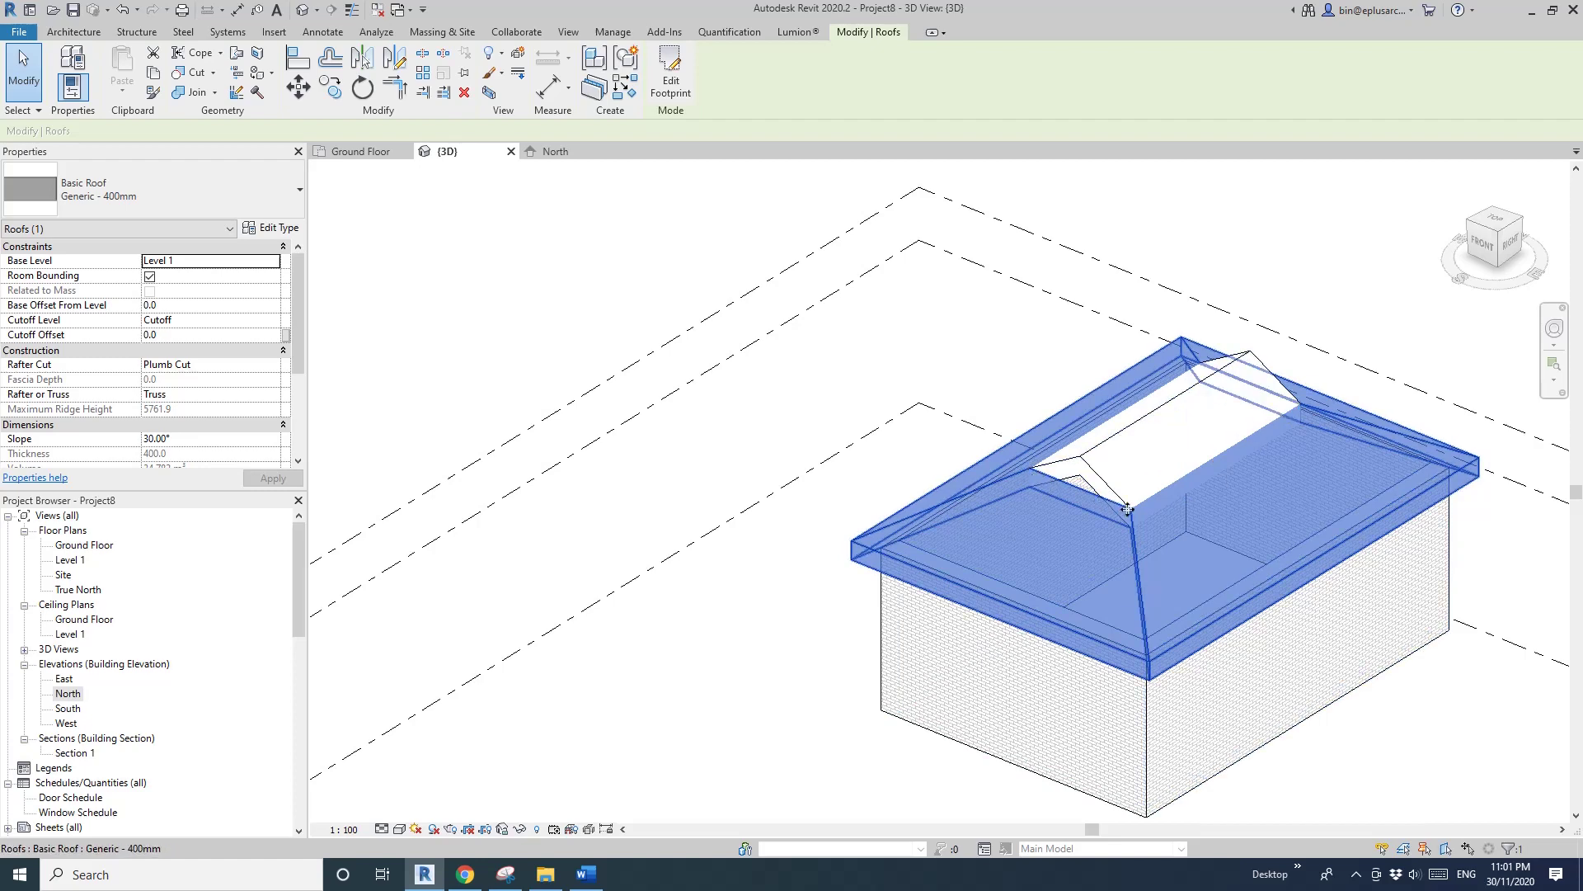
scroll(1127, 509, down, 4)
key(Escape)
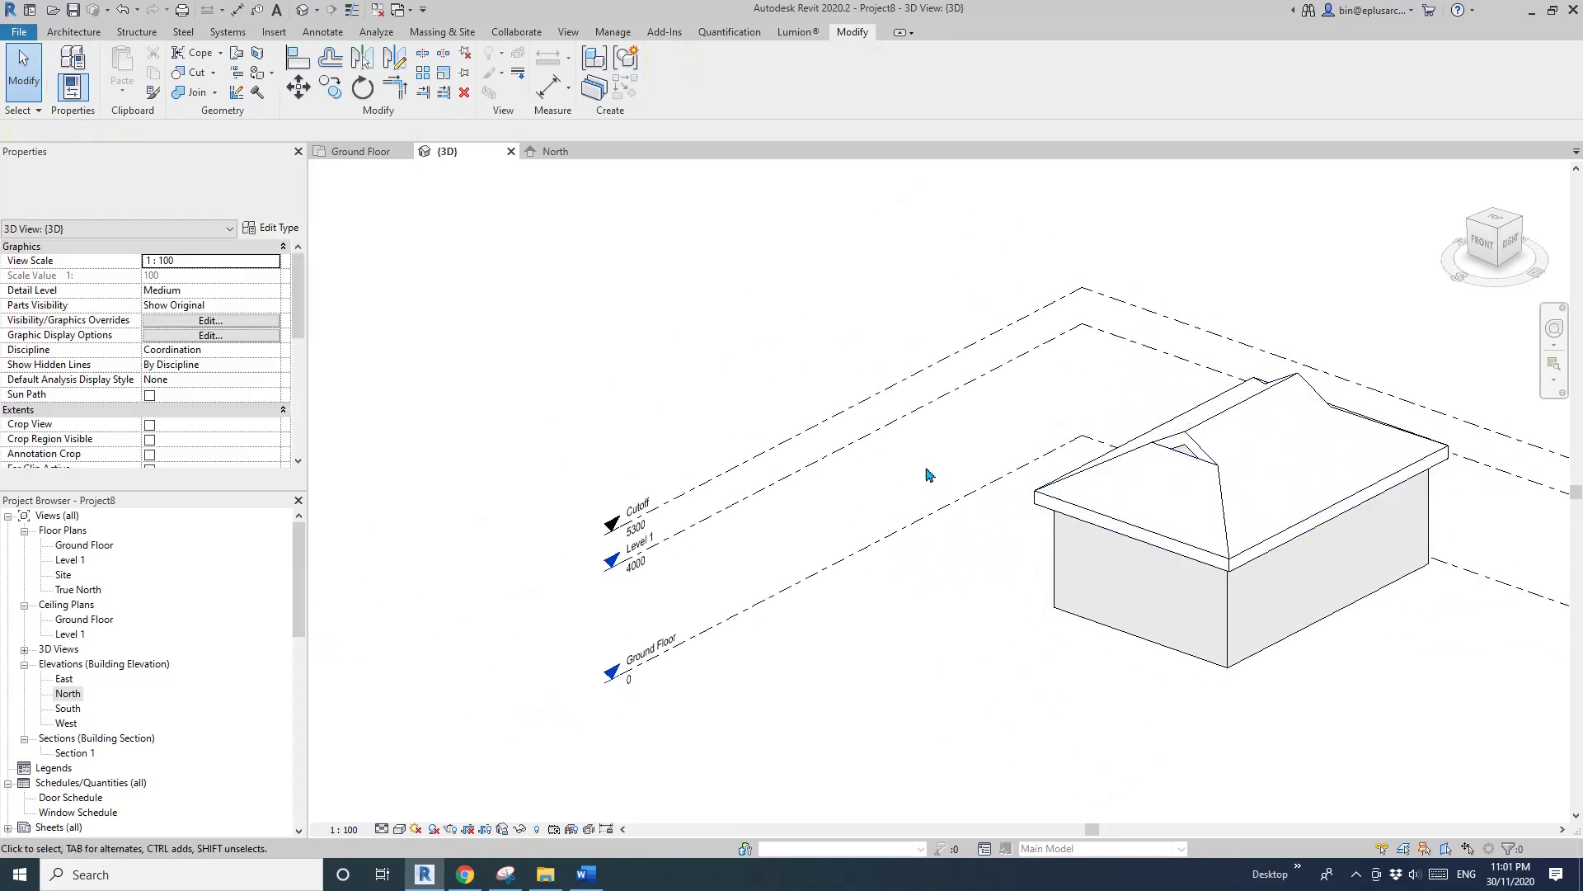
click(768, 452)
middle_drag(830, 499, 807, 503)
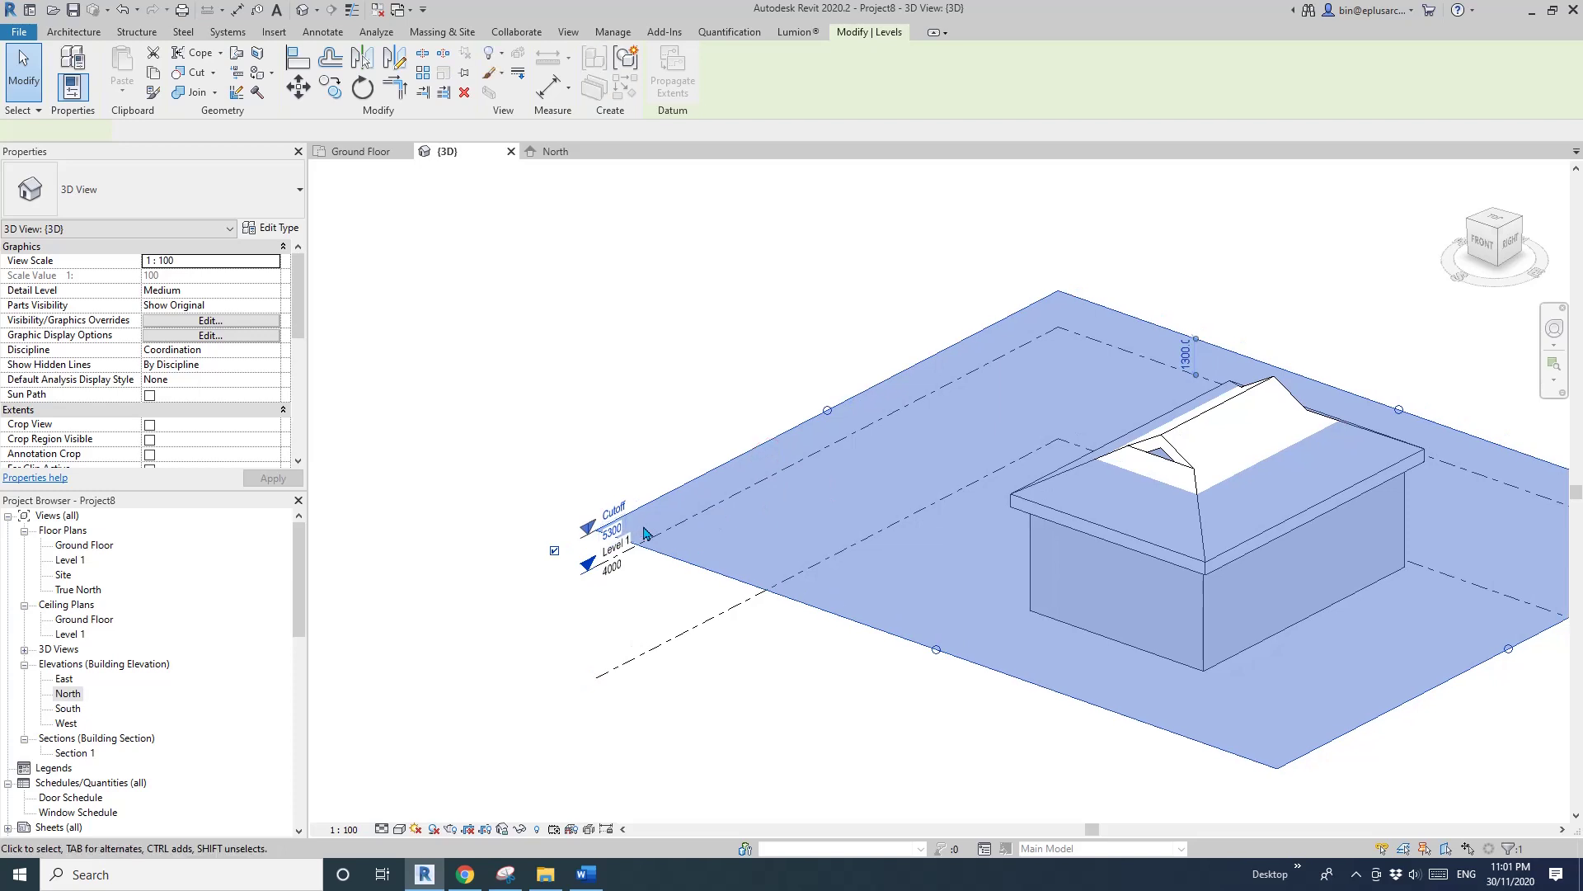
key(Escape)
Close the inactive views and tile the North elevation beside the 3D view.
click(377, 10)
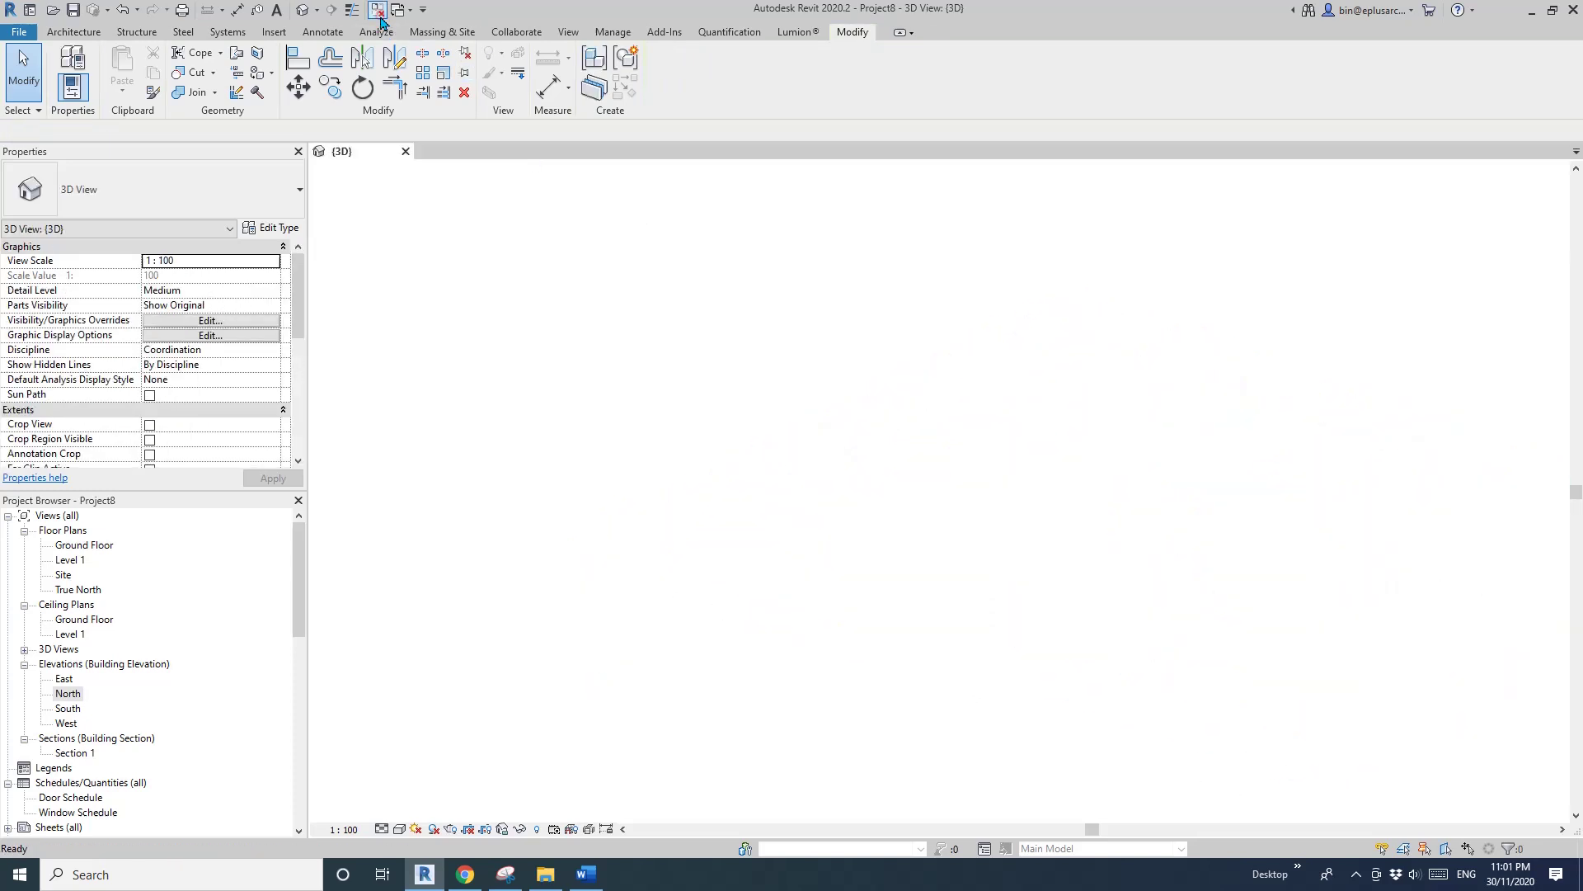
middle_drag(1157, 526, 1203, 509)
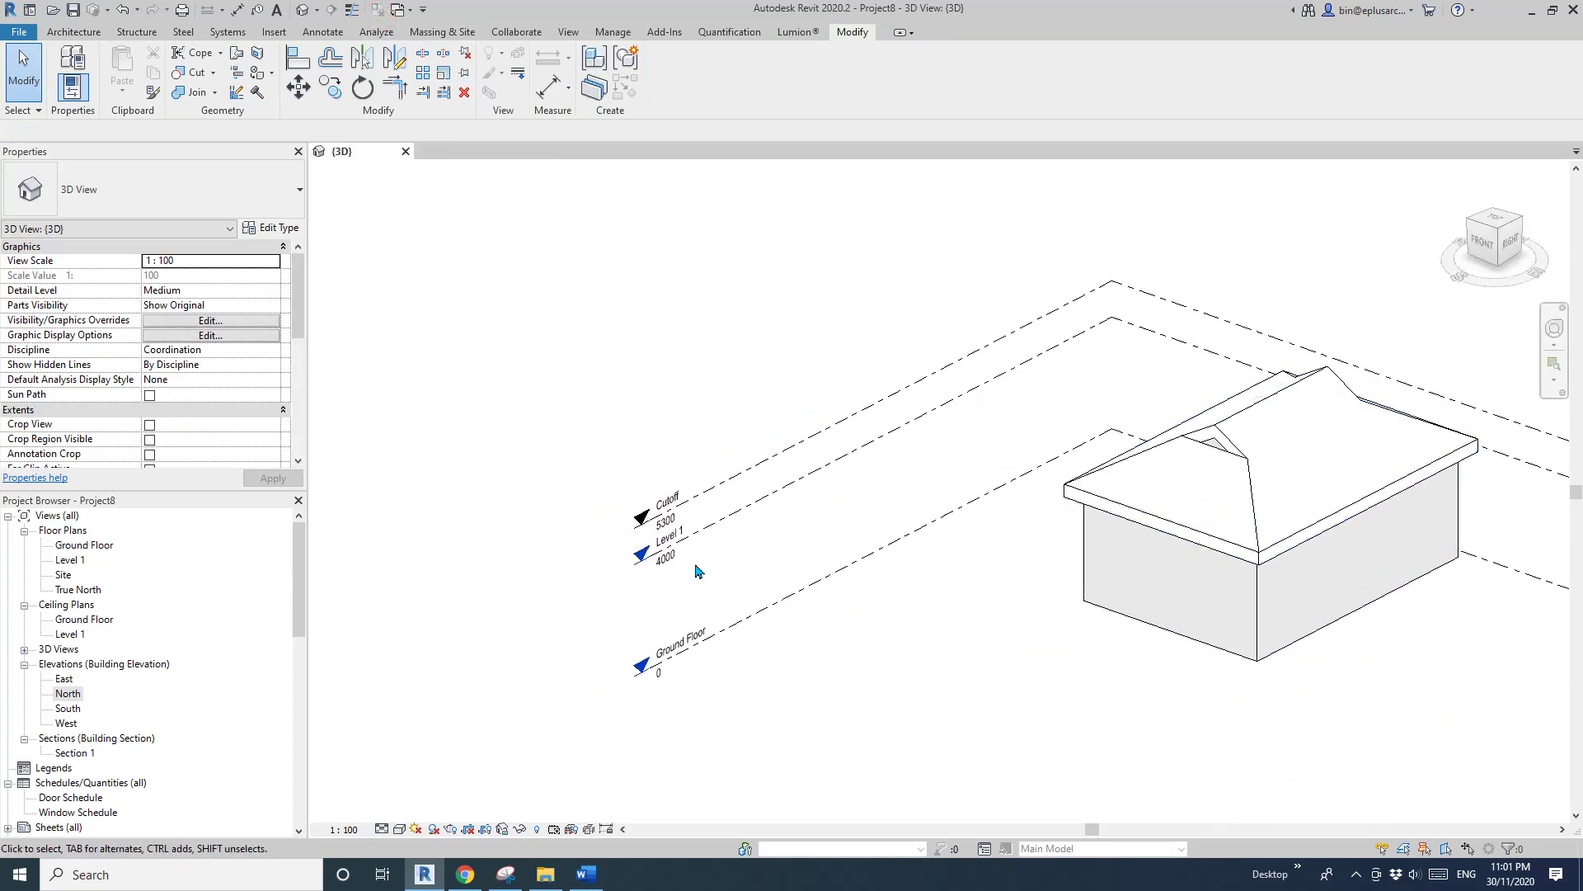
double_click(68, 694)
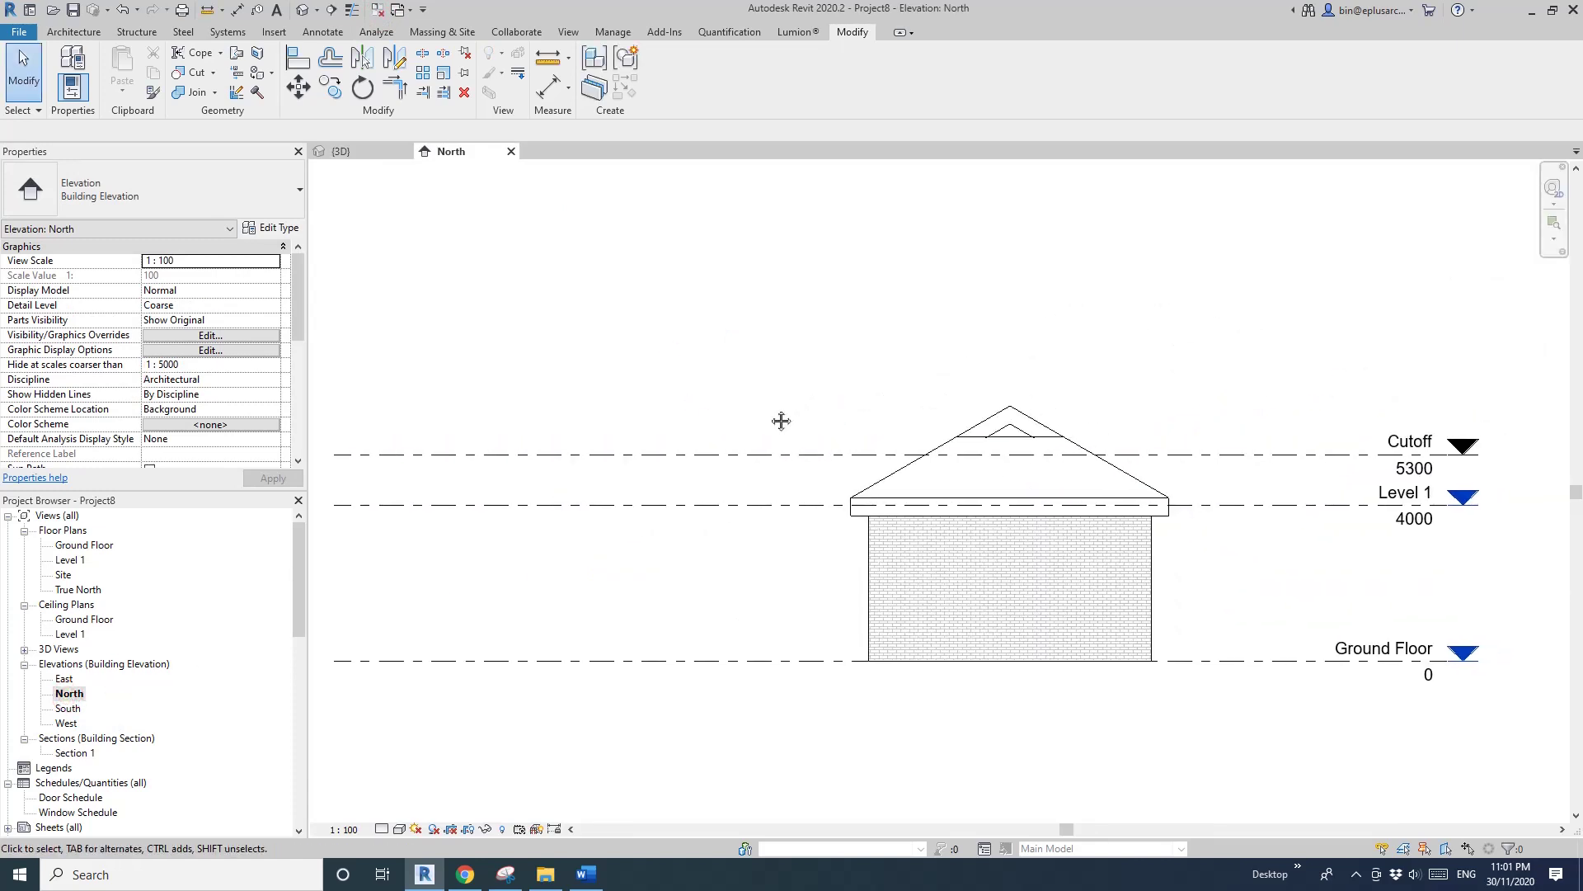
key(t)
scroll(749, 409, down, 1)
middle_drag(749, 409, 552, 418)
click(1428, 509)
middle_drag(1427, 509, 1304, 512)
scroll(1301, 523, up, 1)
scroll(609, 558, up, 1)
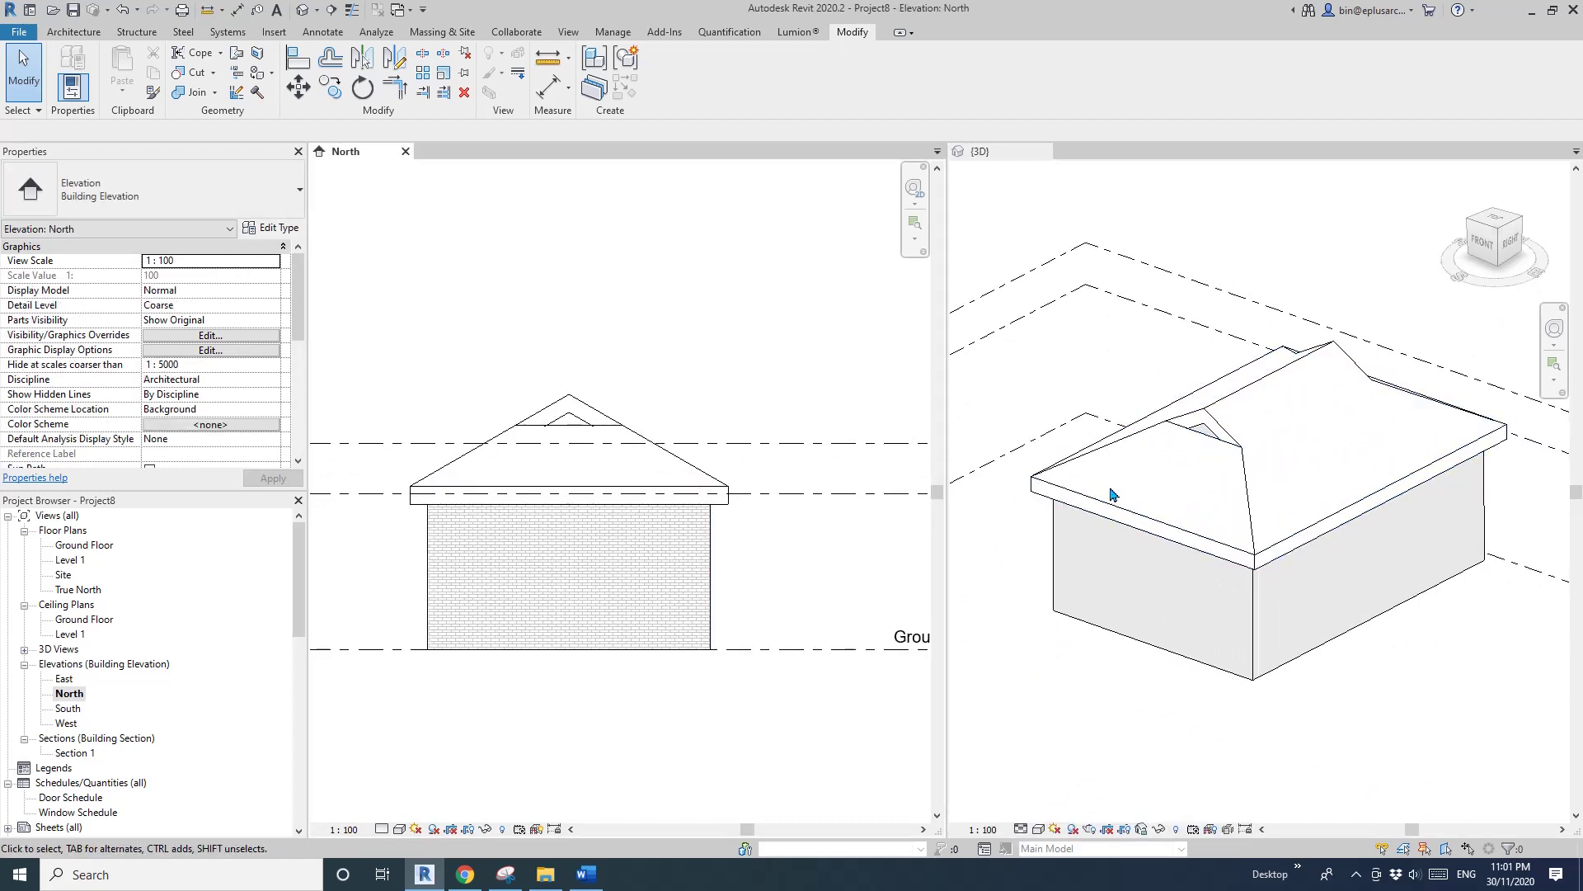
scroll(760, 515, up, 1)
middle_drag(759, 515, 789, 509)
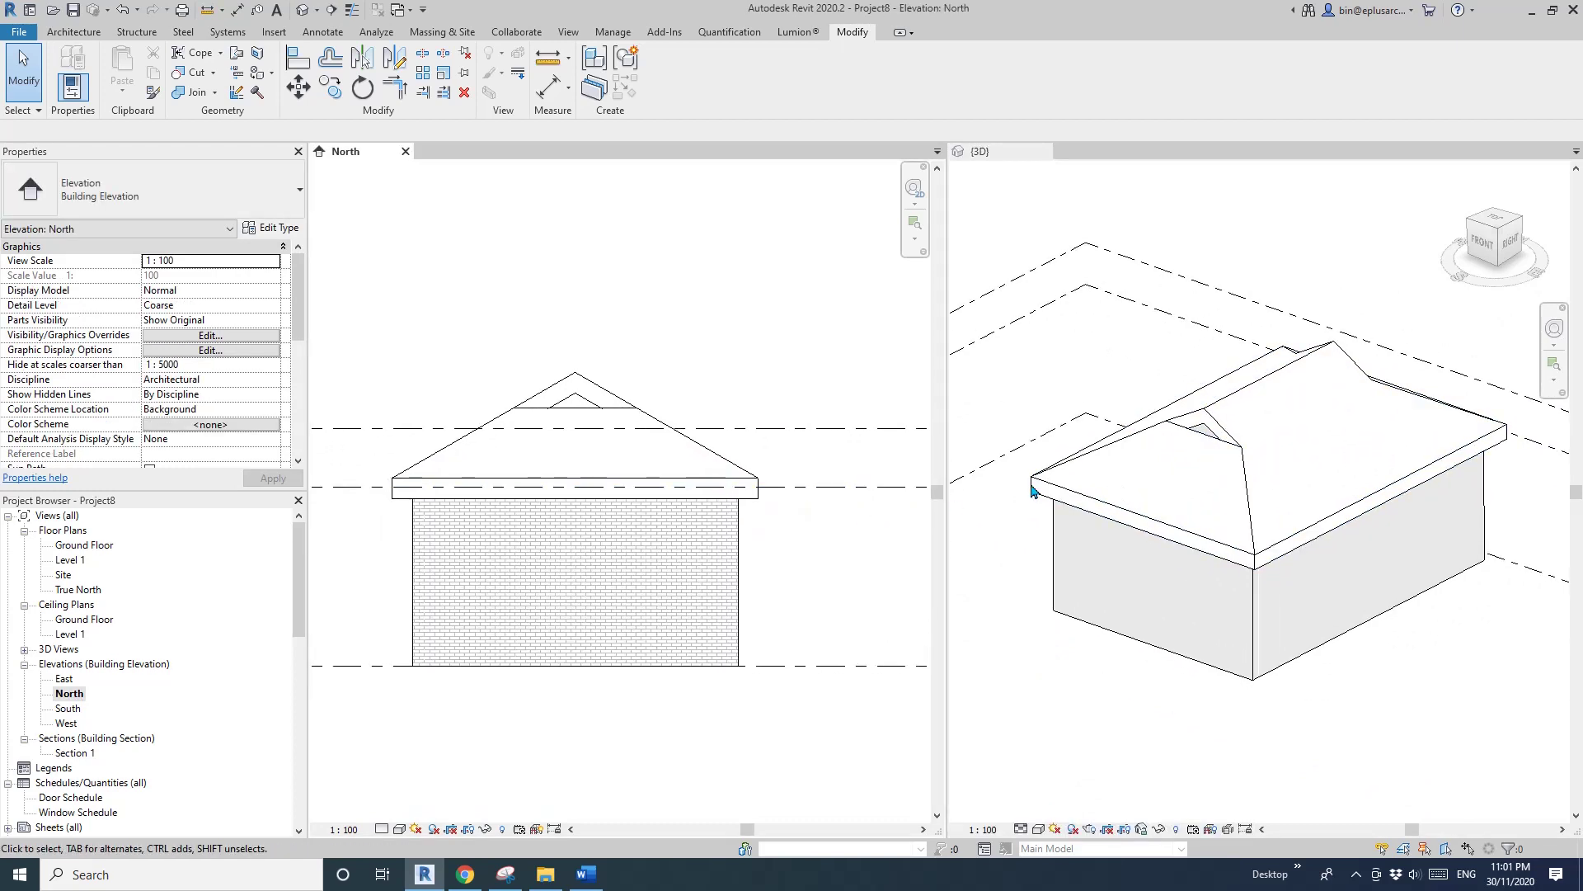
Nudge the Cutoff level down and up repeatedly in the North elevation, finishing at an elevation of 4820.
click(775, 429)
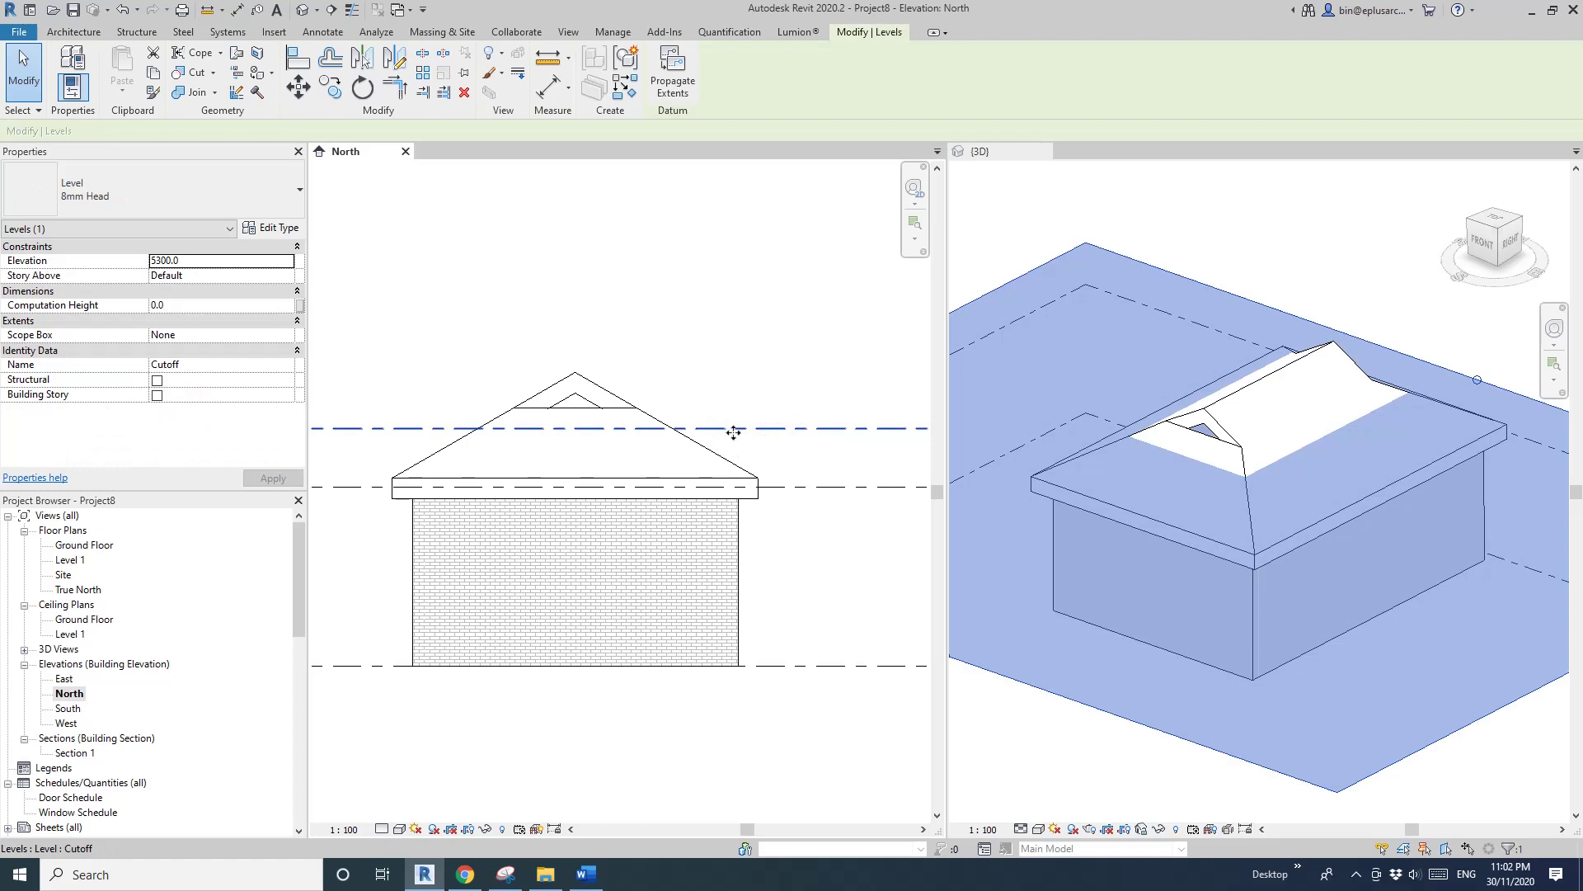
key(Down)
key(Down)
key(Down)
key(Down)
key(Down)
key(Down)
key(Down)
key(Down)
key(Down)
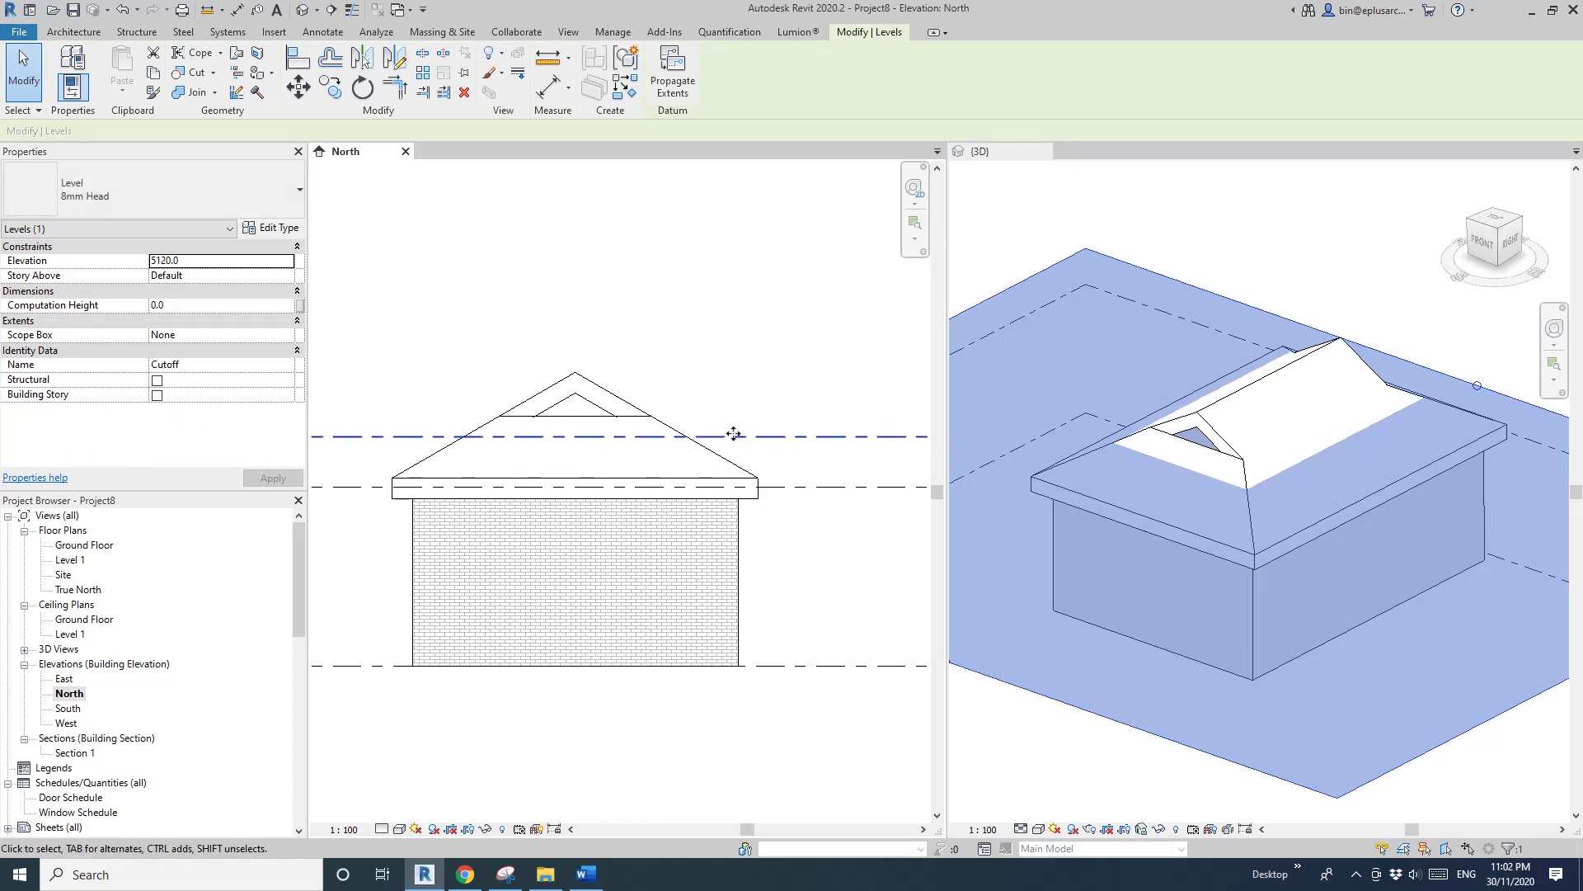
key(Down)
key(Down)
key(Down)
key(Down)
key(Down)
key(Down)
key(Down)
key(Down)
key(Down)
key(Down)
key(Down)
key(Down)
key(Down)
key(Down)
key(Down)
key(Up)
key(Up)
key(Up)
key(Up)
key(Up)
key(Up)
key(Up)
key(Up)
key(Up)
key(Up)
key(Up)
key(Up)
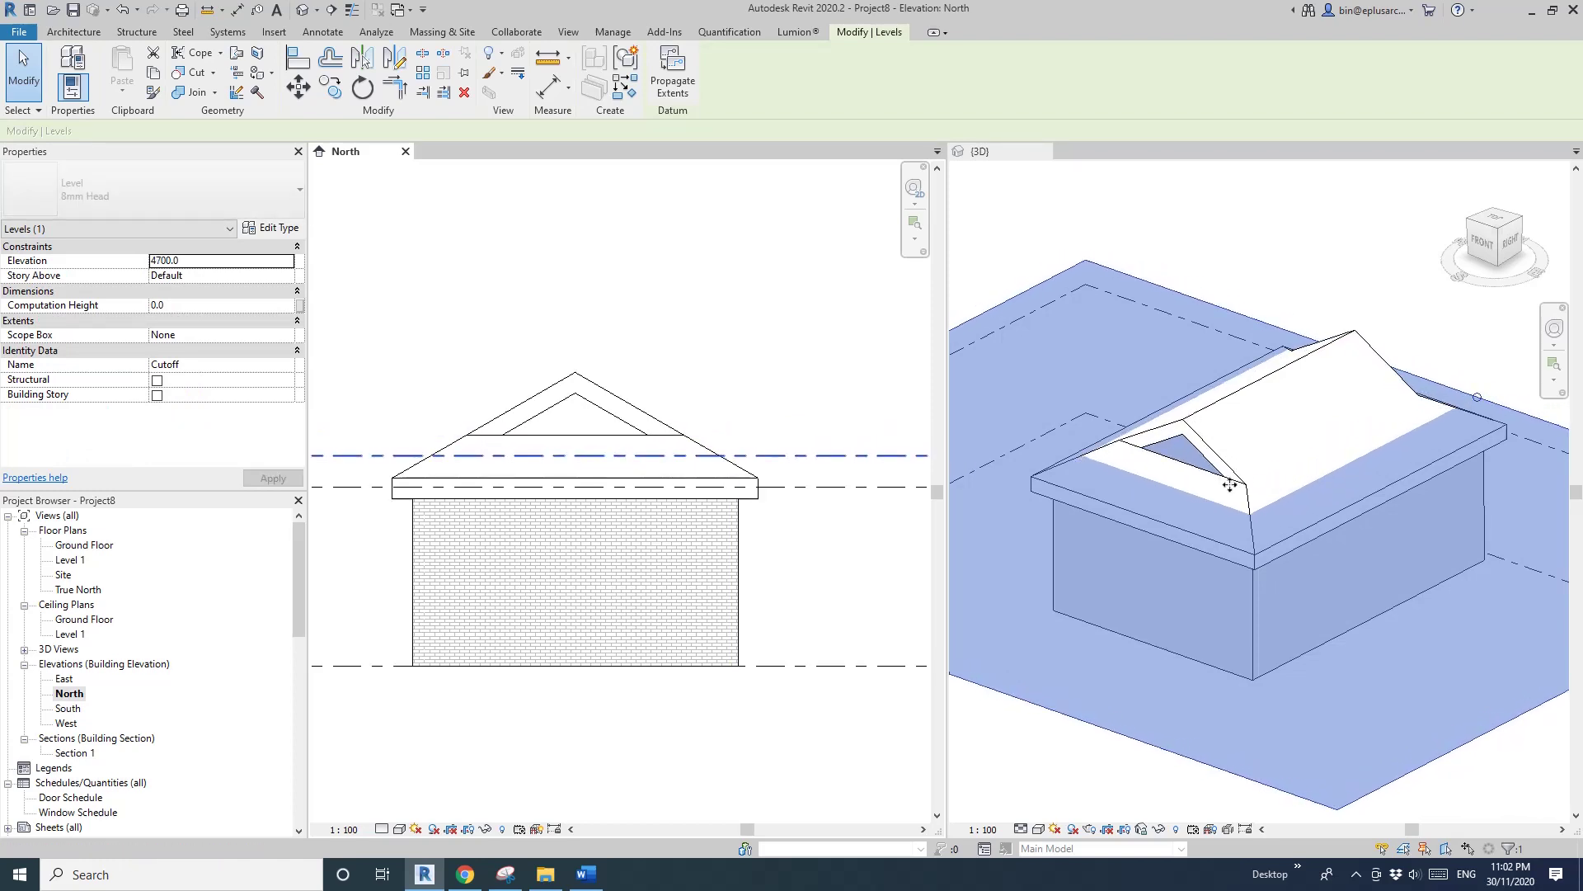
key(Up)
key(Up)
key(Up)
key(Up)
key(Up)
key(Up)
key(Up)
key(Up)
key(Up)
key(Up)
key(Up)
key(Up)
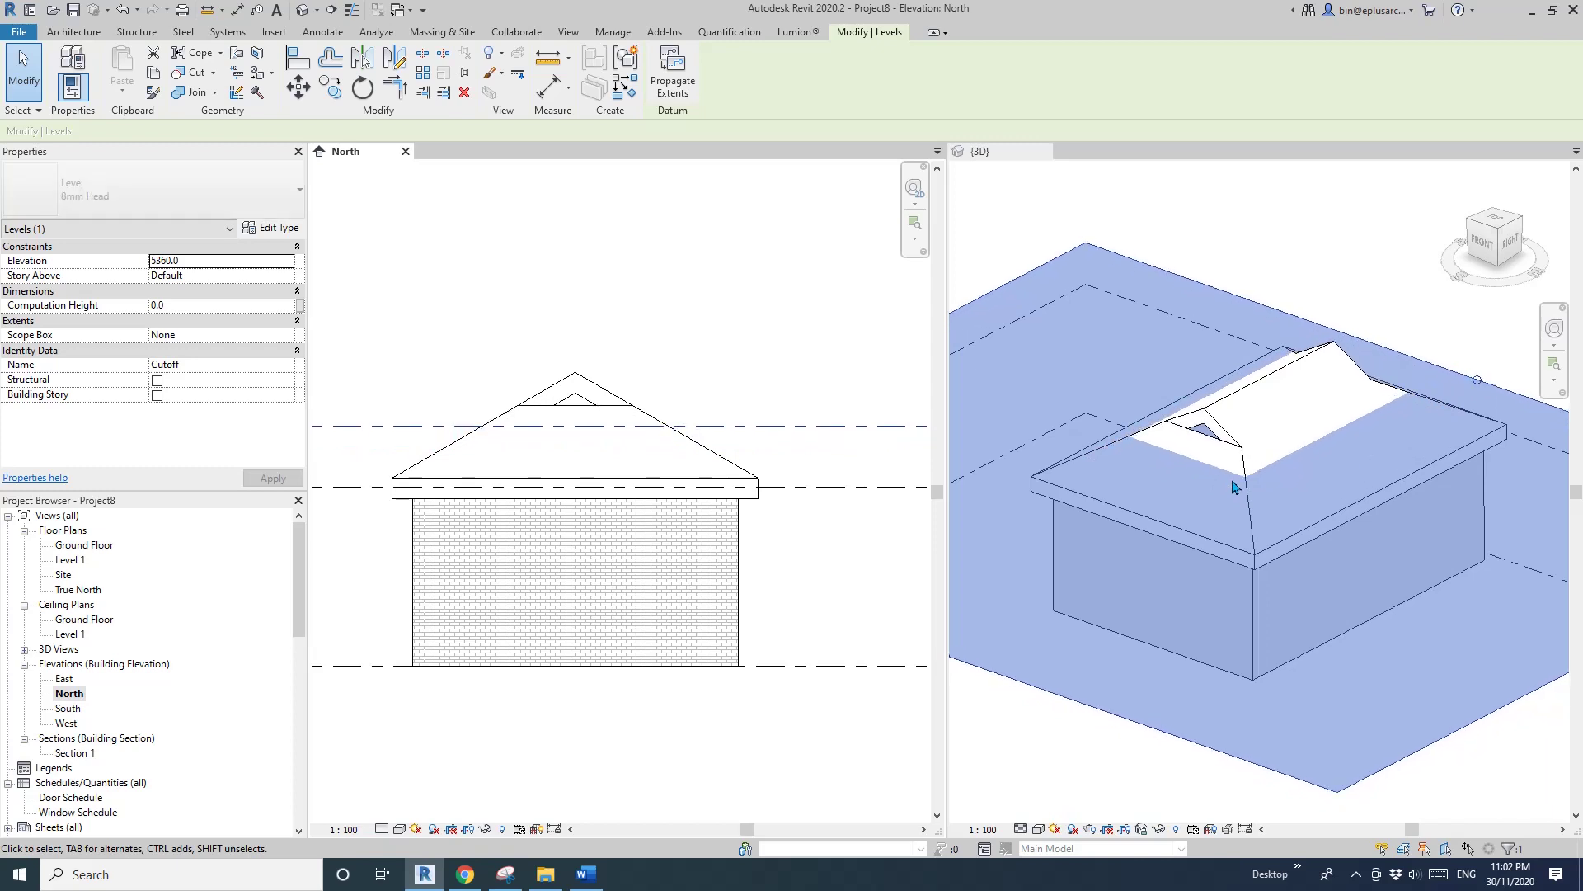
key(Down)
key(Down)
key(Down)
key(Down)
key(Down)
key(Down)
key(Down)
key(Down)
key(Down)
key(Down)
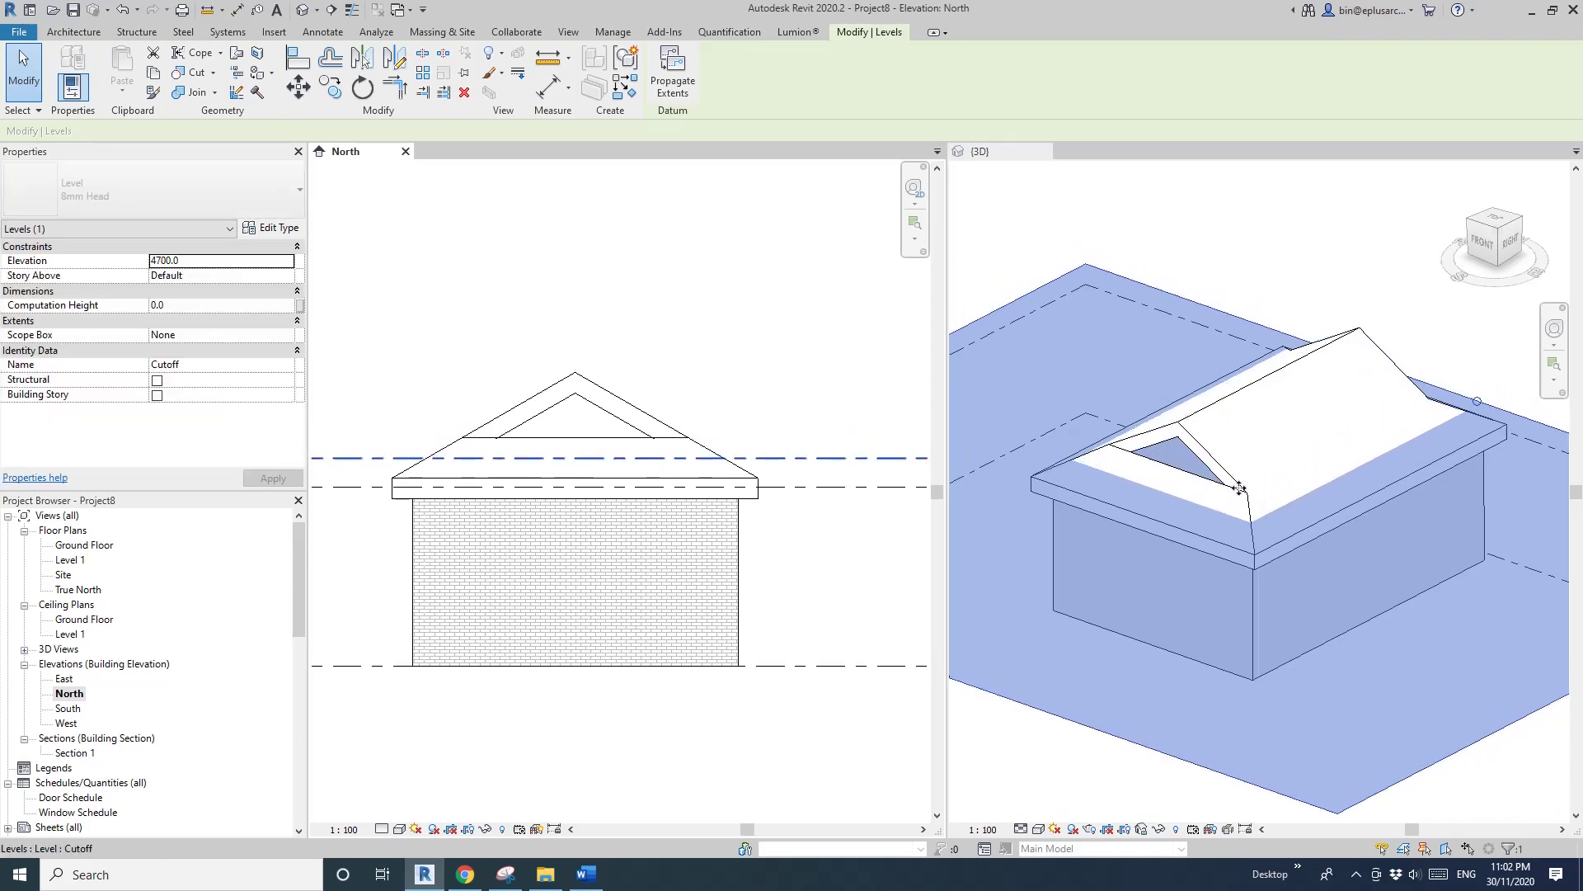
key(Down)
key(Down)
key(Down)
key(Up)
key(Up)
key(Up)
key(Up)
key(Up)
key(Up)
key(Up)
key(Up)
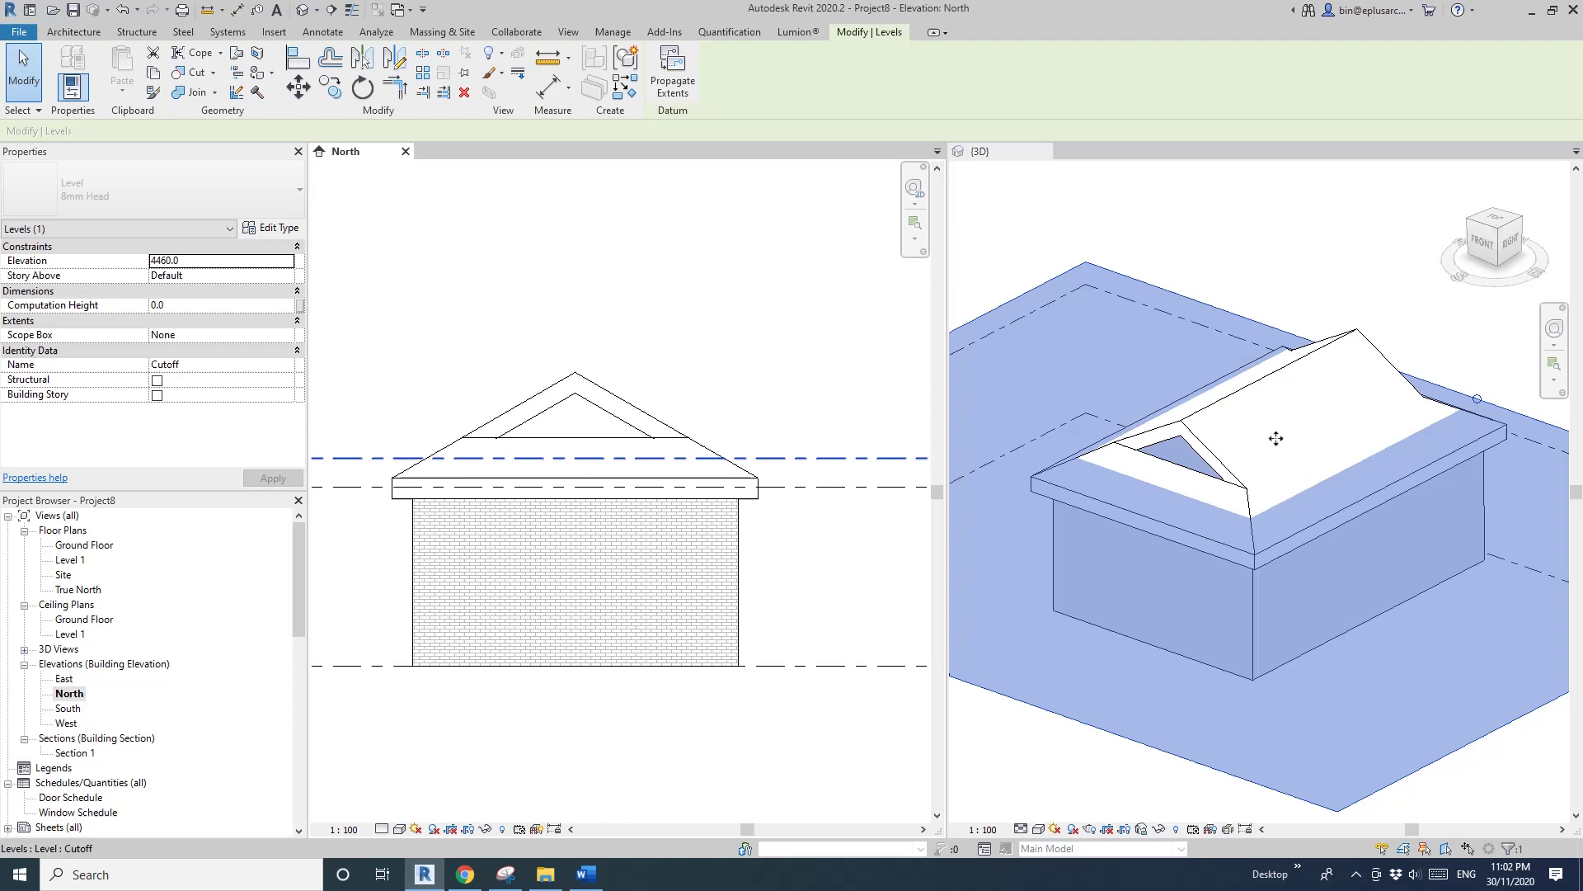
key(Up)
key(Up)
key(Up)
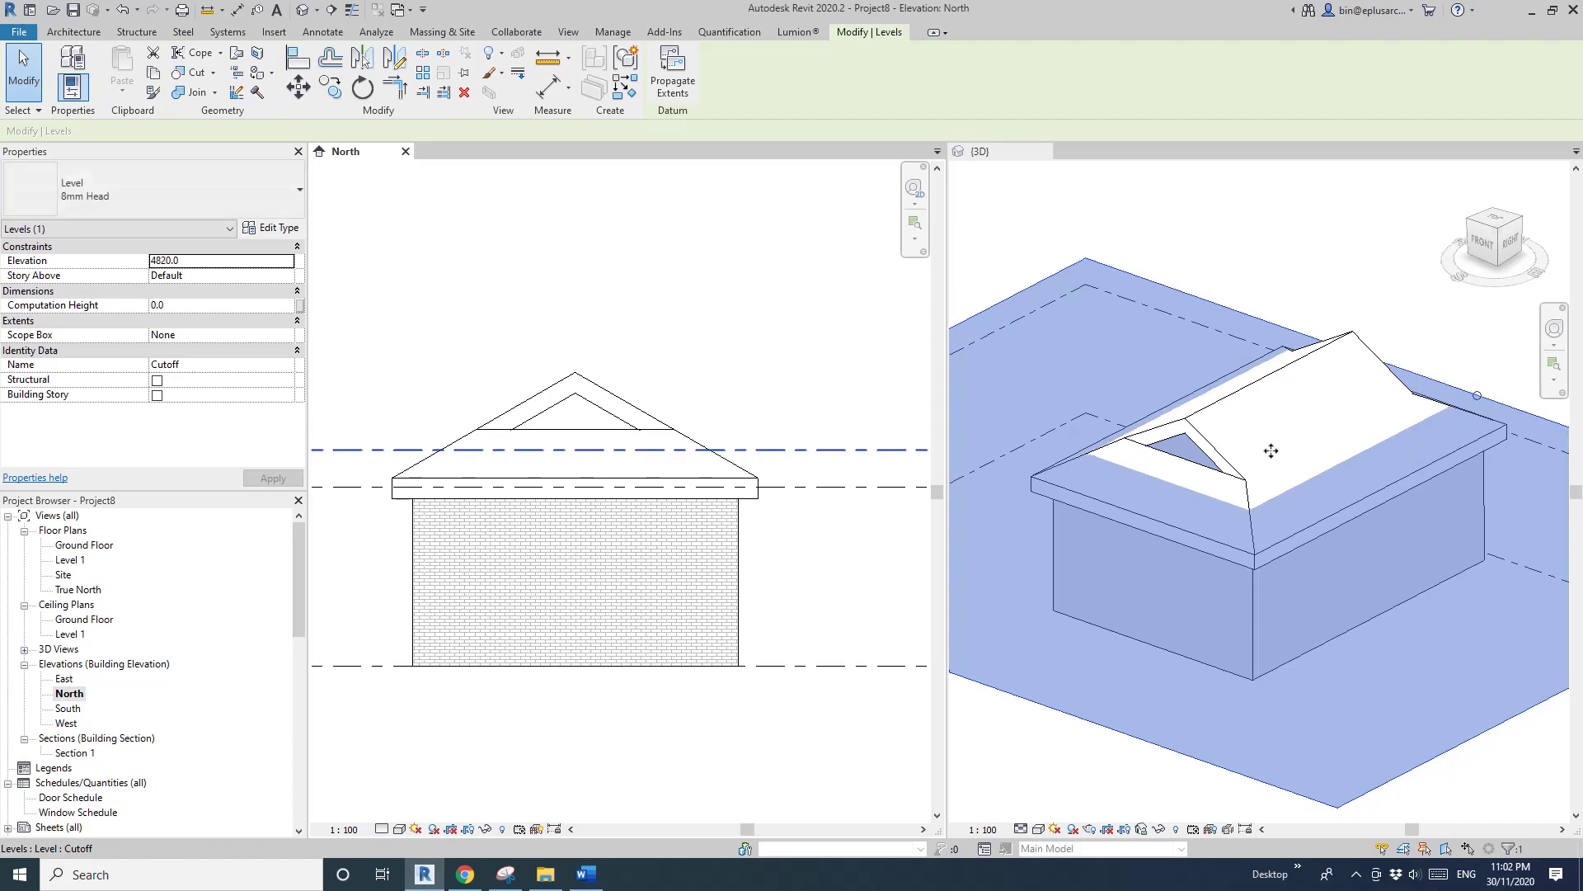
click(665, 393)
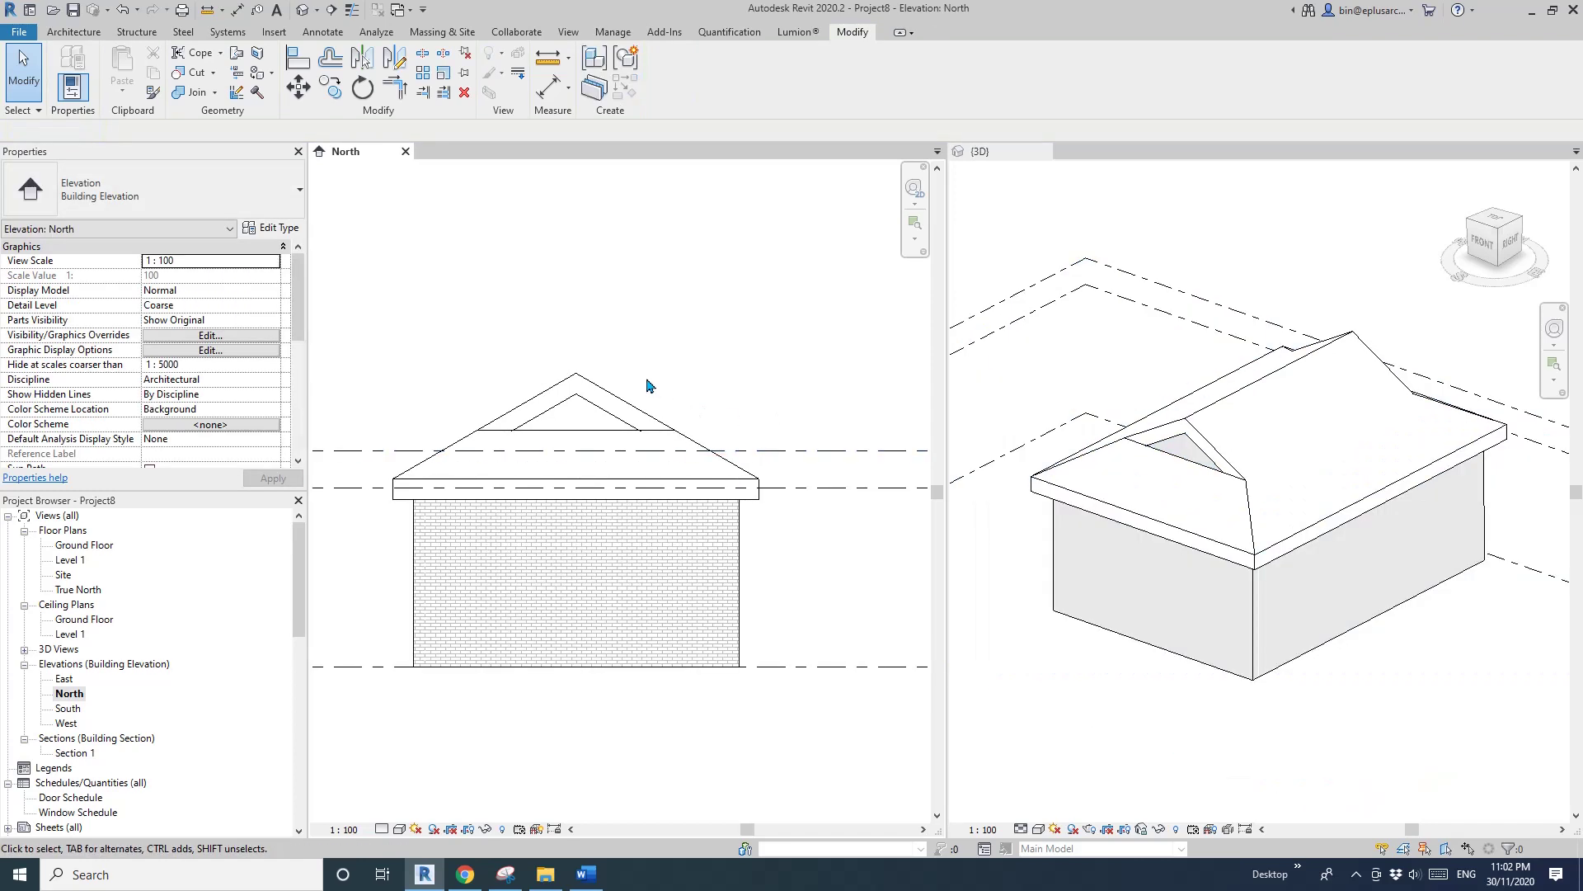
Examine the level heads in the North elevation and the open gable ends of the adjusted roof in 3D.
scroll(772, 425, down, 1)
middle_drag(771, 426, 650, 459)
click(1250, 454)
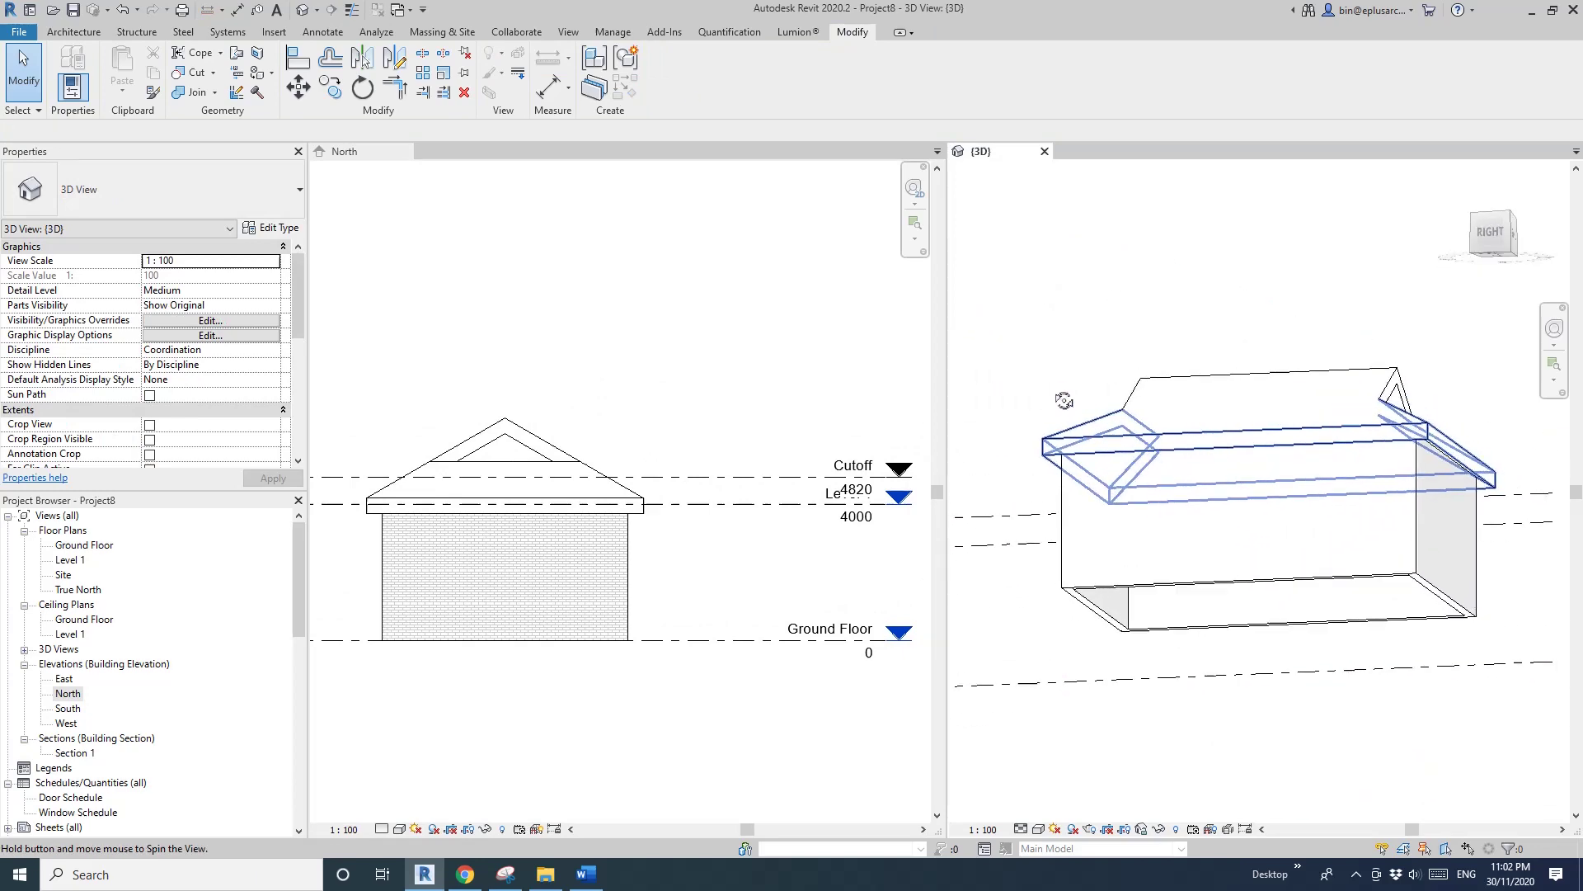
scroll(1179, 459, up, 4)
mouse_move(1175, 462)
shift+middle_down()
mouse_move(1116, 416)
mouse_move(1124, 470)
mouse_move(1137, 443)
mouse_move(1180, 481)
shift+middle_up()
scroll(1180, 467, down, 2)
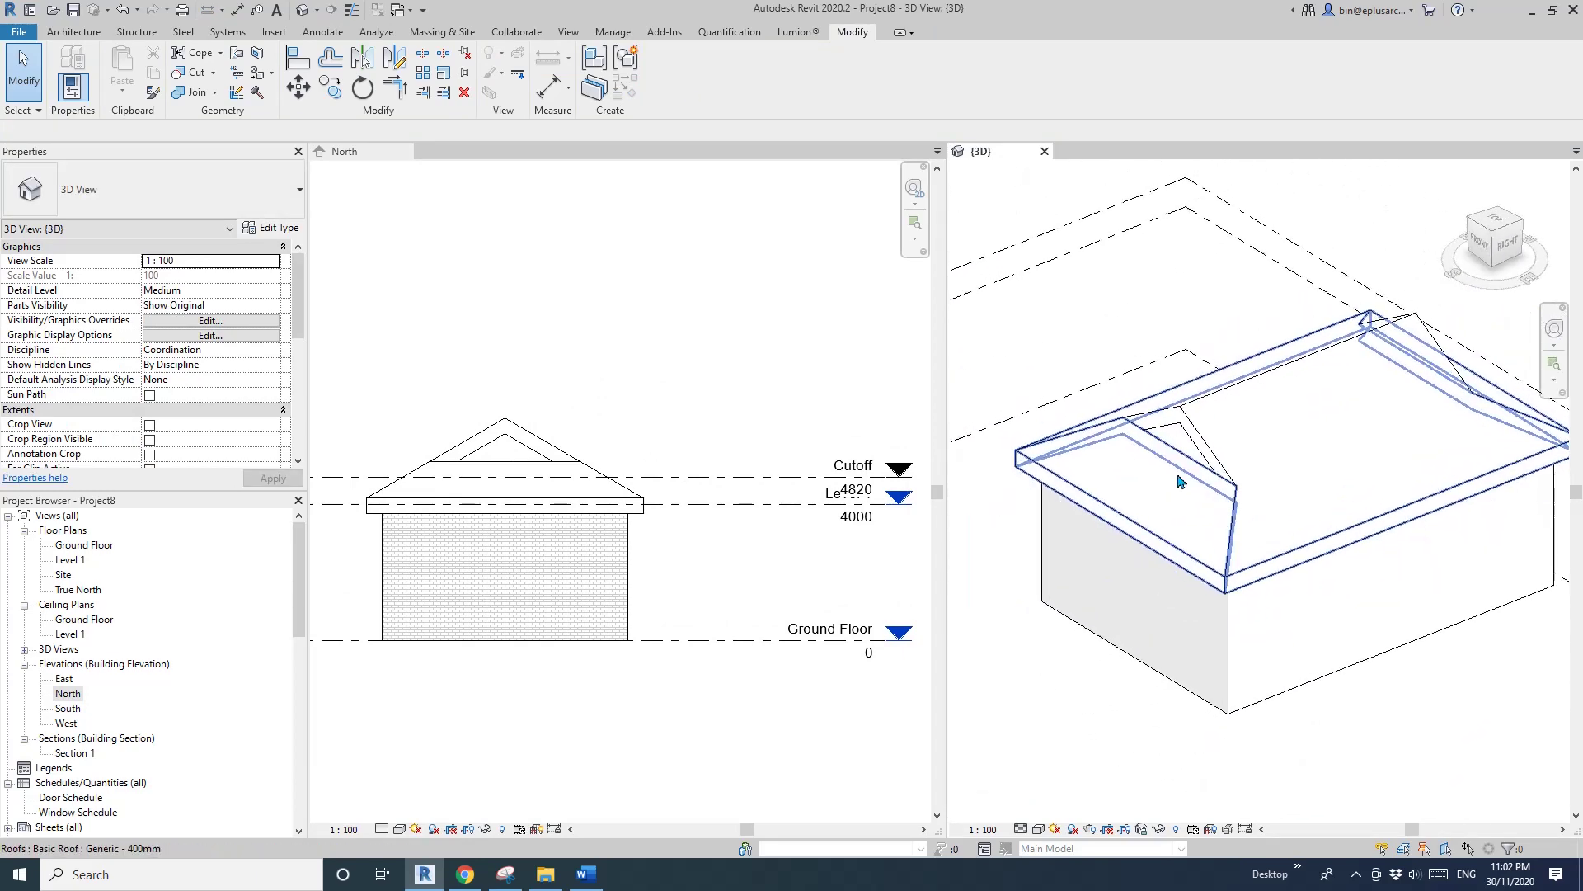
middle_drag(1076, 423, 1058, 429)
Set up a new Generic 100mm Wall with its base constraint at Cutoff and an unconnected height of 1000.
key(w)
key(a)
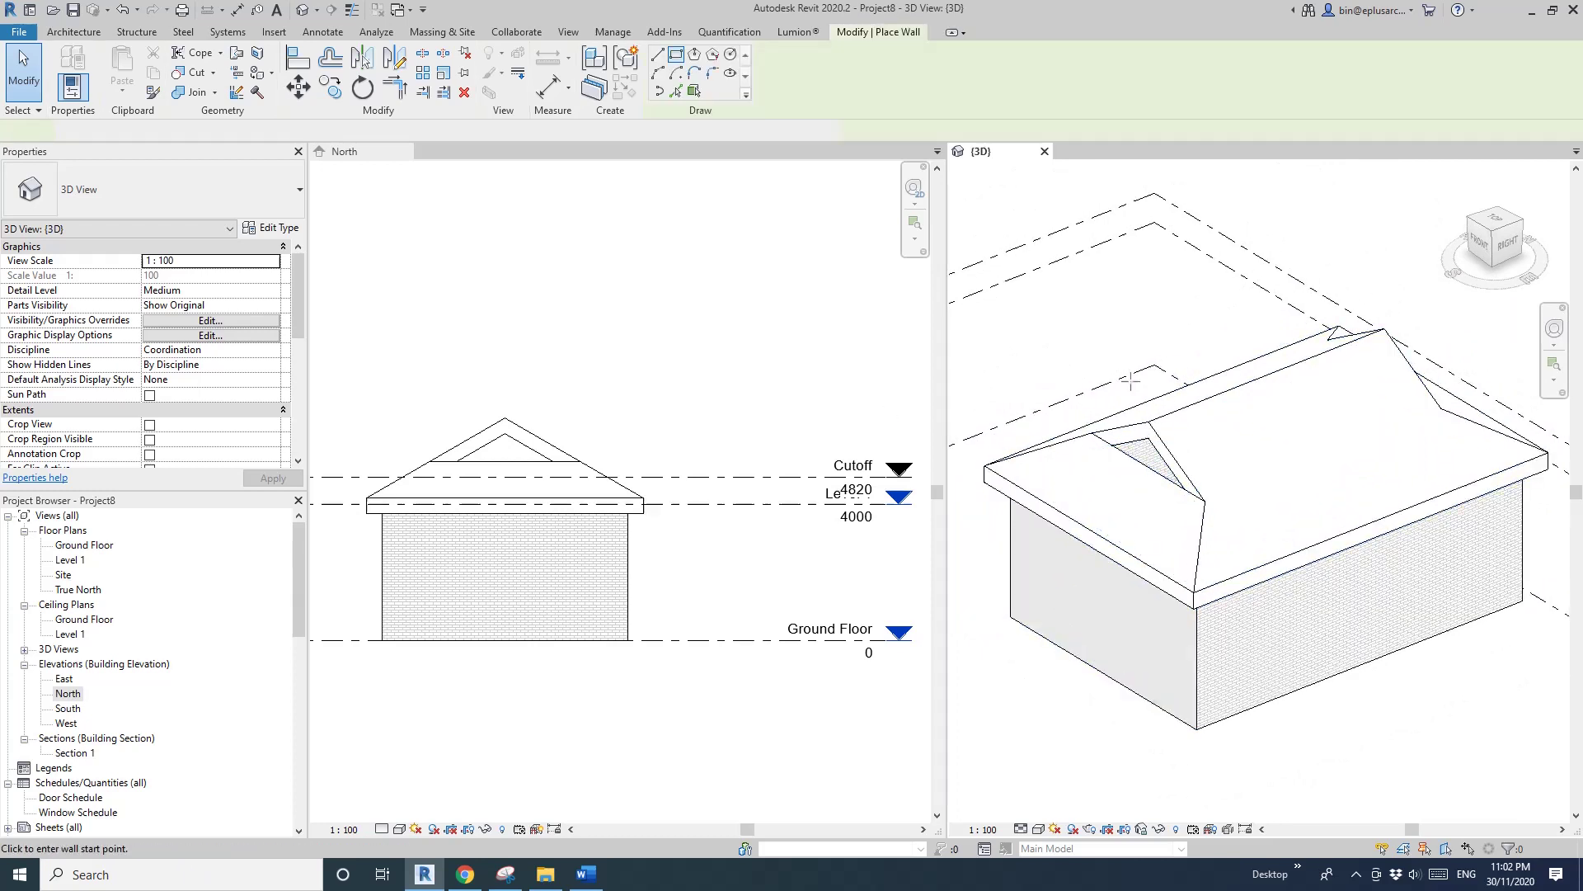
click(173, 198)
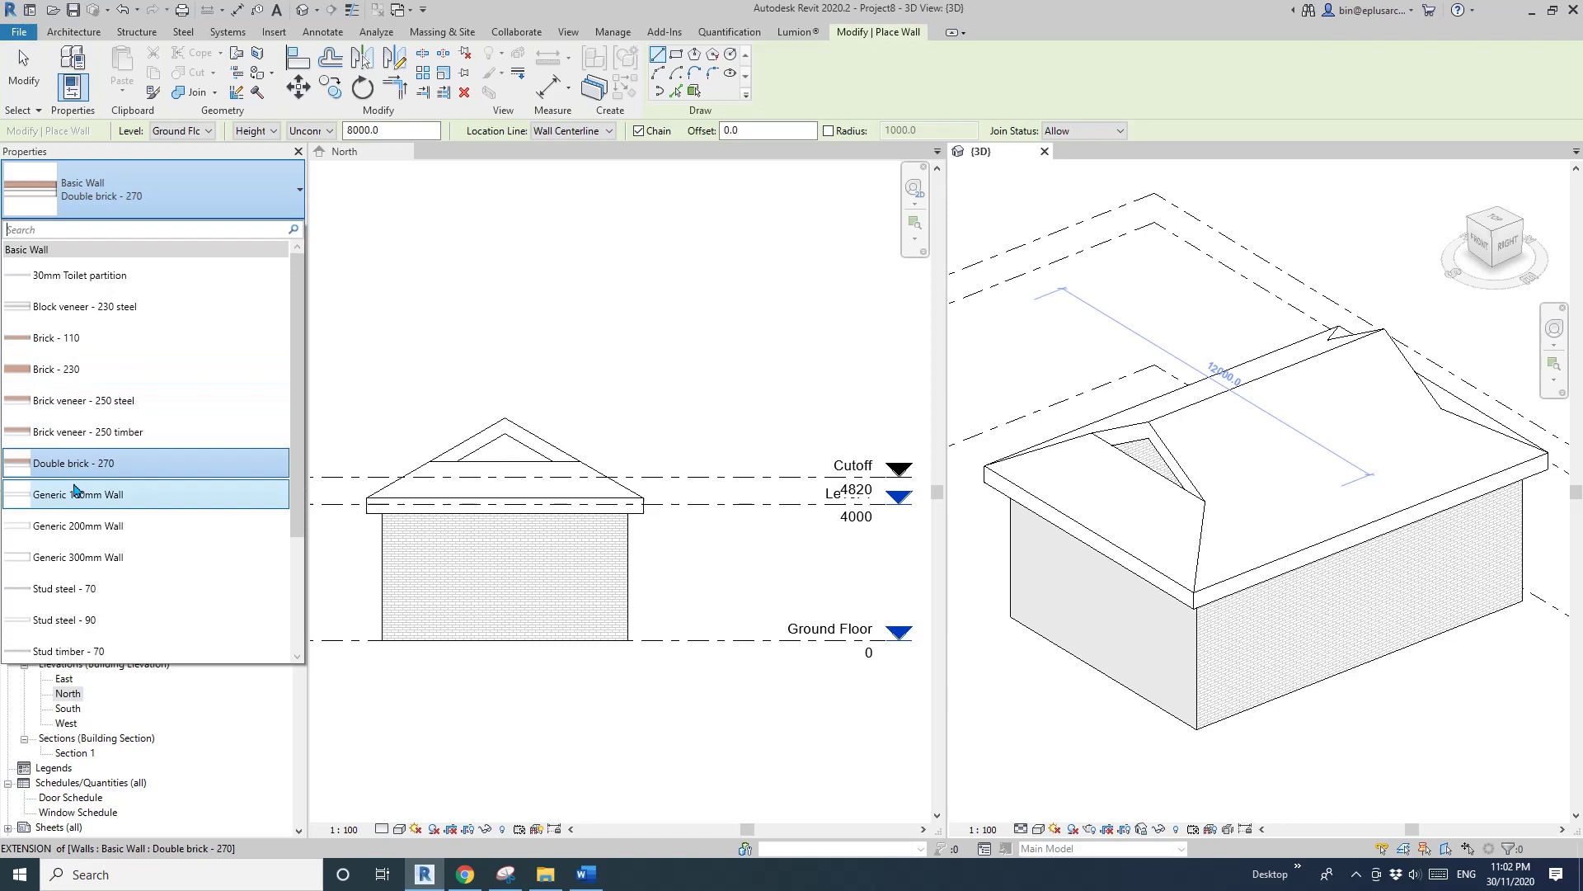
click(93, 492)
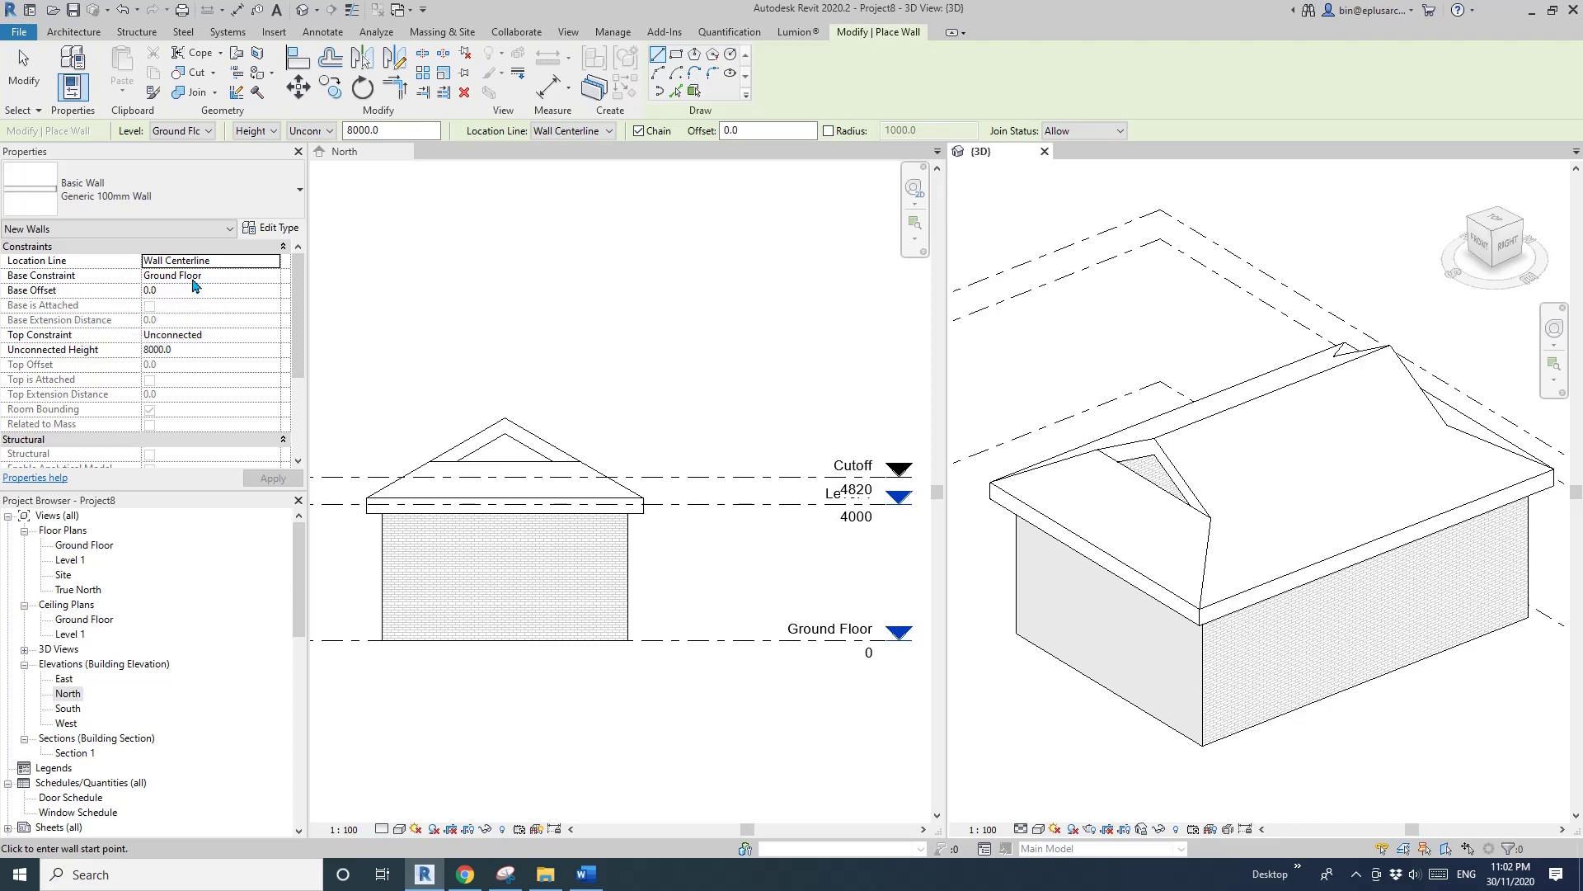
click(272, 276)
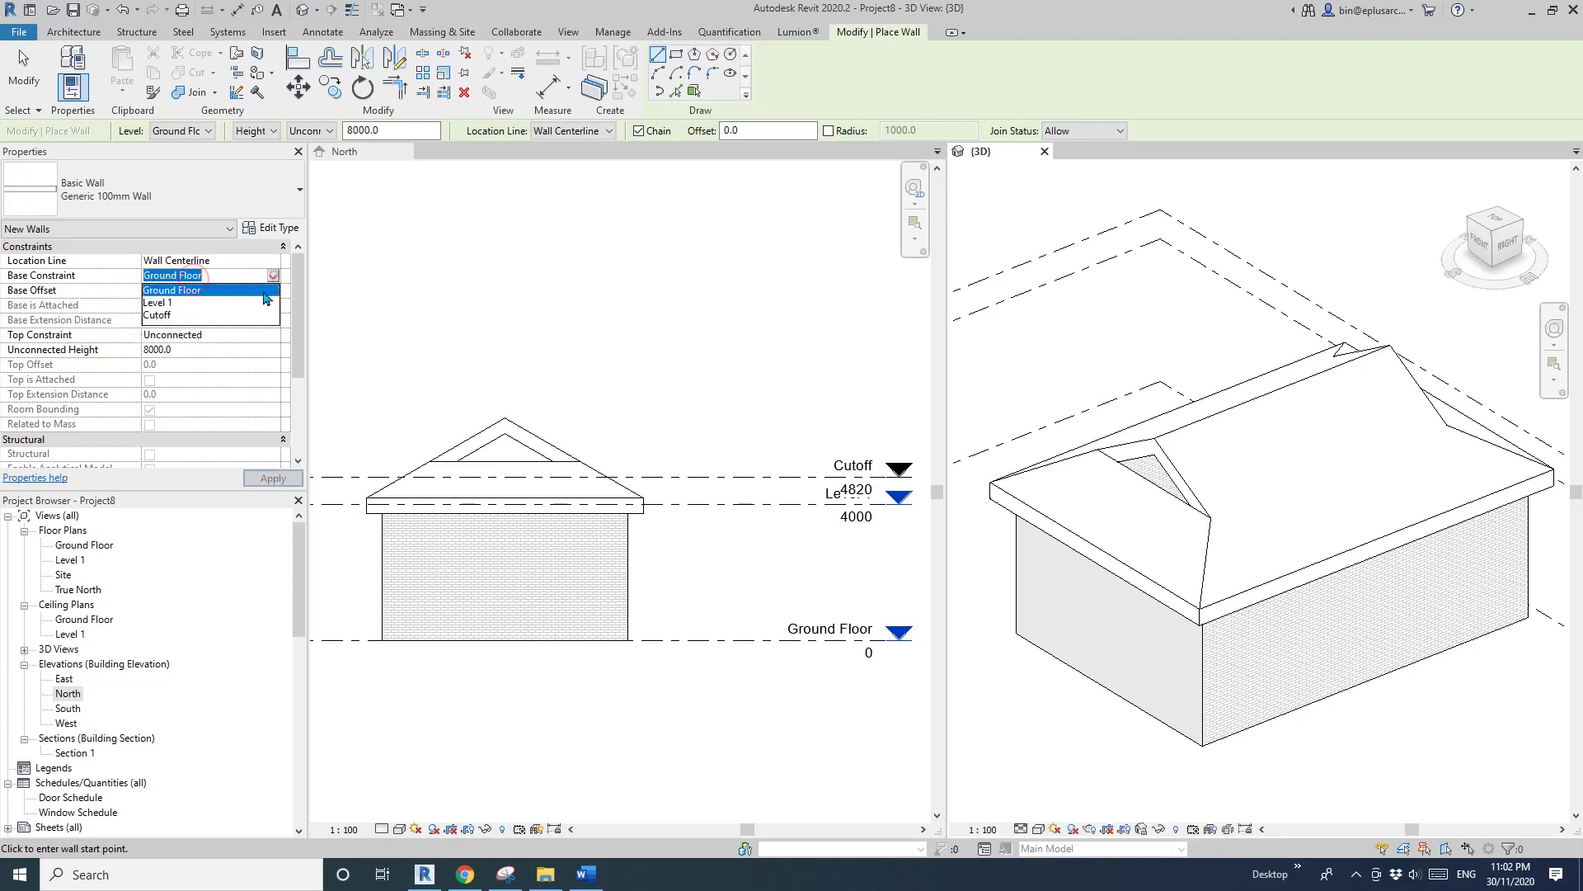
click(162, 315)
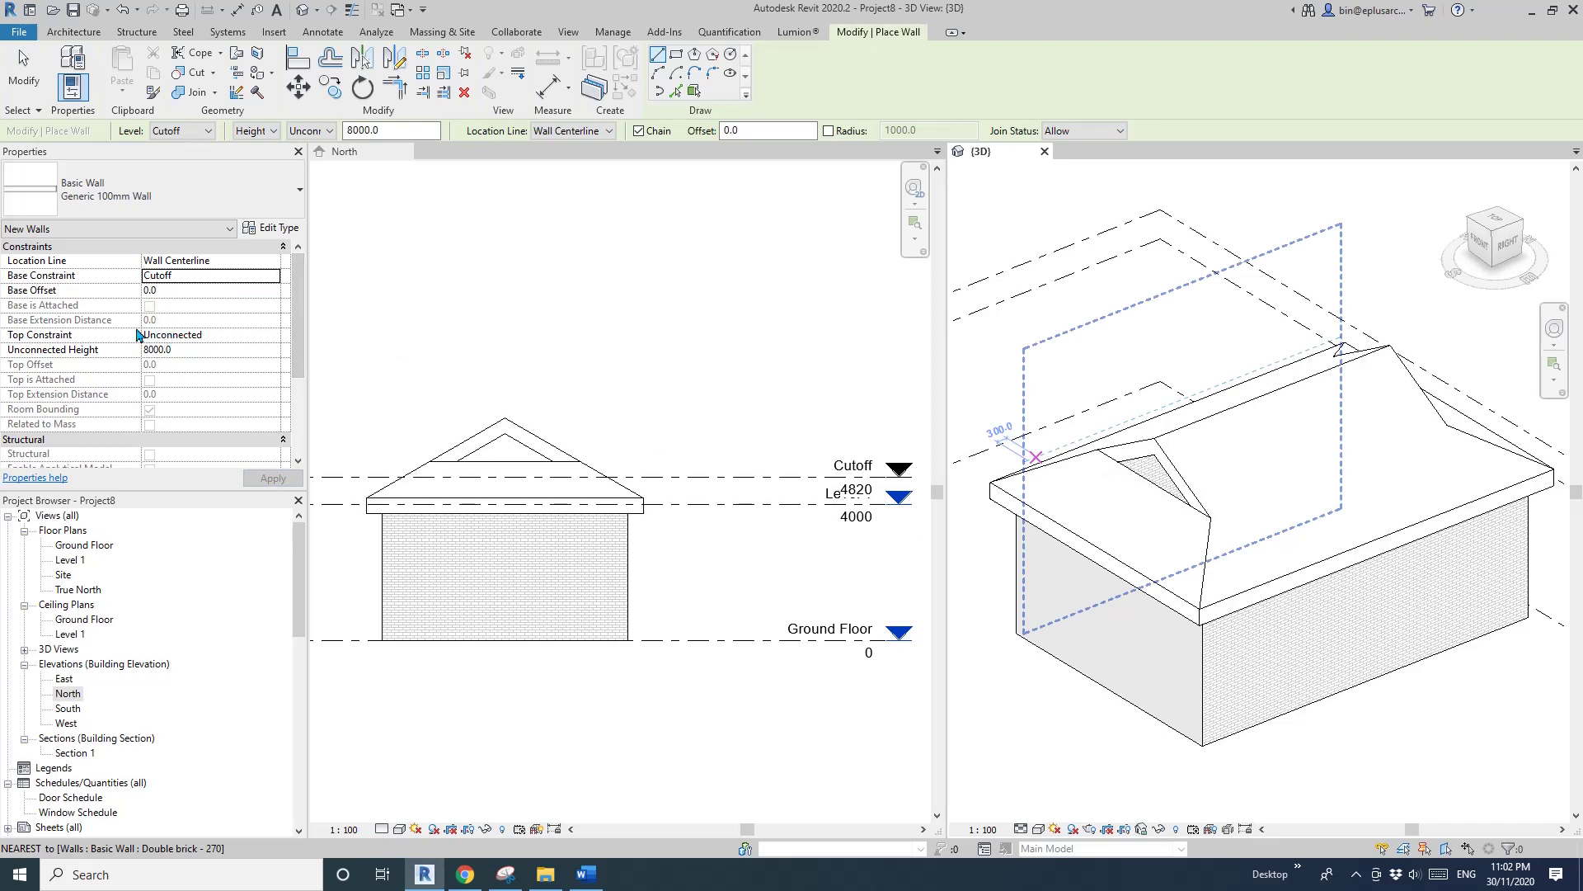
click(197, 352)
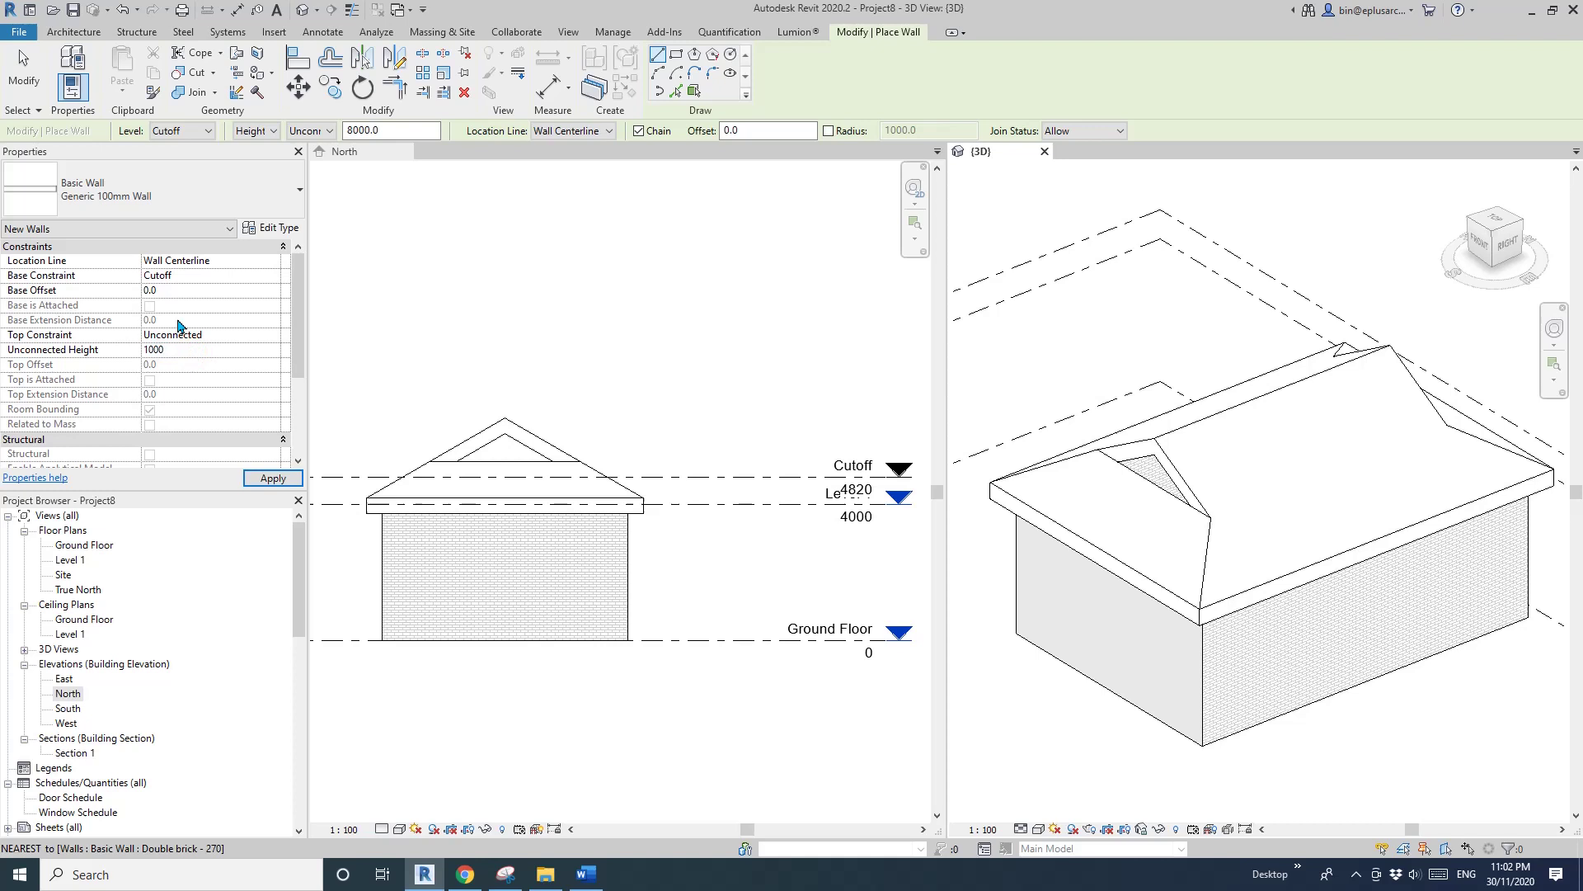
click(546, 221)
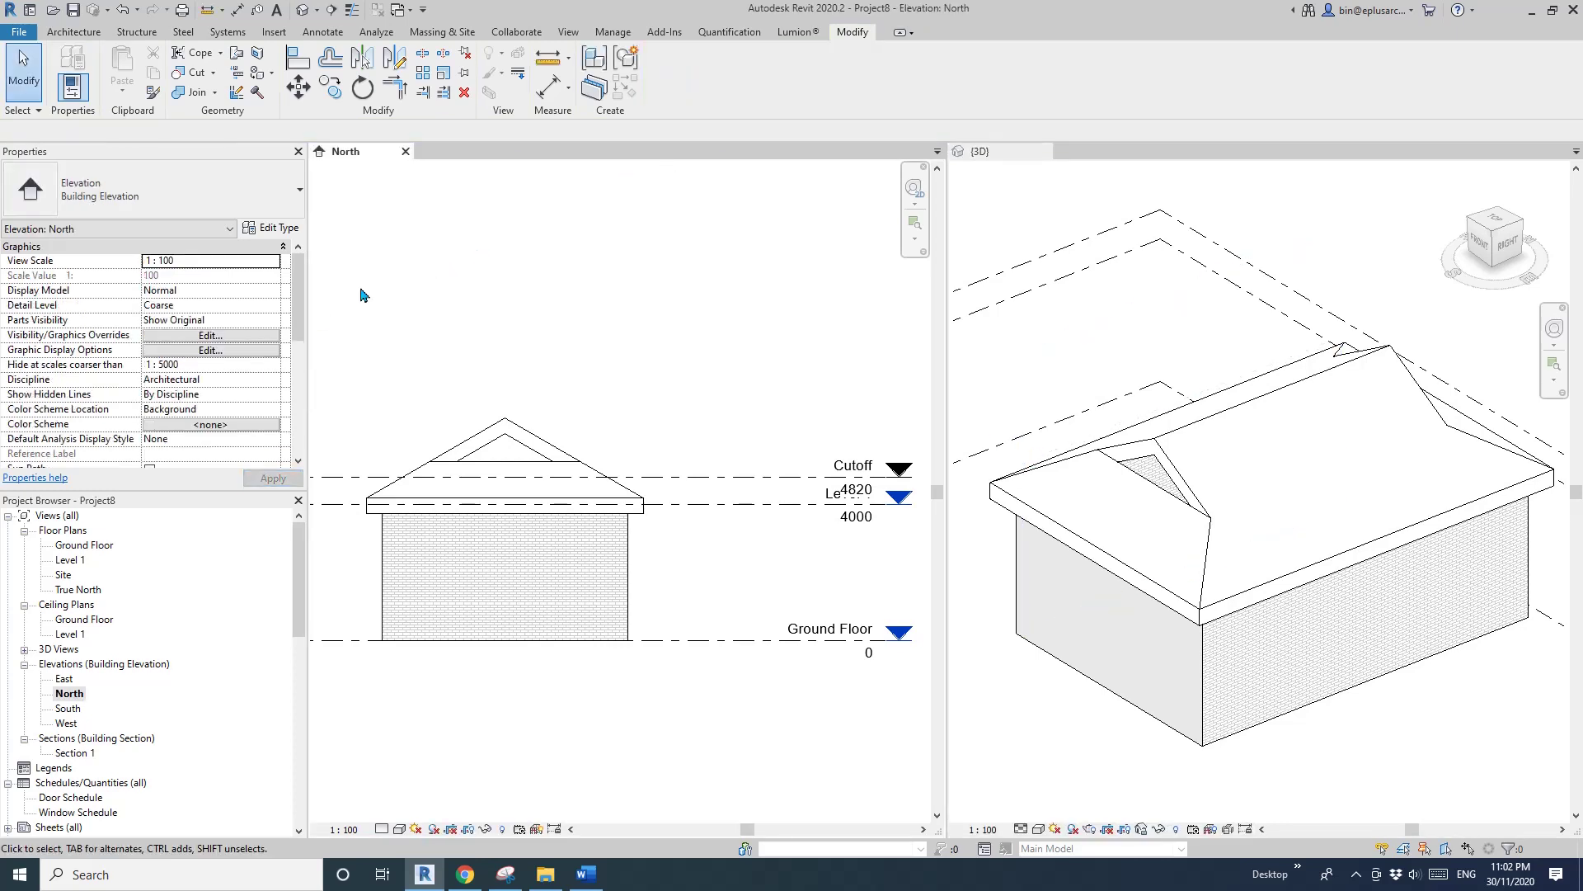
Place the wall with Pick Lines along the hip roof's cut edge at the front gable end, using Finish Face: Exterior as location line.
click(1142, 405)
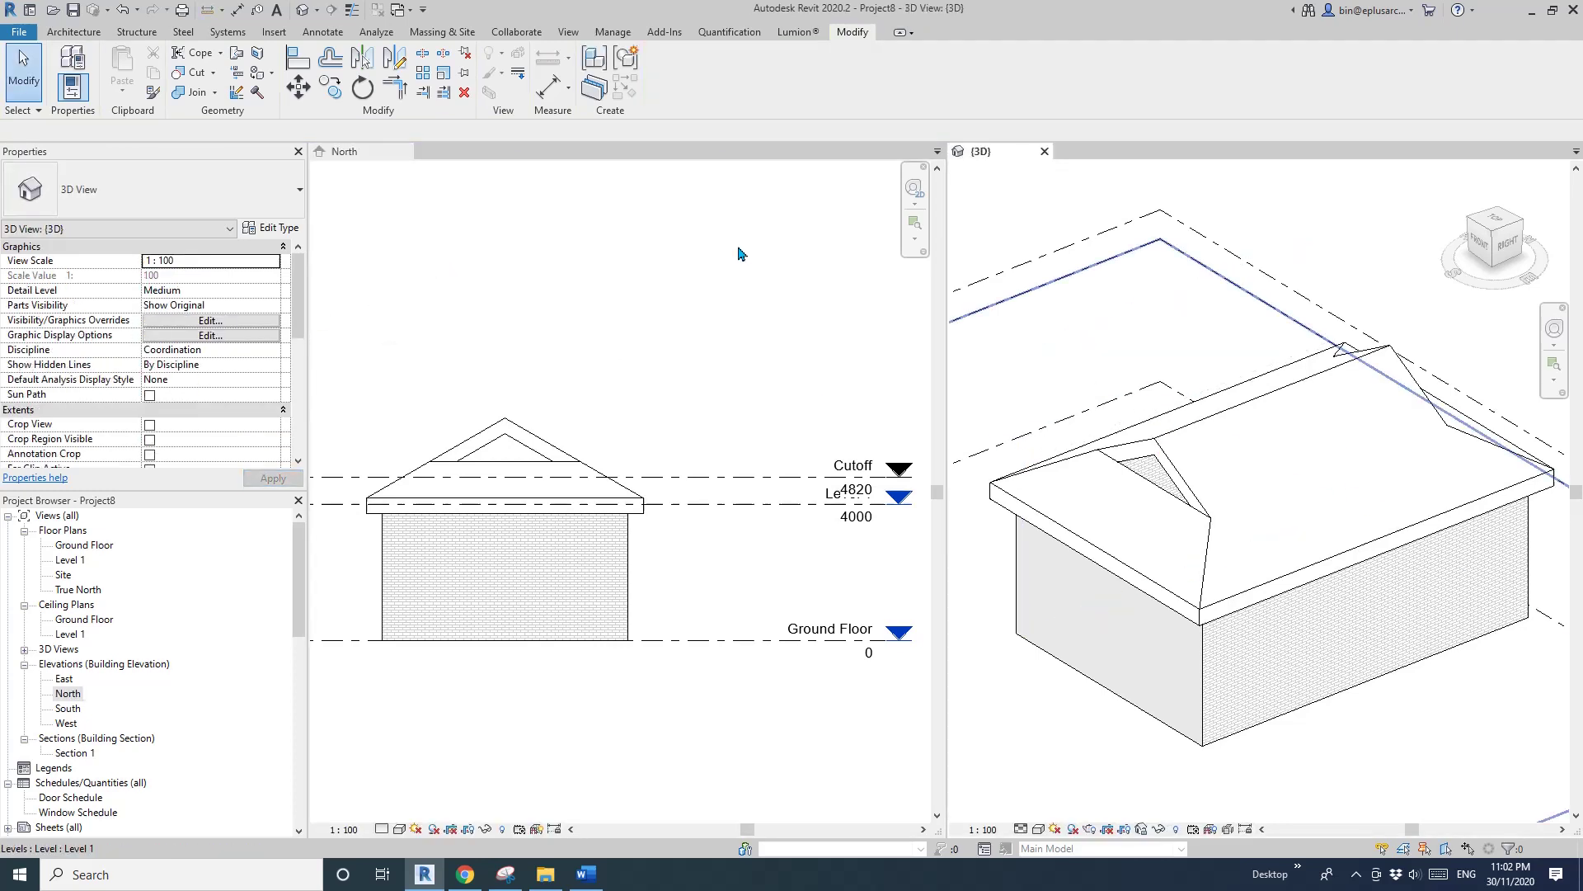
middle_drag(1172, 364, 1200, 341)
key(a)
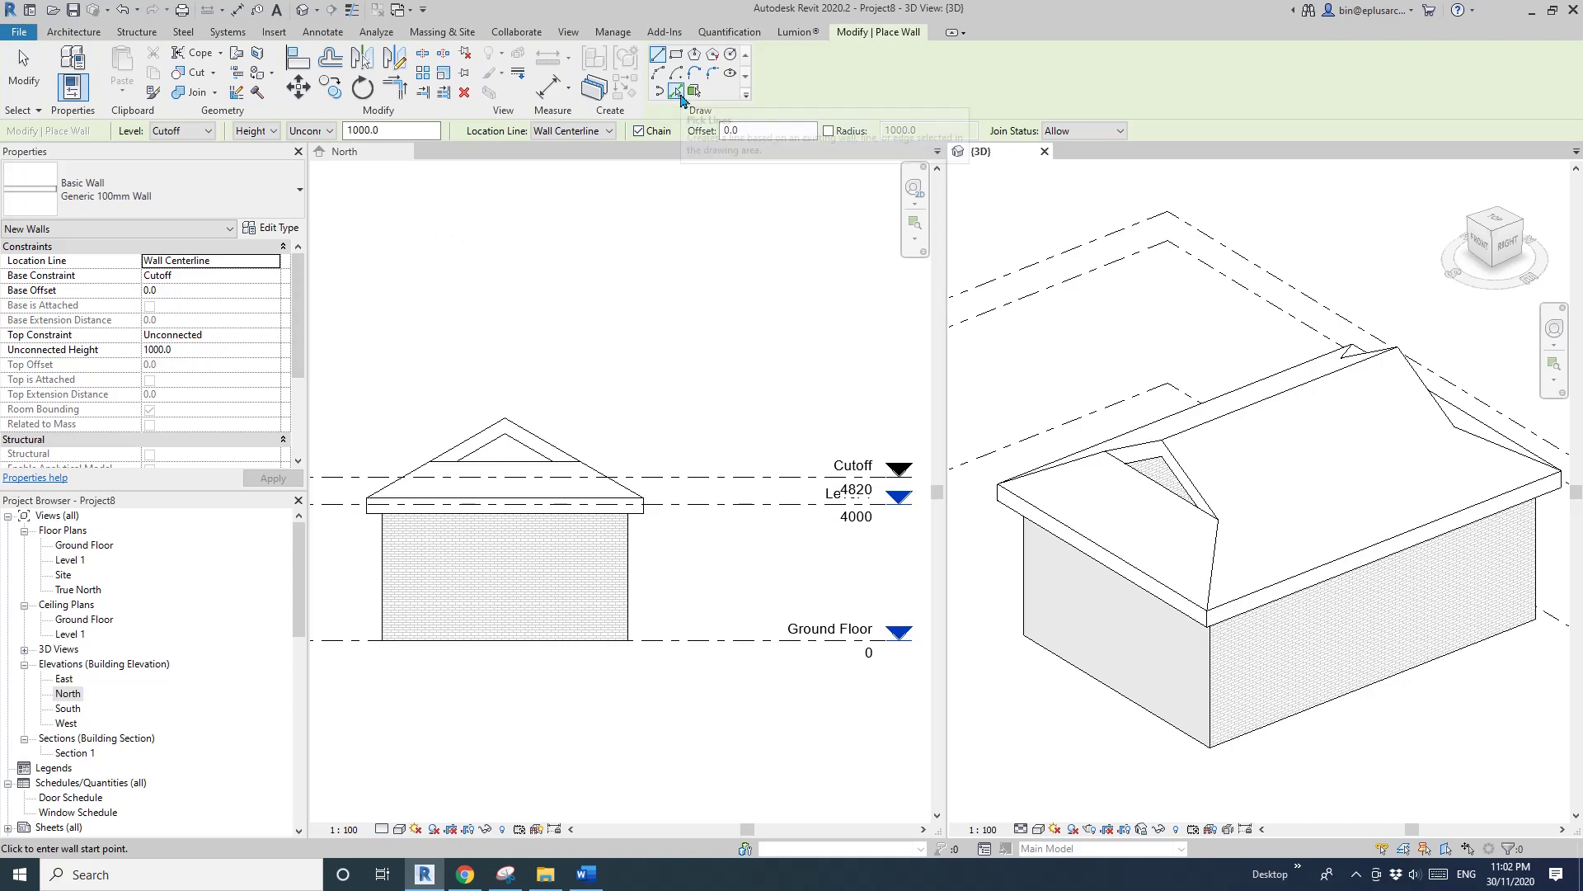
click(678, 93)
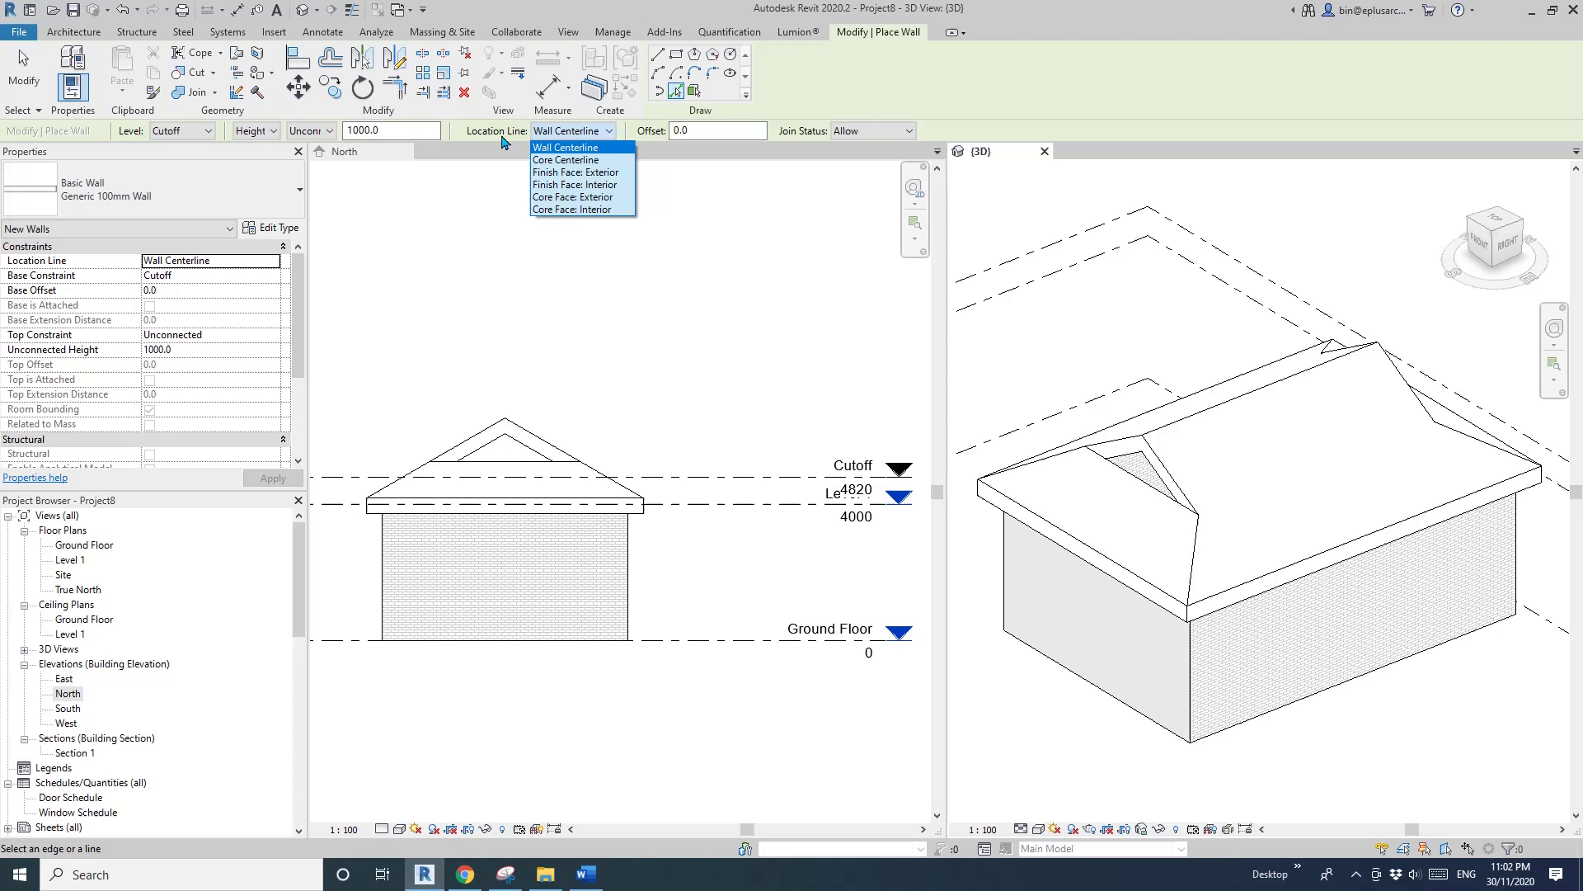
click(600, 174)
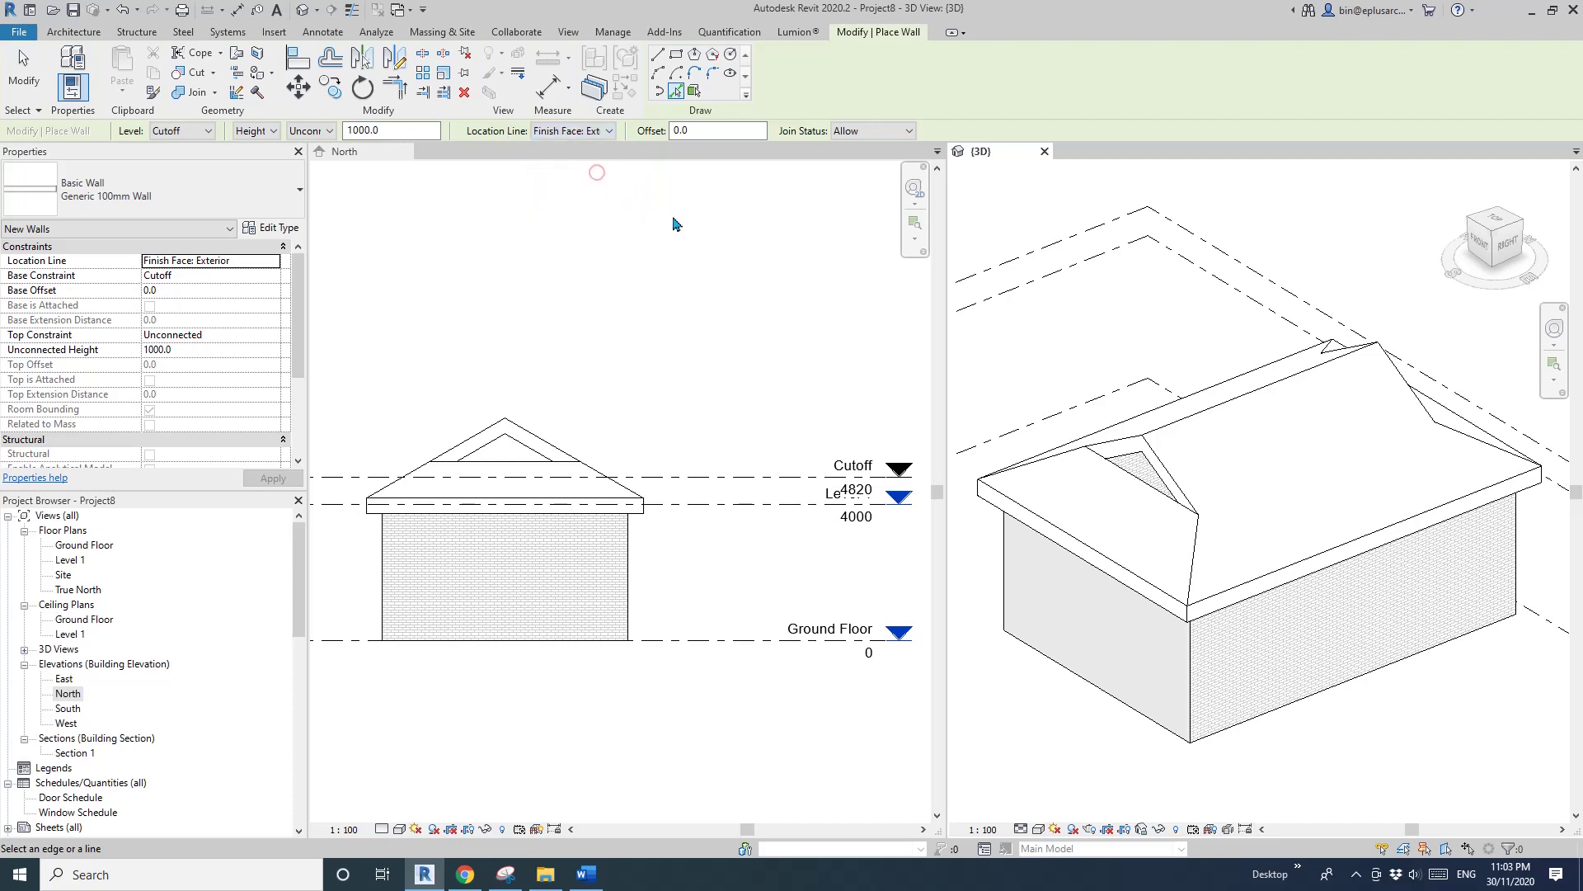
shift+middle_drag(1271, 494, 1264, 558)
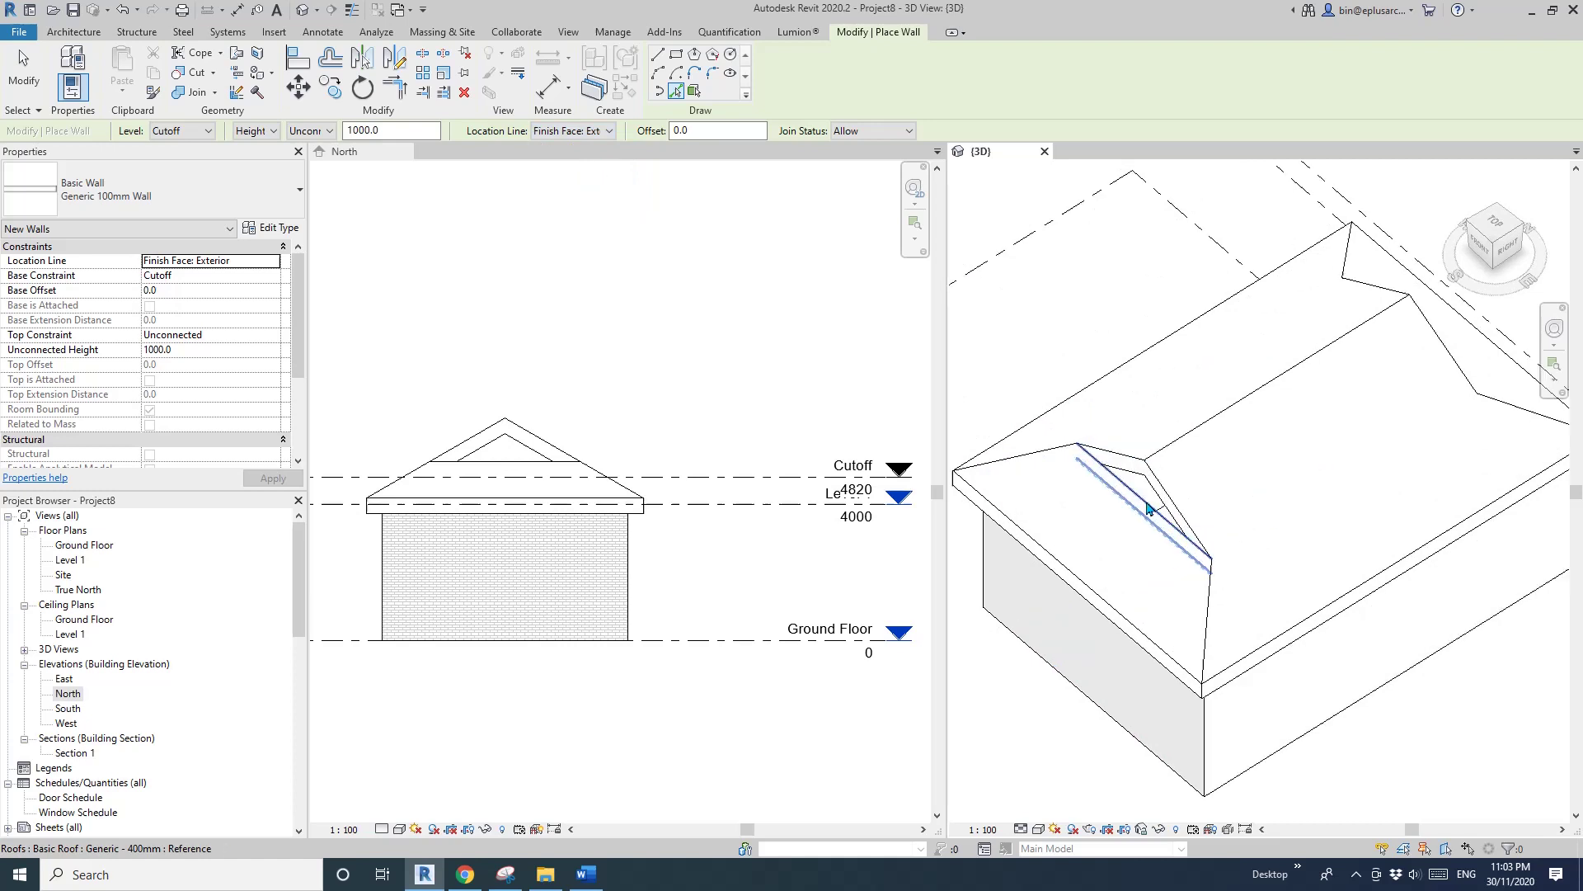
scroll(1165, 519, up, 2)
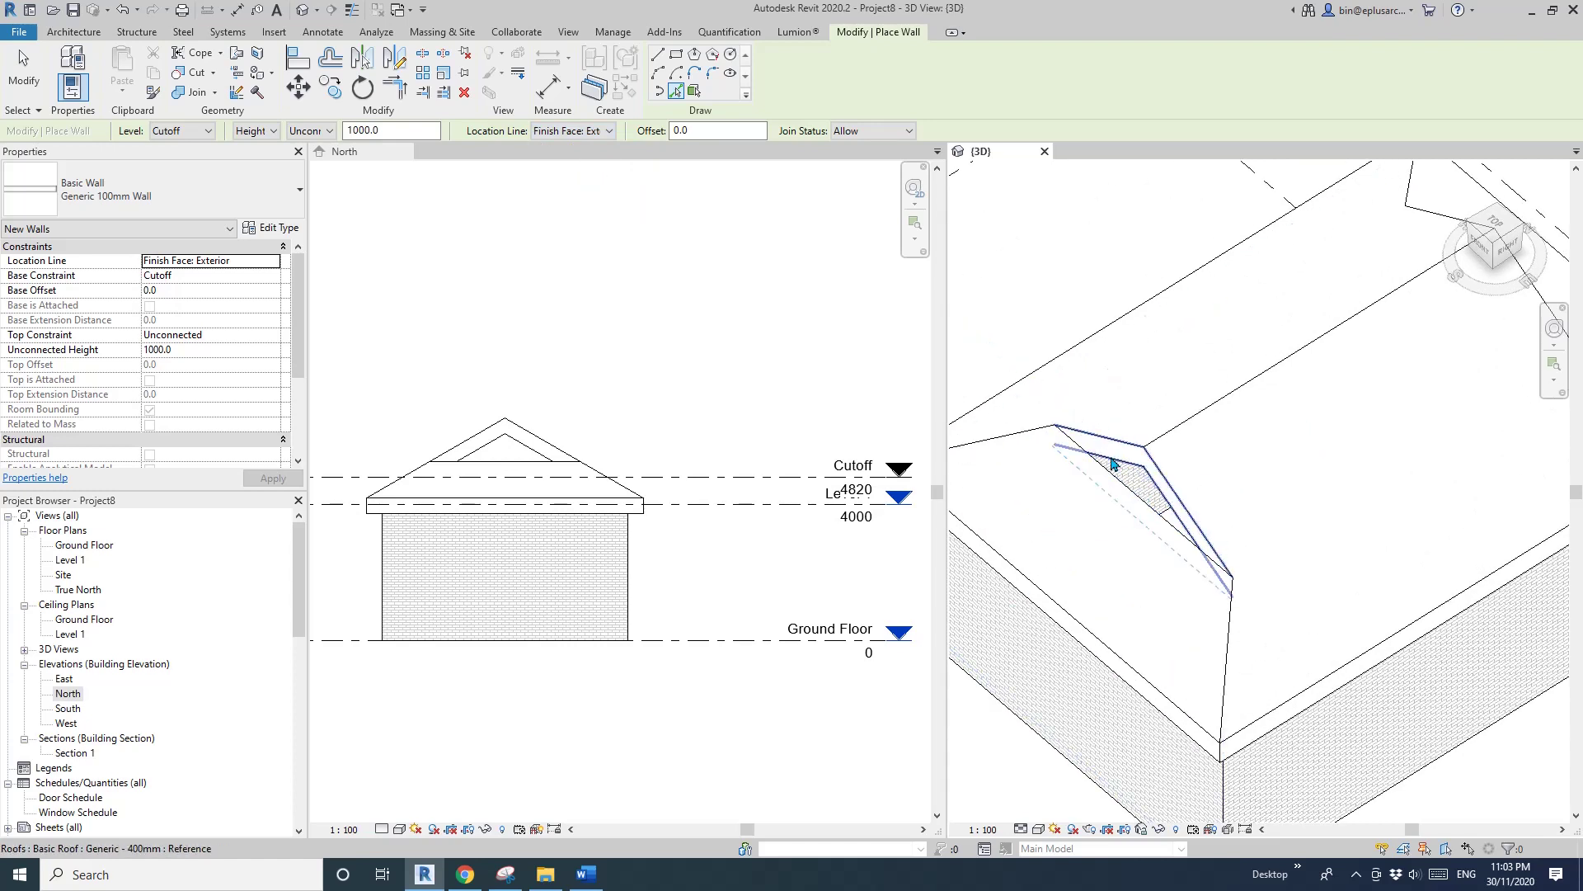
click(1141, 502)
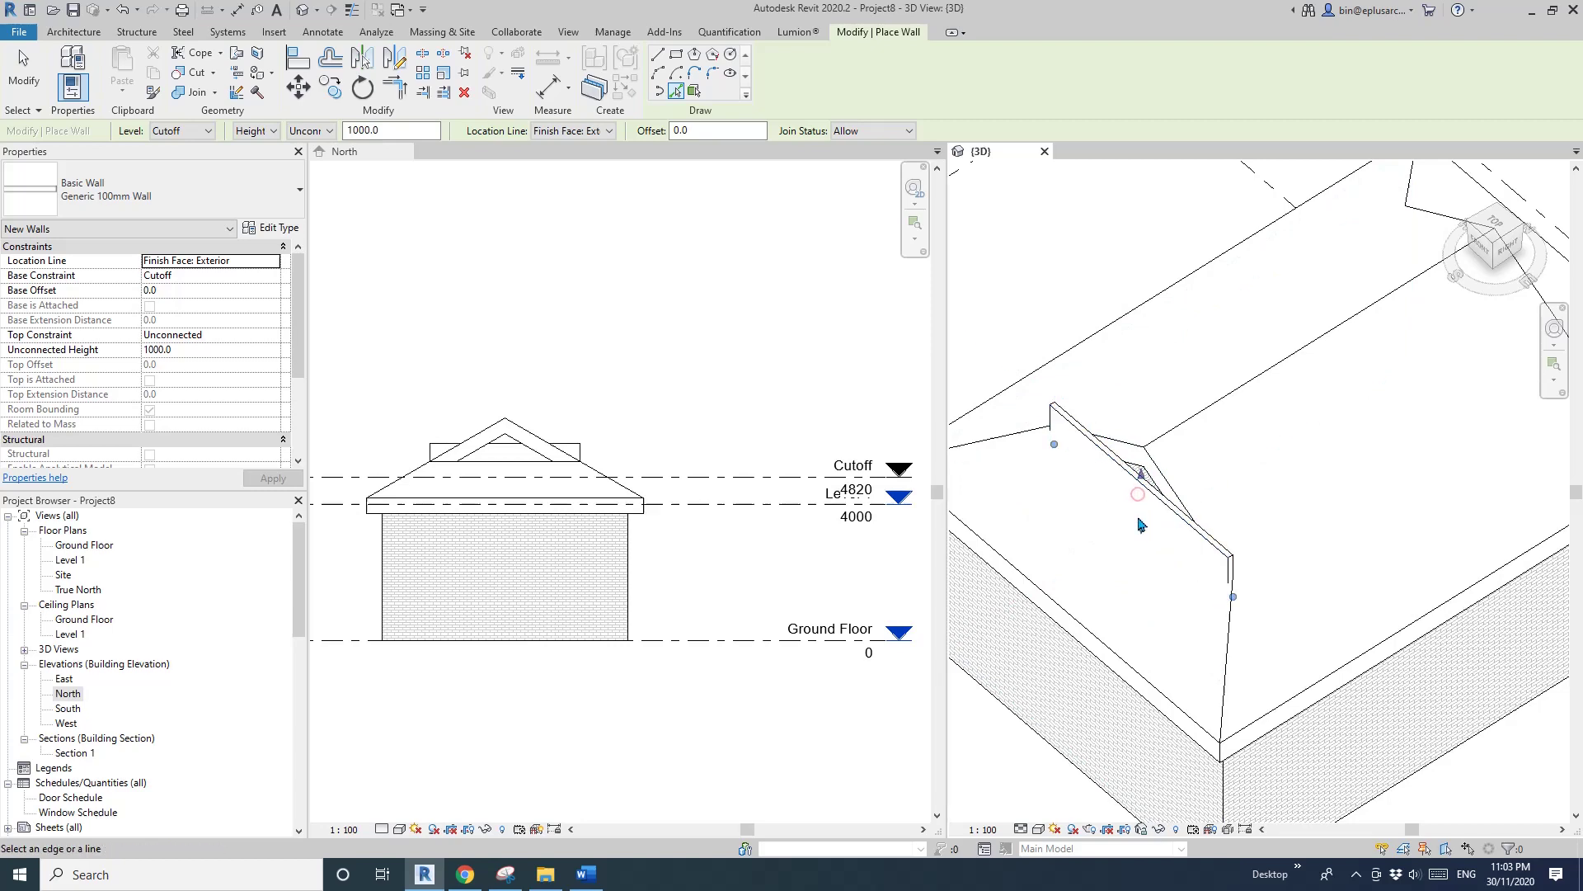
shift+middle_drag(1192, 546, 1072, 465)
key(Escape)
key(Escape)
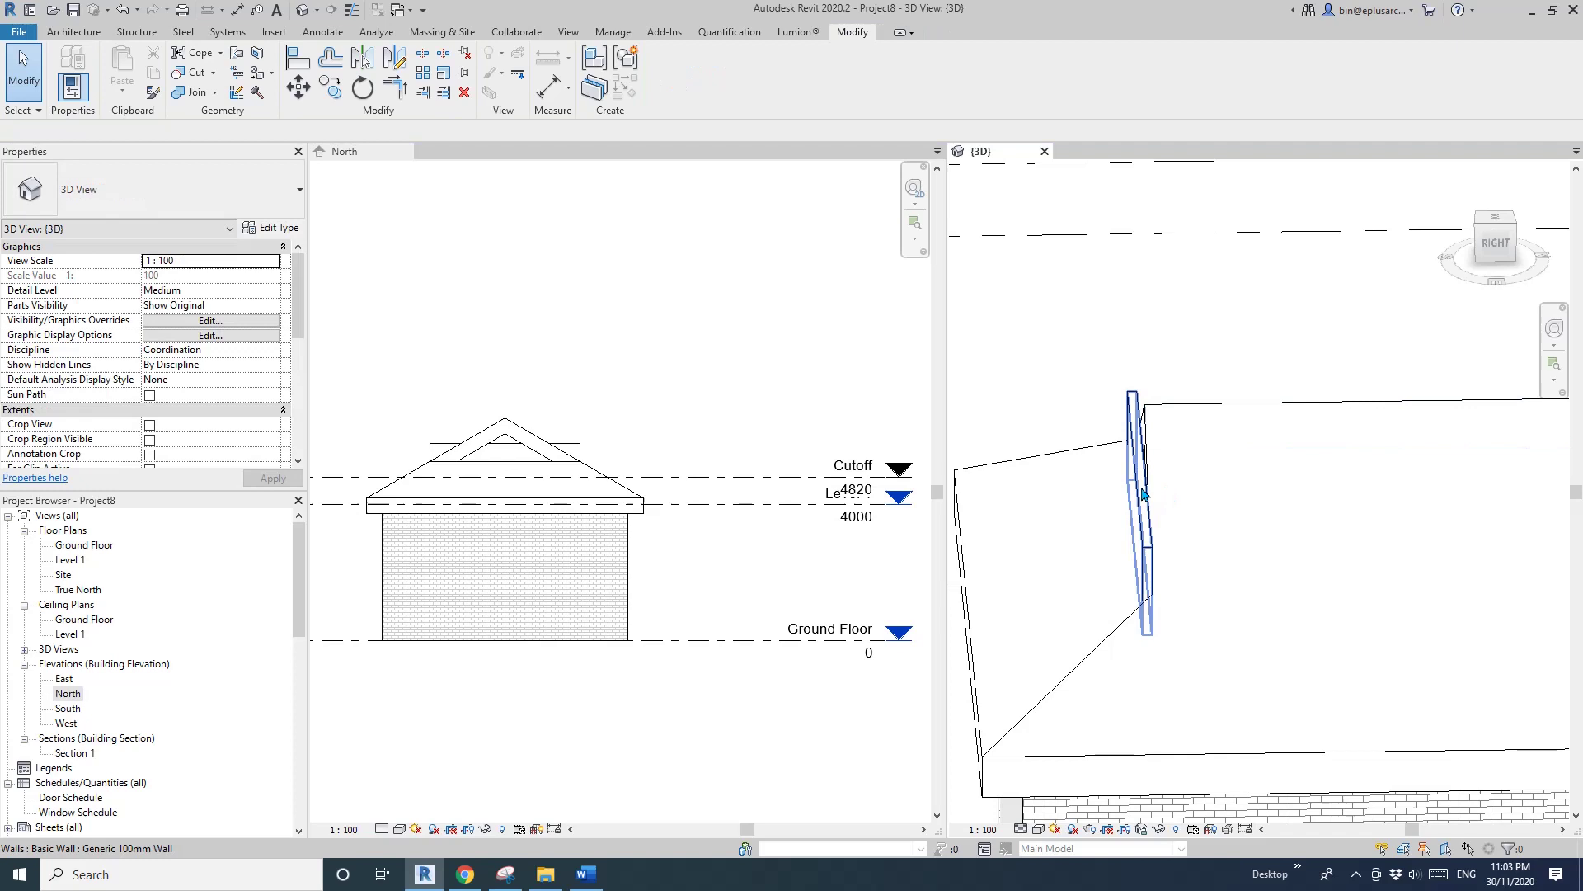
Flip the new front gable wall to the other side of its location line.
click(1091, 453)
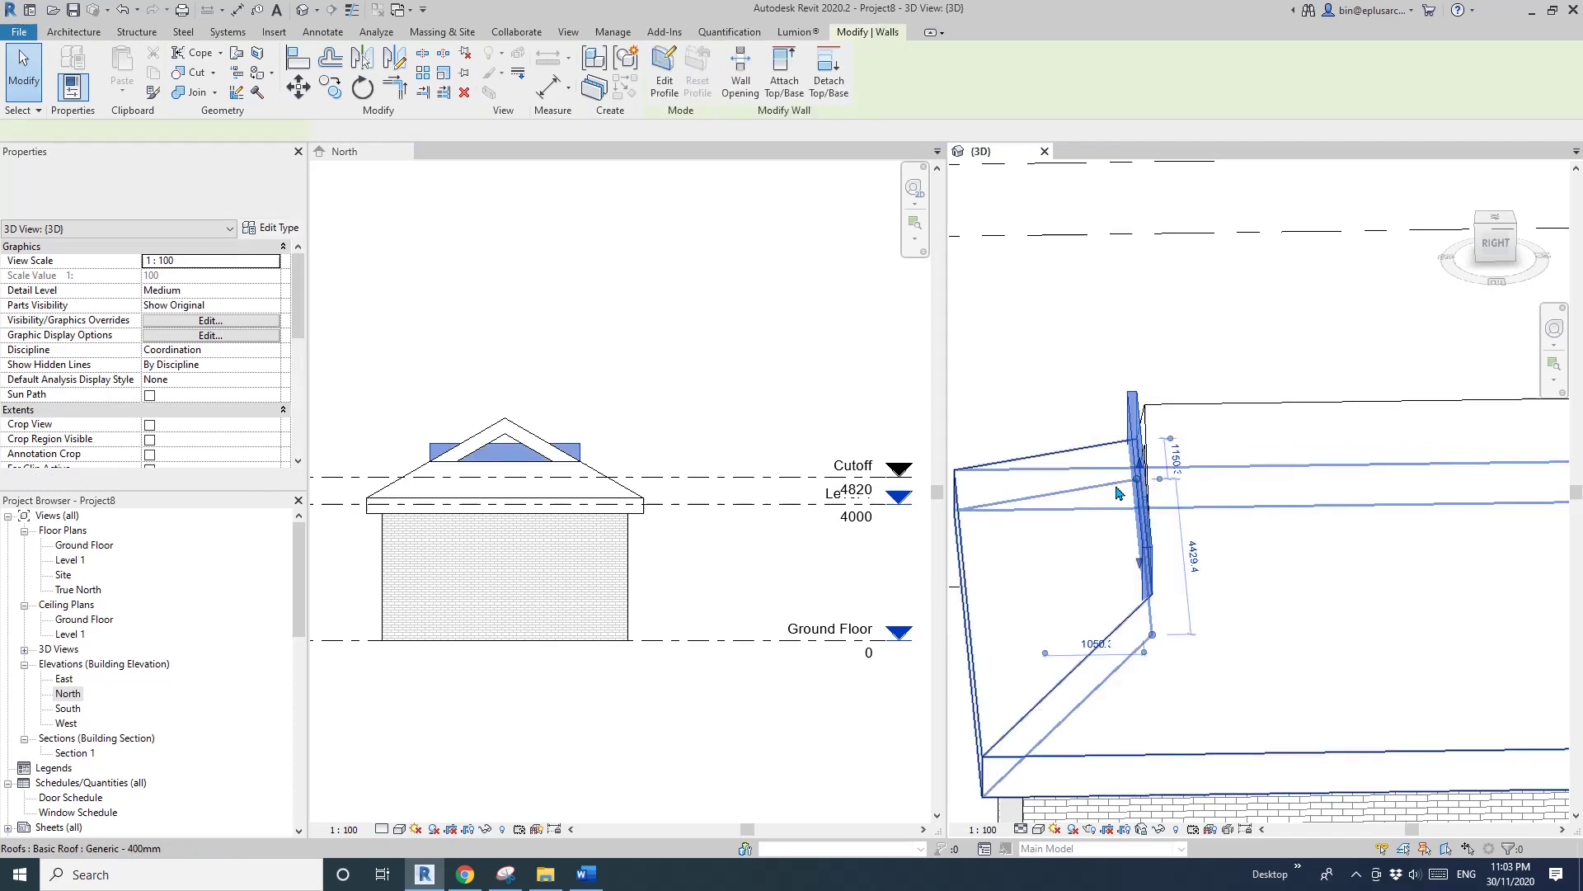
click(1093, 456)
shift+middle_drag(1093, 456, 1273, 467)
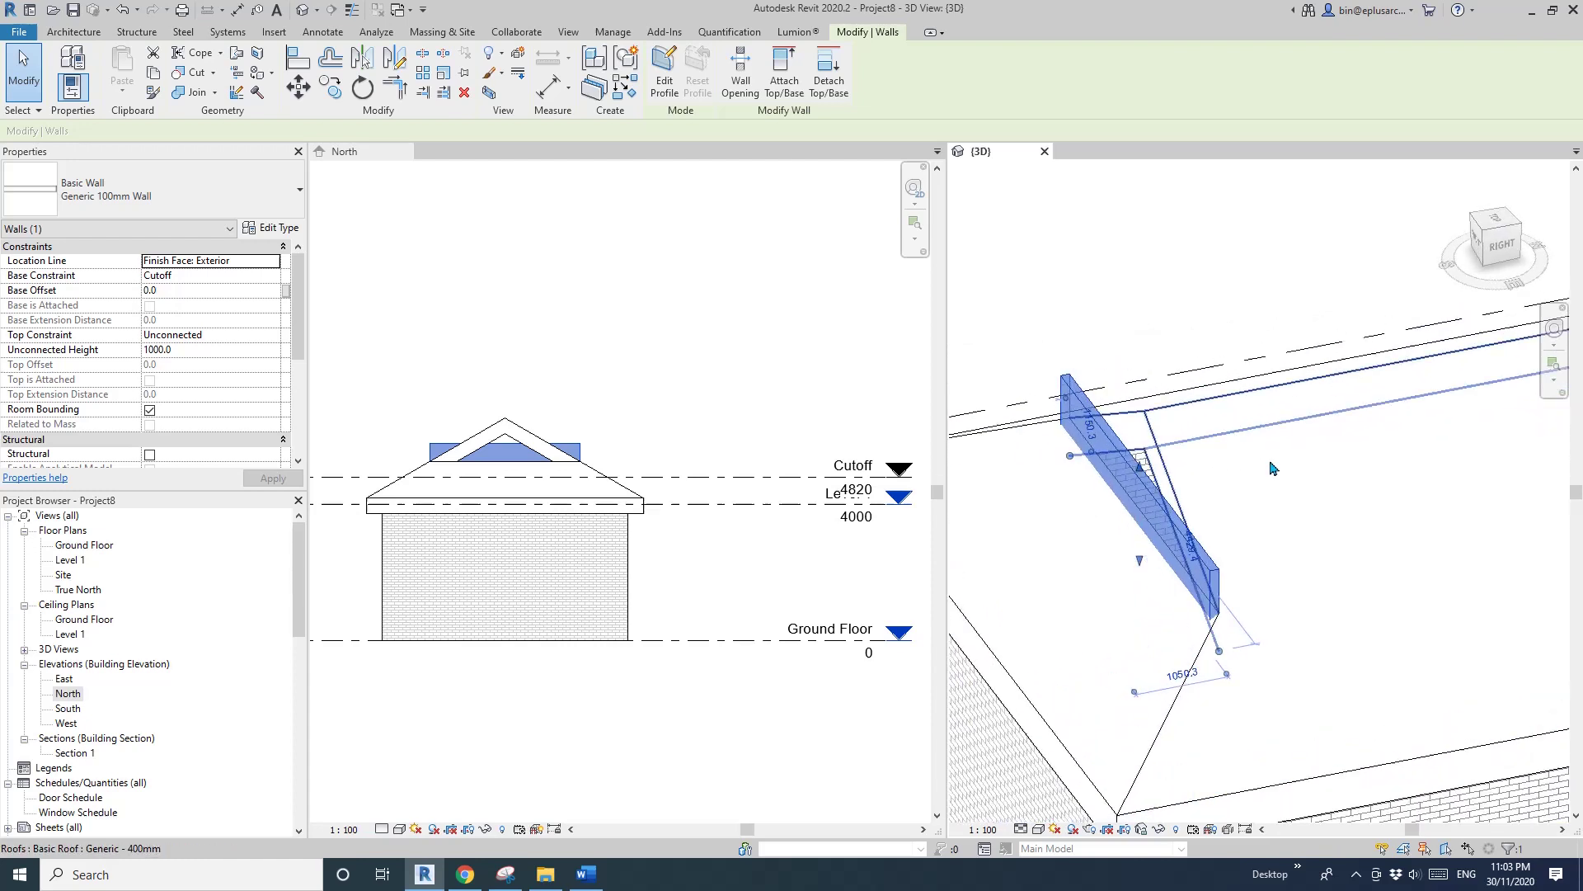
key(space)
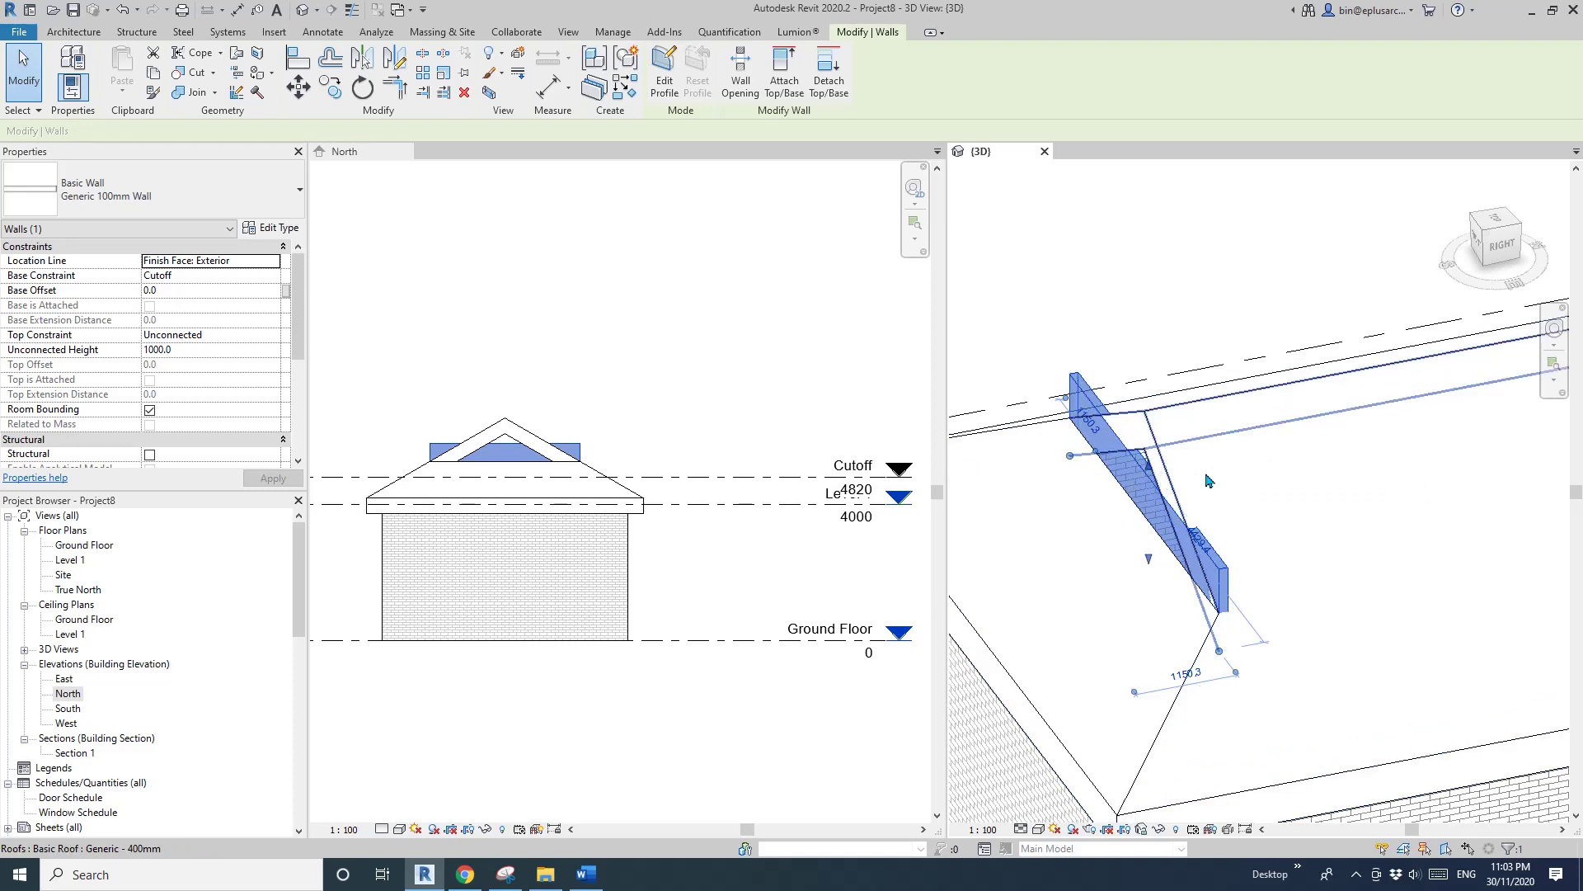
Attach the top of the front gable wall to the upper gable roof.
shift+middle_drag(1193, 491, 1267, 449)
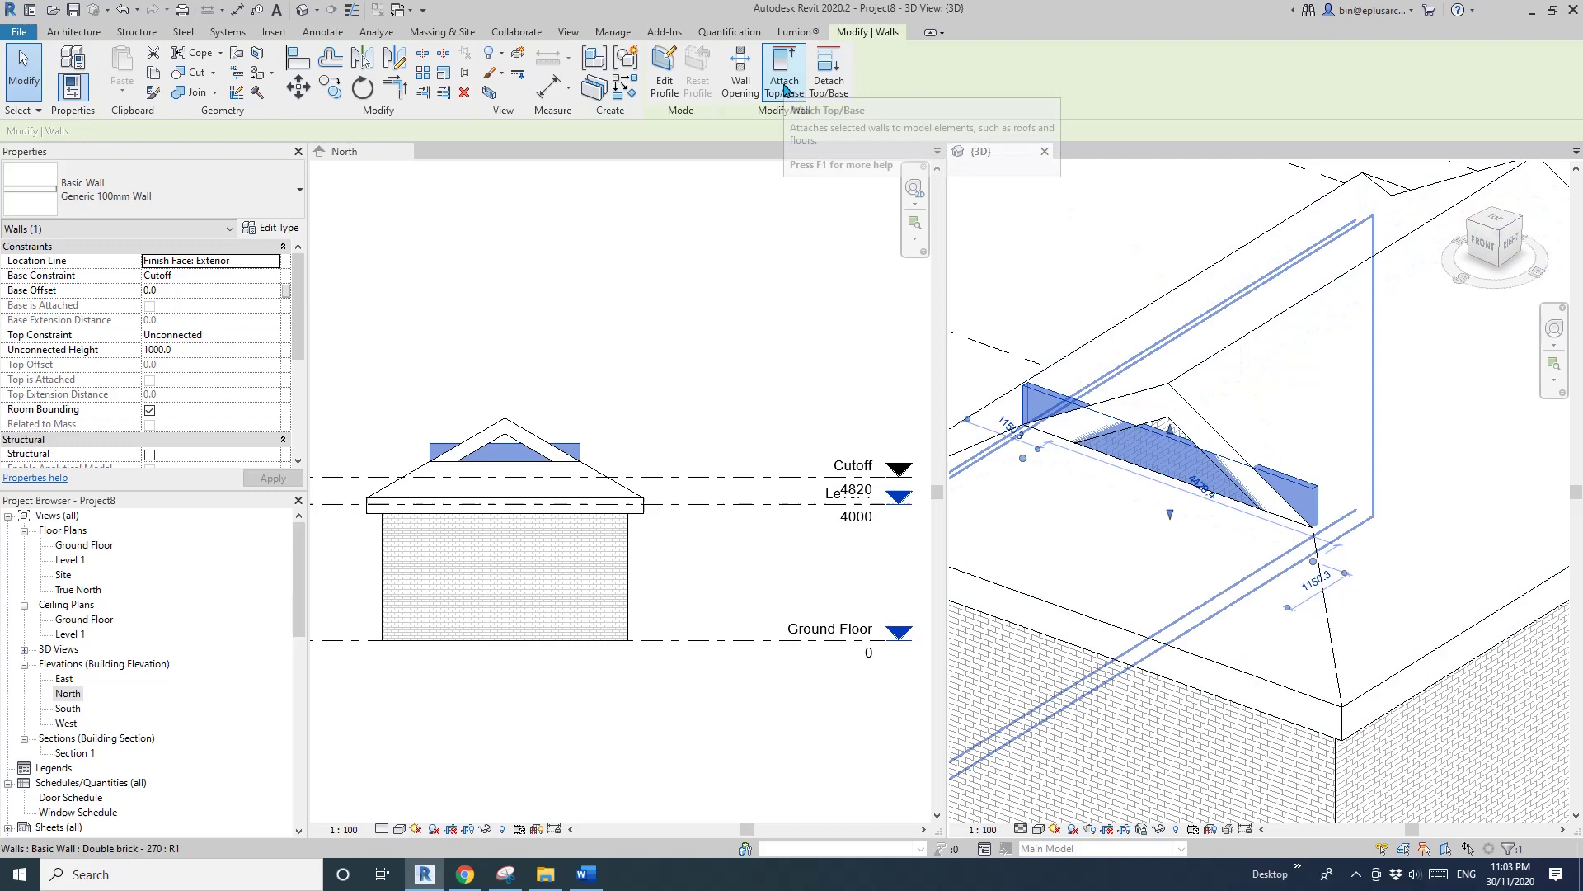
click(795, 96)
click(1270, 376)
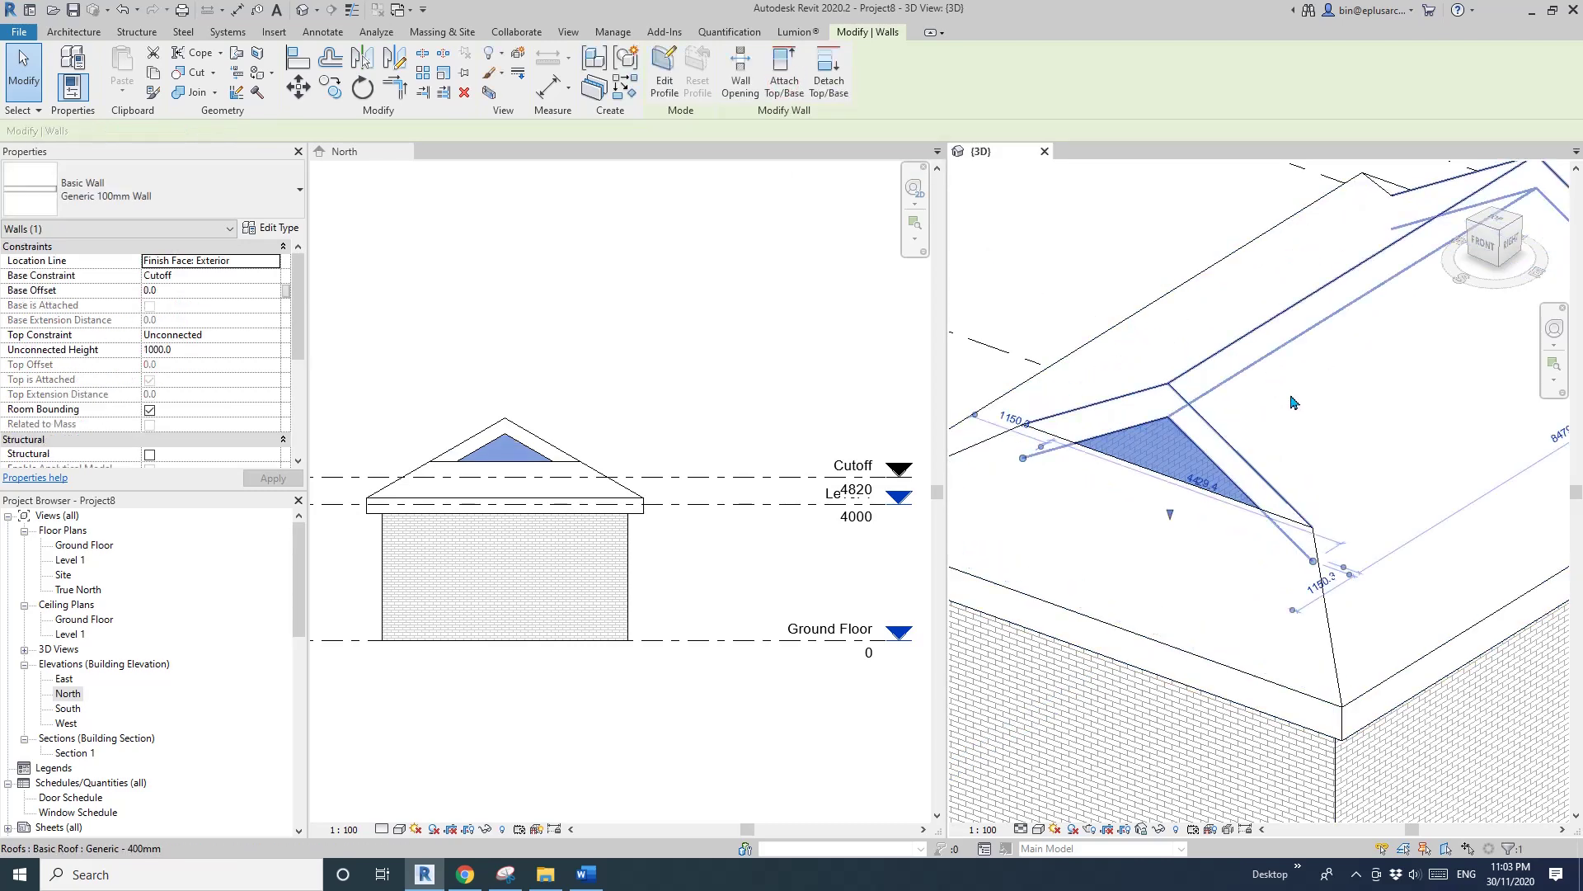
key(Escape)
shift+middle_drag(1292, 420, 1188, 527)
scroll(1314, 498, down, 2)
scroll(1136, 509, up, 5)
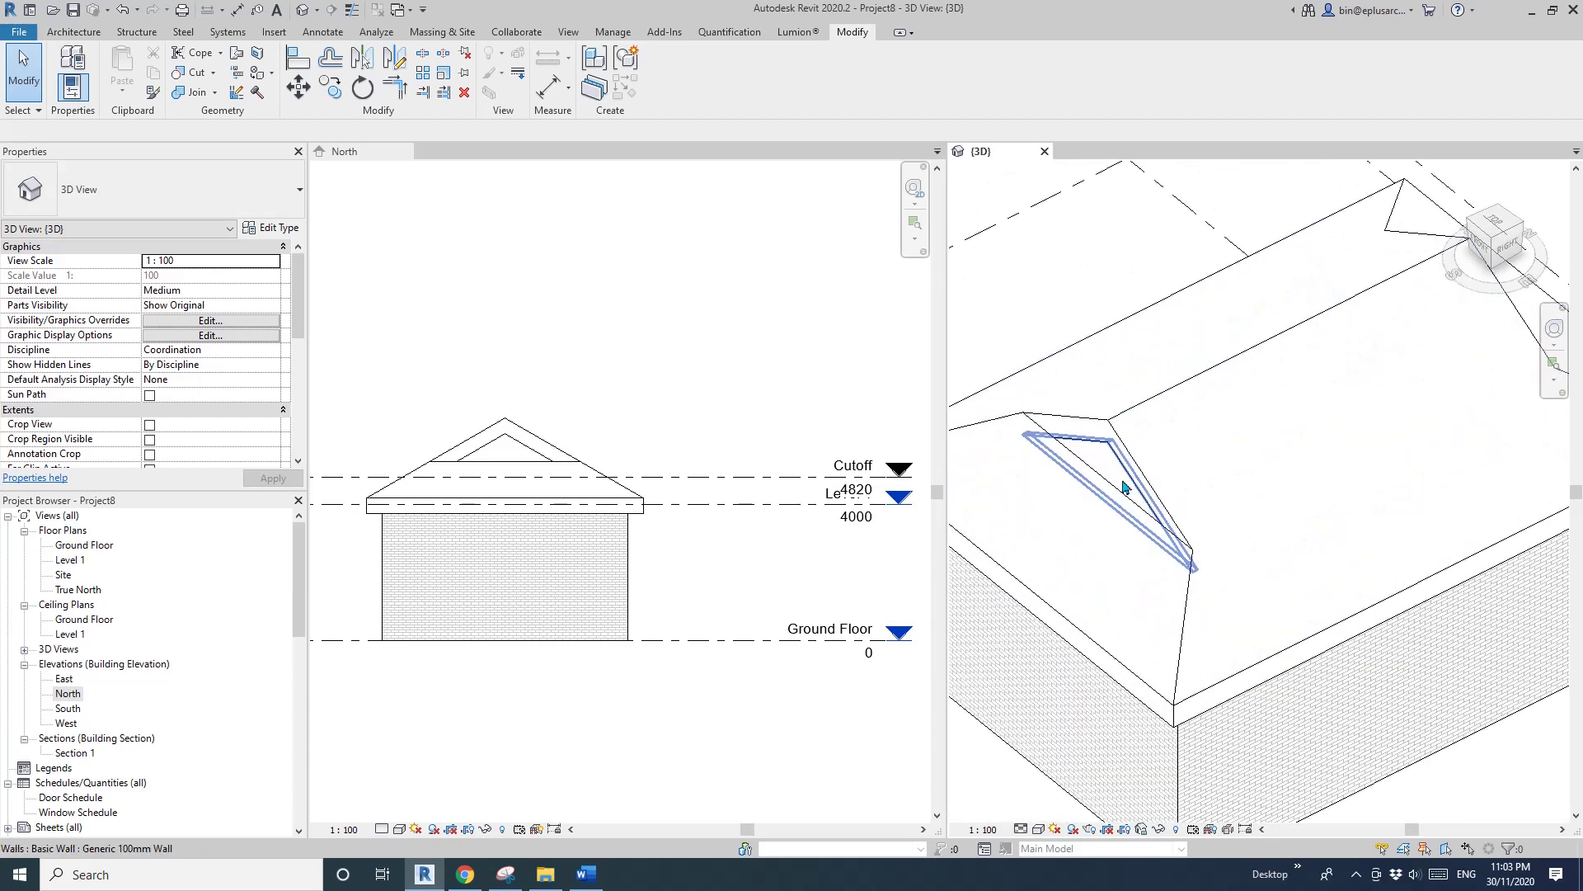
Create a similar Generic 100mm Wall with Pick Lines along the hip roof's cut edge at the back gable end.
click(1115, 521)
scroll(1132, 600, down, 4)
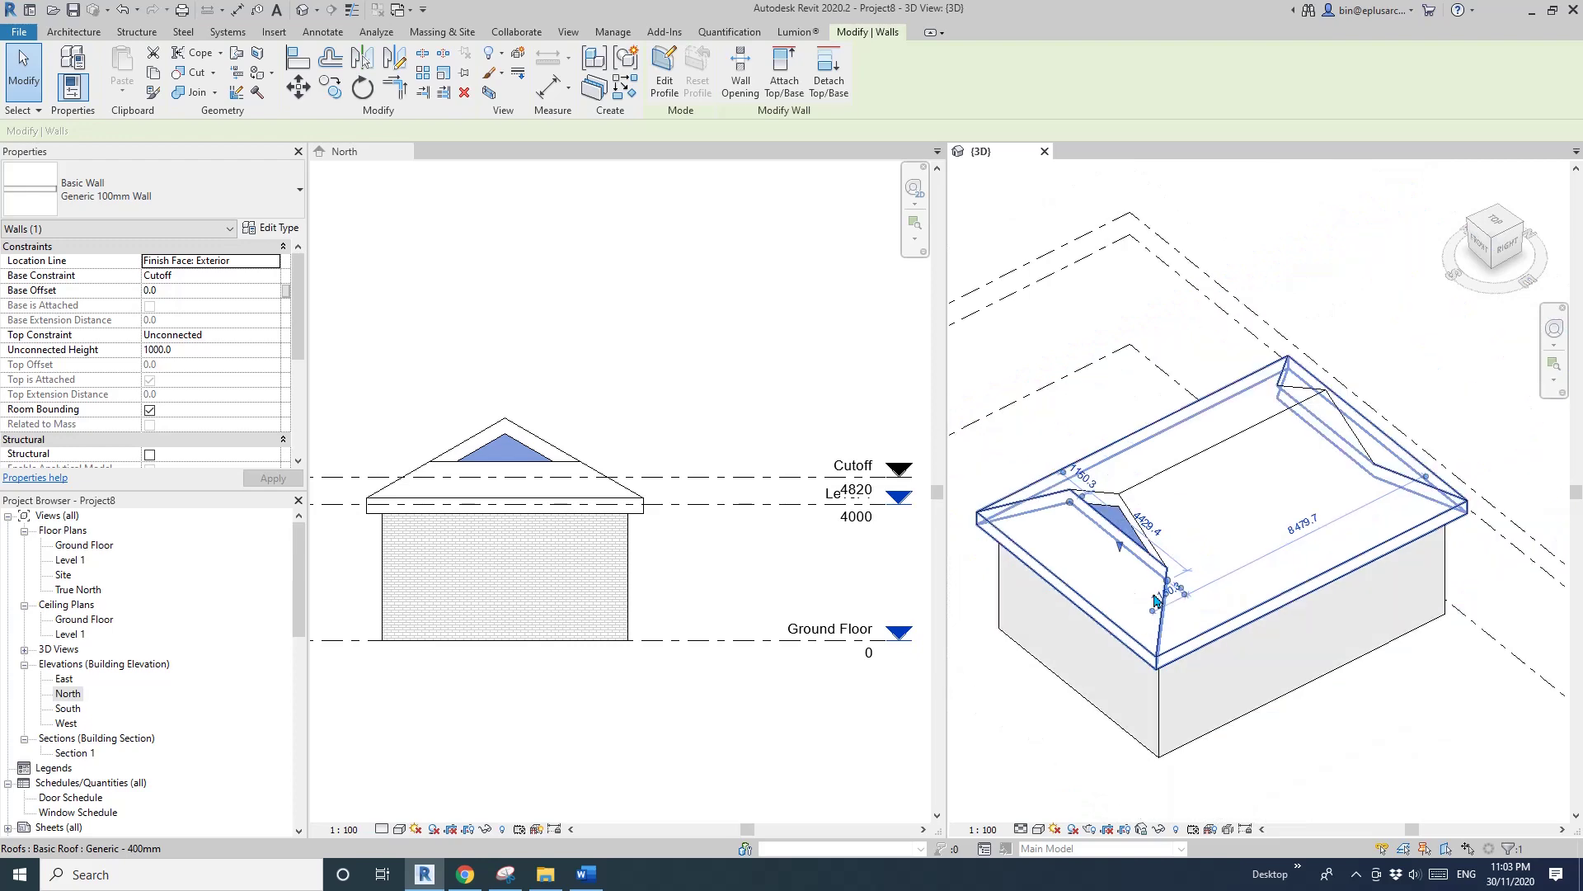
shift+middle_drag(1131, 599, 1200, 551)
key(c)
key(s)
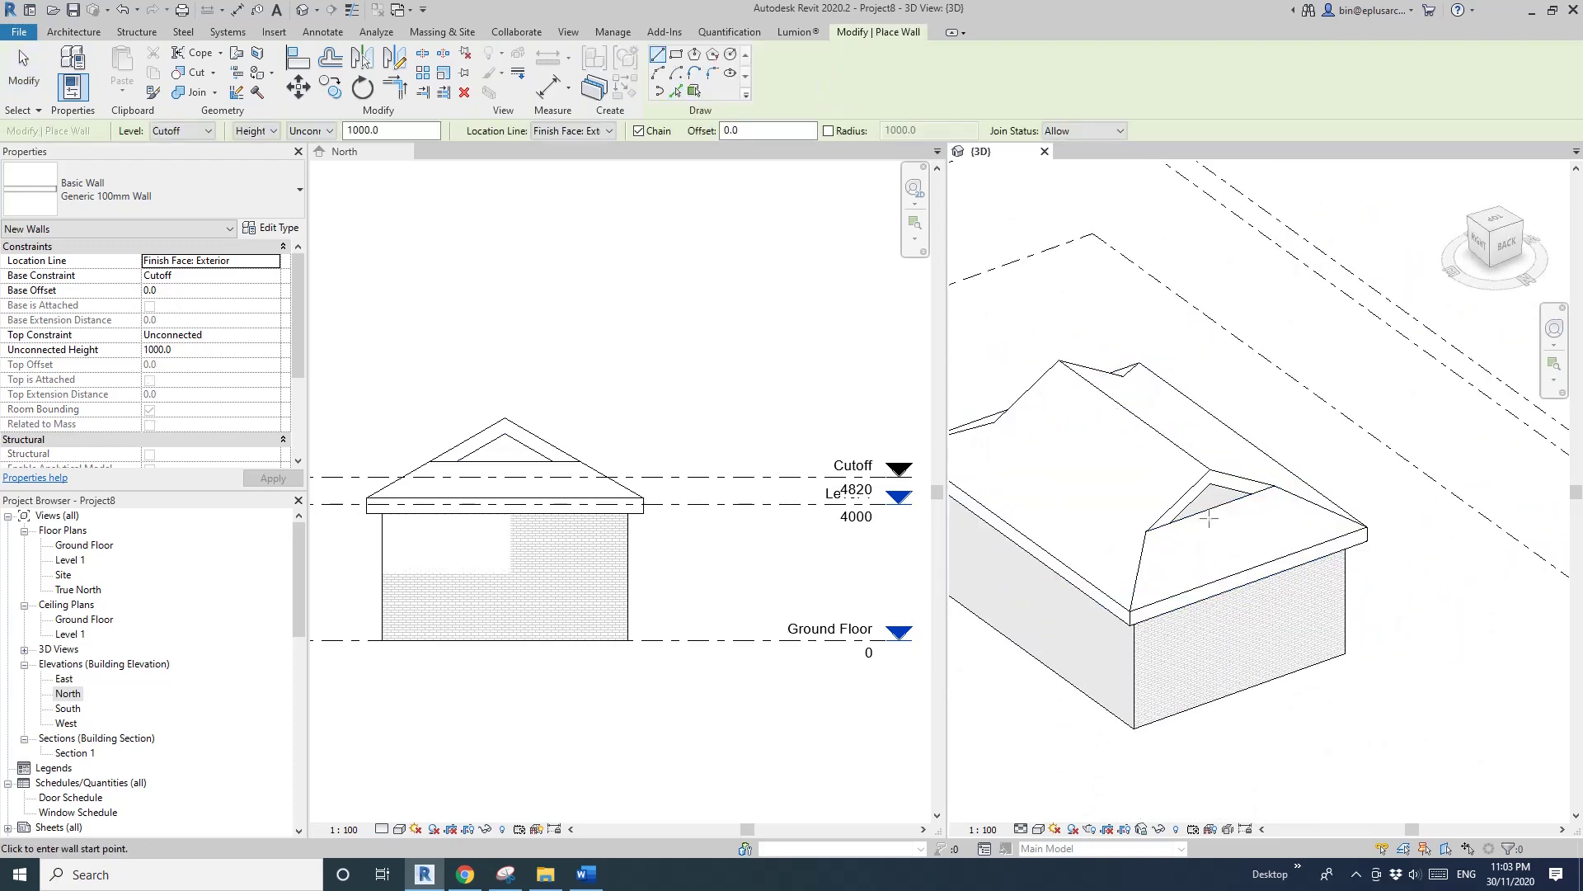
click(676, 93)
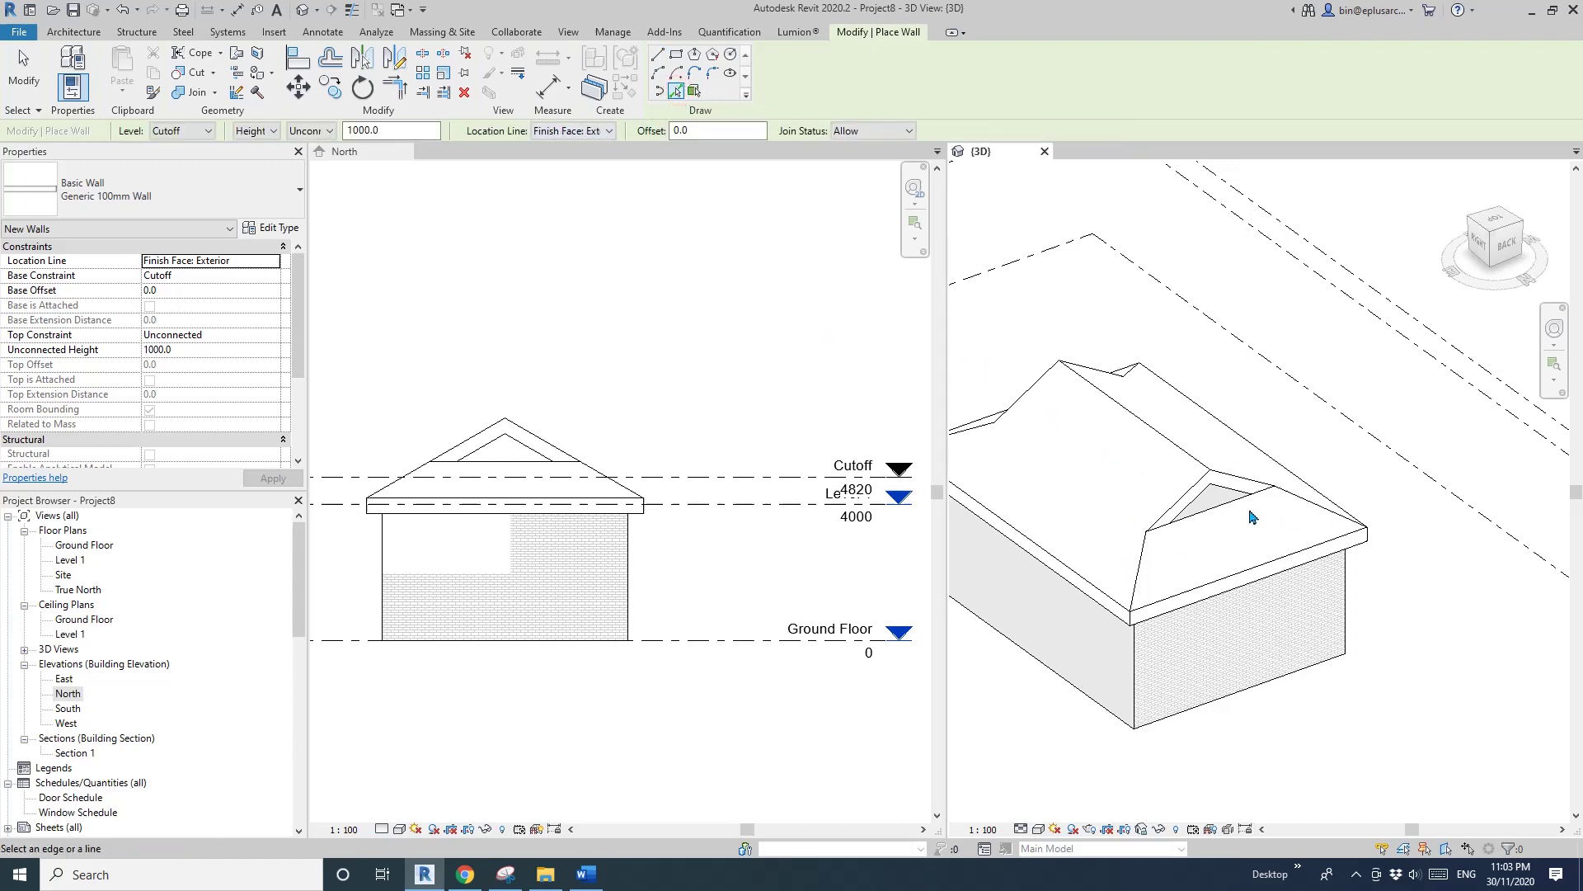
click(1214, 513)
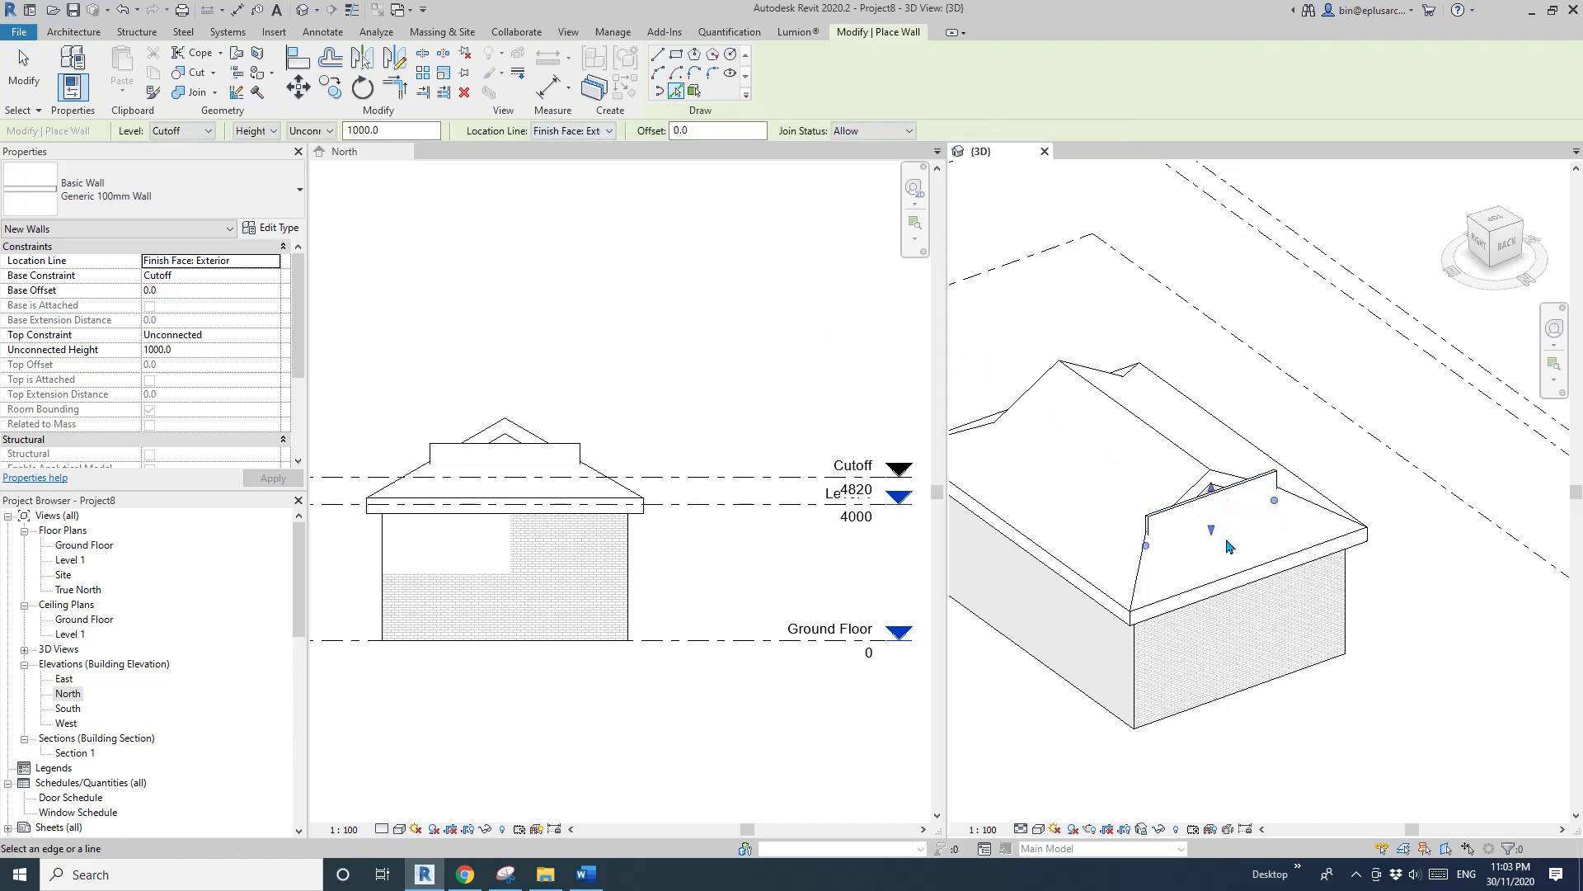
Attach the top of the back gable wall to the upper gable roof.
key(Escape)
key(Escape)
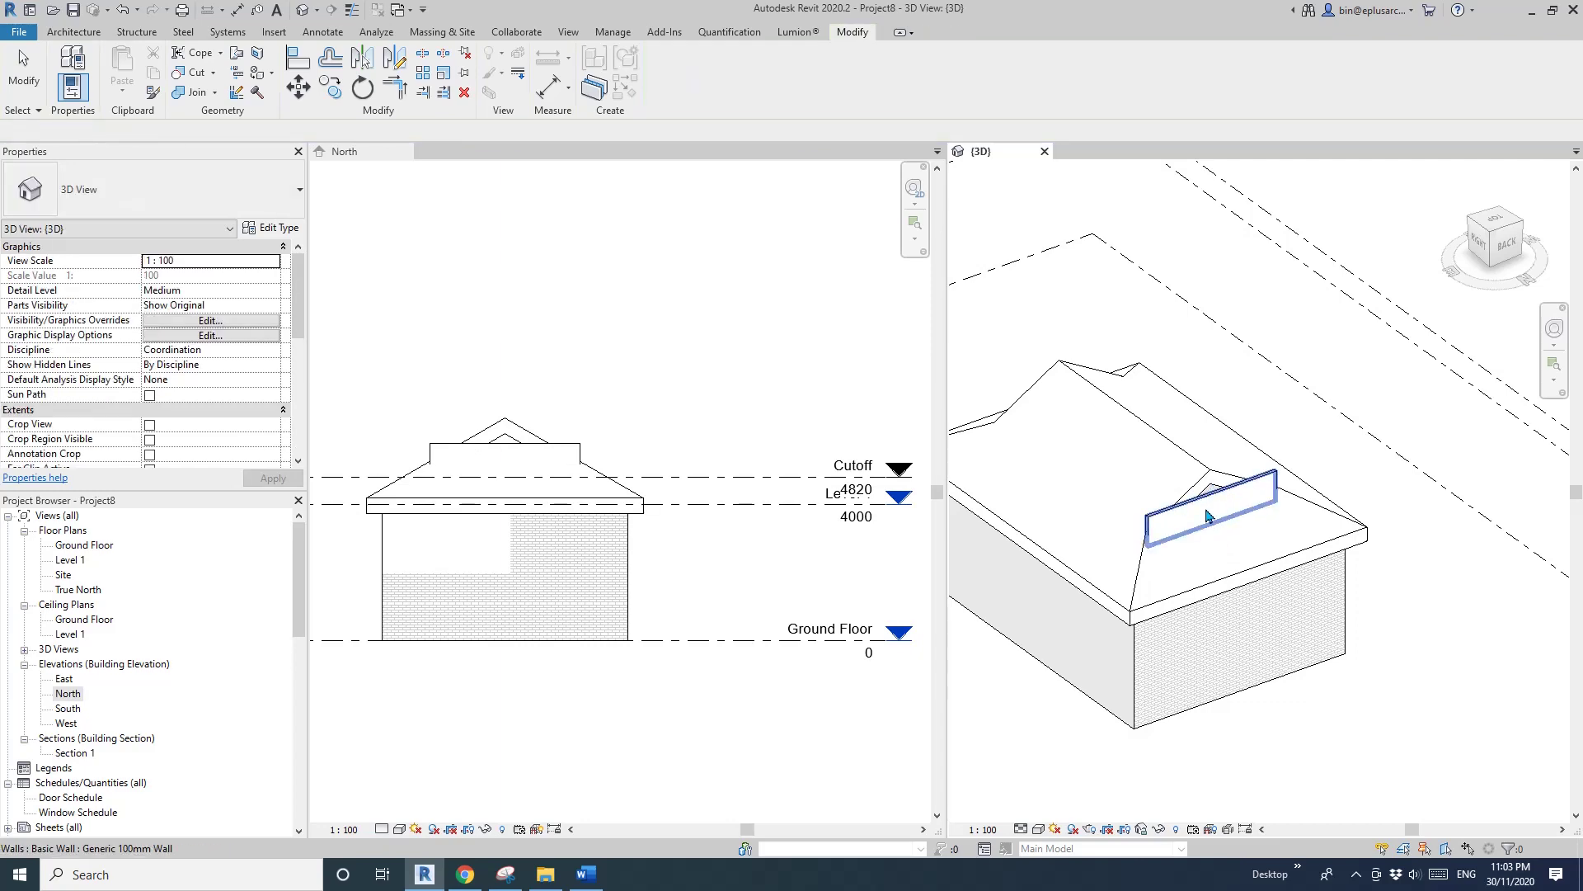
scroll(1214, 510, up, 3)
shift+middle_drag(1213, 509, 1369, 528)
middle_drag(1393, 412, 1317, 459)
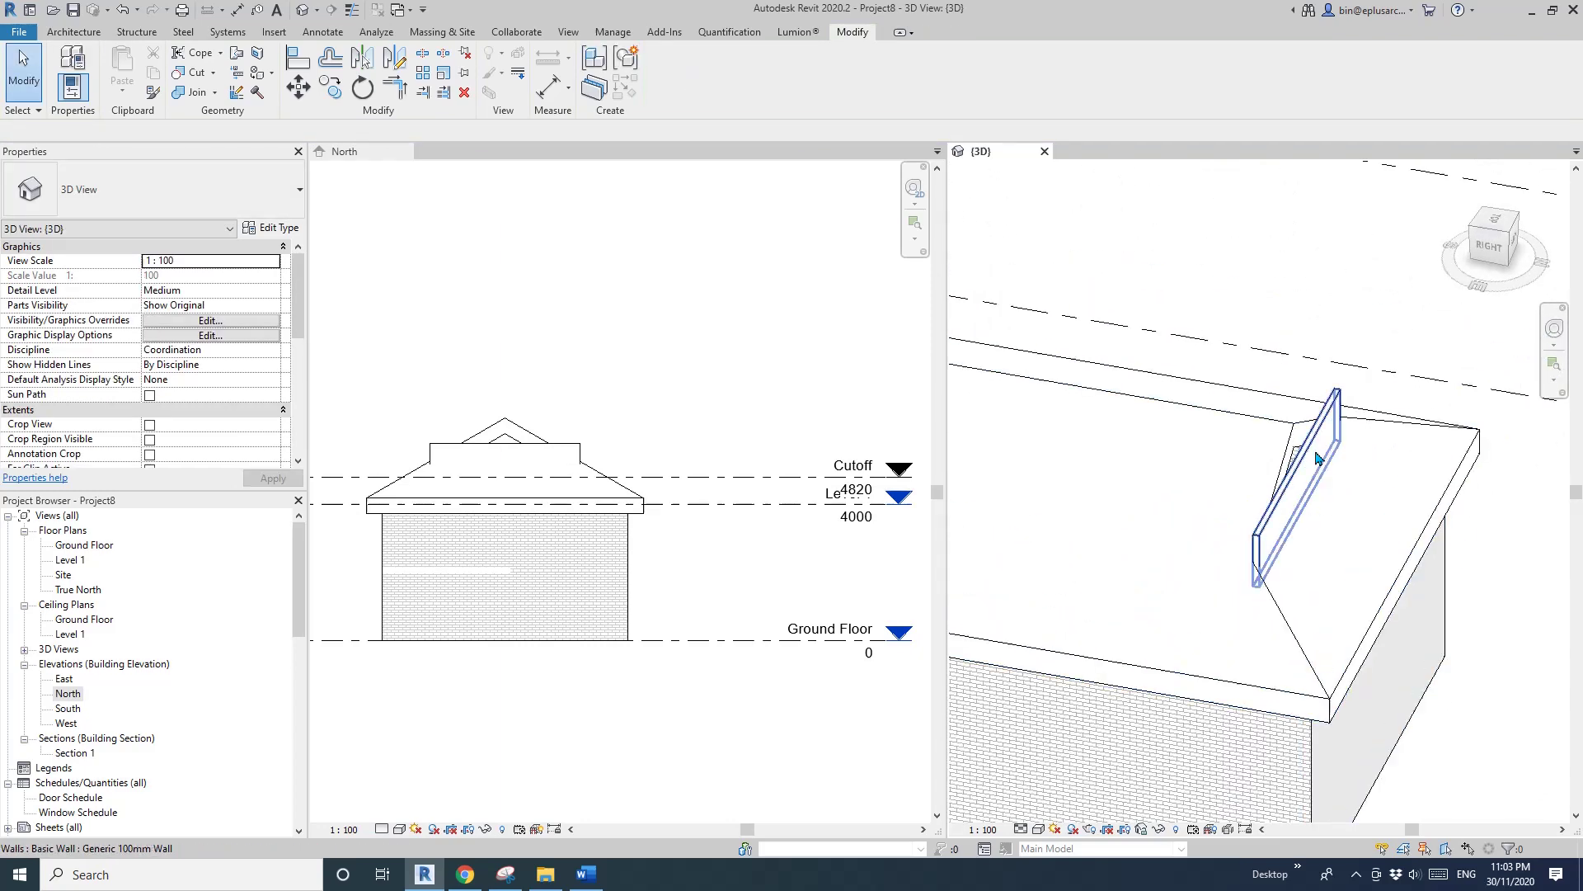
click(1317, 459)
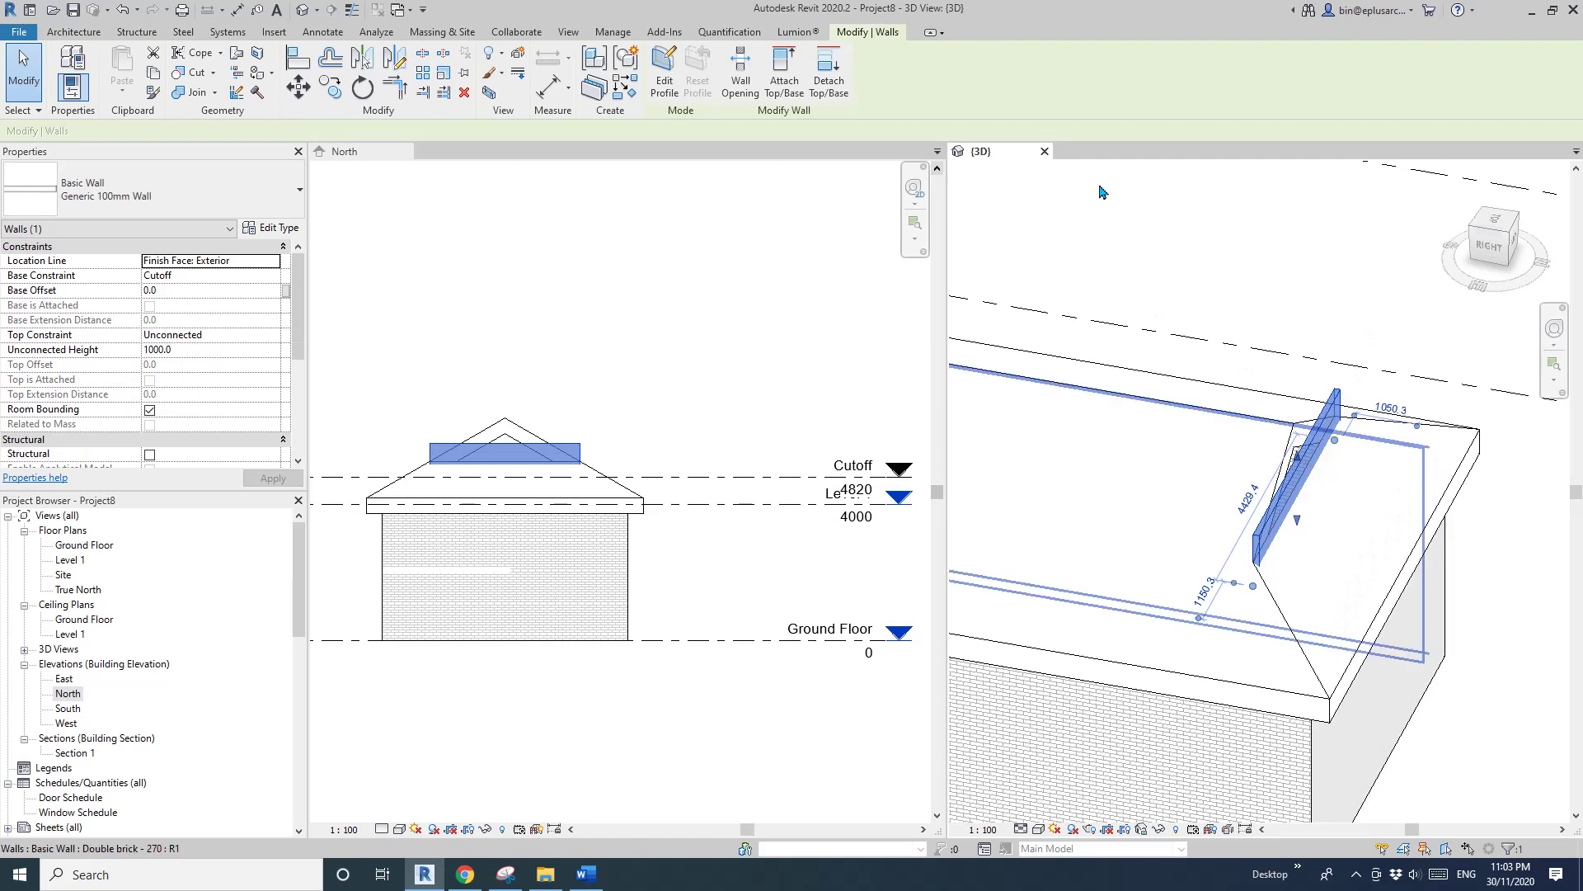
click(790, 80)
click(1228, 436)
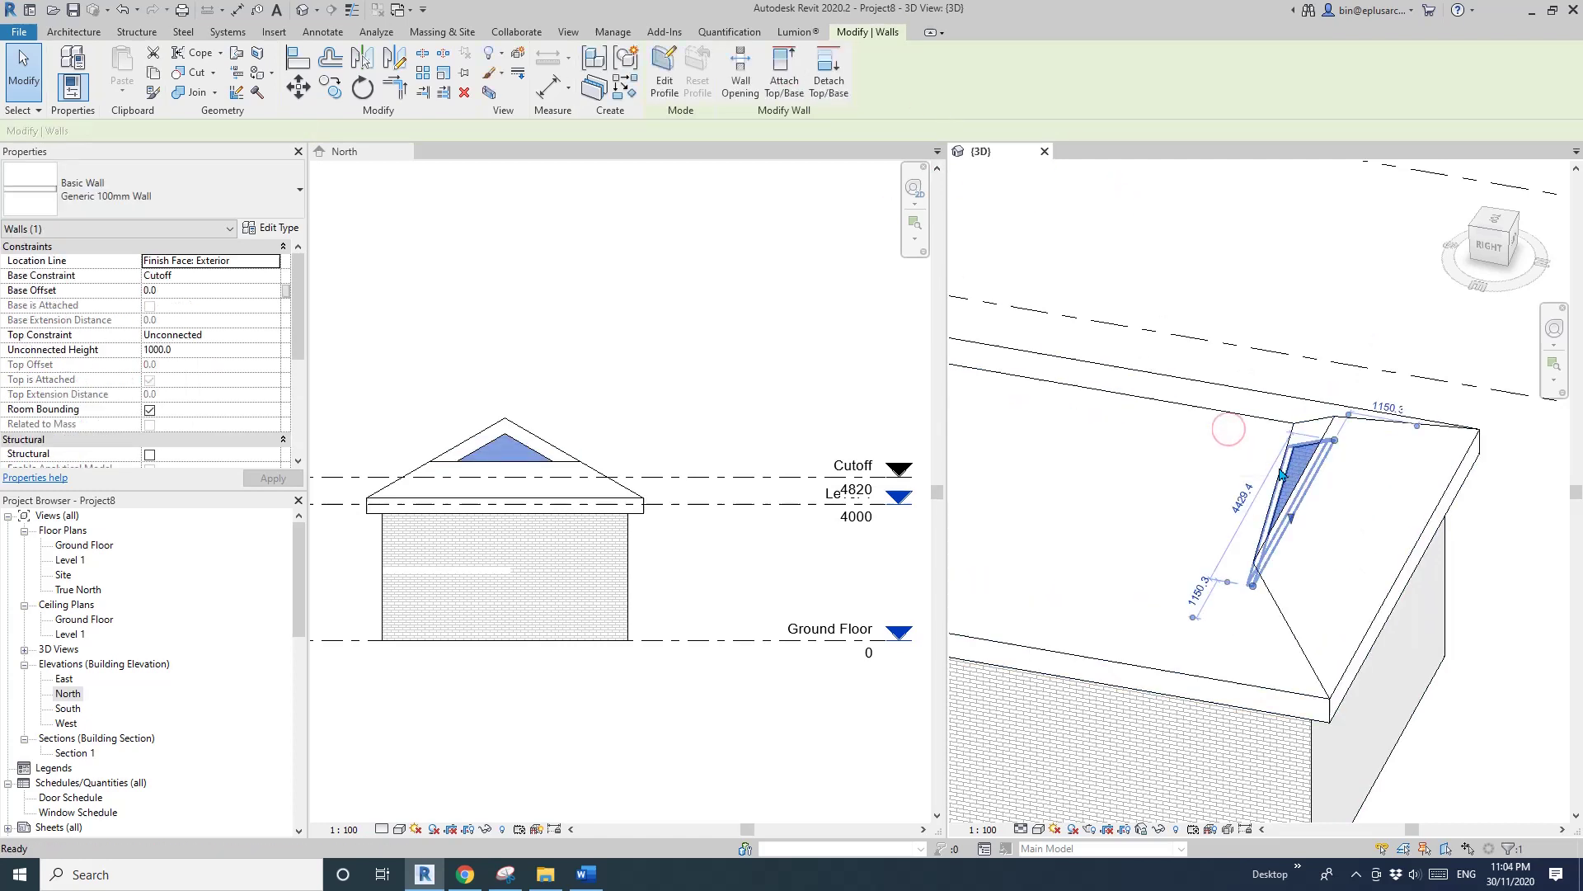
key(Escape)
Raise the Cutoff level to 5020 mm in the North elevation.
shift+middle_drag(1127, 428, 1261, 482)
click(682, 484)
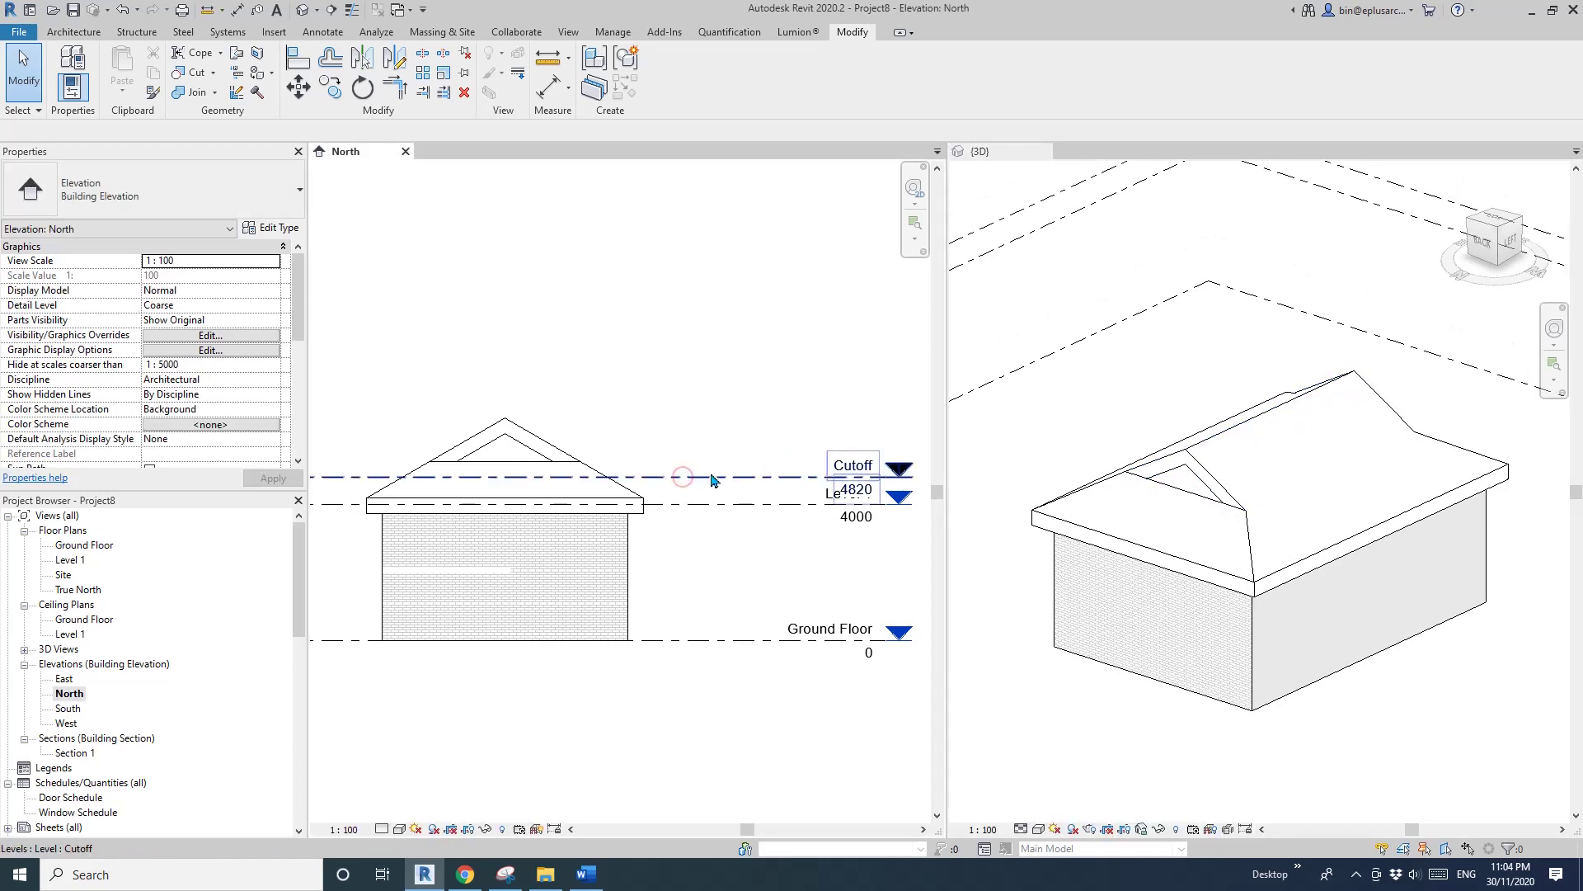
click(702, 482)
drag(701, 482, 697, 477)
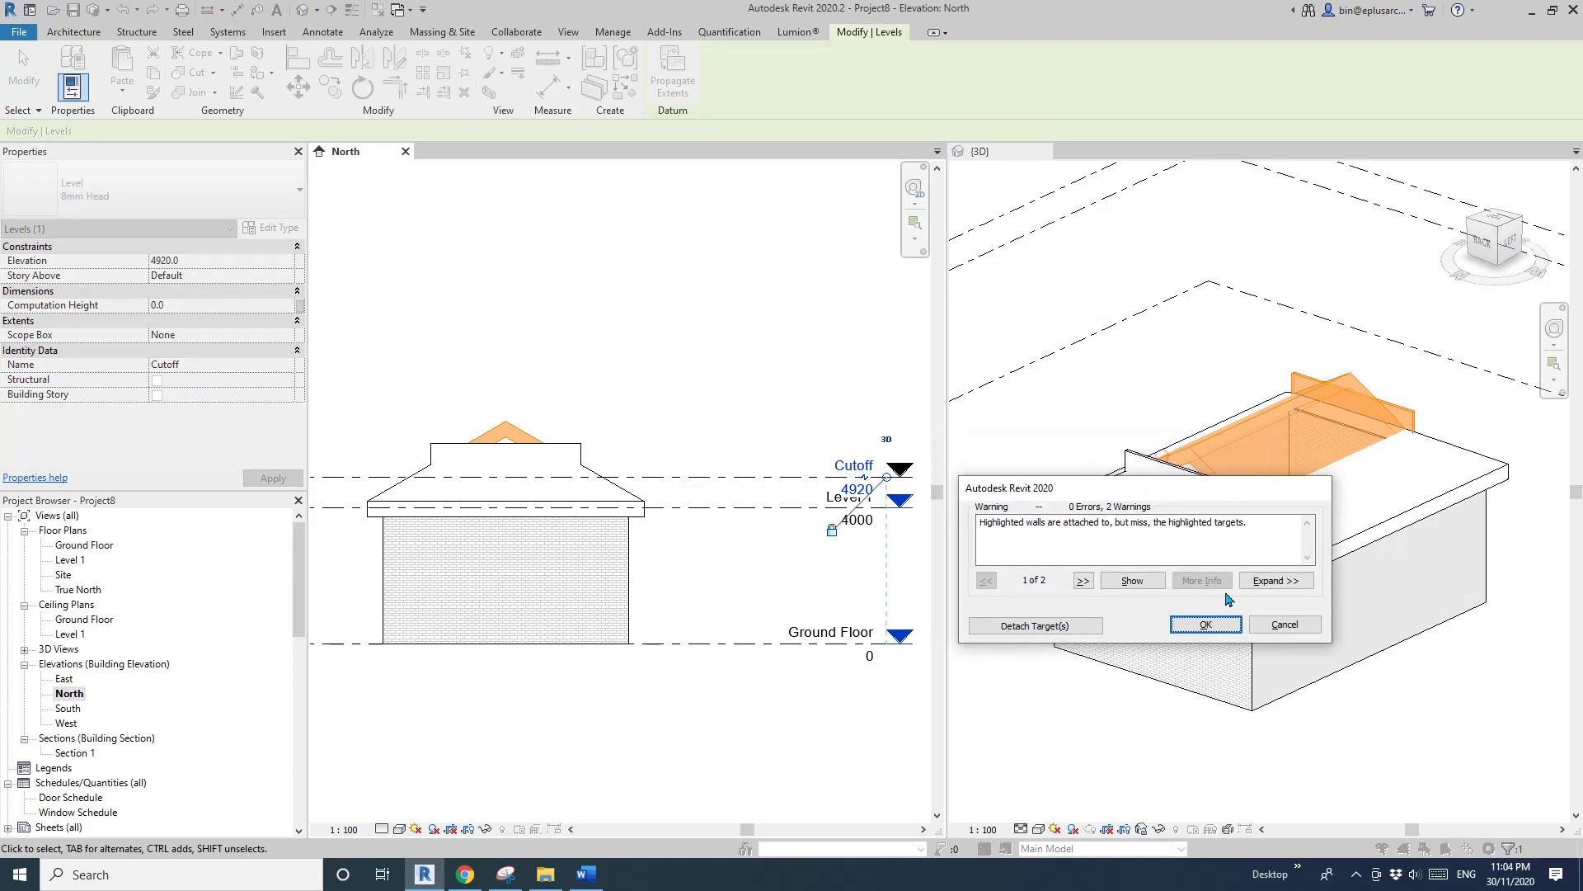
click(1189, 591)
click(658, 484)
click(659, 477)
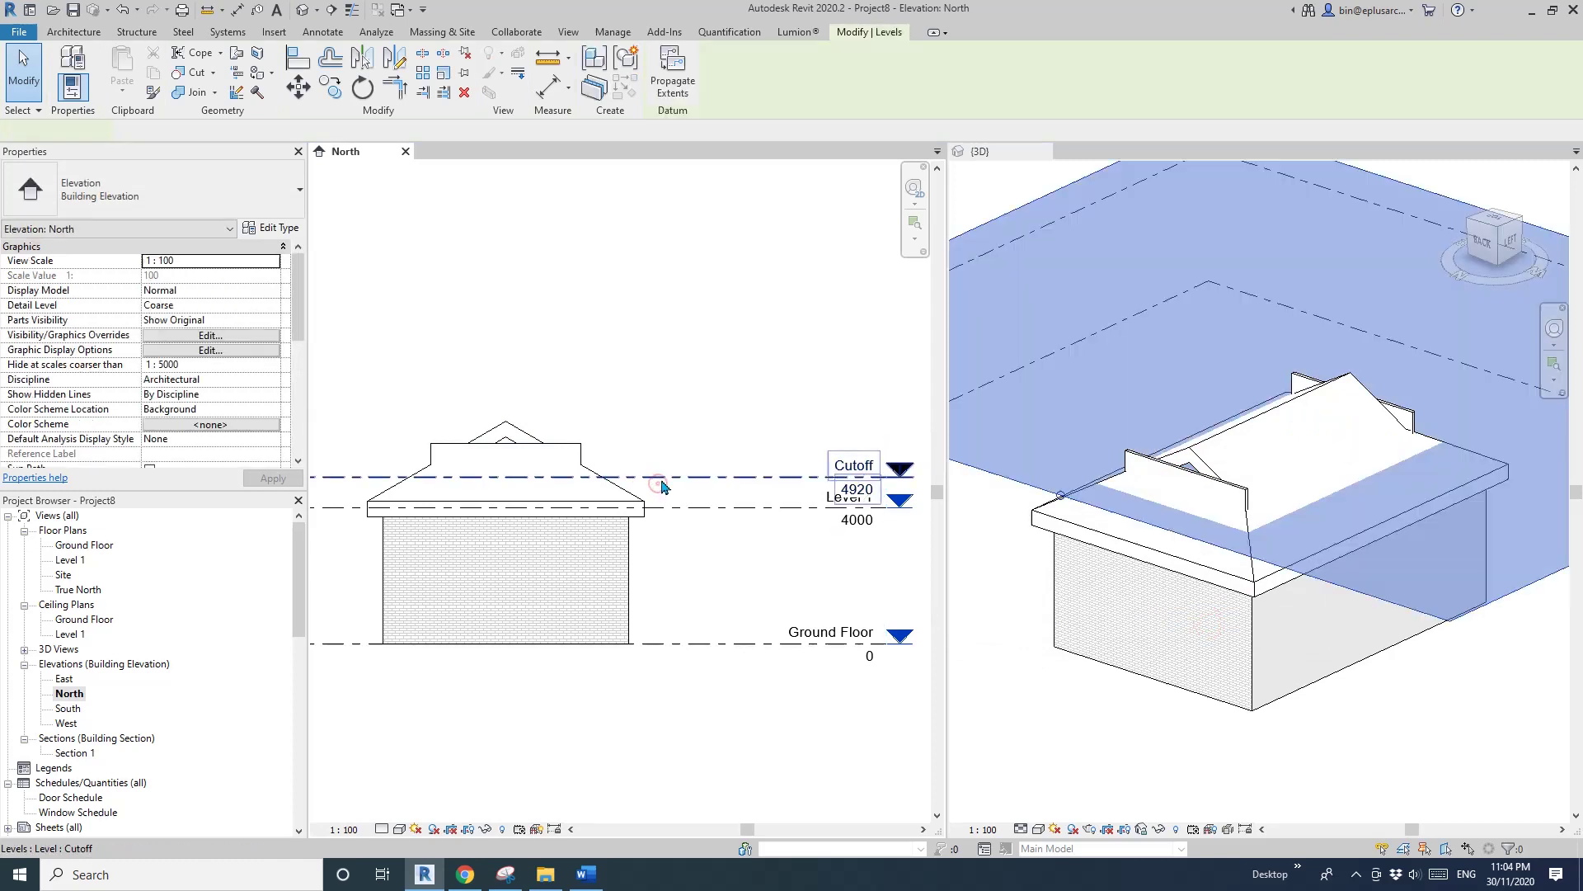
click(685, 423)
click(678, 477)
drag(678, 483, 678, 480)
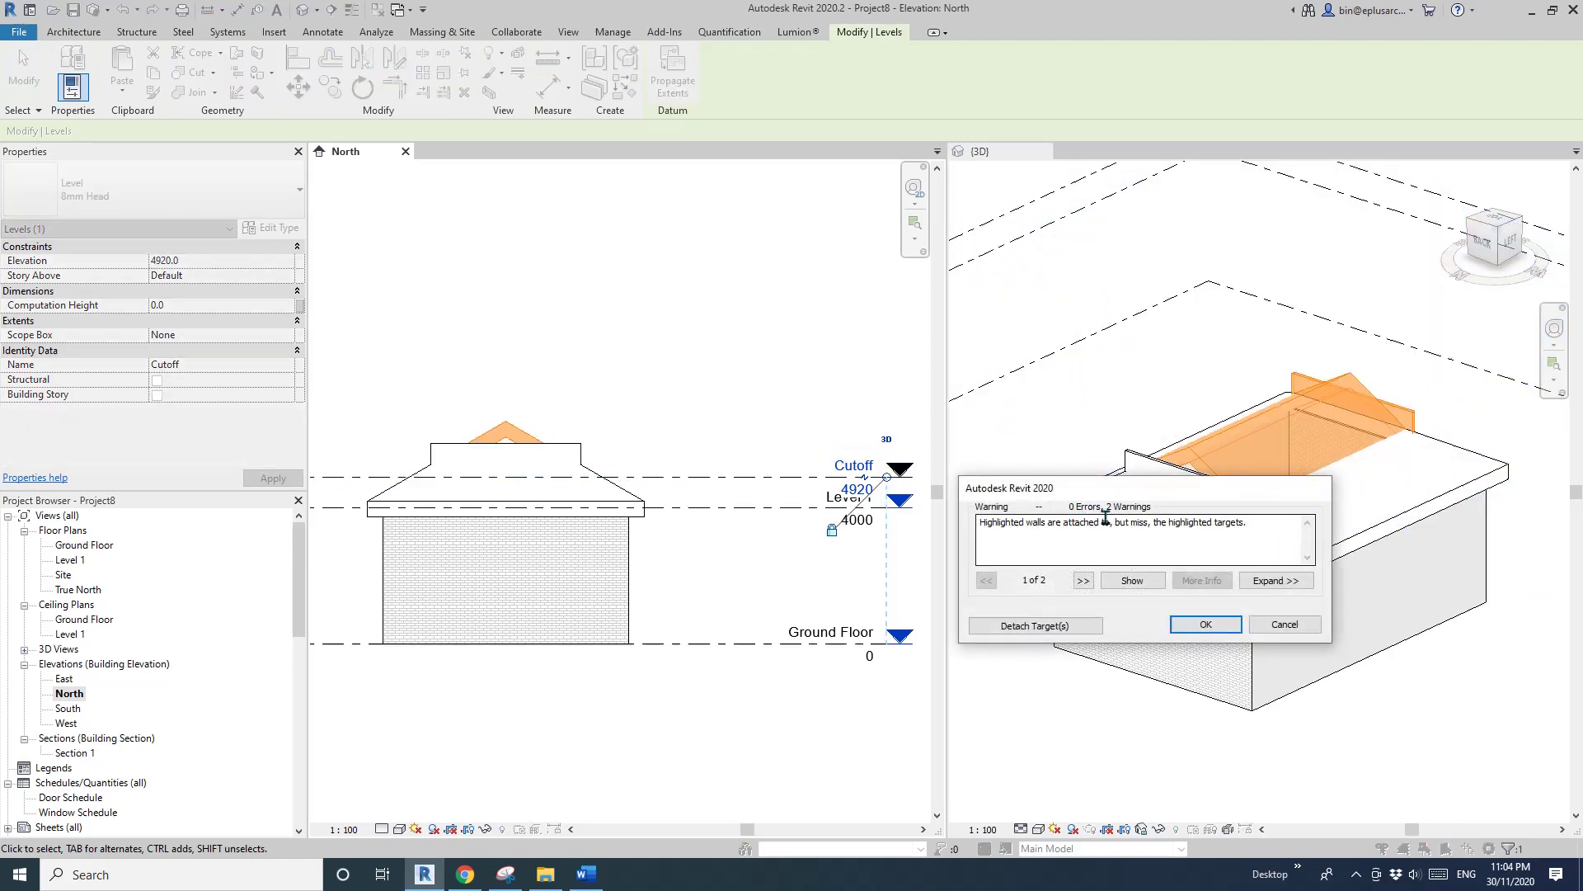
click(1206, 624)
drag(635, 482, 636, 472)
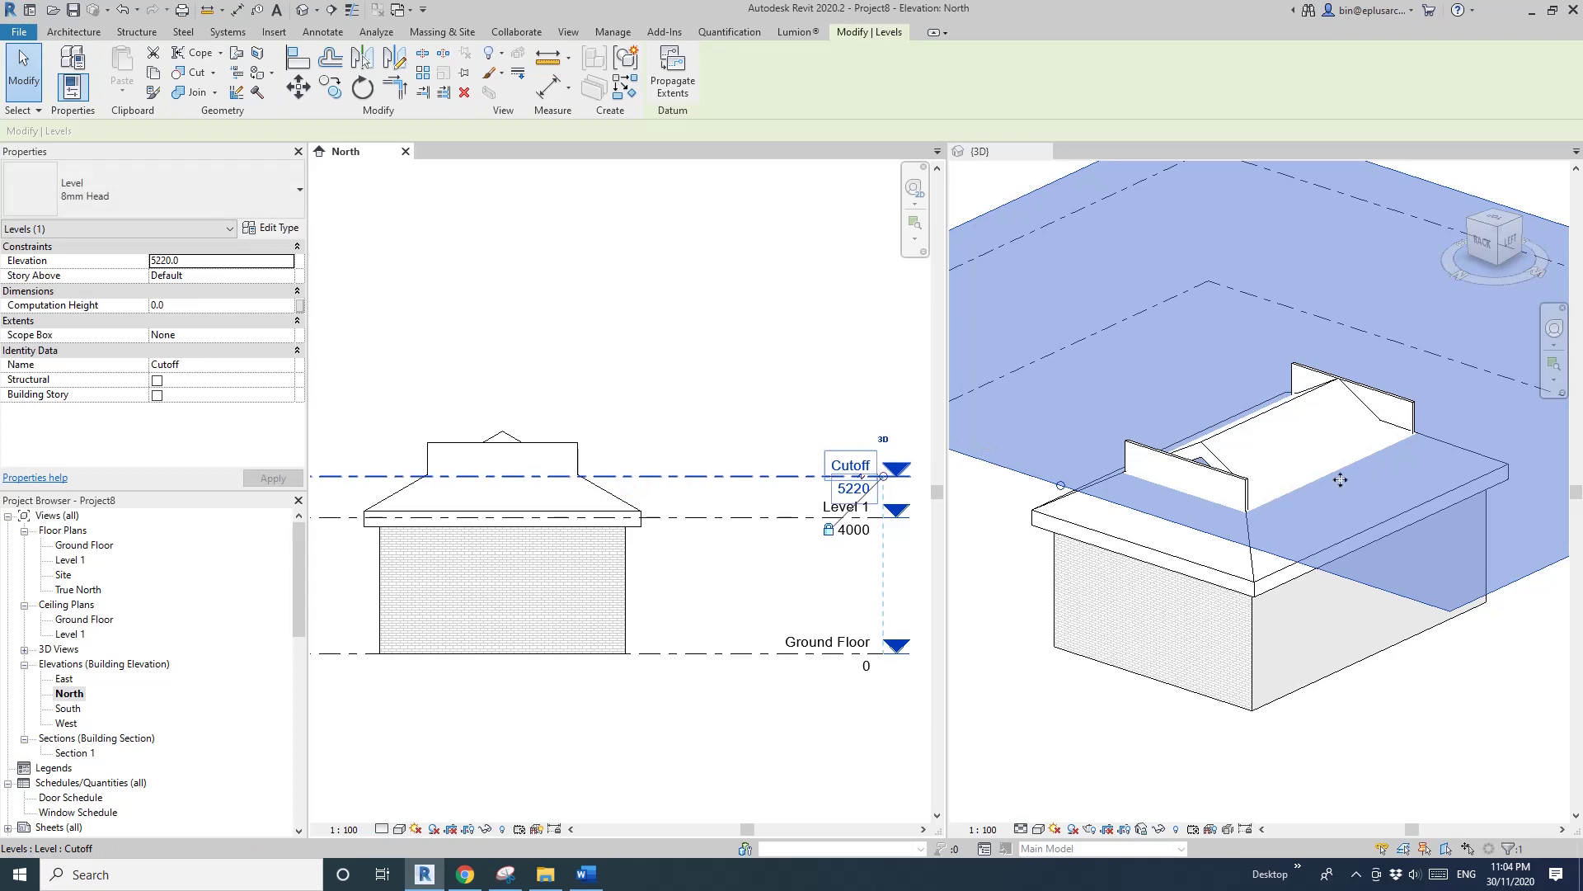
drag(1220, 479, 1218, 485)
Align the back gable wall with the end face of the upper gable roof.
shift+middle_drag(1212, 468, 1060, 569)
scroll(1059, 540, up, 2)
scroll(1064, 530, up, 3)
key(Escape)
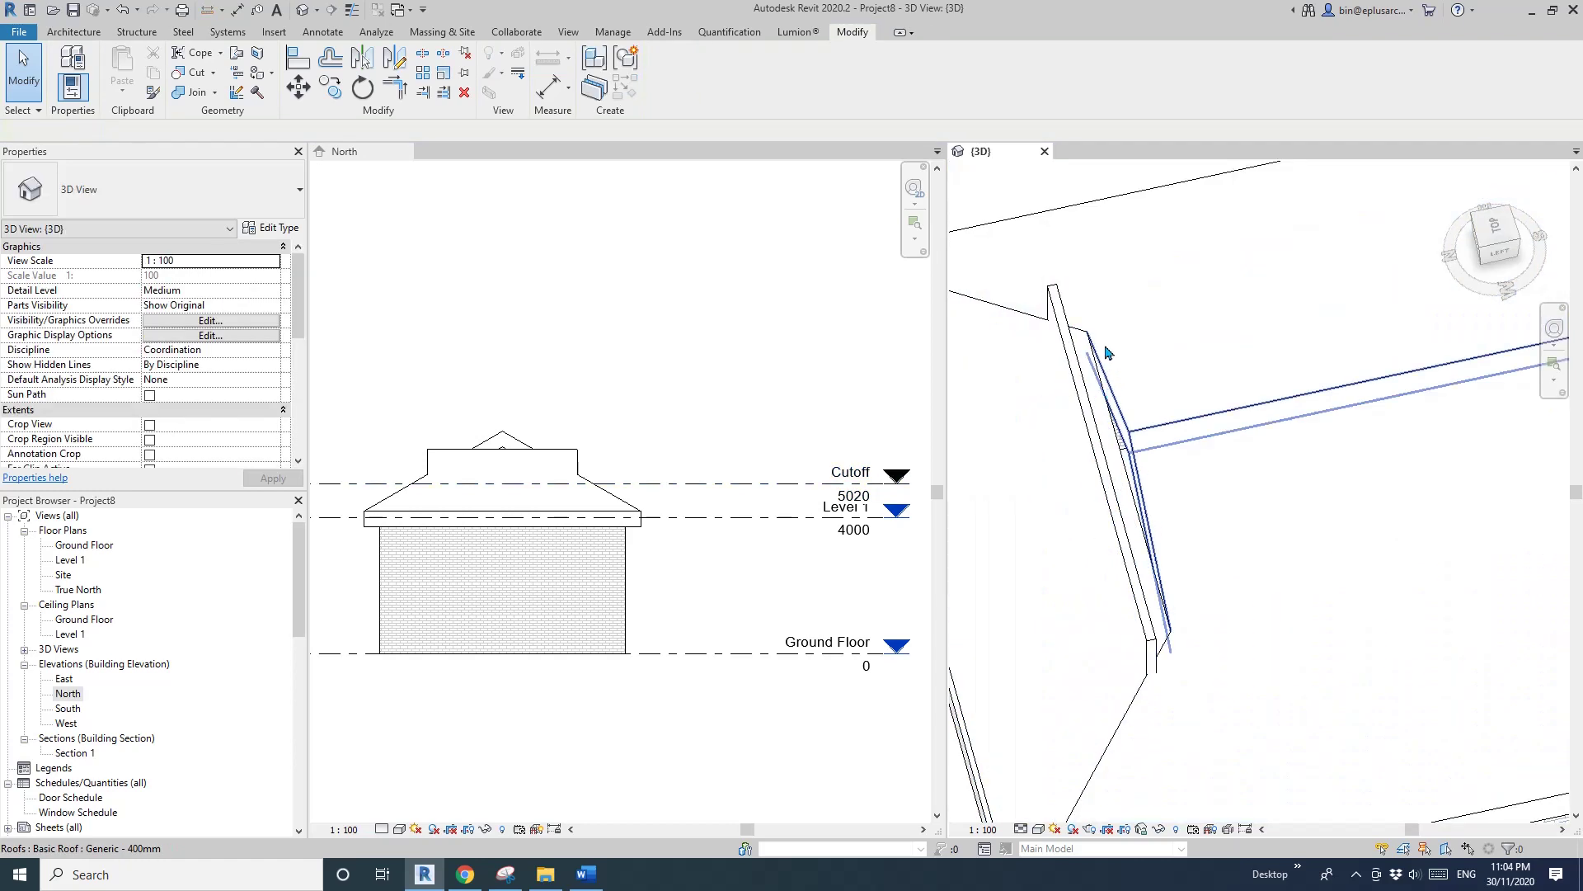
click(1090, 455)
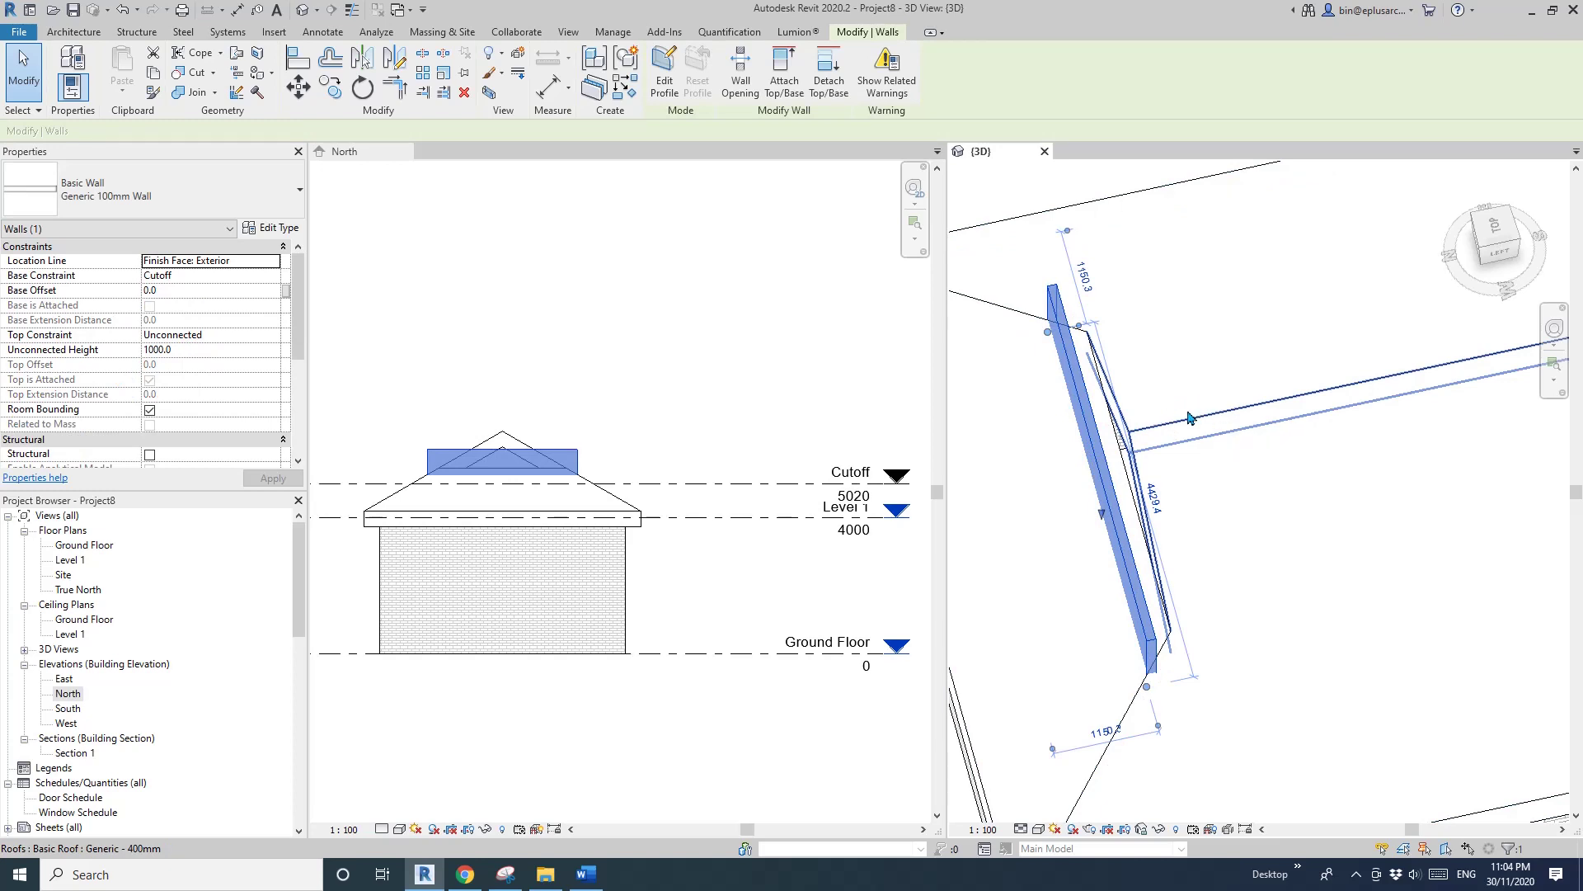
shift+middle_drag(1188, 416, 1120, 419)
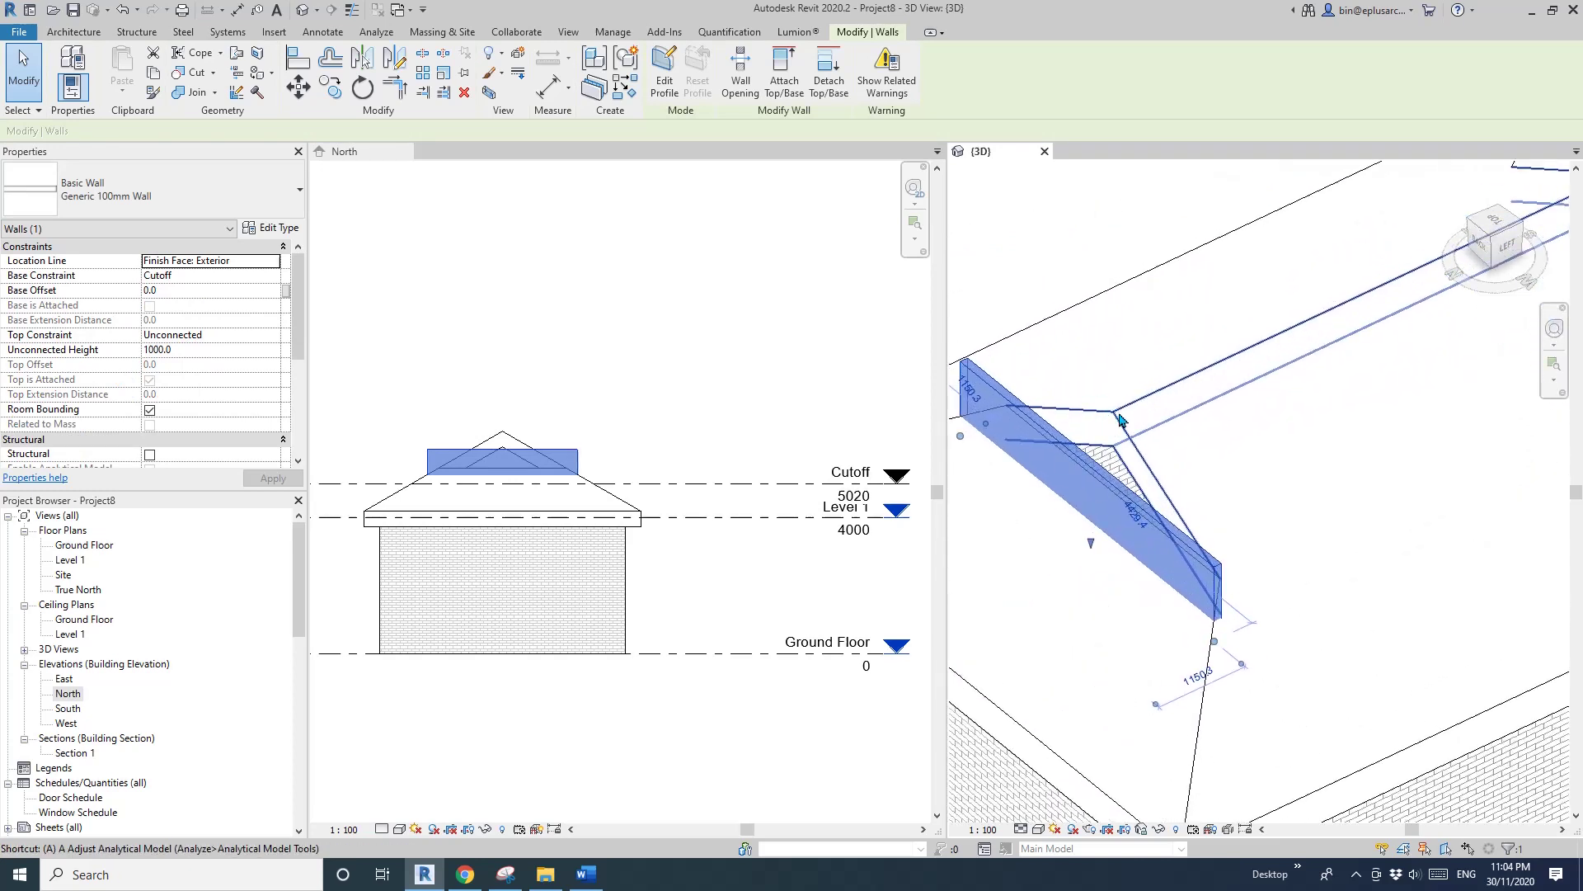
key(l)
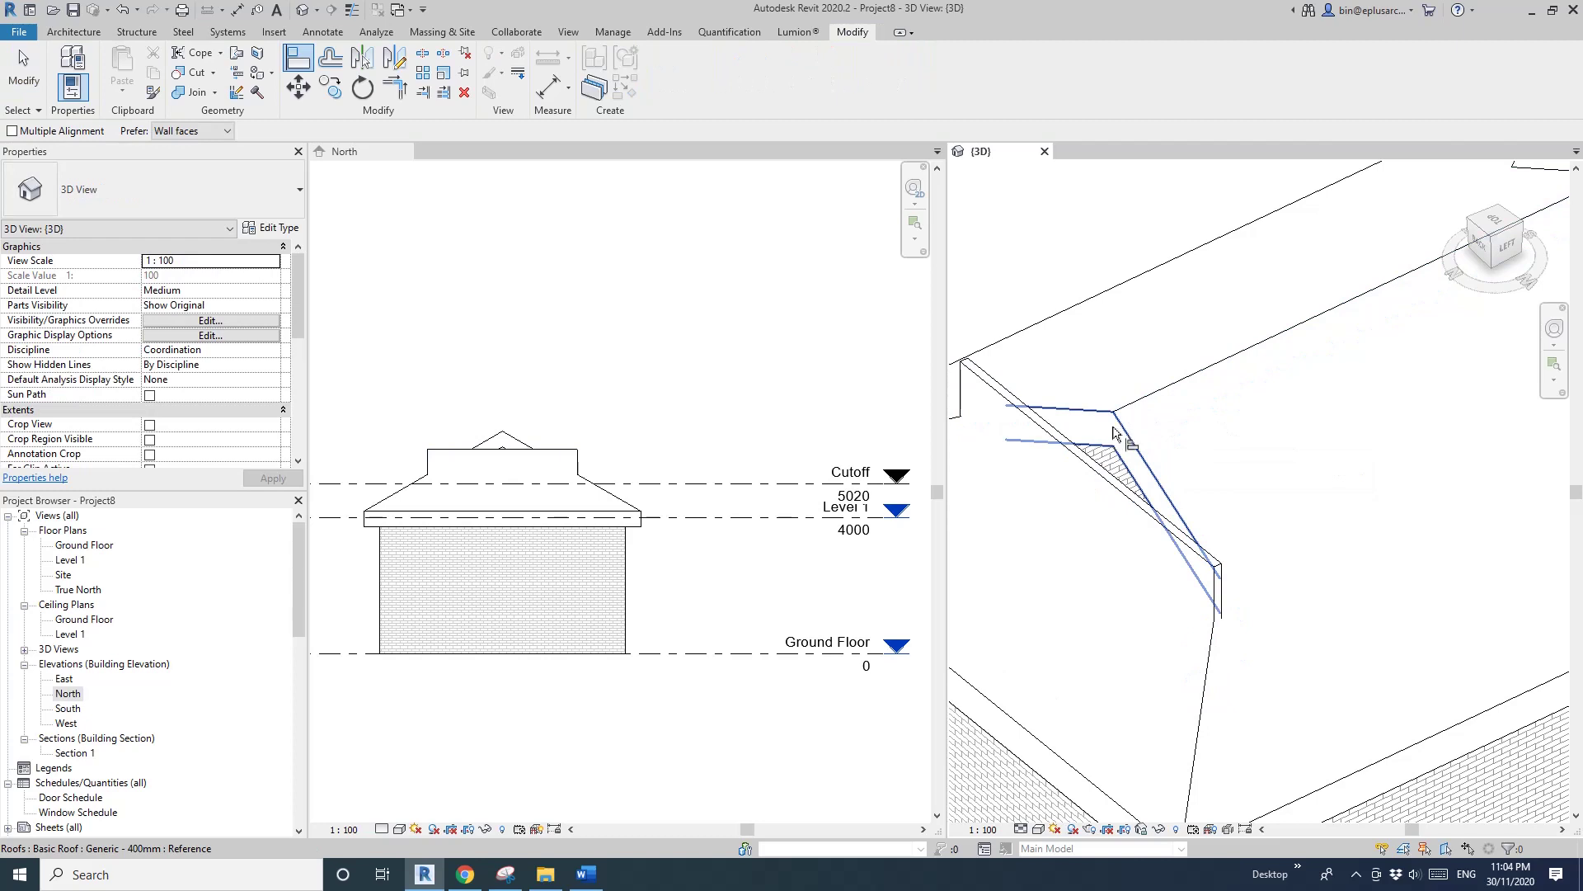
click(1099, 428)
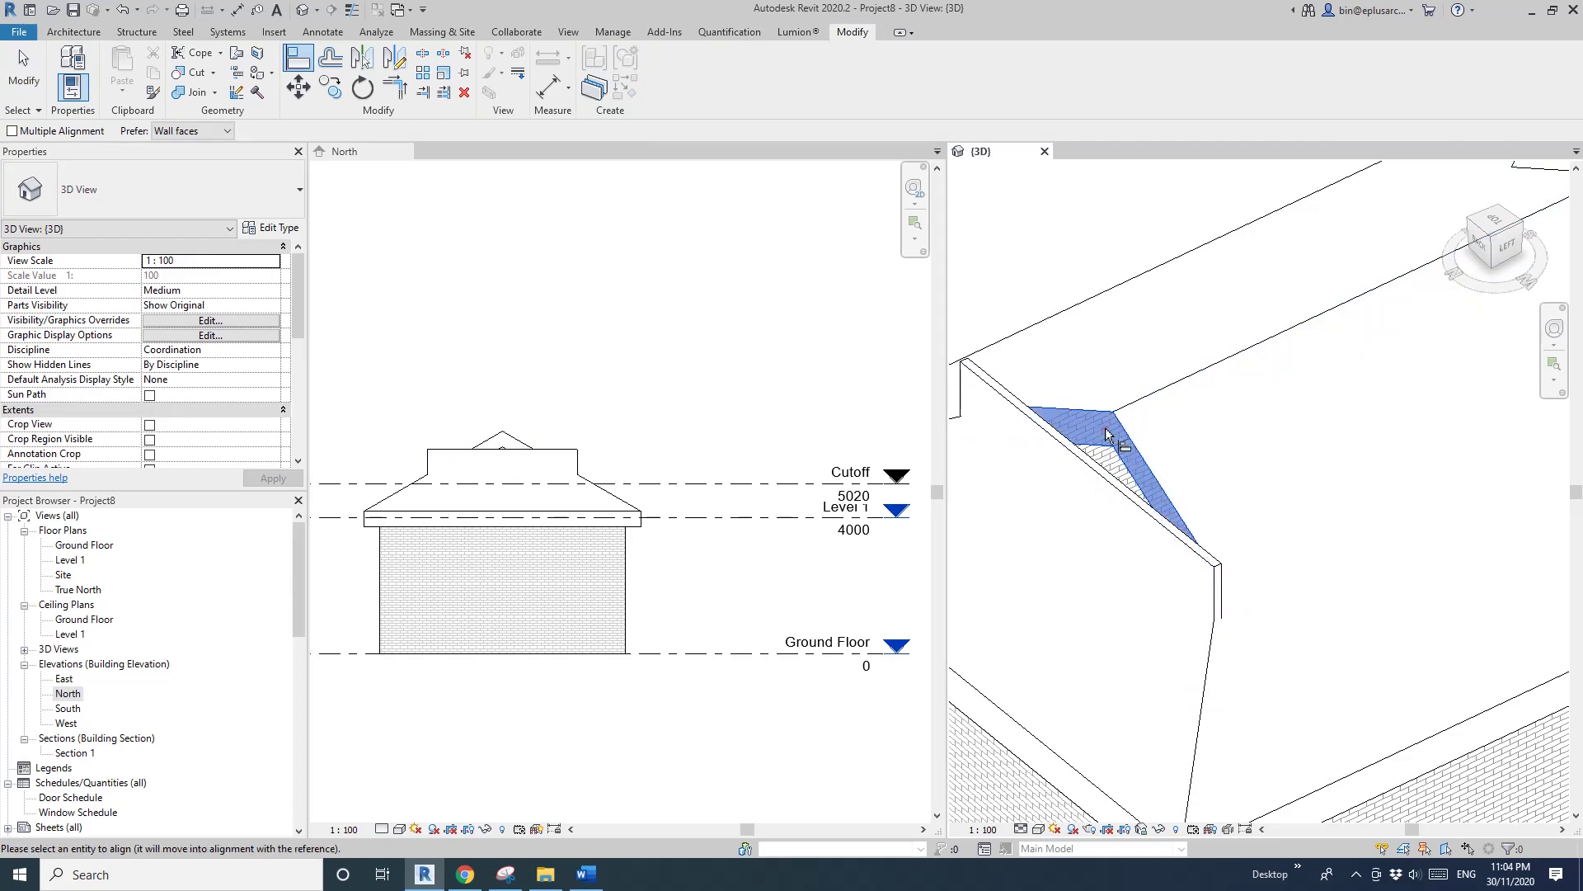
click(1048, 471)
key(Escape)
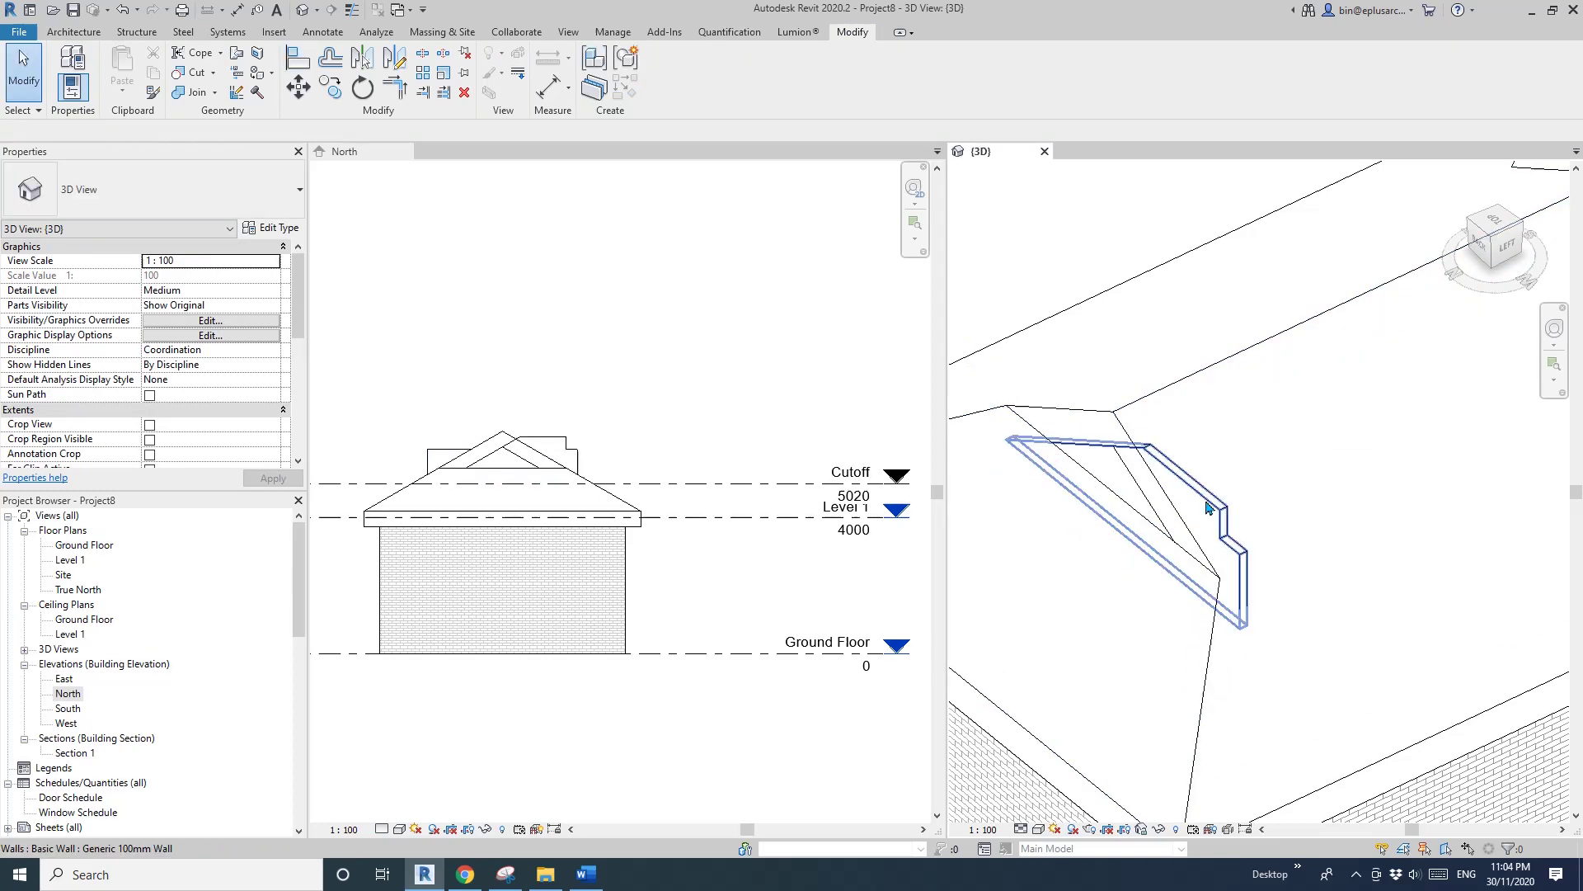
click(1174, 502)
shift+middle_drag(1331, 461, 1163, 332)
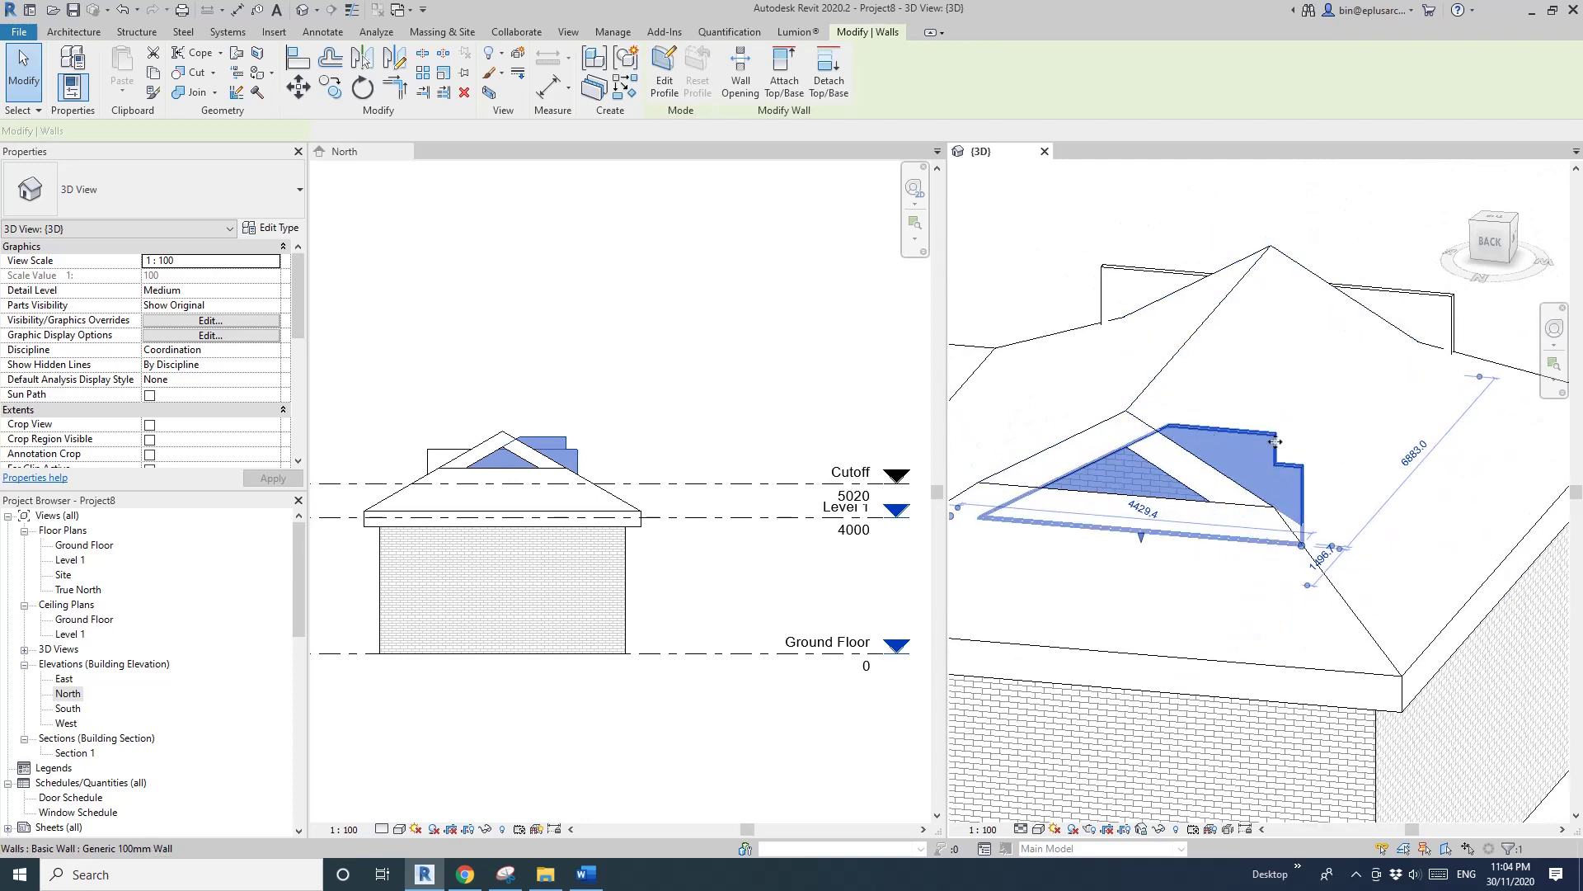
shift+middle_drag(1199, 417, 1360, 544)
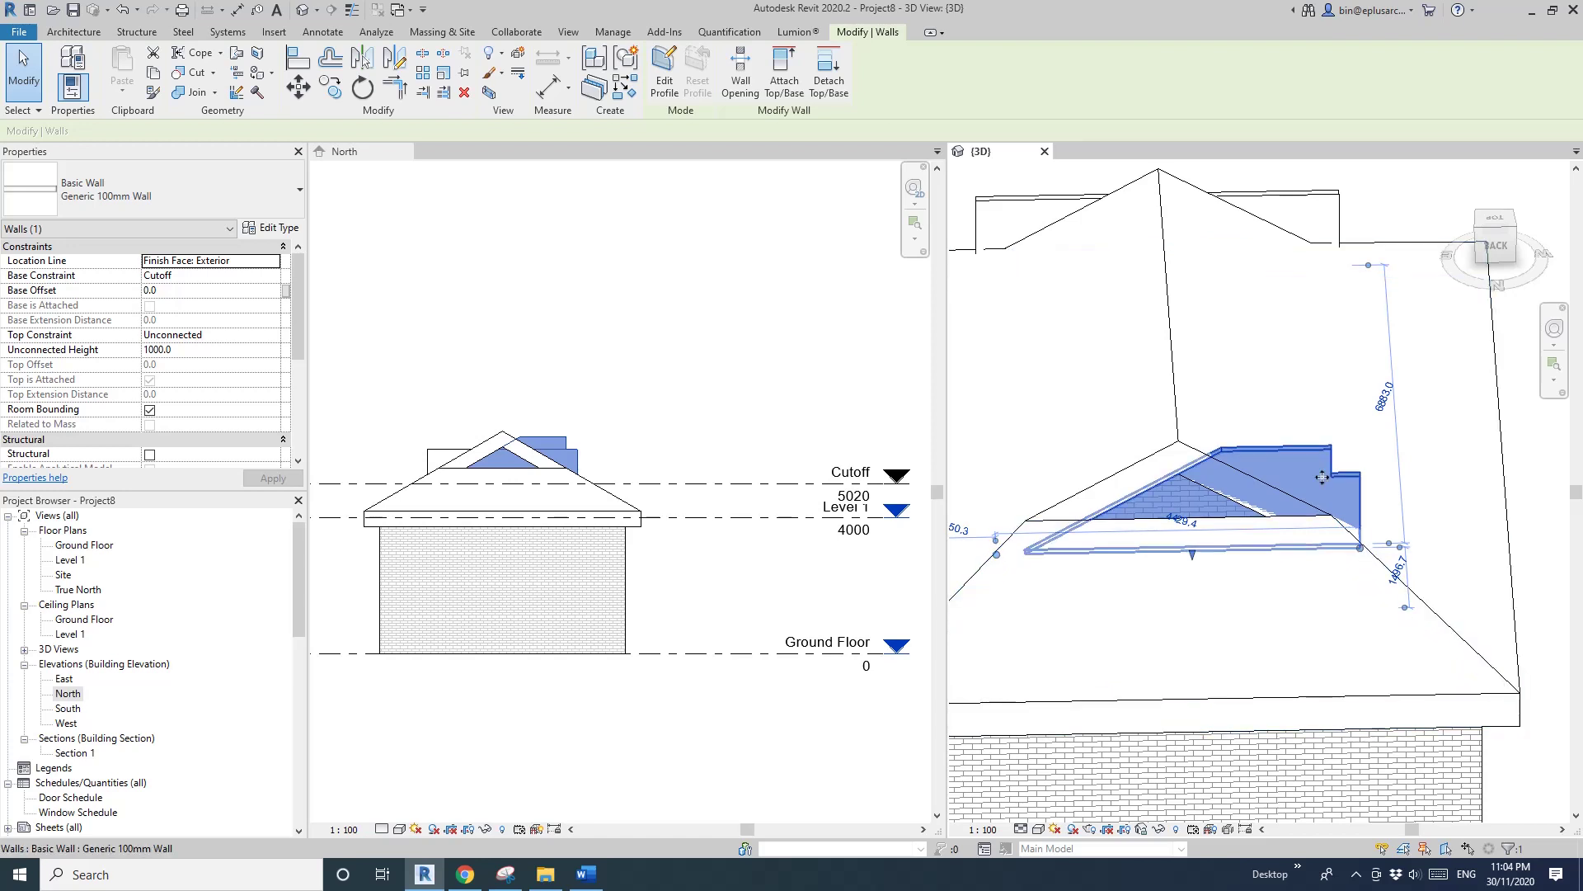
drag(1363, 554, 1334, 548)
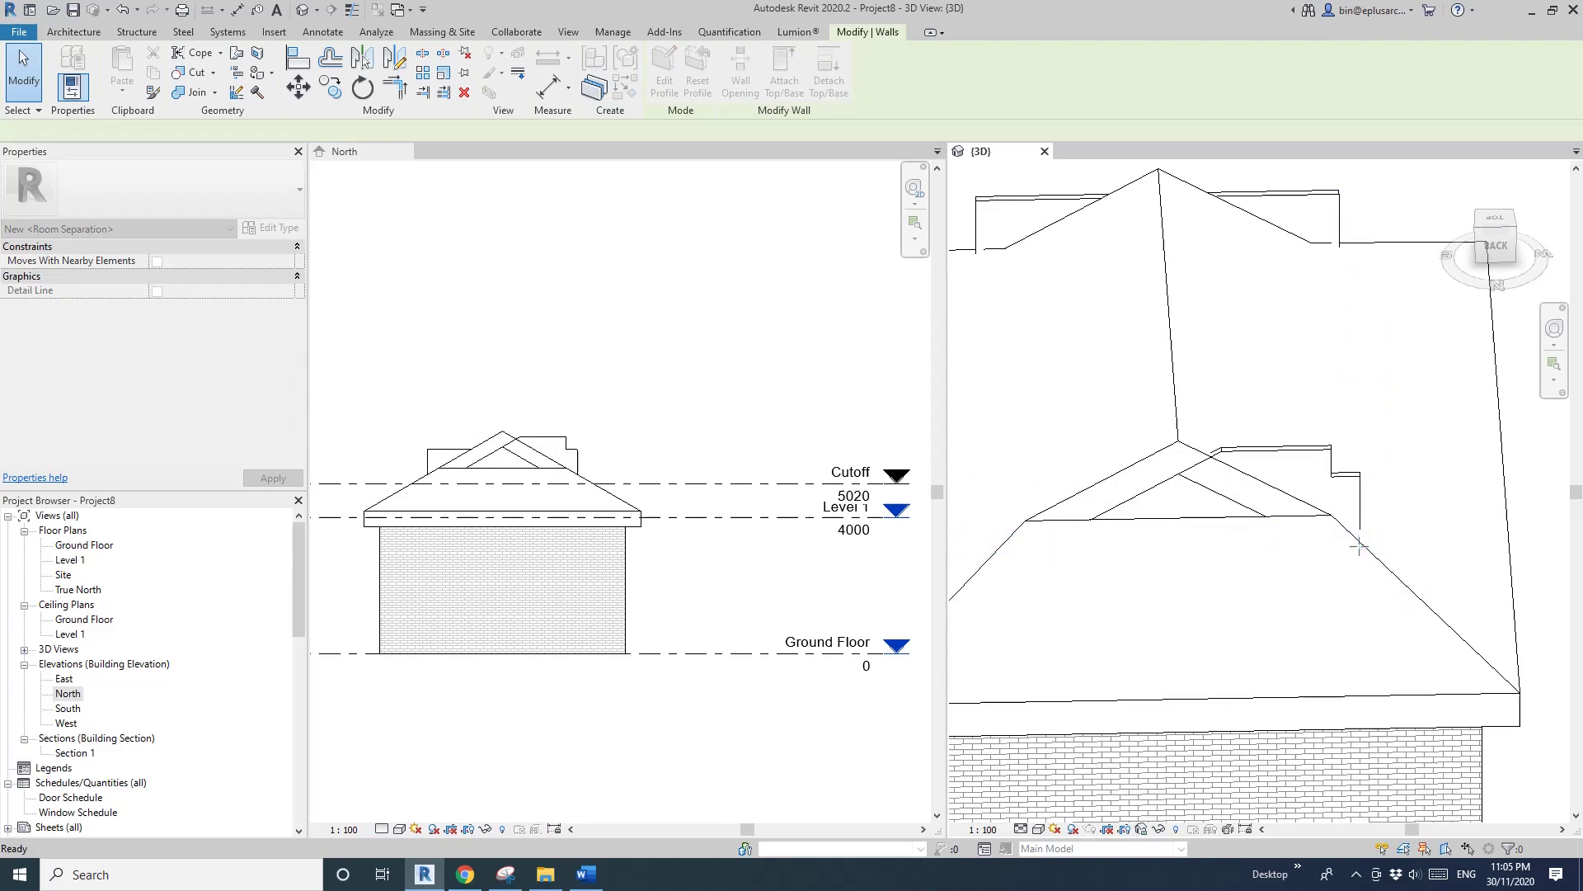
key(Escape)
Temporarily hide the lower hip roof in the 3D view.
click(1280, 546)
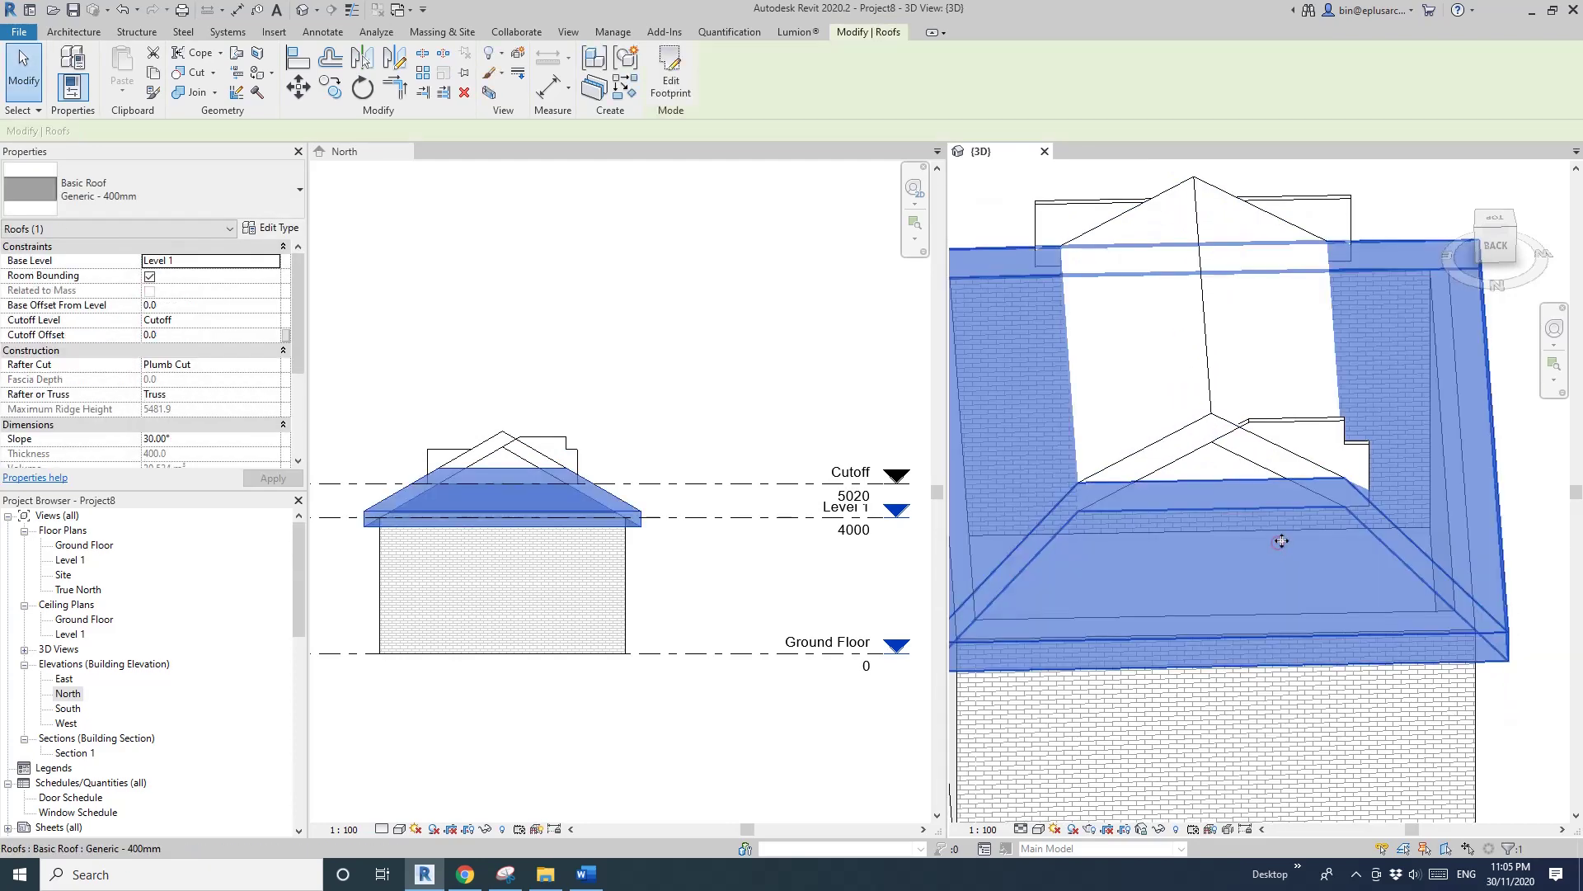
key(h)
key(h)
Shorten both ends of the back gable wall to the lower corners of the upper gable roof's end face.
scroll(1319, 478, up, 3)
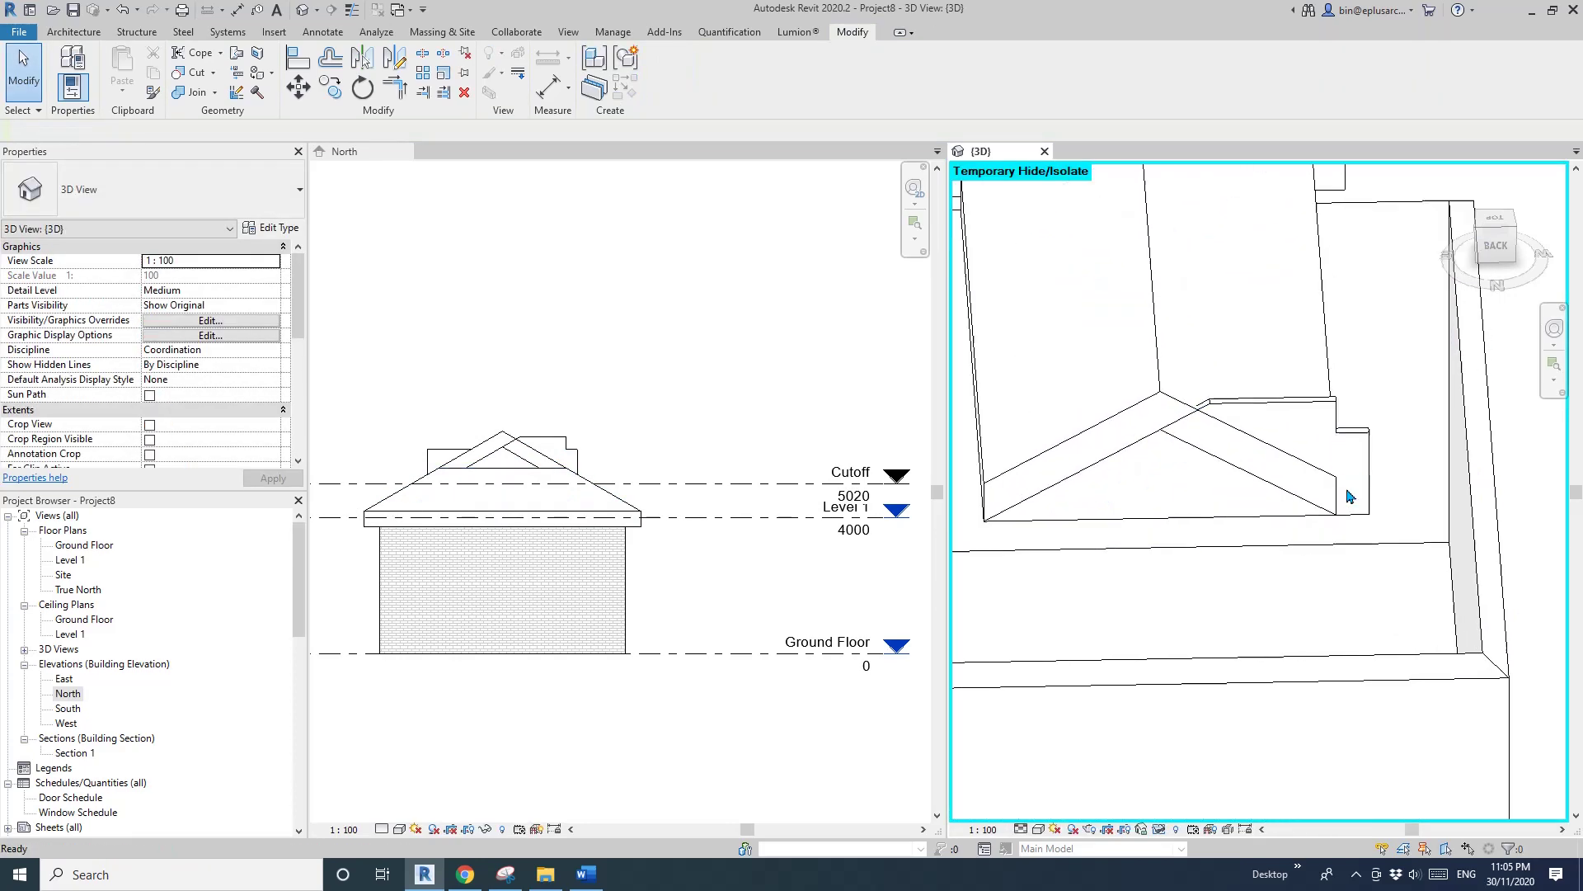
click(1357, 467)
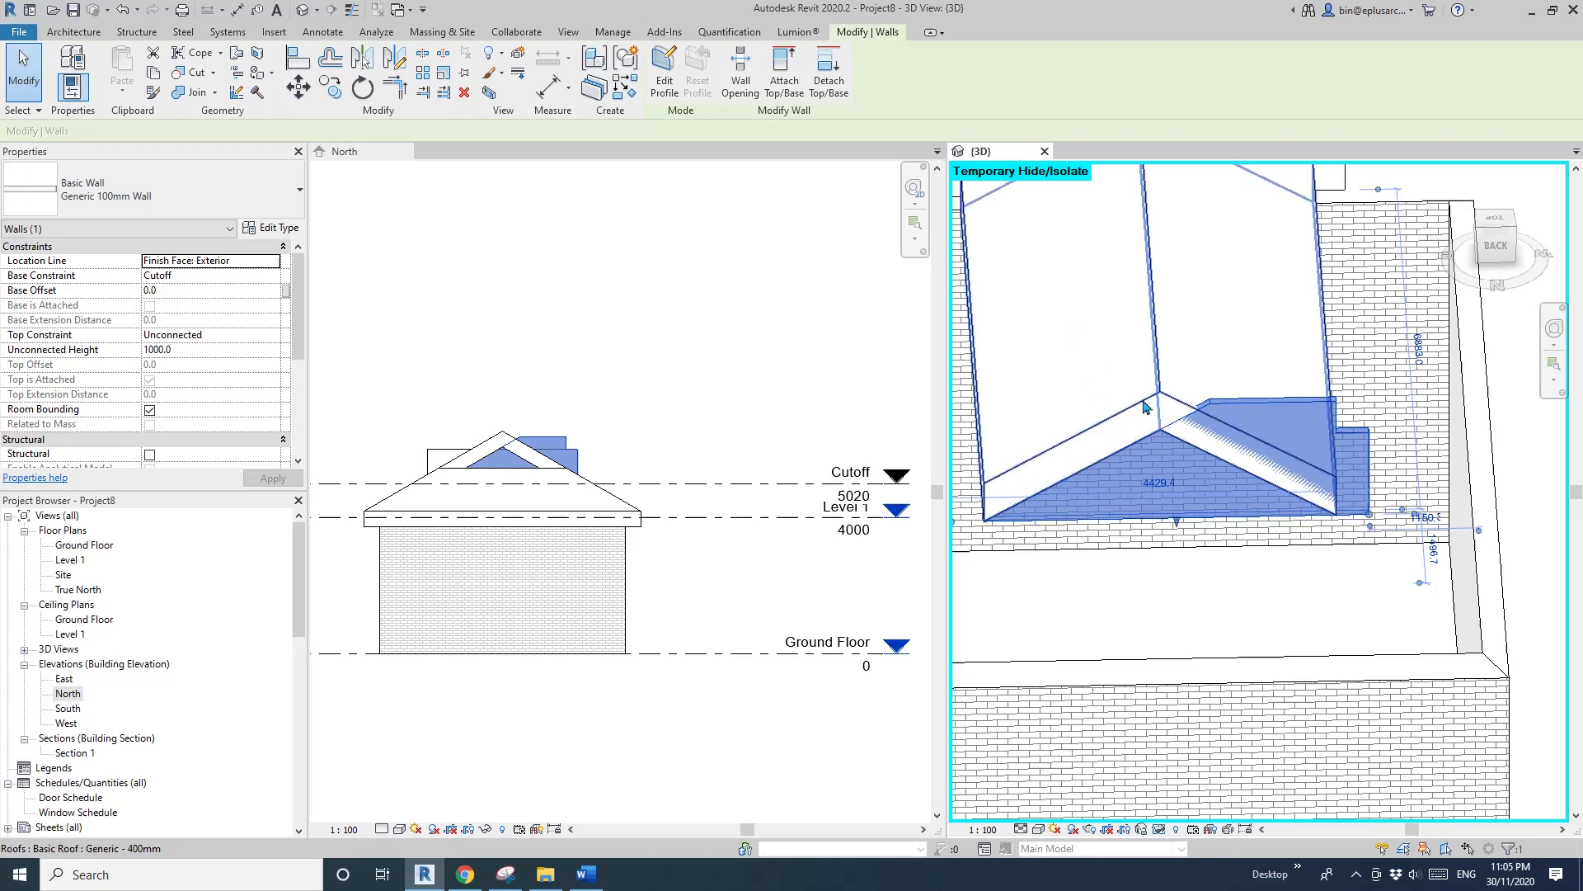
middle_drag(1375, 488, 1372, 493)
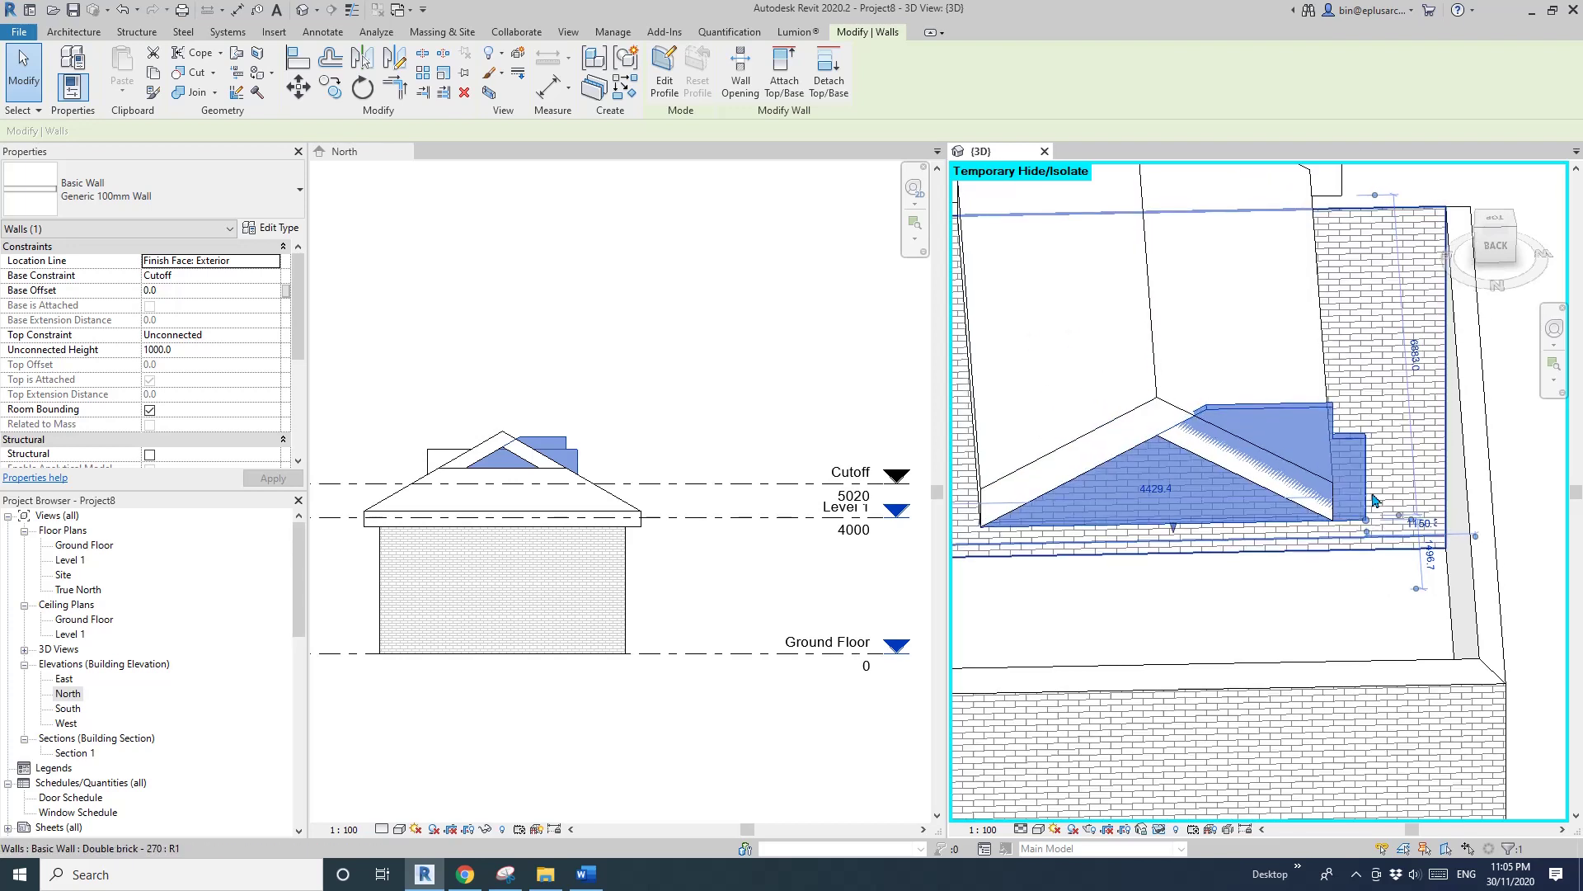
drag(1366, 520, 1333, 520)
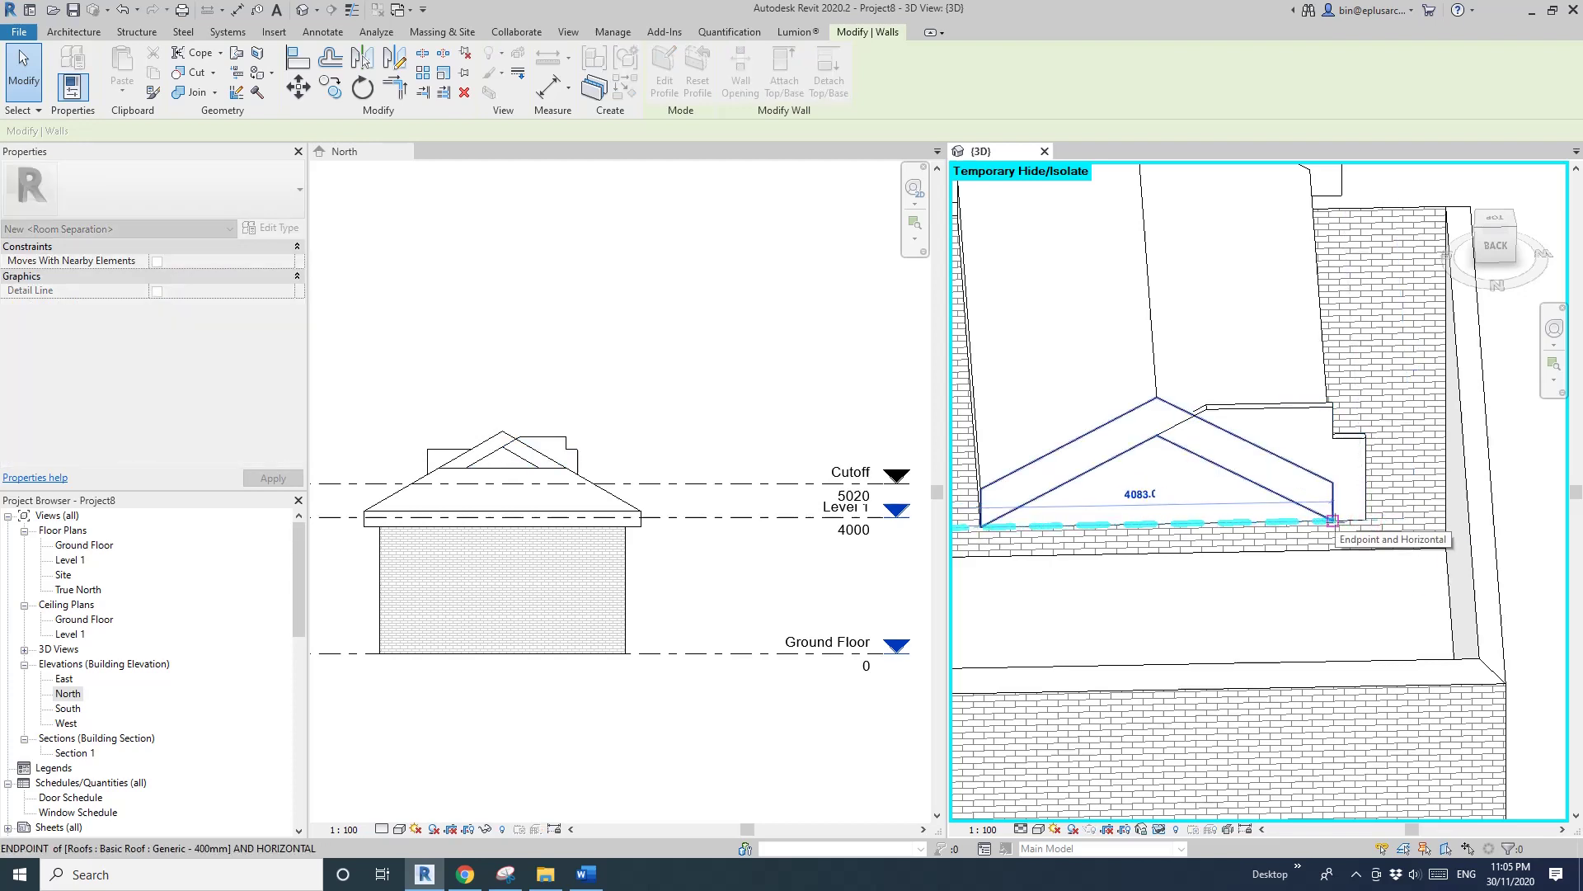
drag(1332, 521, 1332, 520)
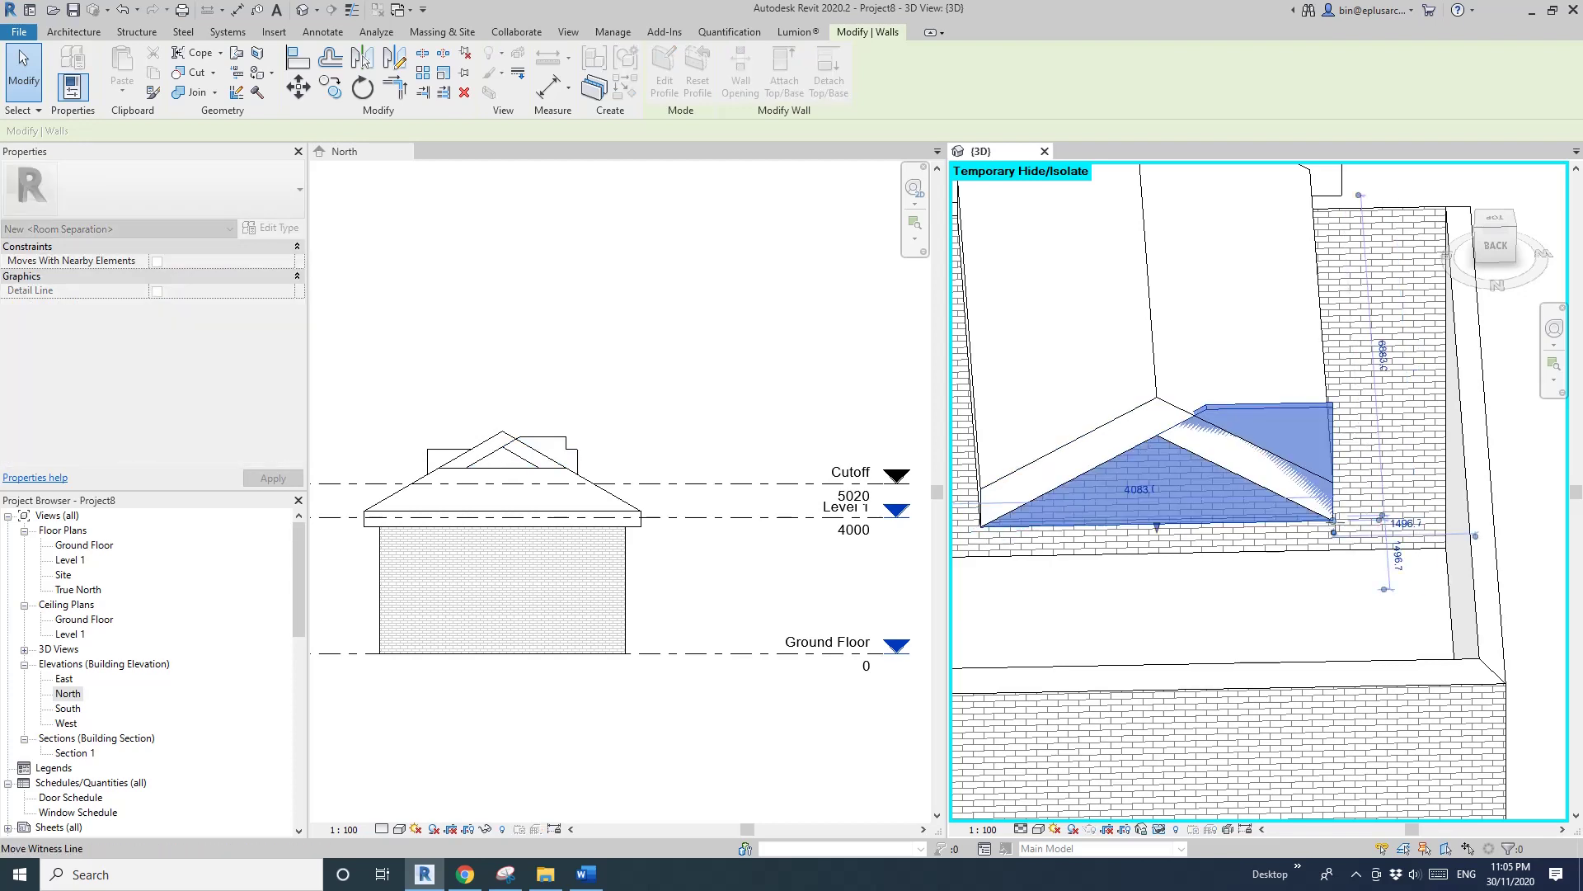
click(831, 86)
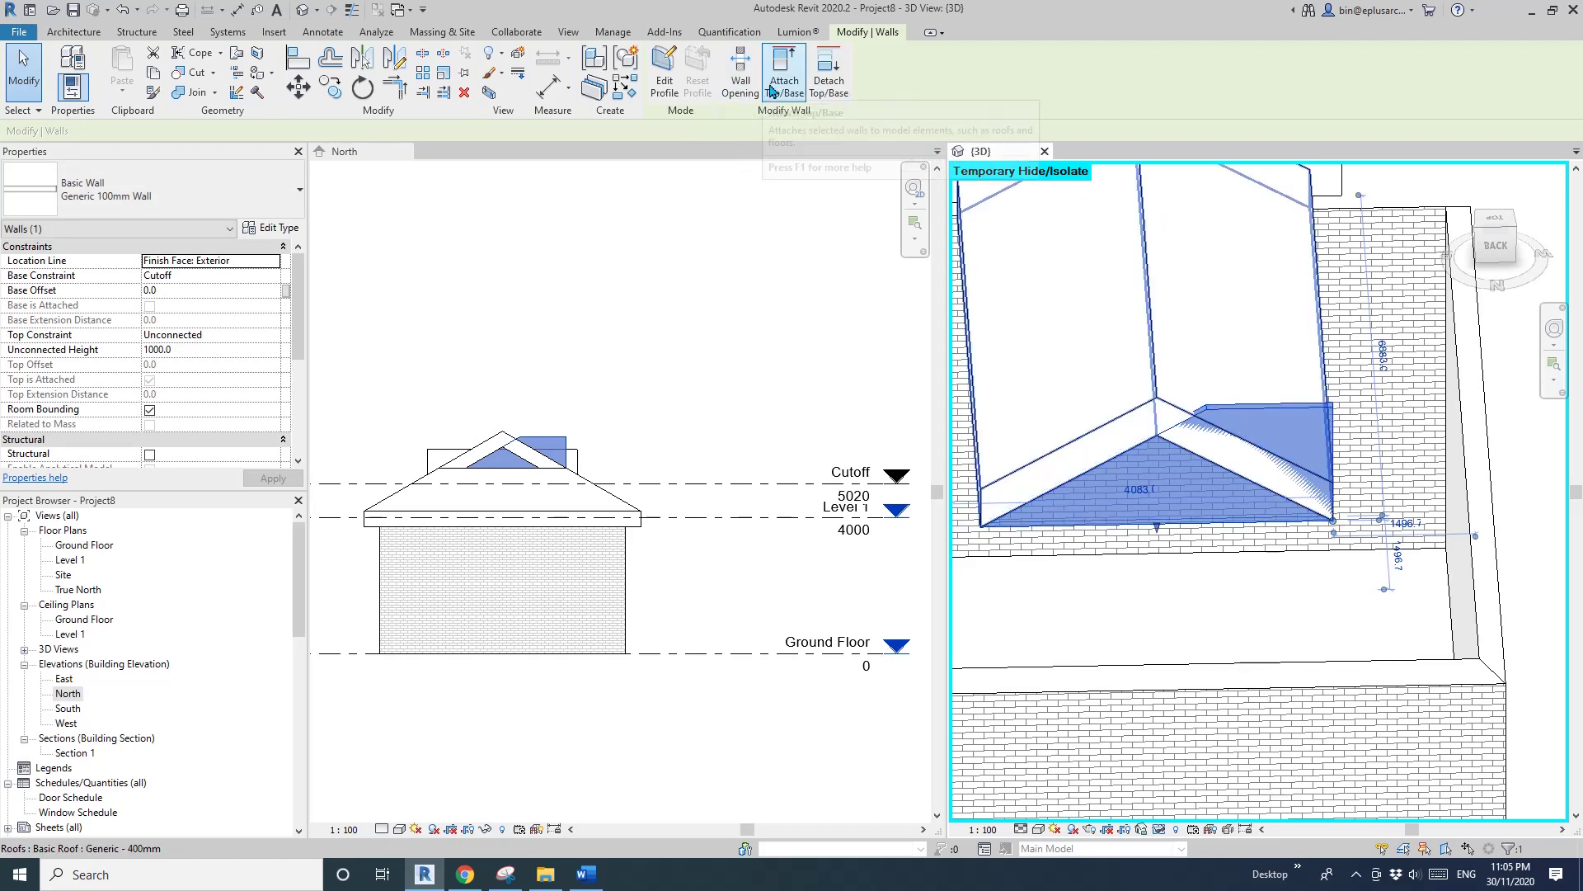
click(1317, 412)
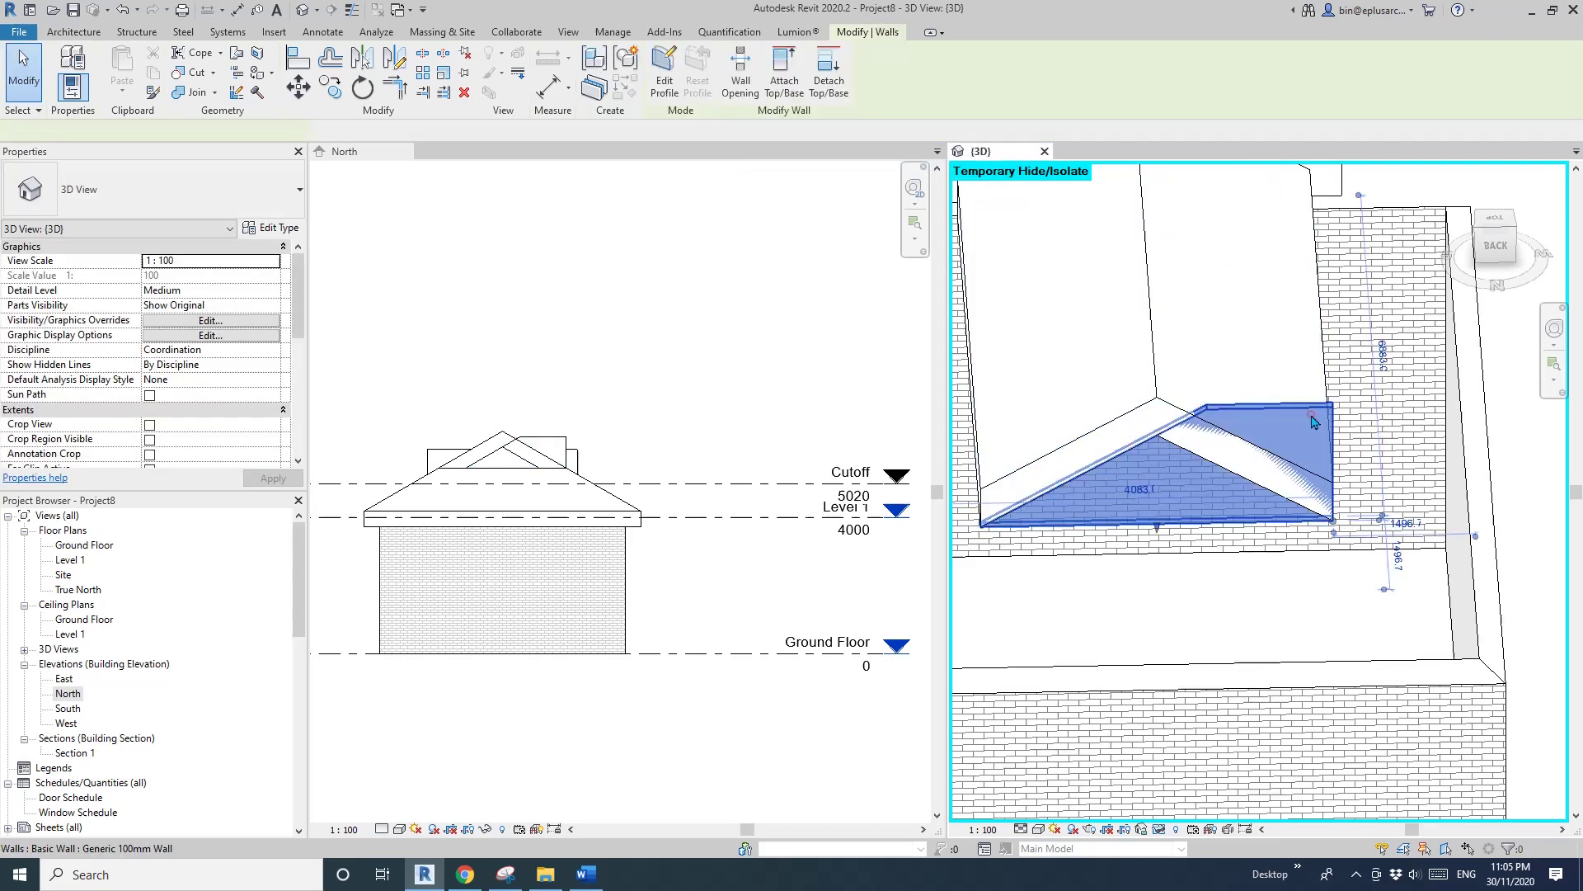
shift+middle_drag(1318, 412, 1093, 506)
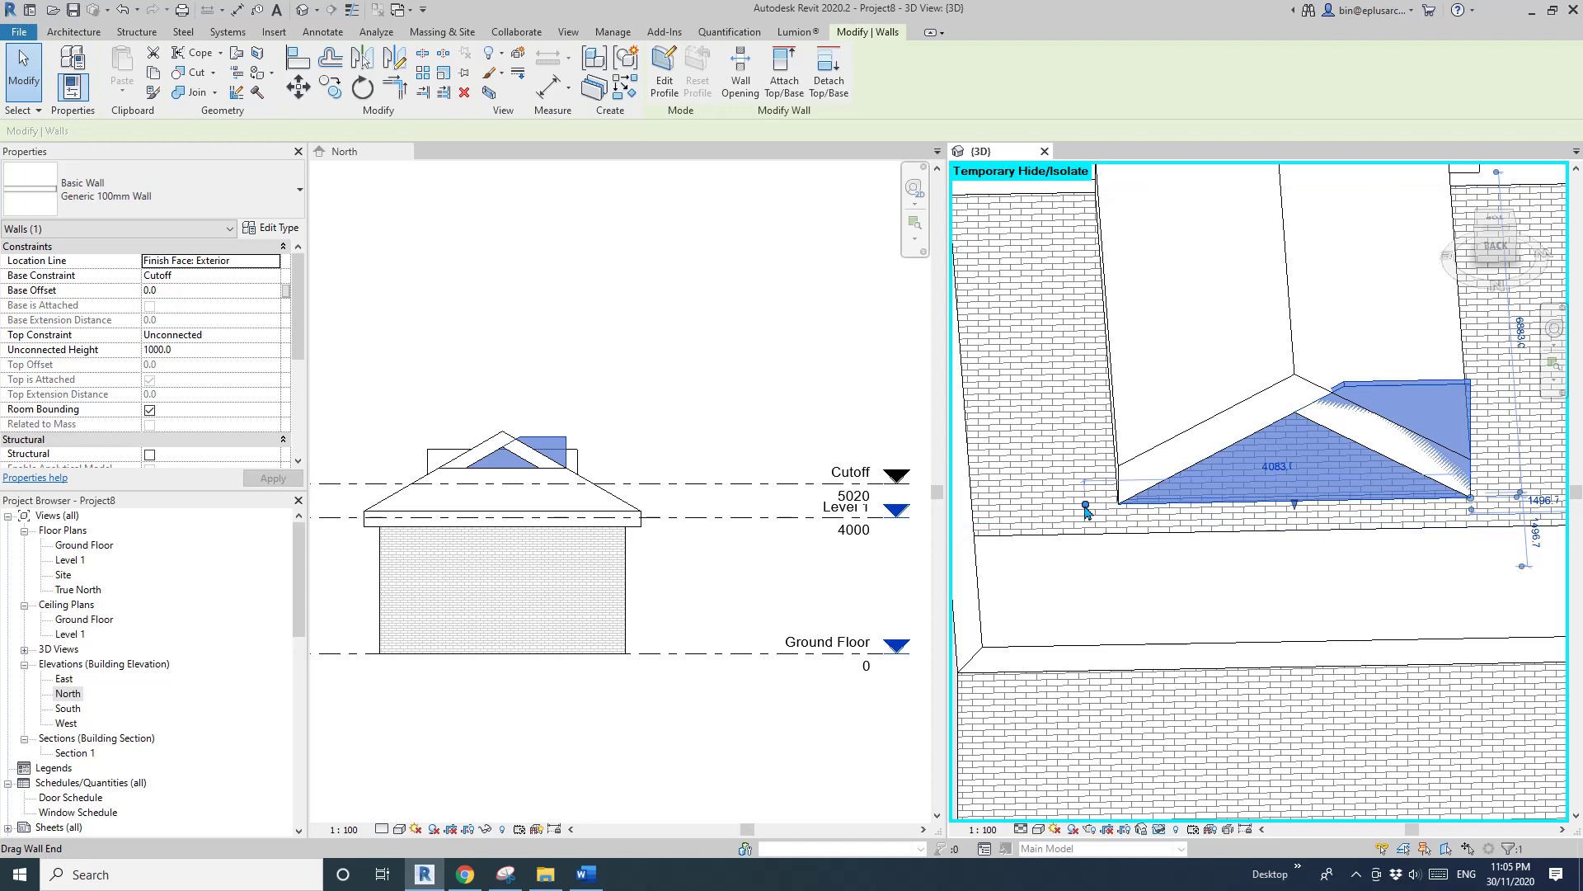
drag(1086, 506, 1119, 503)
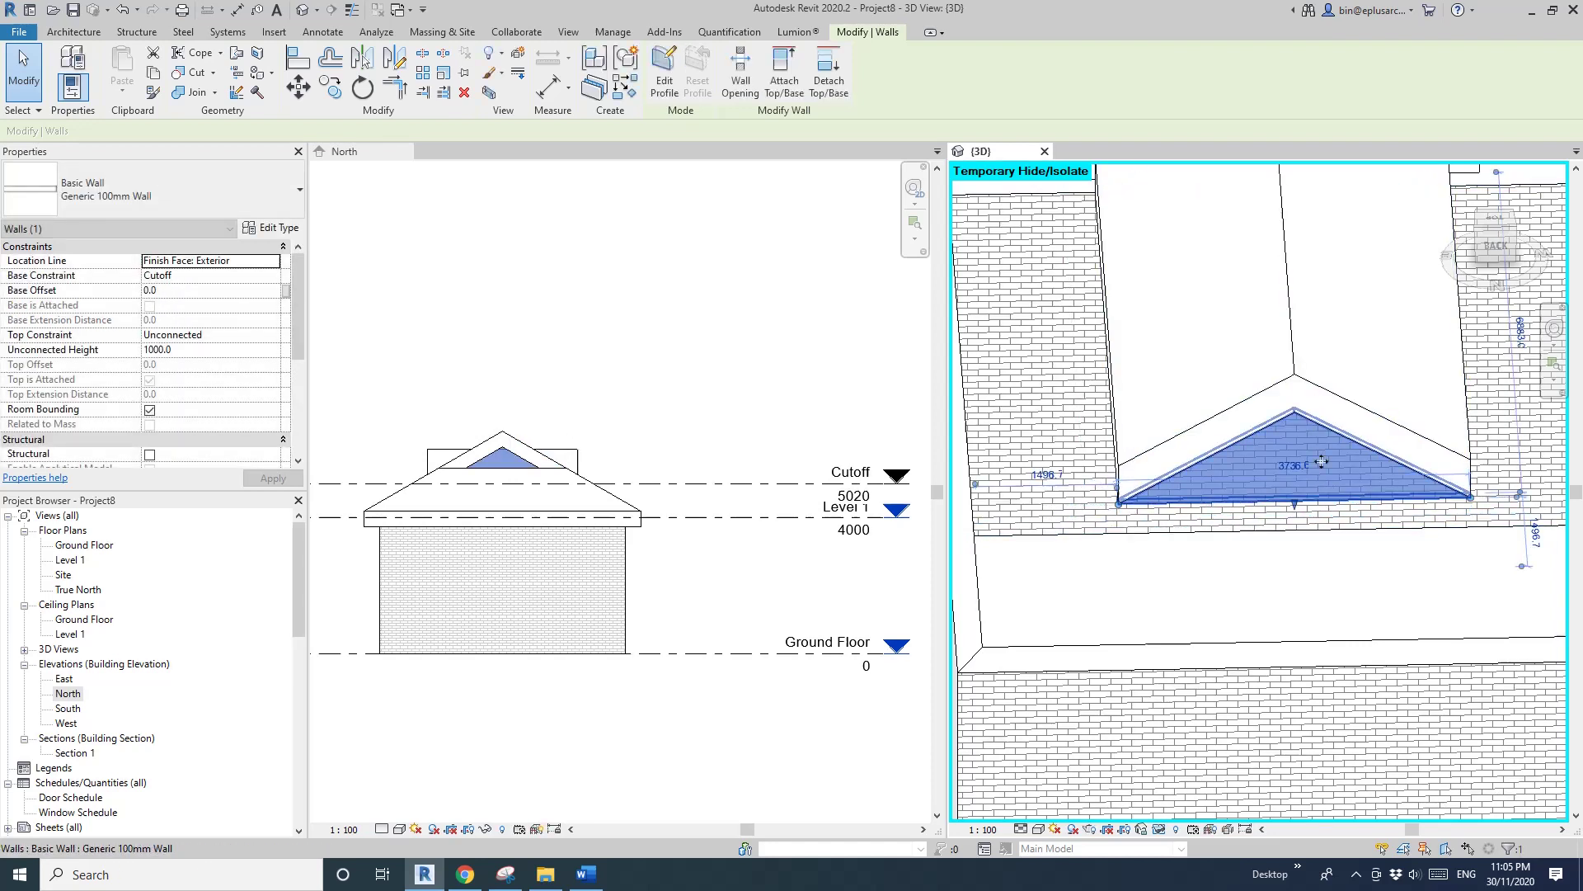
Align the front gable wall with the front end face of the upper gable roof.
middle_drag(1372, 481, 1298, 516)
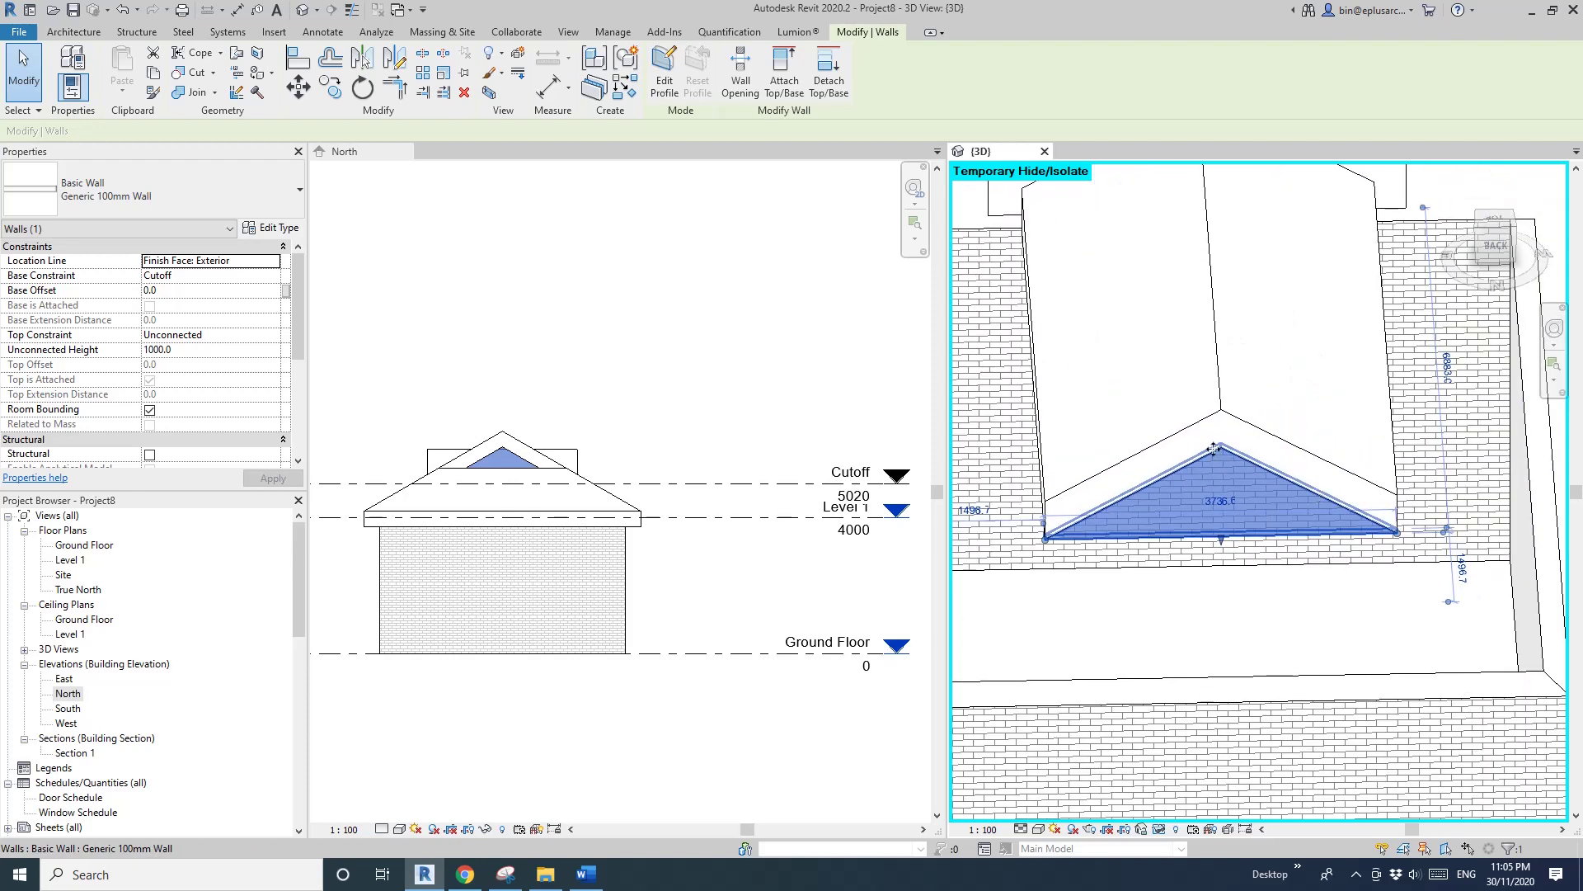
mouse_move(1198, 481)
shift+middle_down()
mouse_move(1166, 371)
mouse_move(1237, 393)
mouse_move(1277, 463)
mouse_move(1258, 456)
mouse_move(1247, 488)
mouse_move(1201, 520)
mouse_move(1244, 478)
shift+middle_up()
scroll(1201, 520, up, 2)
key(Escape)
key(a)
key(l)
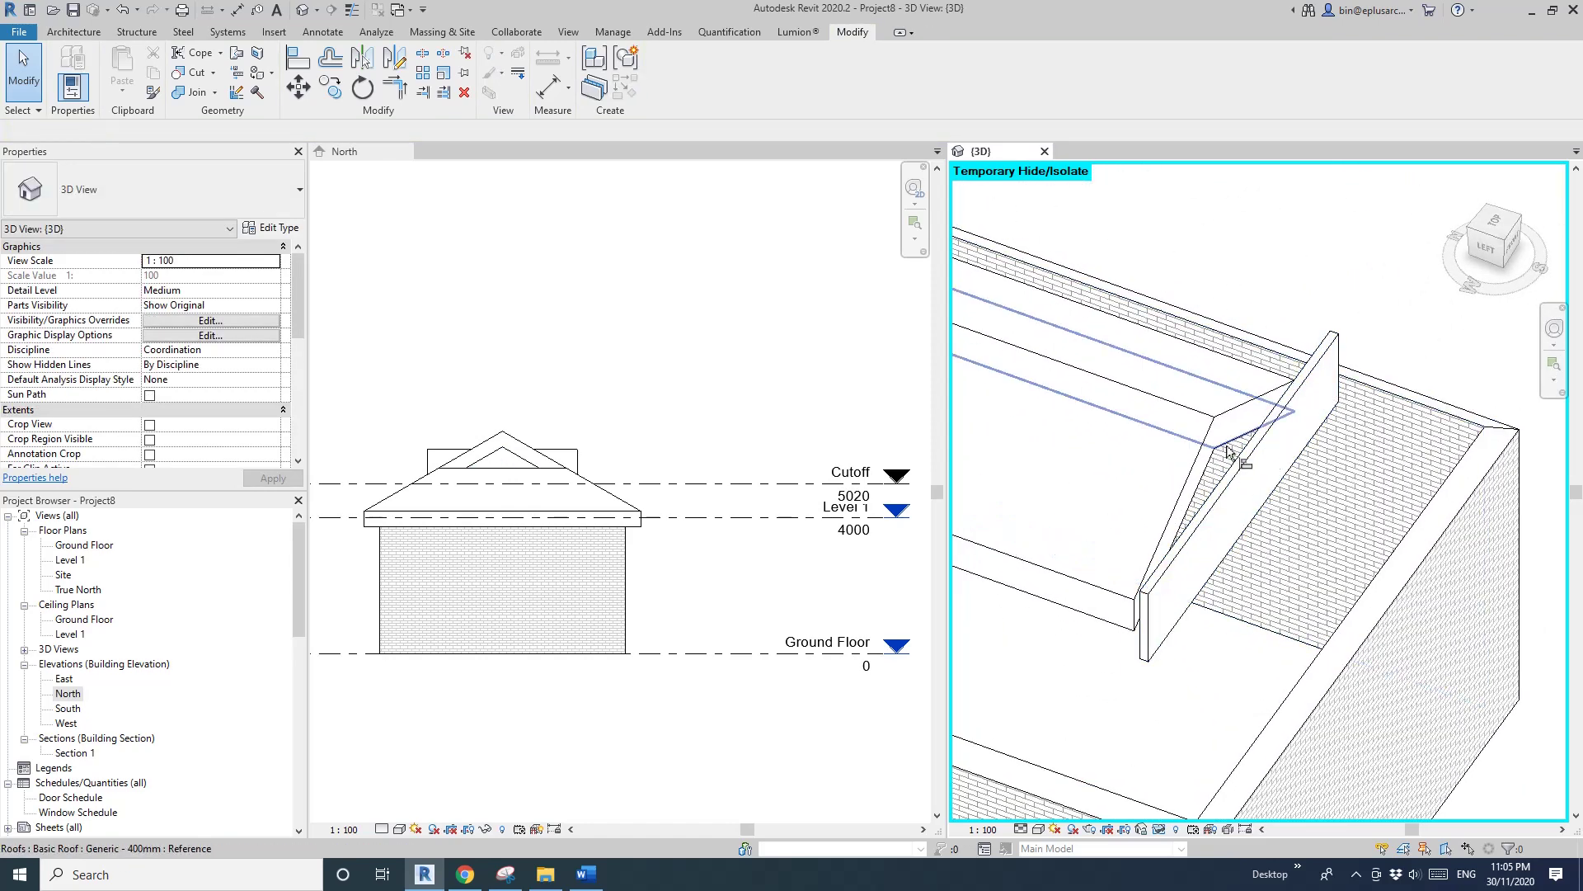
key(a)
key(l)
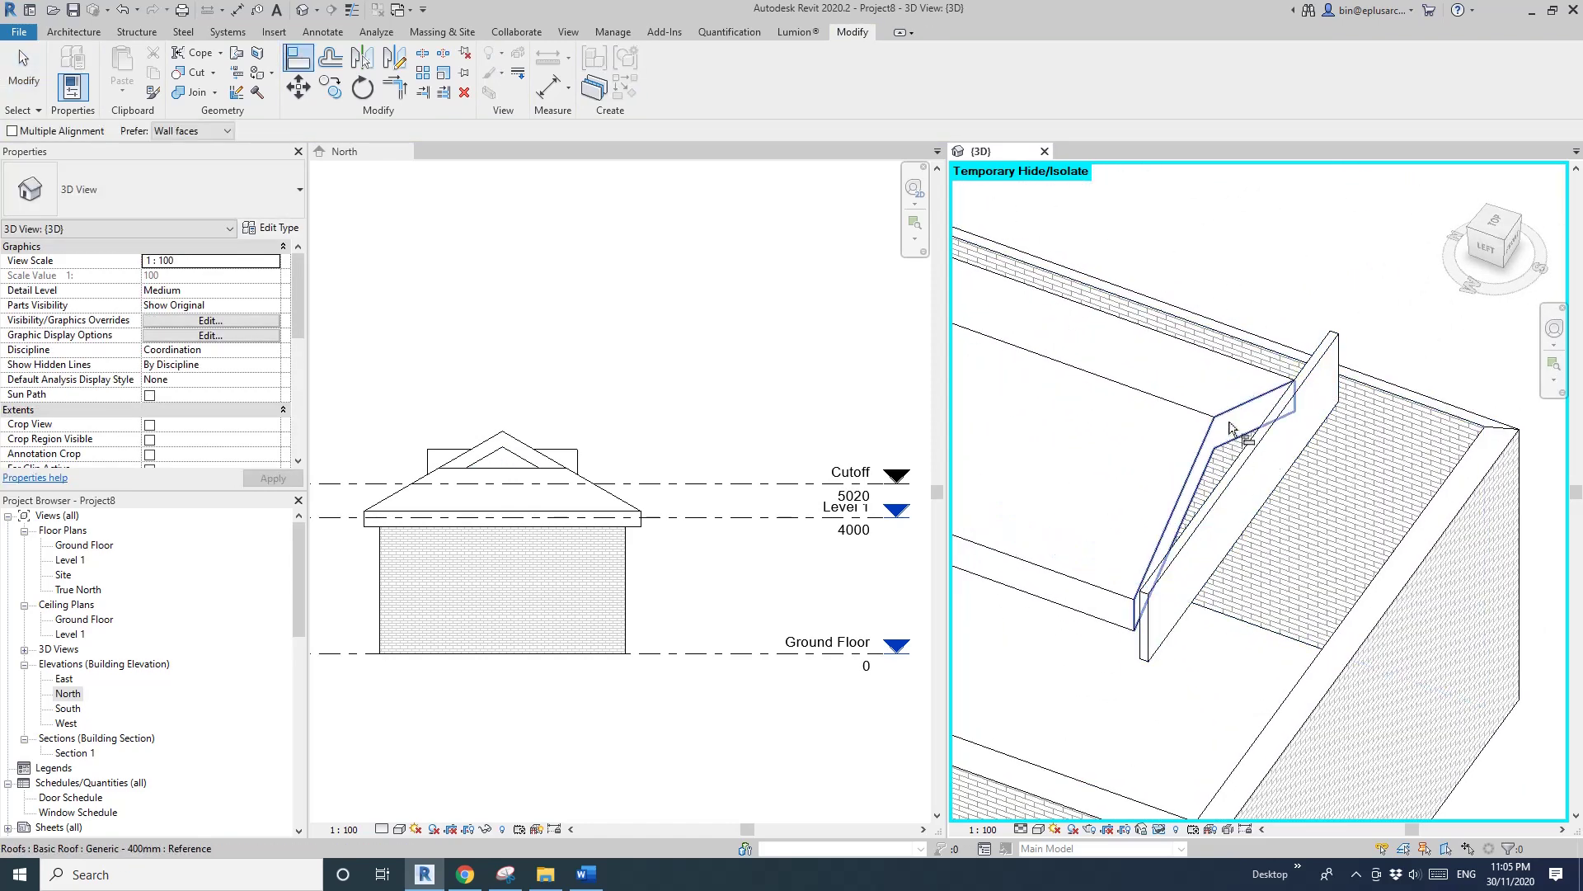
click(1262, 473)
key(Escape)
key(Escape)
Shorten both ends of the front gable wall to the lower corners of the upper gable roof's front face.
click(1261, 474)
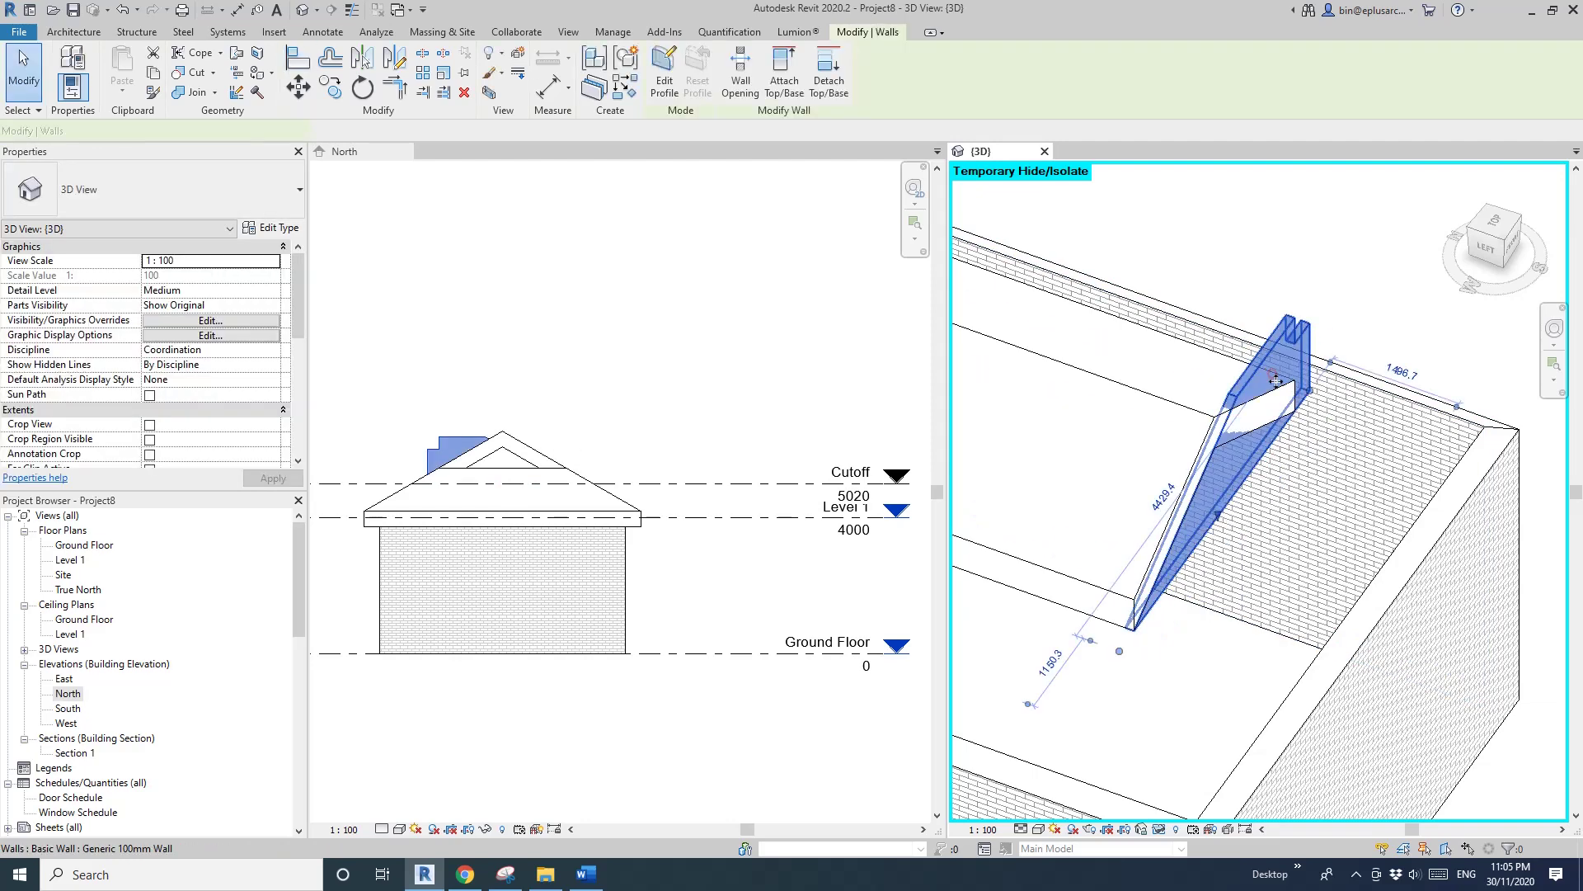
shift+middle_drag(1262, 474, 1152, 408)
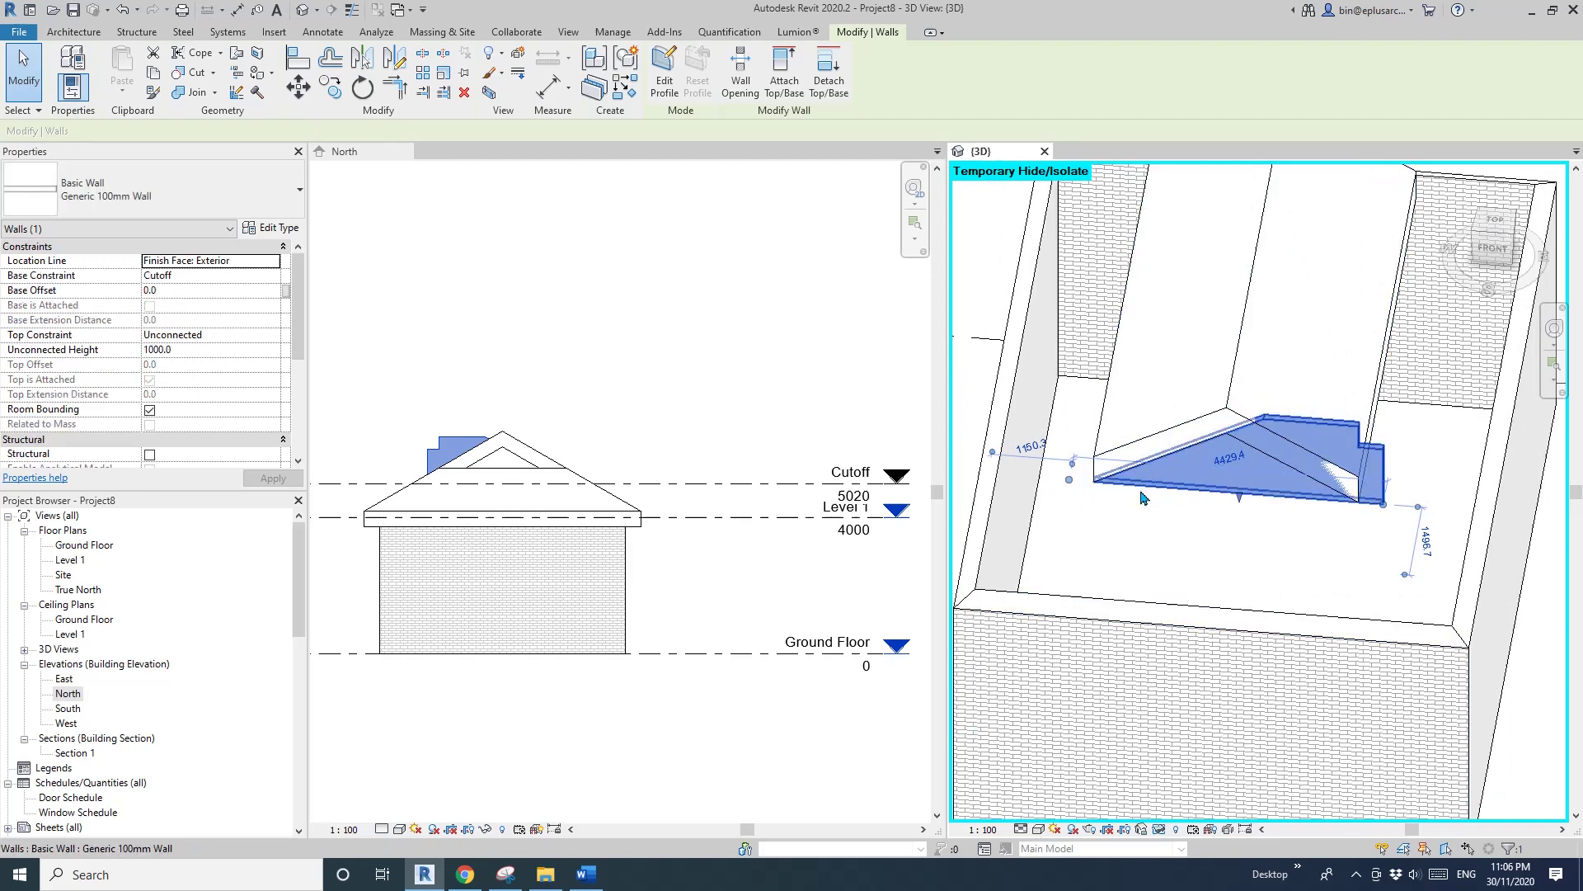
scroll(1093, 496, up, 2)
drag(1065, 484, 1097, 478)
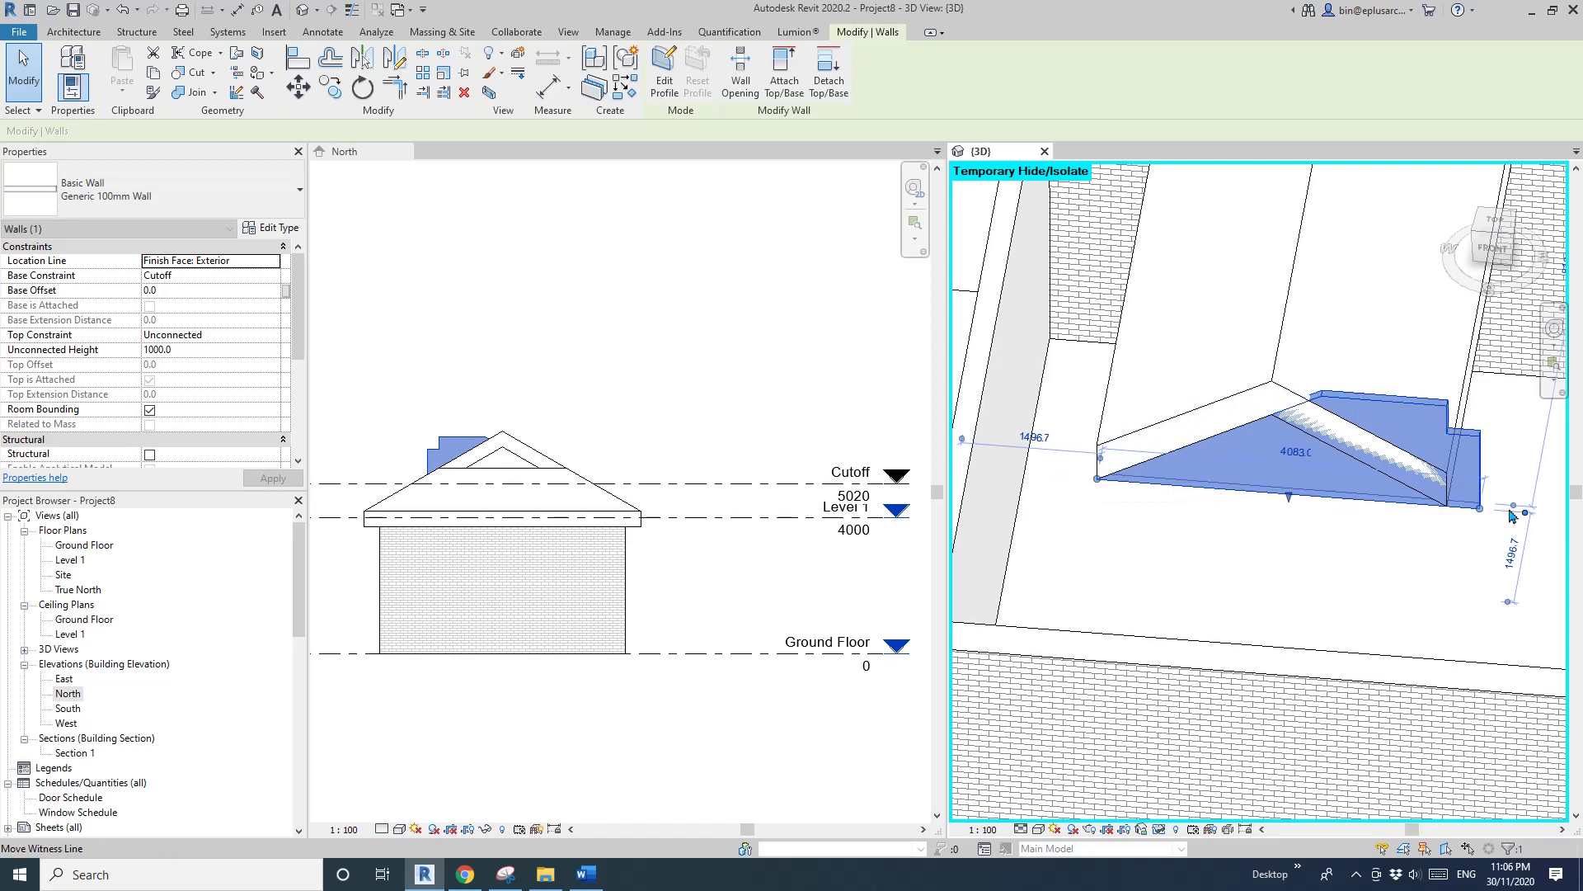
drag(1480, 509, 1447, 505)
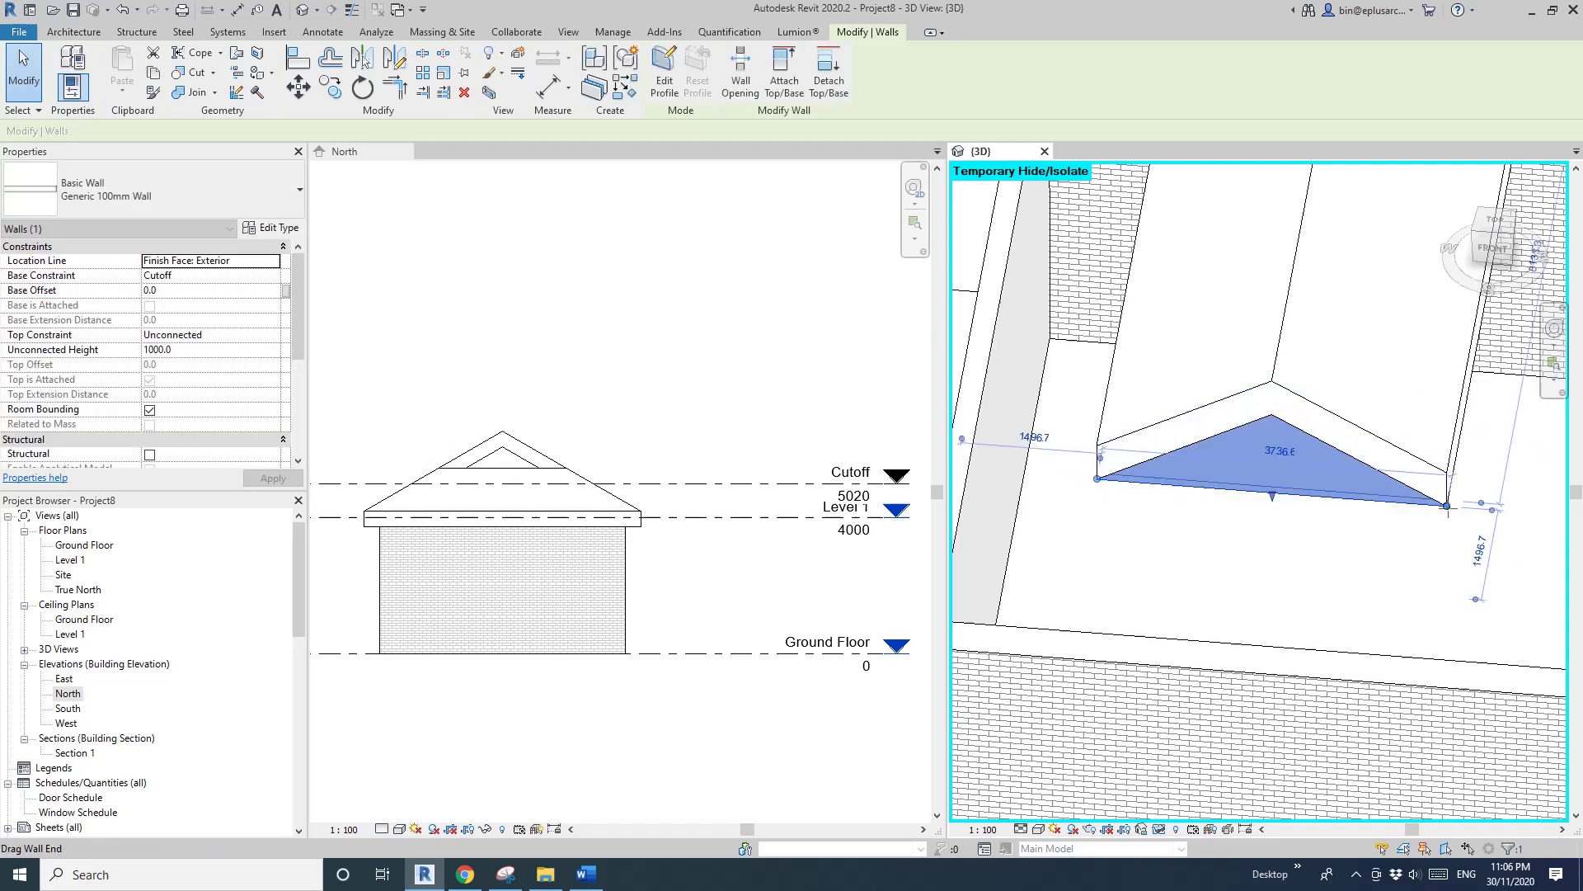
Reset the temporary hide/isolate in the 3D view to bring back the lower hip roof.
key(Escape)
scroll(1297, 494, down, 2)
middle_drag(1298, 495, 1195, 412)
key(h)
key(r)
scroll(1328, 436, up, 1)
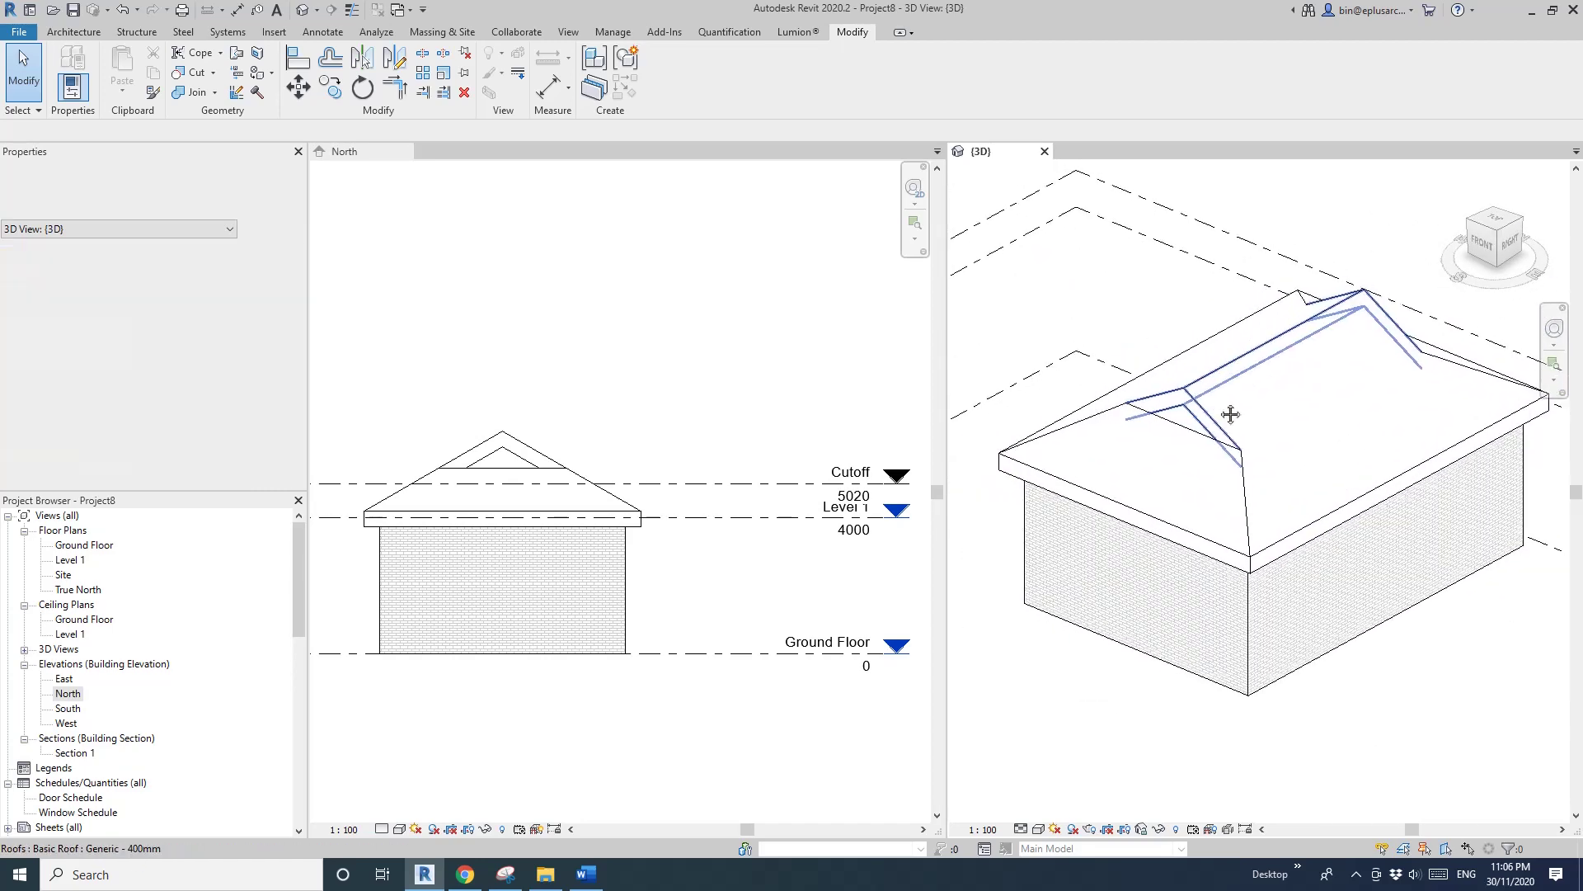
scroll(1224, 409, up, 1)
middle_drag(1219, 407, 1232, 444)
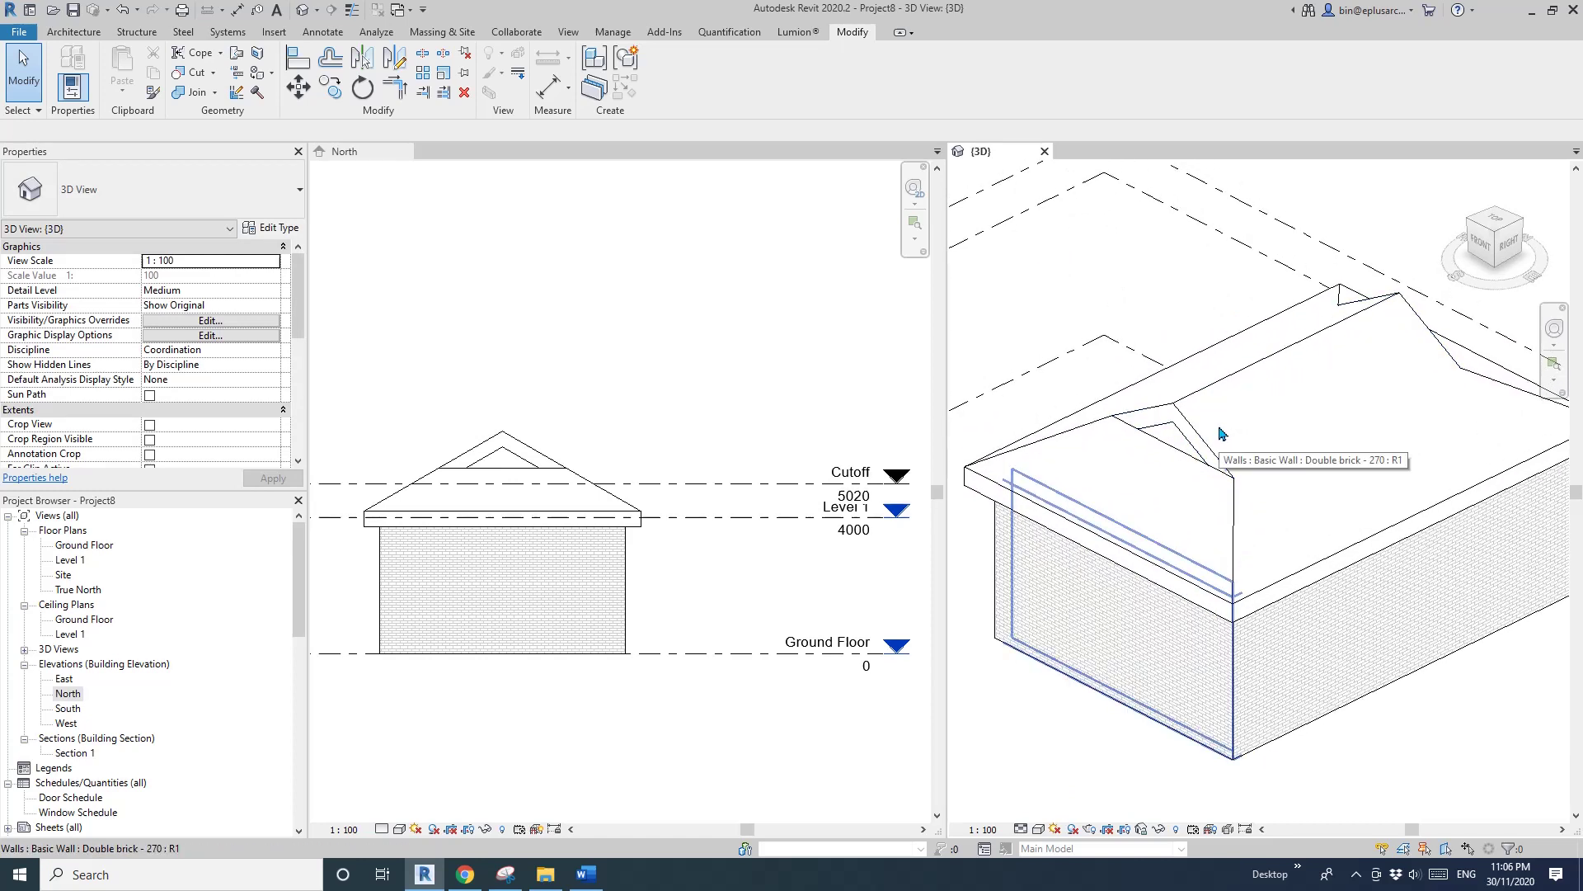
Tile the 3D view and North elevation side by side and compare the Dutch gable roof in both.
key(t)
key(w)
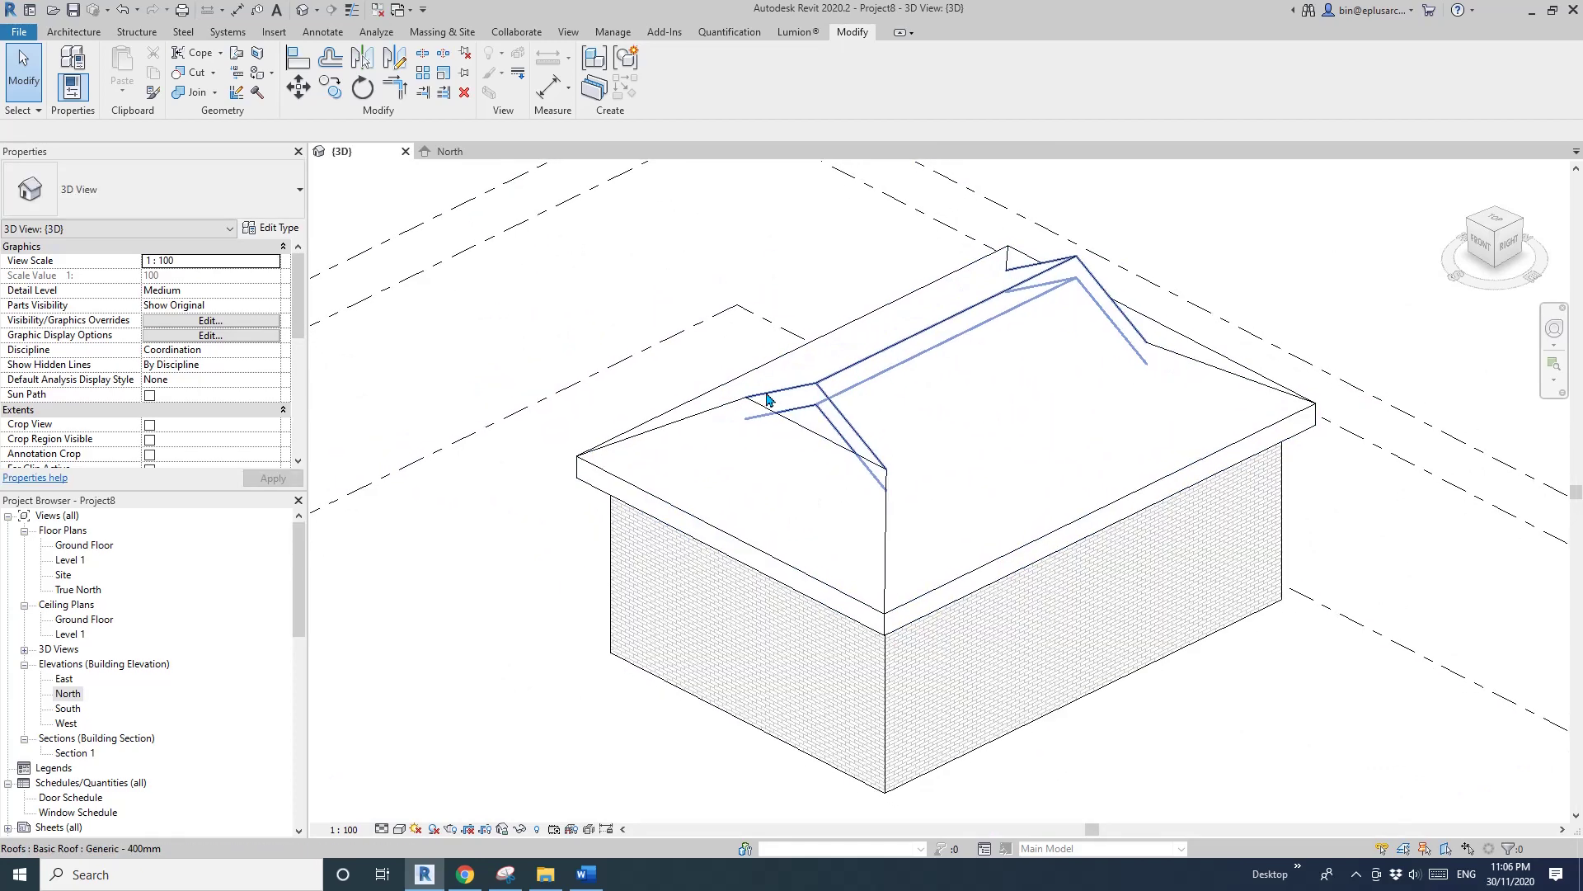
key(w)
key(t)
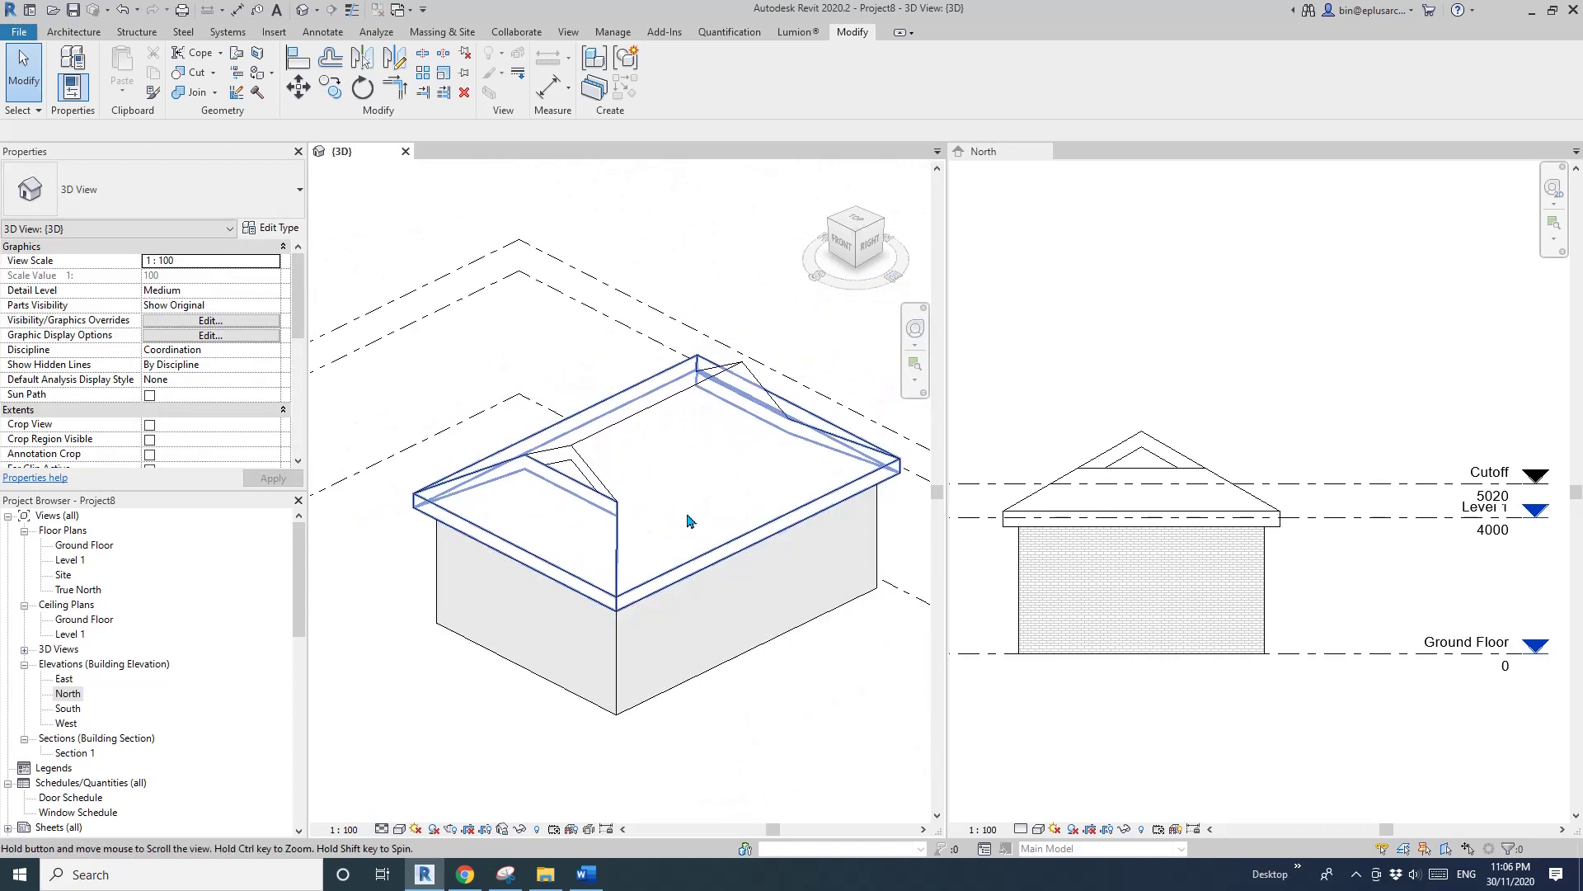
click(1025, 494)
scroll(1152, 464, up, 1)
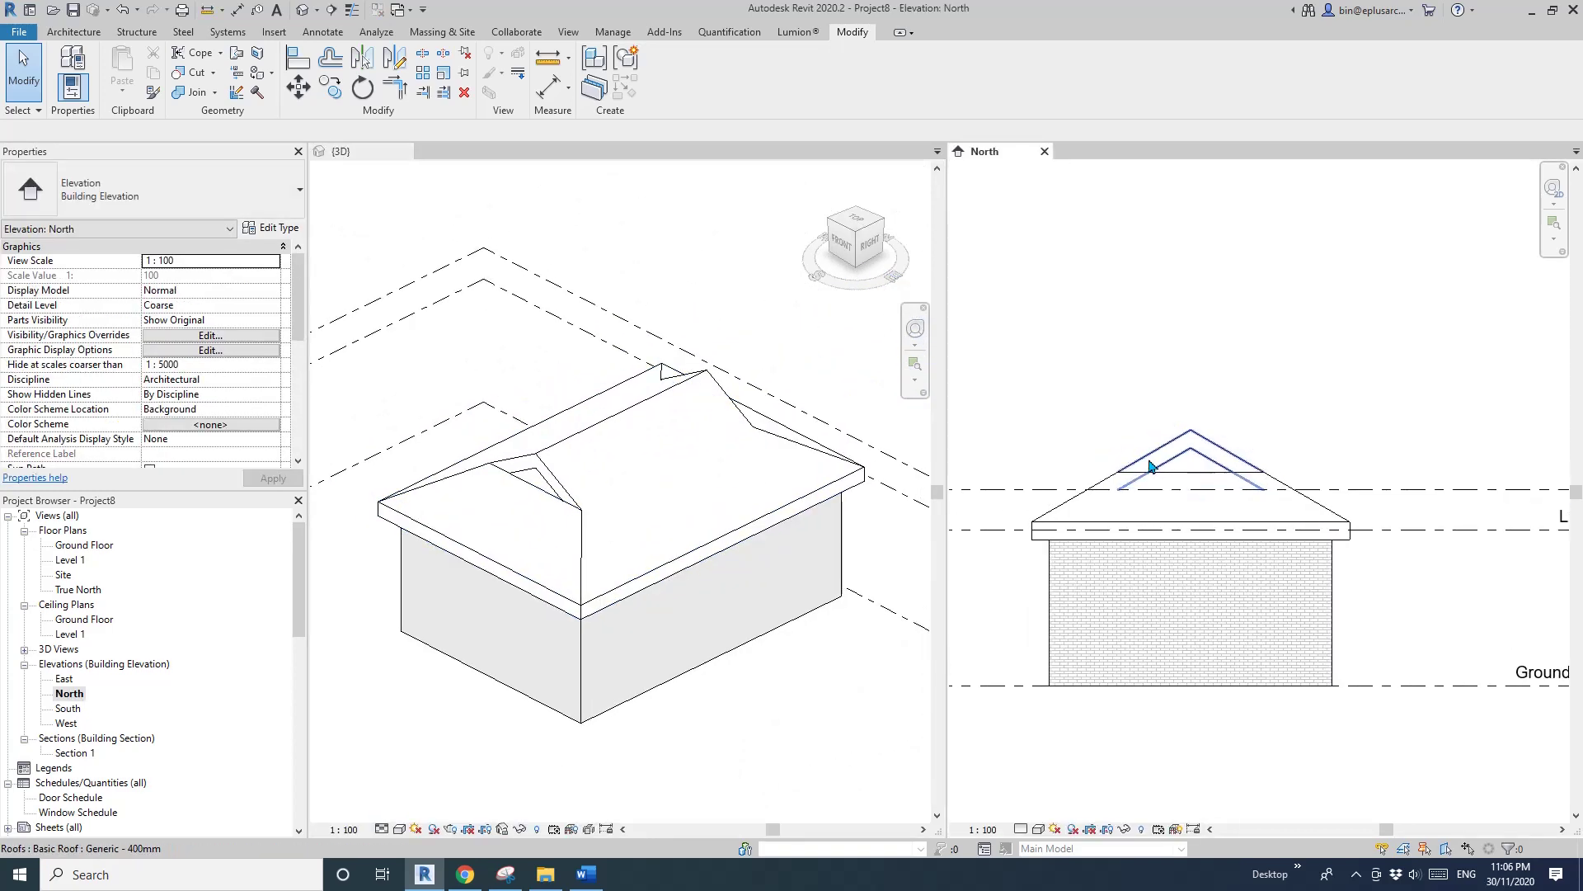
click(698, 454)
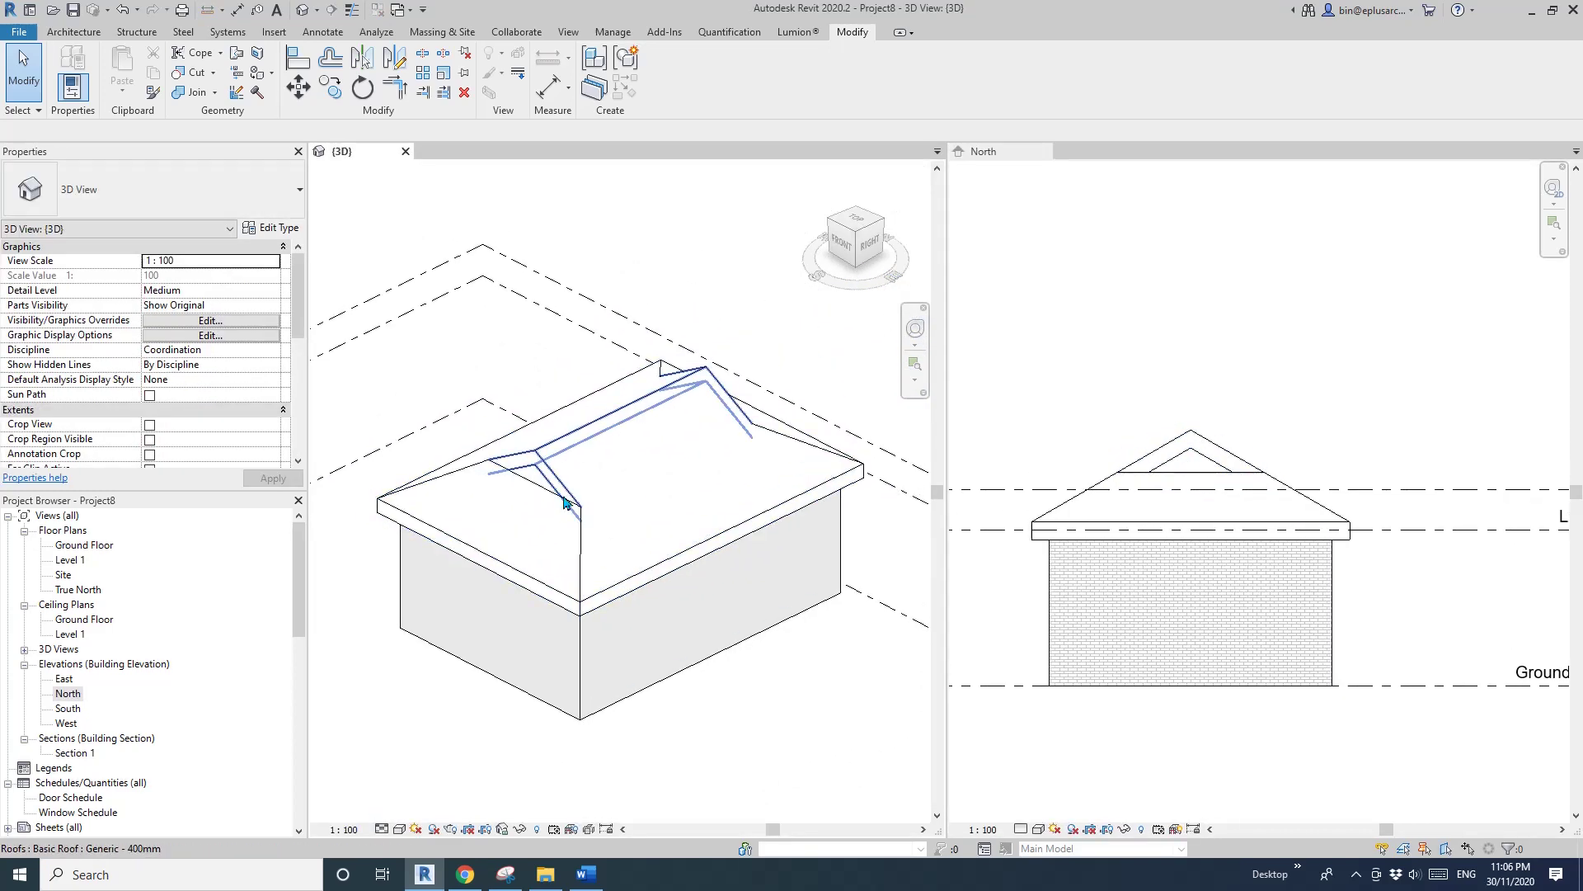
middle_drag(672, 478, 675, 464)
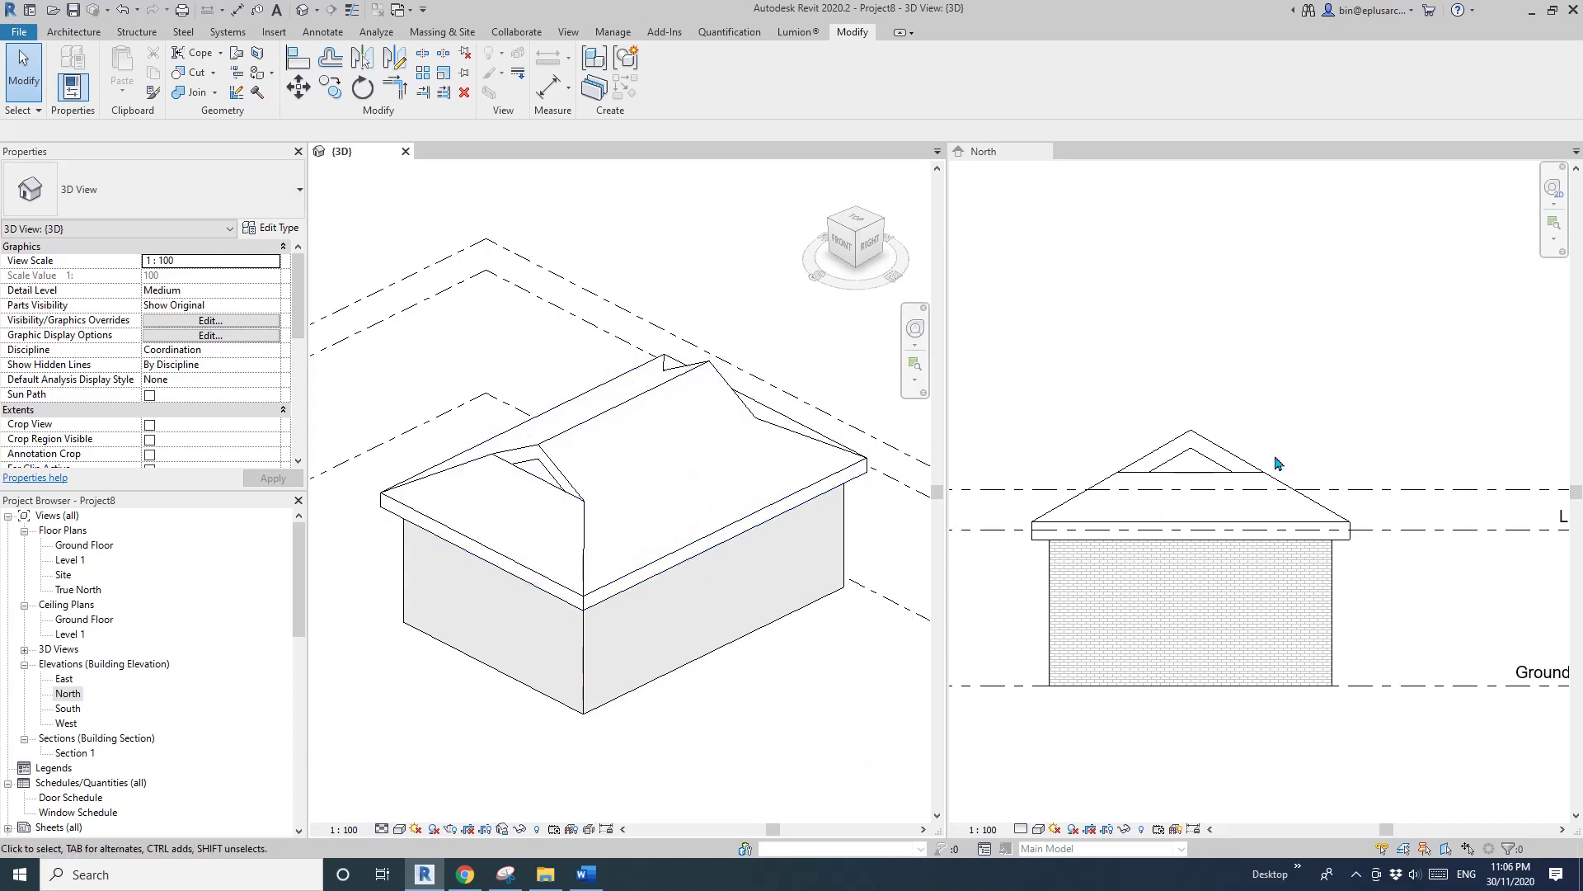
Return to tabbed views and examine the Dutch gable roof in the North elevation and the default 3D view.
click(1217, 467)
key(t)
key(w)
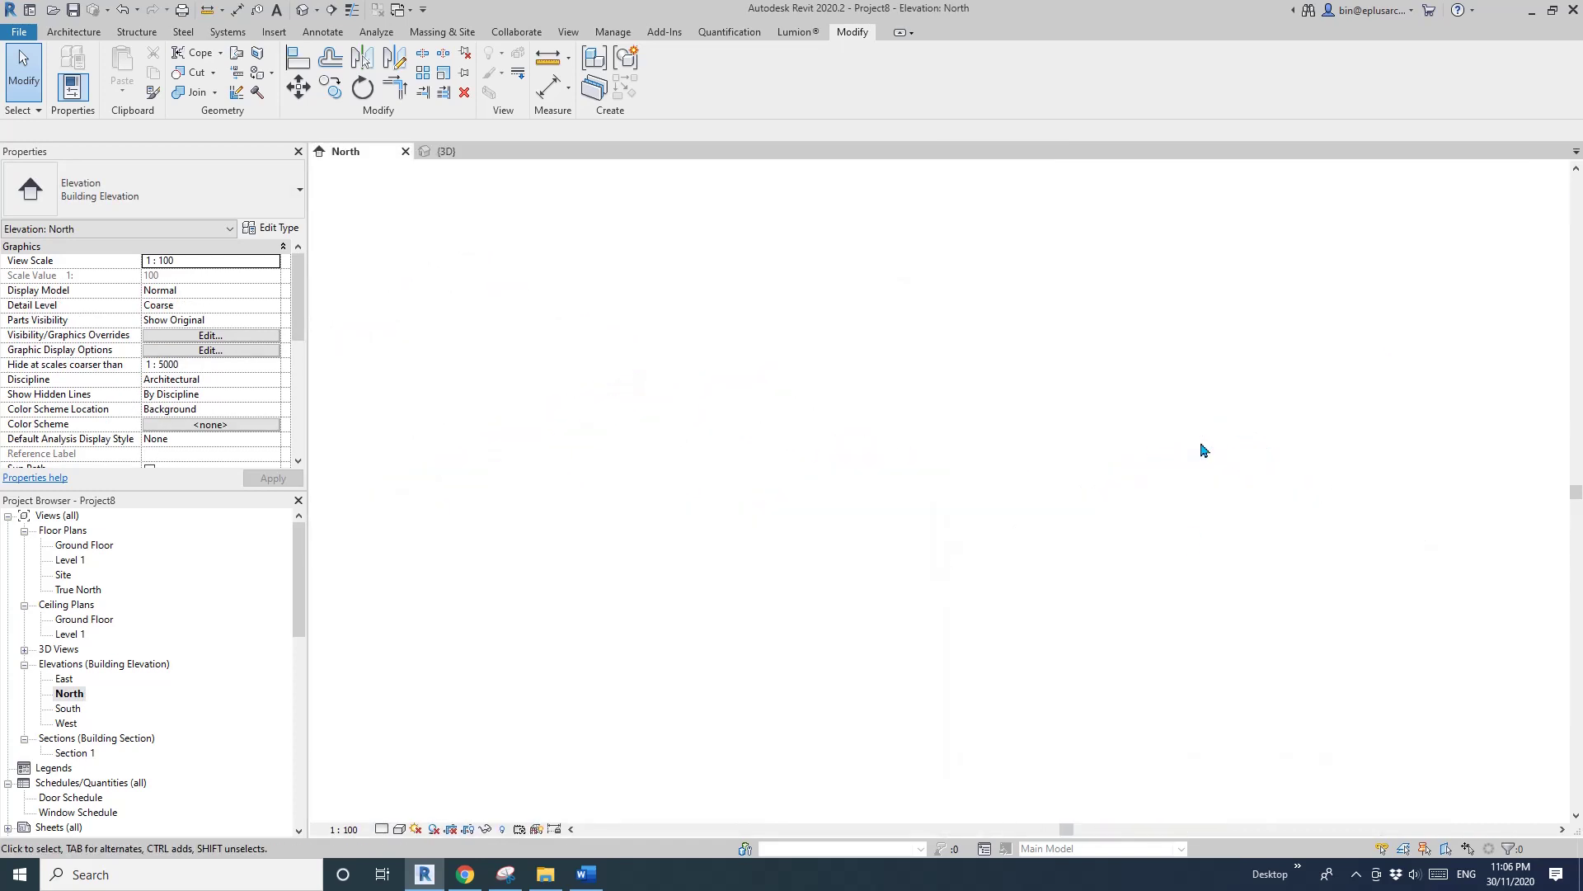
key(w)
key(t)
key(w)
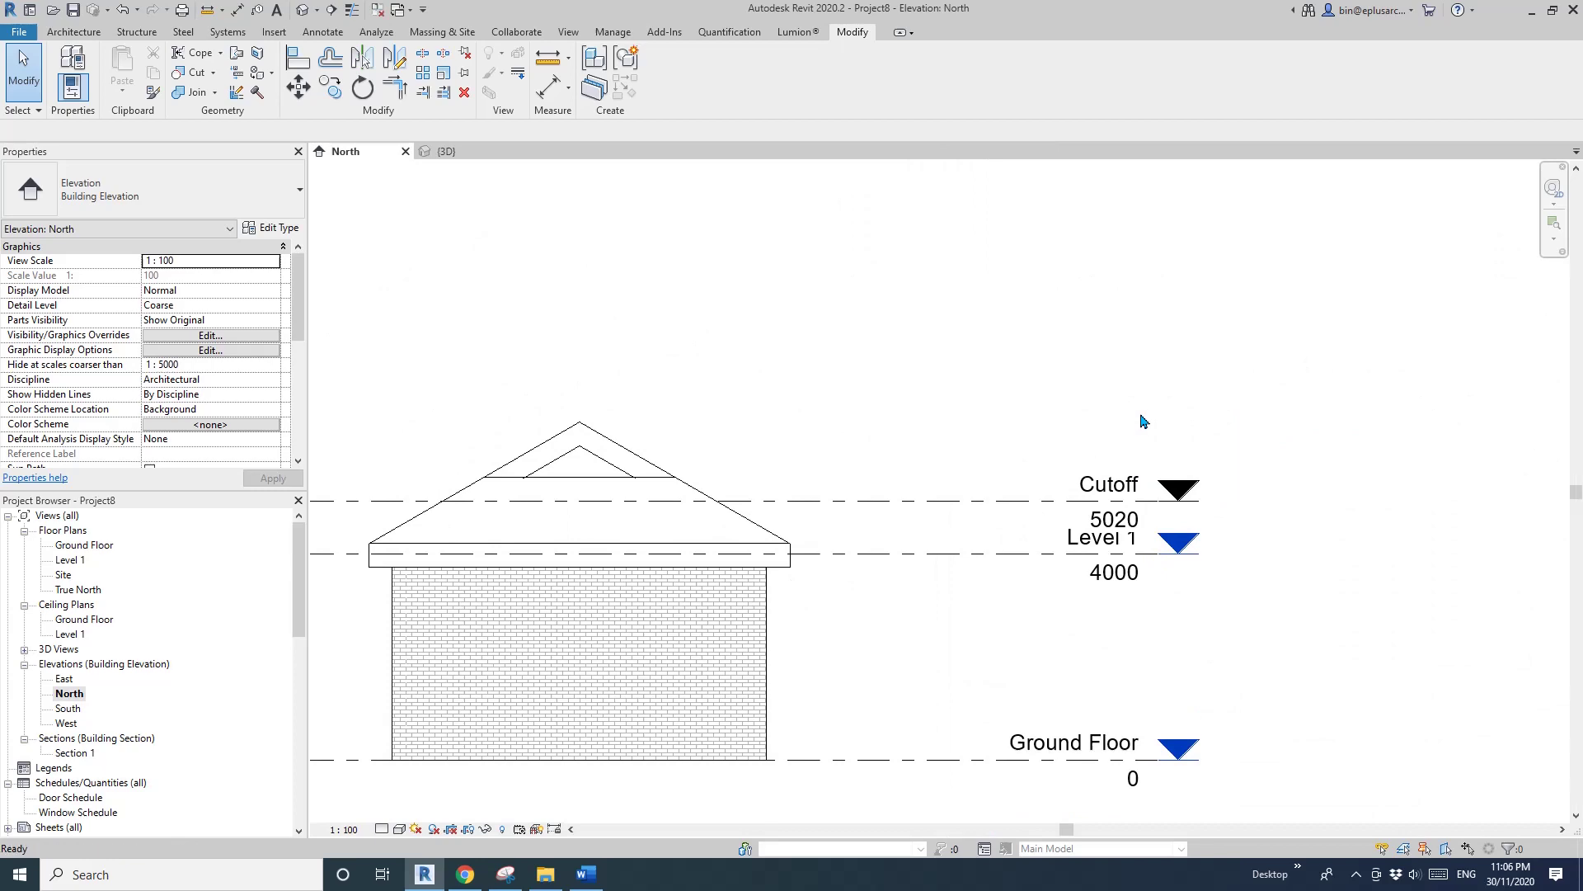
scroll(1017, 419, down, 1)
middle_drag(933, 431, 947, 423)
click(303, 10)
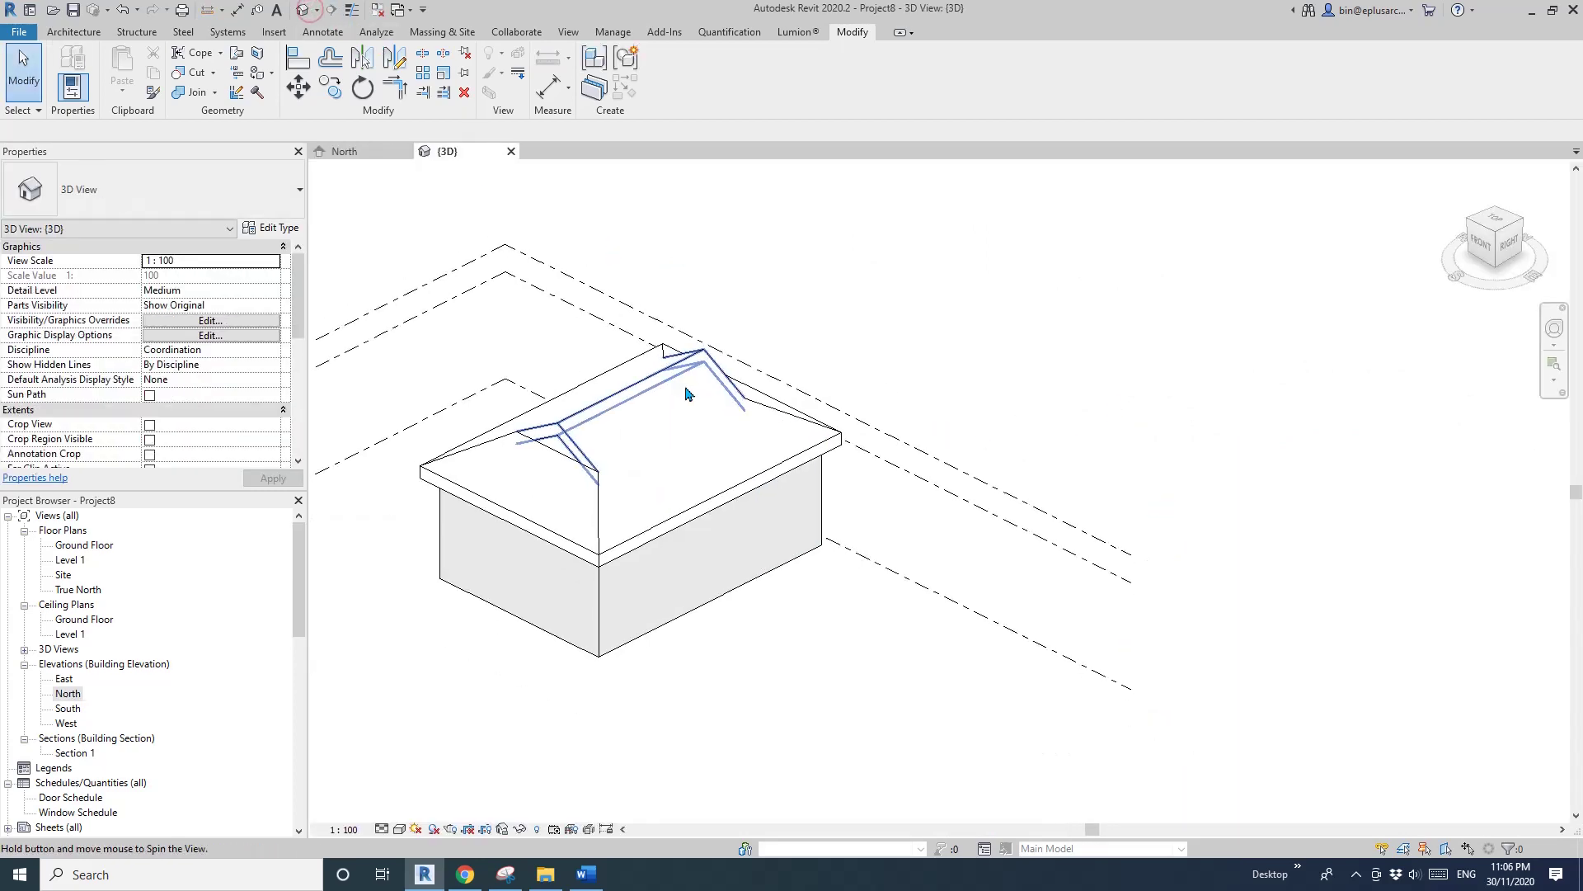
scroll(865, 449, up, 3)
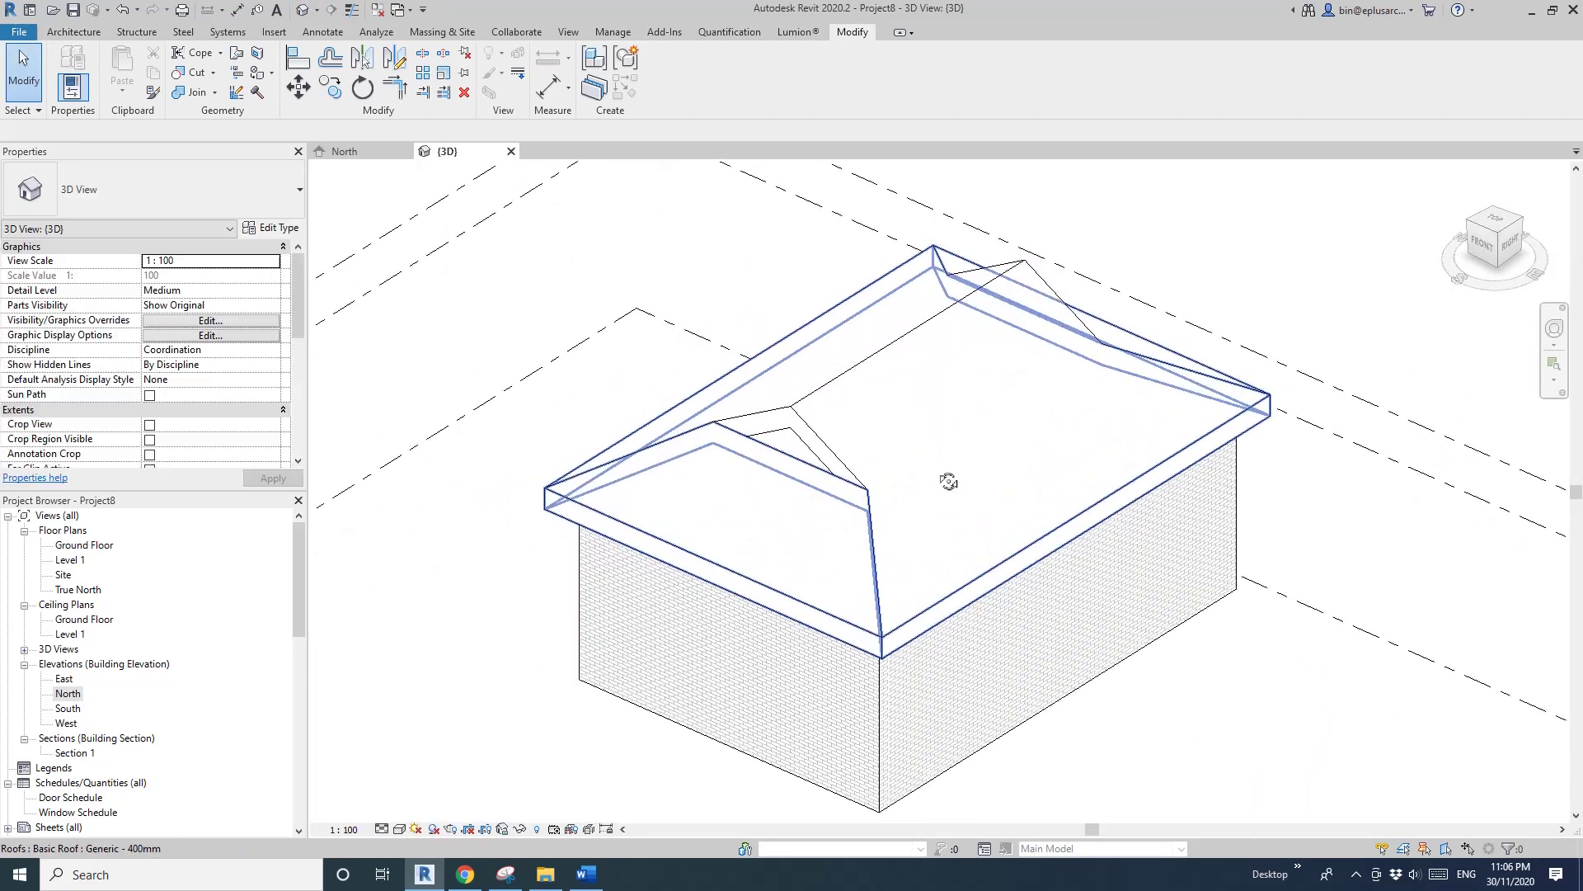